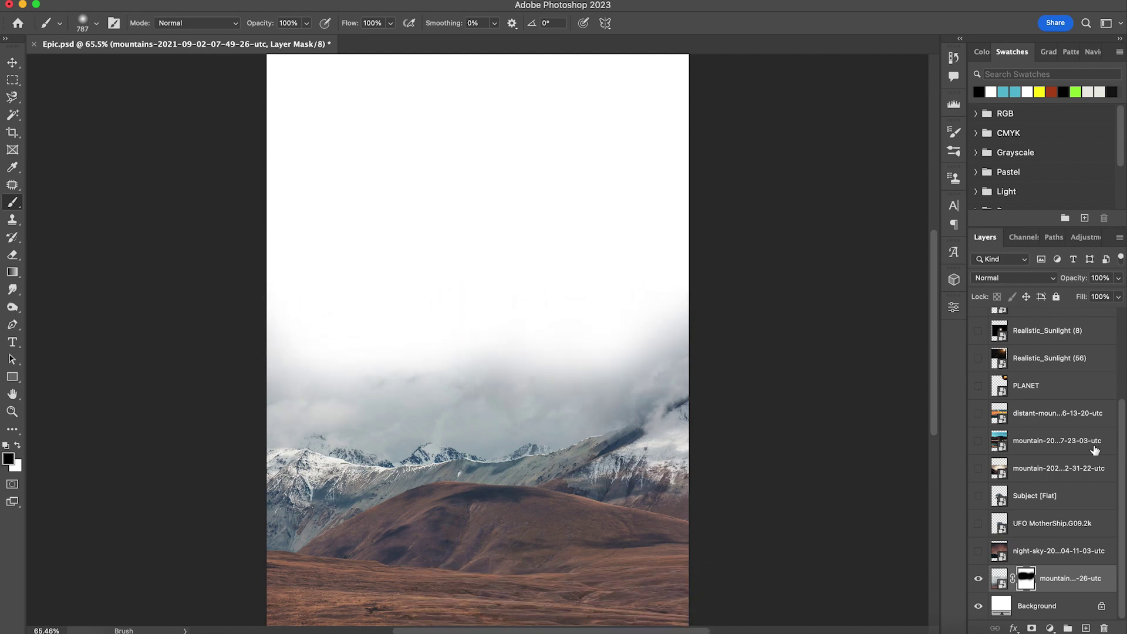
# Step: Show the night-sky photo layer, enlarge it beyond the canvas width and move it up to cover the upper canvas
pyautogui.click(1060, 554)
pyautogui.click(978, 550)
pyautogui.press('v')
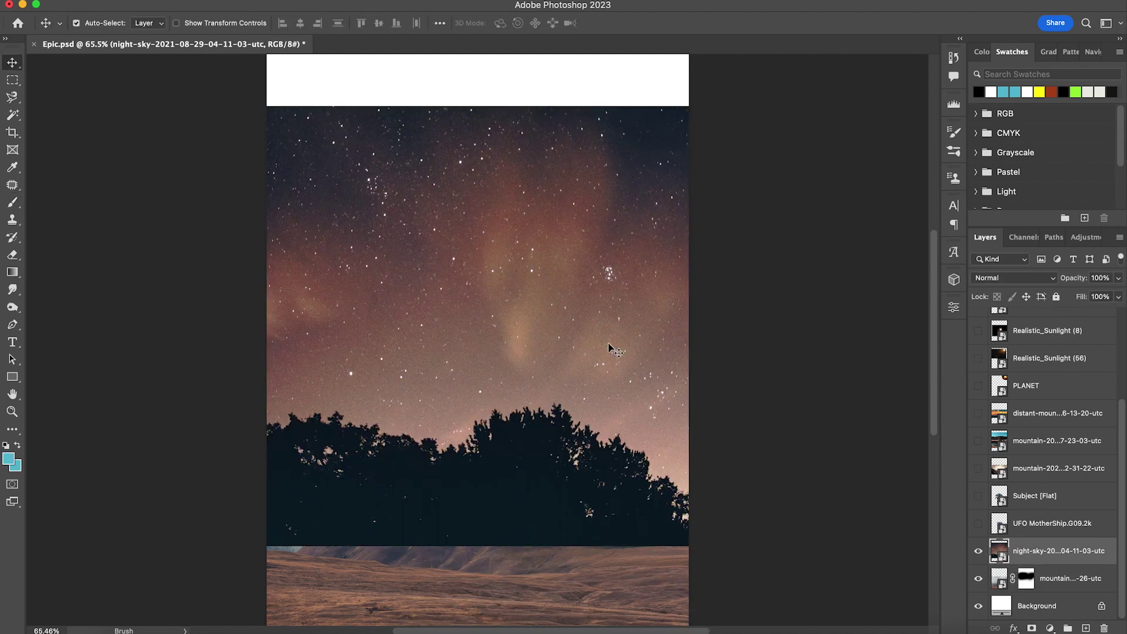
pyautogui.hotkey('ctrl', 't')
pyautogui.moveTo(701, 325); pyautogui.dragTo(727, 325)
pyautogui.moveTo(603, 324); pyautogui.dragTo(602, 299)
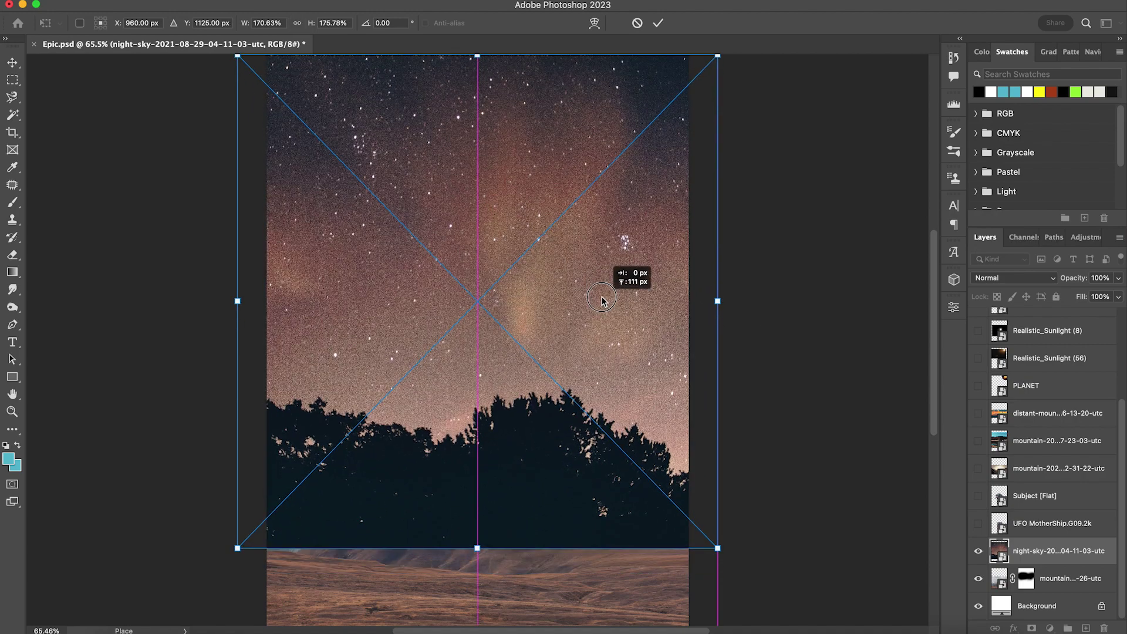
pyautogui.click(658, 23)
# Step: Add a layer mask to the night-sky layer and paint out its tree line with a large soft black brush
pyautogui.click(1031, 627)
pyautogui.press('b')
pyautogui.press('d')
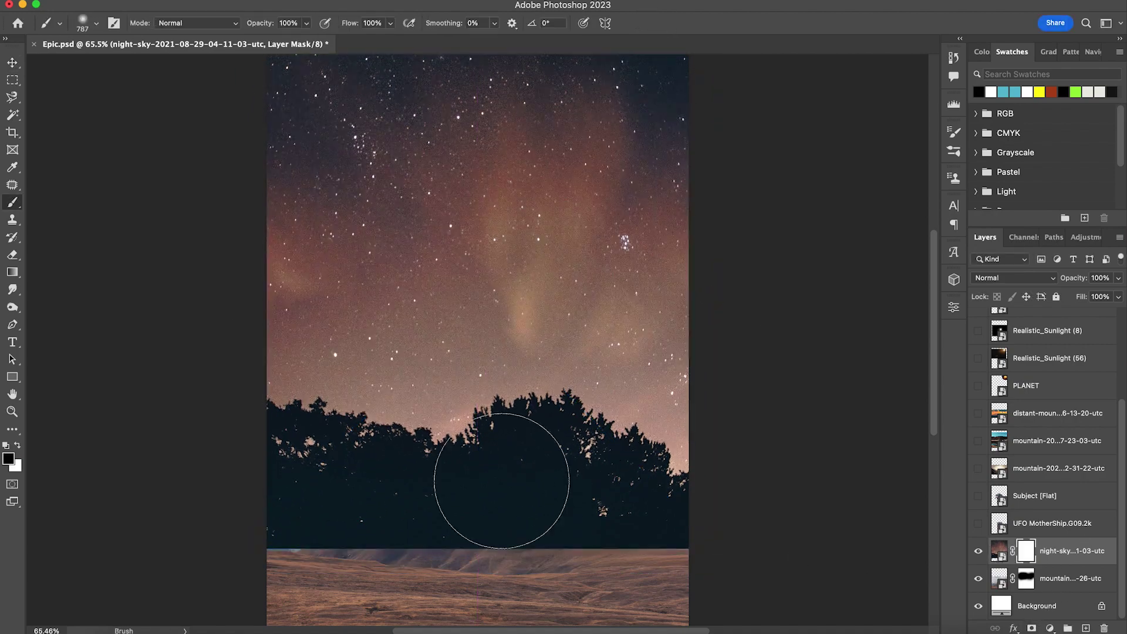
pyautogui.moveTo(478, 478)
pyautogui.mouseDown()
pyautogui.moveTo(316, 480)
pyautogui.moveTo(526, 506)
pyautogui.moveTo(599, 532)
pyautogui.moveTo(643, 501)
pyautogui.moveTo(593, 490)
pyautogui.mouseUp()
pyautogui.moveTo(280, 470)
pyautogui.mouseDown()
pyautogui.moveTo(529, 504)
pyautogui.moveTo(718, 473)
pyautogui.mouseUp()
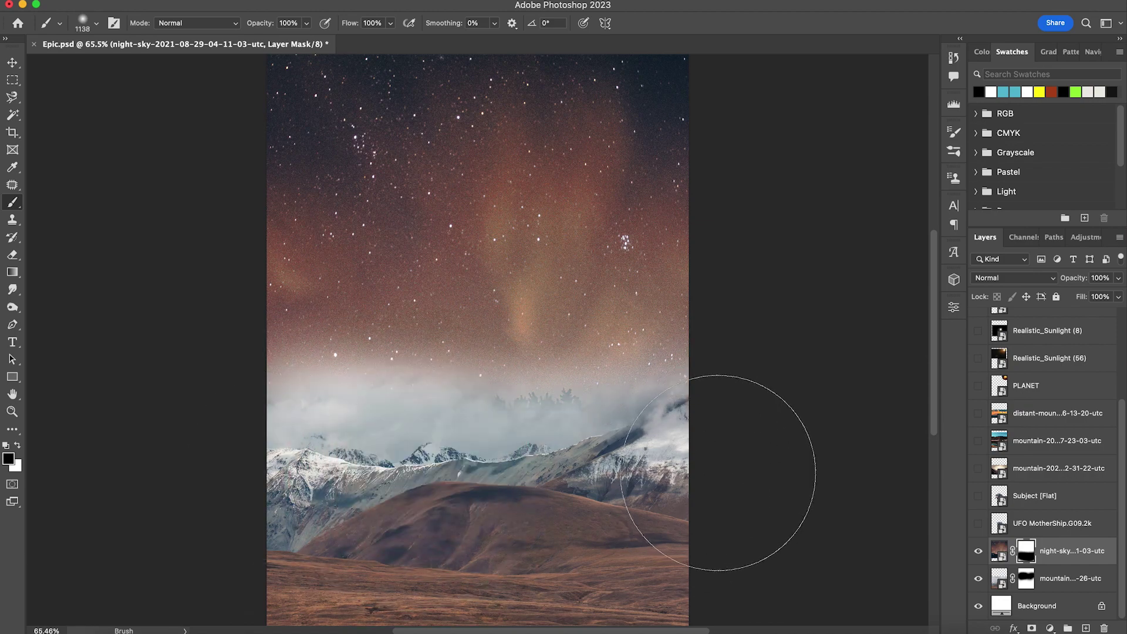
pyautogui.moveTo(539, 529); pyautogui.dragTo(553, 530)
# Step: Place the mountain-20…7-23-03-utc layer directly above the night sky, show it and shift it down on the canvas
pyautogui.press('v')
pyautogui.hscroll(-1, 575, 474)
pyautogui.click(999, 551)
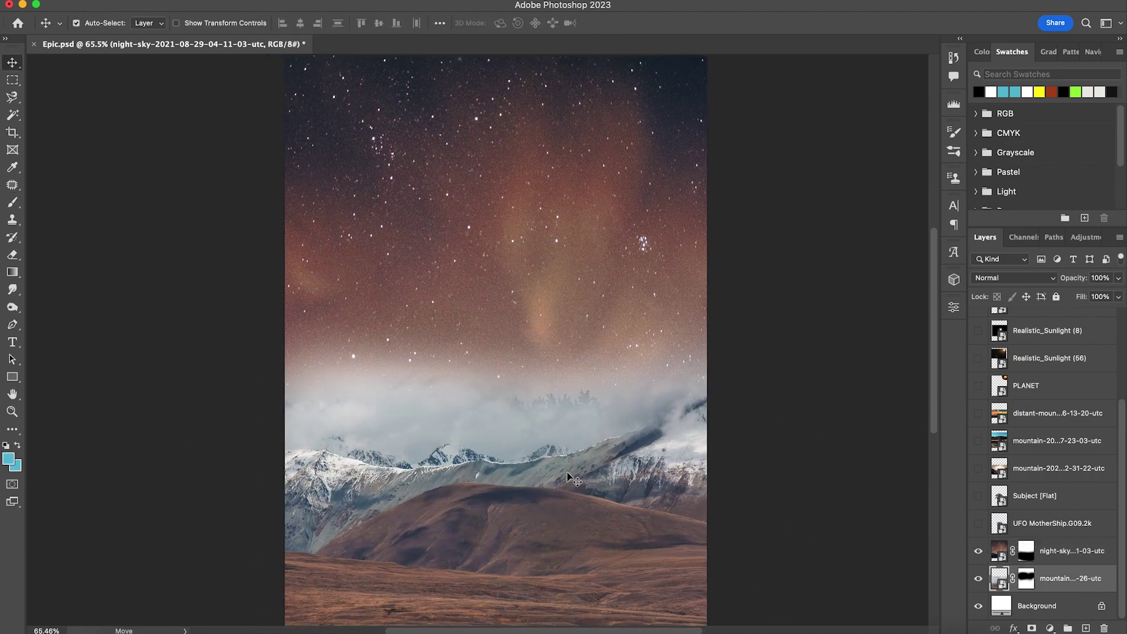
pyautogui.click(1056, 578)
pyautogui.click(1056, 554)
pyautogui.moveTo(1029, 450); pyautogui.dragTo(1033, 536)
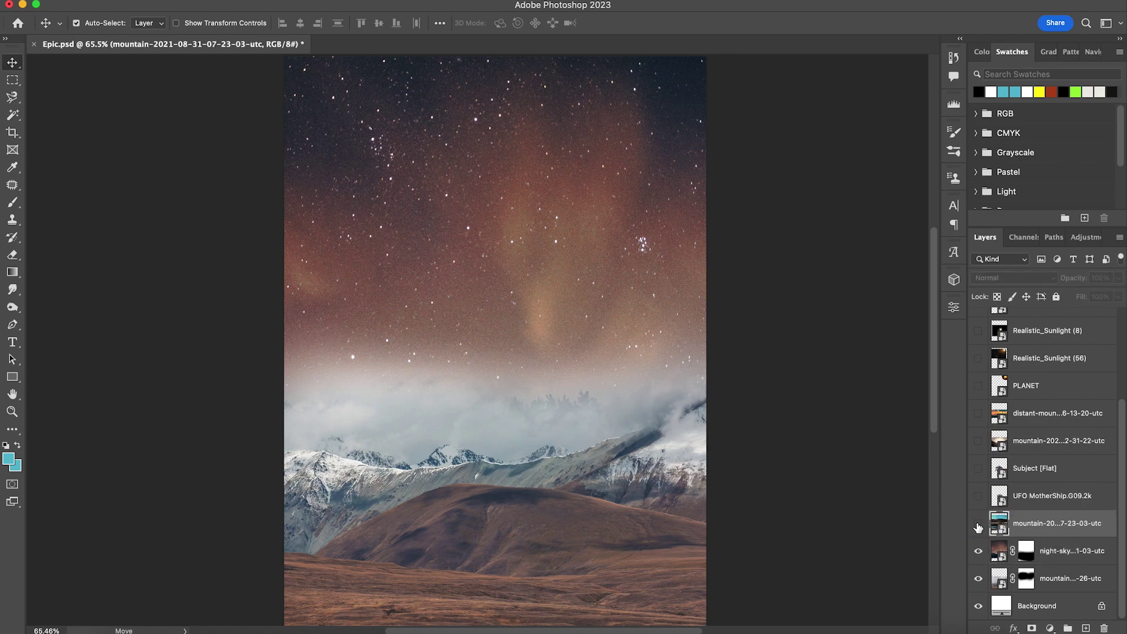
pyautogui.click(977, 523)
pyautogui.moveTo(480, 229); pyautogui.dragTo(484, 375)
# Step: Mask out the blue sky of the reddish hill photo using the Quick Selection tool
pyautogui.press('w')
pyautogui.rightClick(12, 114)
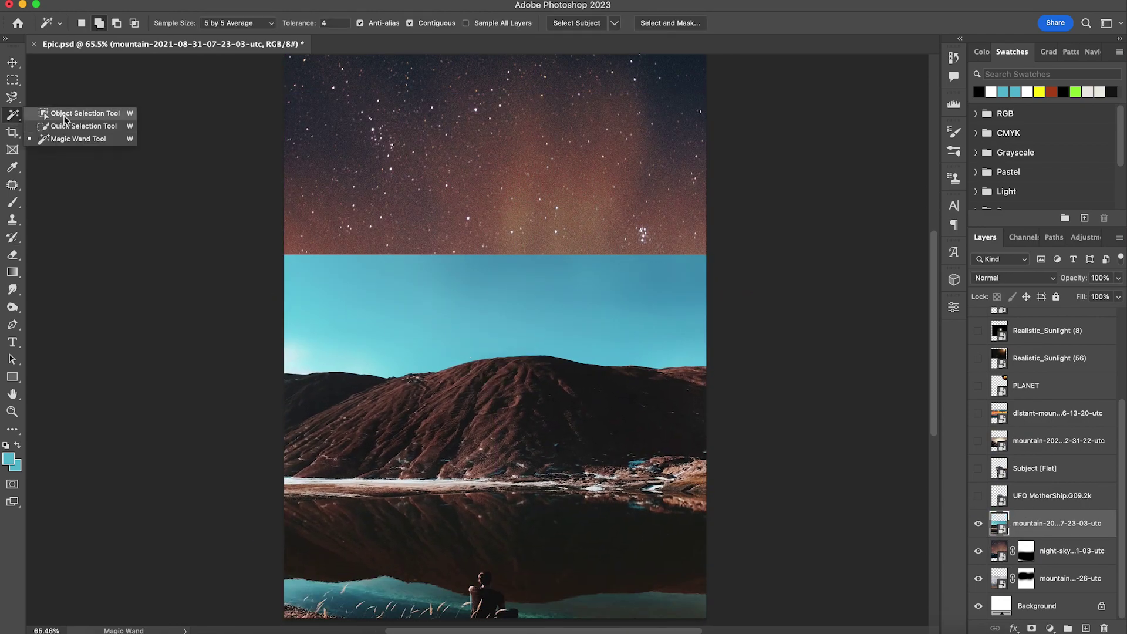
pyautogui.click(53, 126)
pyautogui.click(1031, 628)
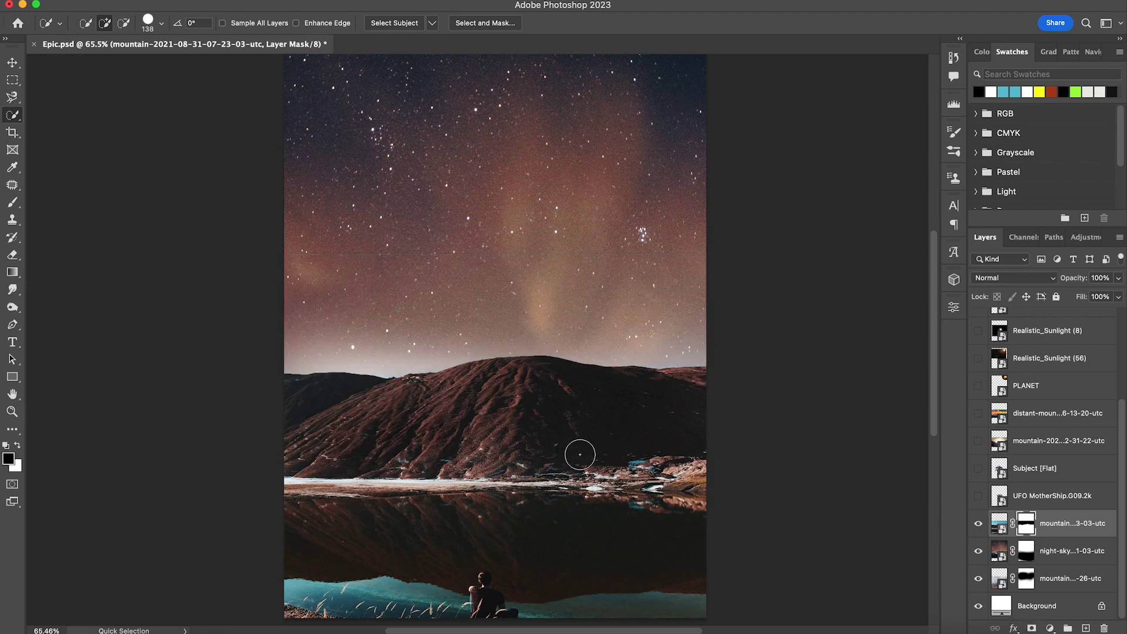
# Step: Enlarge the masked hill slightly and lower it until its lake falls below the canvas edge
pyautogui.press('v')
pyautogui.moveTo(531, 428); pyautogui.dragTo(531, 457)
pyautogui.press('super+t')
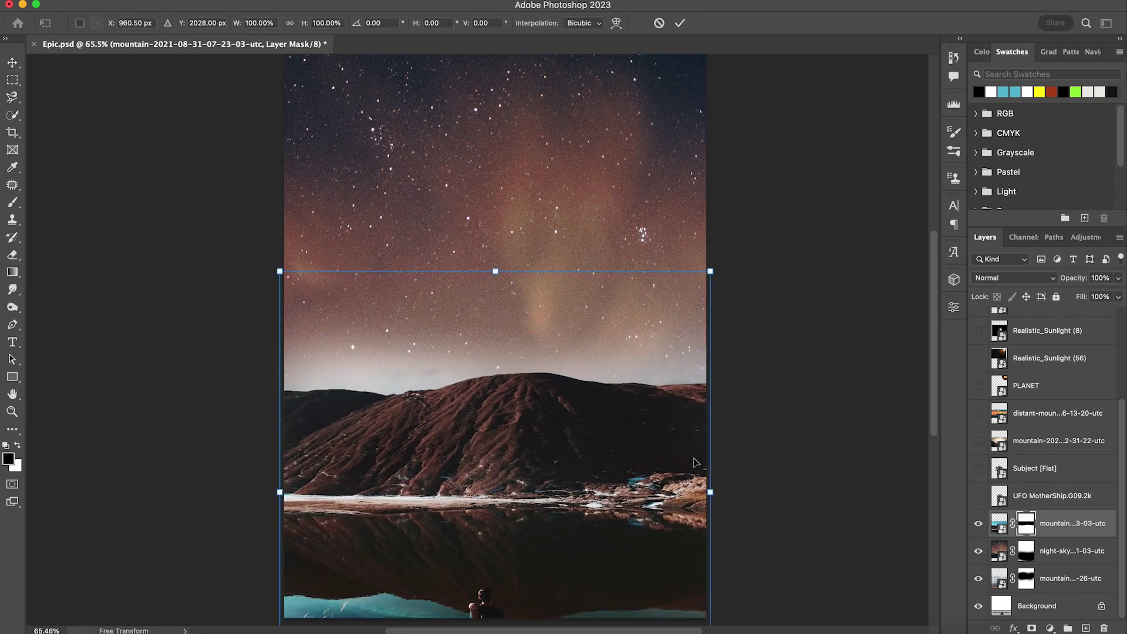
pyautogui.moveTo(713, 491); pyautogui.dragTo(722, 491)
pyautogui.moveTo(551, 434); pyautogui.dragTo(529, 489)
pyautogui.press('Return')
pyautogui.moveTo(539, 483); pyautogui.dragTo(542, 508)
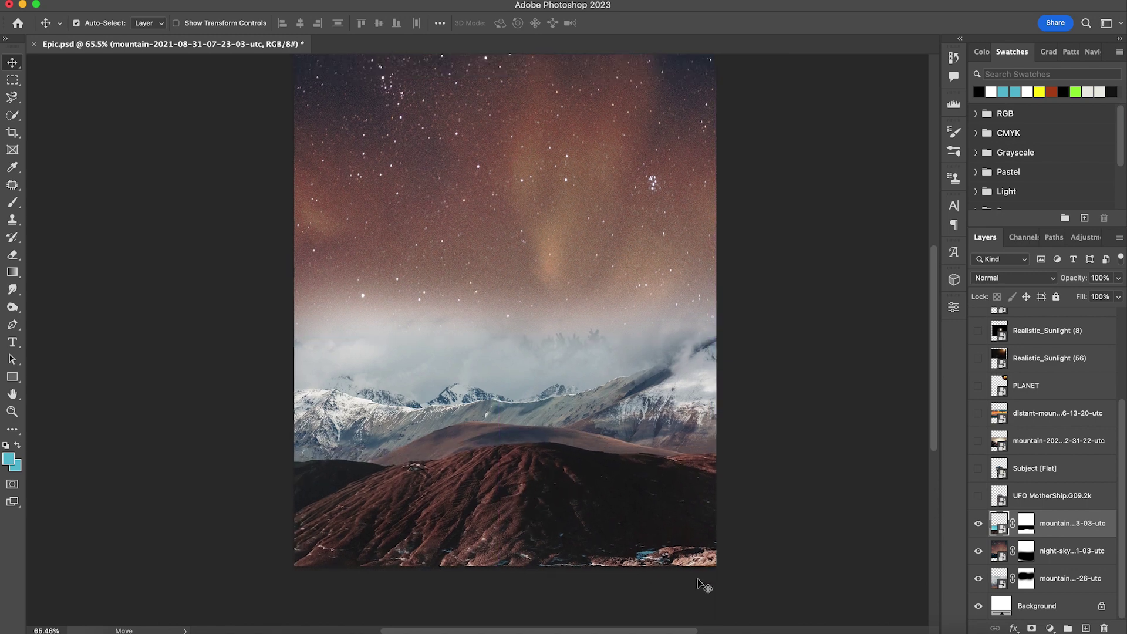
# Step: Clip a Color Balance adjustment to the foreground hill with midtones at Cyan-Red -1 and Yellow-Blue +4
pyautogui.click(1055, 627)
pyautogui.click(1062, 469)
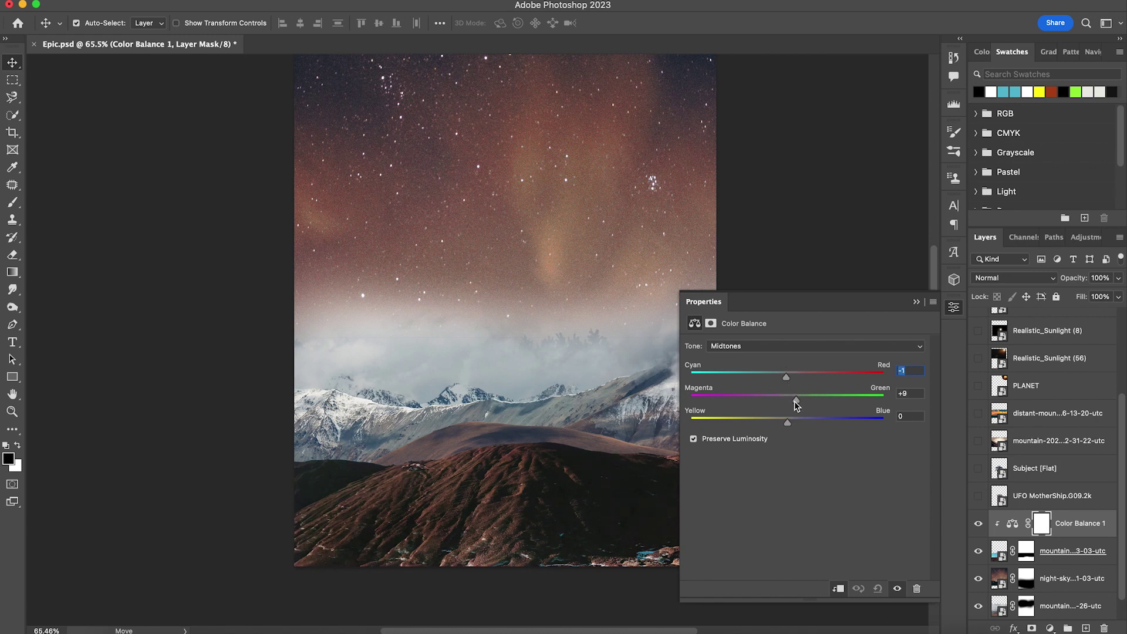
pyautogui.moveTo(521, 452); pyautogui.dragTo(473, 440)
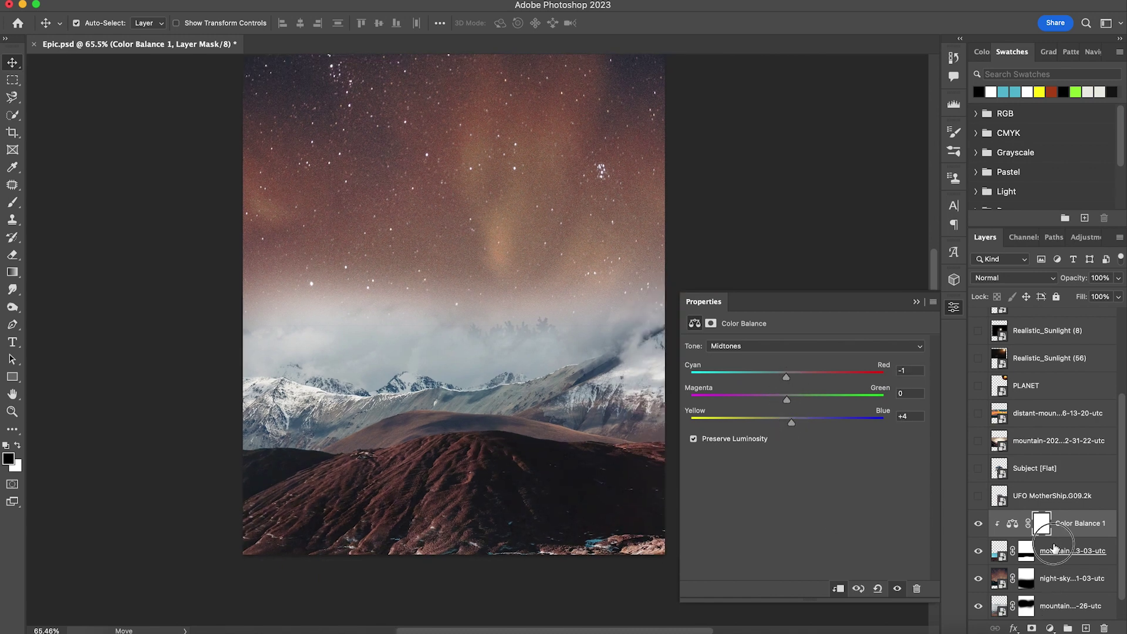
# Step: Clip a Hue/Saturation adjustment beneath Color Balance to tone down the foreground hill's red, and save the document
pyautogui.click(1053, 549)
pyautogui.click(1050, 627)
pyautogui.click(1062, 455)
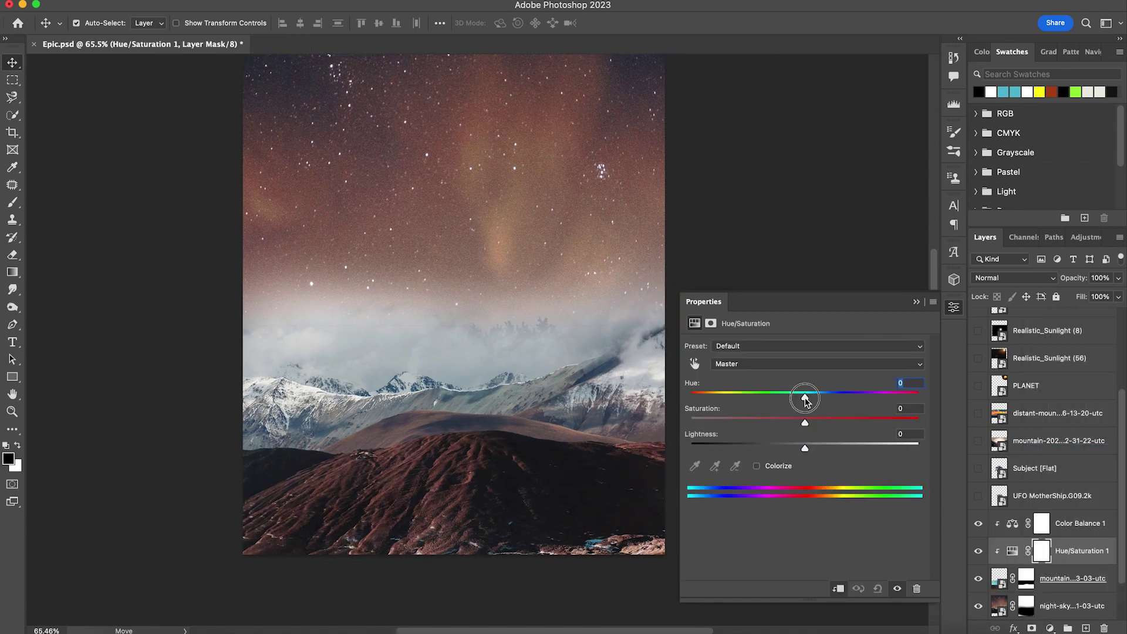
pyautogui.moveTo(634, 454); pyautogui.dragTo(619, 452)
pyautogui.click(953, 307)
pyautogui.moveTo(499, 412); pyautogui.dragTo(511, 427)
pyautogui.press('super+s')
pyautogui.moveTo(578, 434); pyautogui.dragTo(599, 430)
# Step: Hide the night sky and show the mountain-202…2-31-22-utc photo directly above the Color Balance adjustment
pyautogui.click(978, 606)
pyautogui.moveTo(548, 322); pyautogui.dragTo(558, 364)
pyautogui.moveTo(1036, 447); pyautogui.dragTo(1038, 508)
pyautogui.click(977, 495)
# Step: Scale the valley photo up to about 155% and position it so its clouds fill the upper canvas
pyautogui.moveTo(459, 333); pyautogui.dragTo(534, 307)
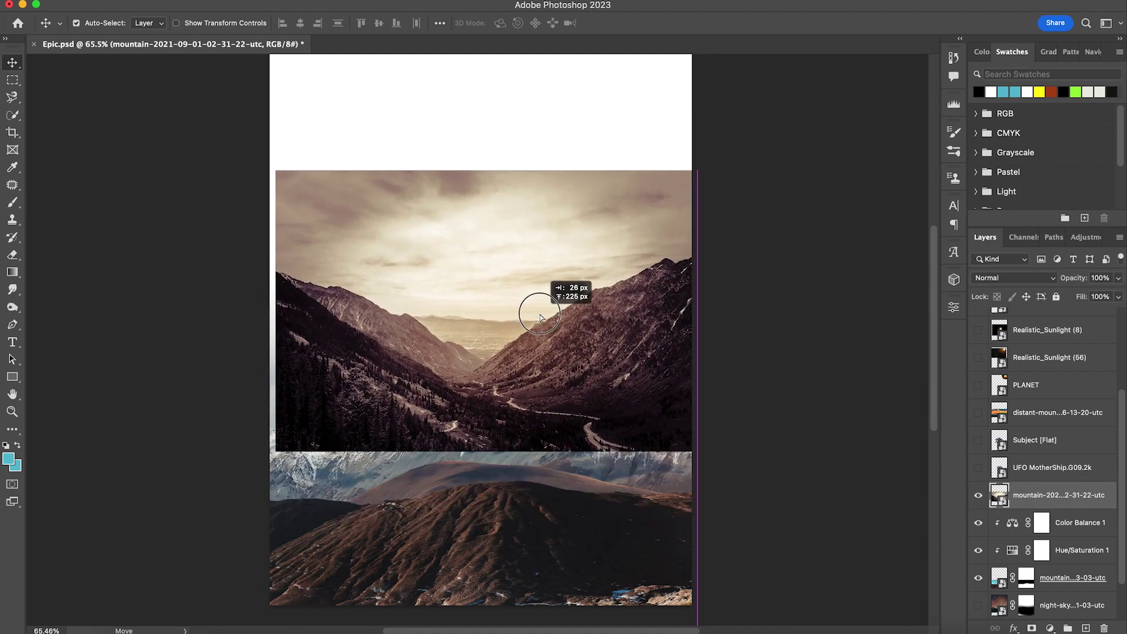
pyautogui.hotkey('ctrl', 't')
pyautogui.moveTo(713, 327); pyautogui.dragTo(860, 376)
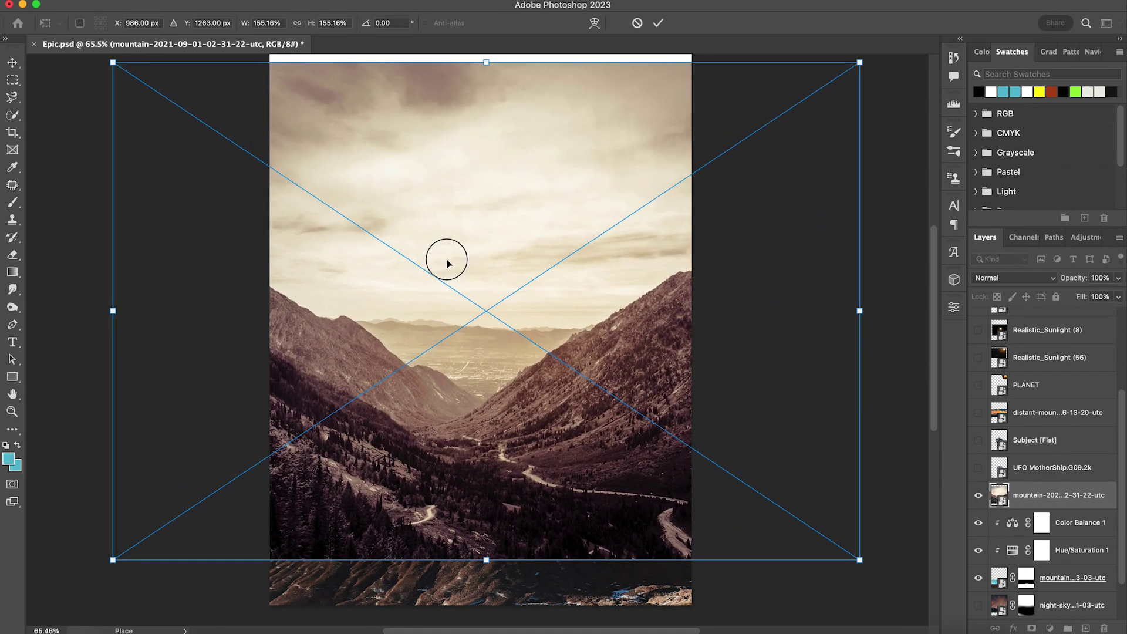
pyautogui.moveTo(448, 256); pyautogui.dragTo(436, 252)
pyautogui.press('Return')
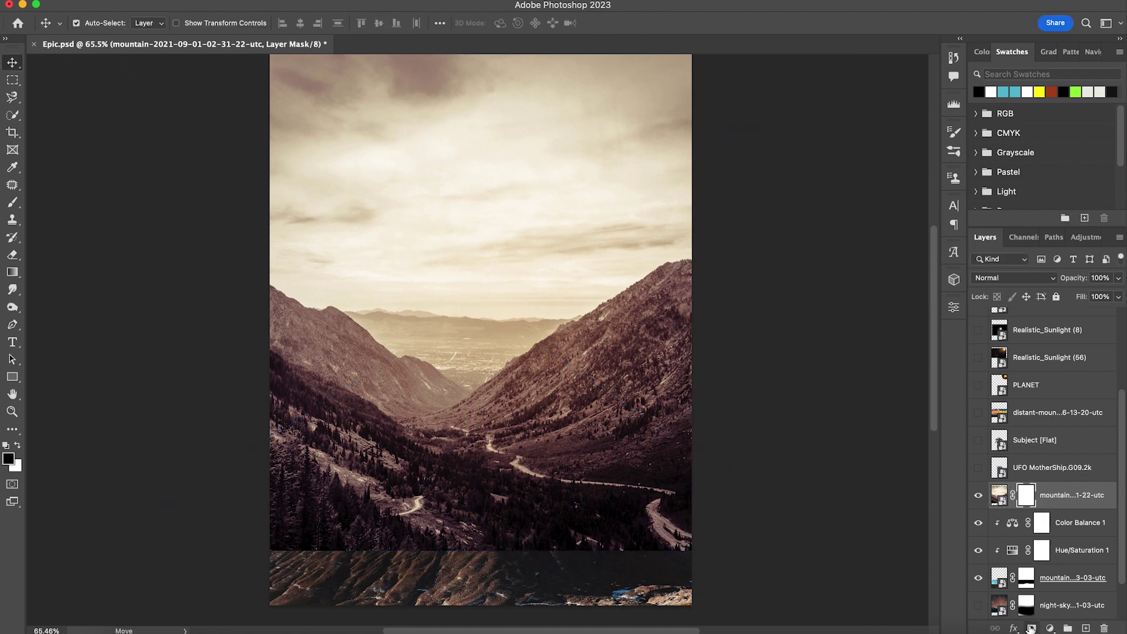
# Step: Paint the valley and its slopes out on the photo's layer mask with a large soft black brush, keeping the clouds
pyautogui.press('b')
pyautogui.moveTo(485, 450)
pyautogui.mouseDown()
pyautogui.moveTo(308, 423)
pyautogui.moveTo(291, 384)
pyautogui.moveTo(512, 427)
pyautogui.moveTo(668, 393)
pyautogui.moveTo(682, 352)
pyautogui.moveTo(648, 387)
pyautogui.moveTo(353, 409)
pyautogui.mouseUp()
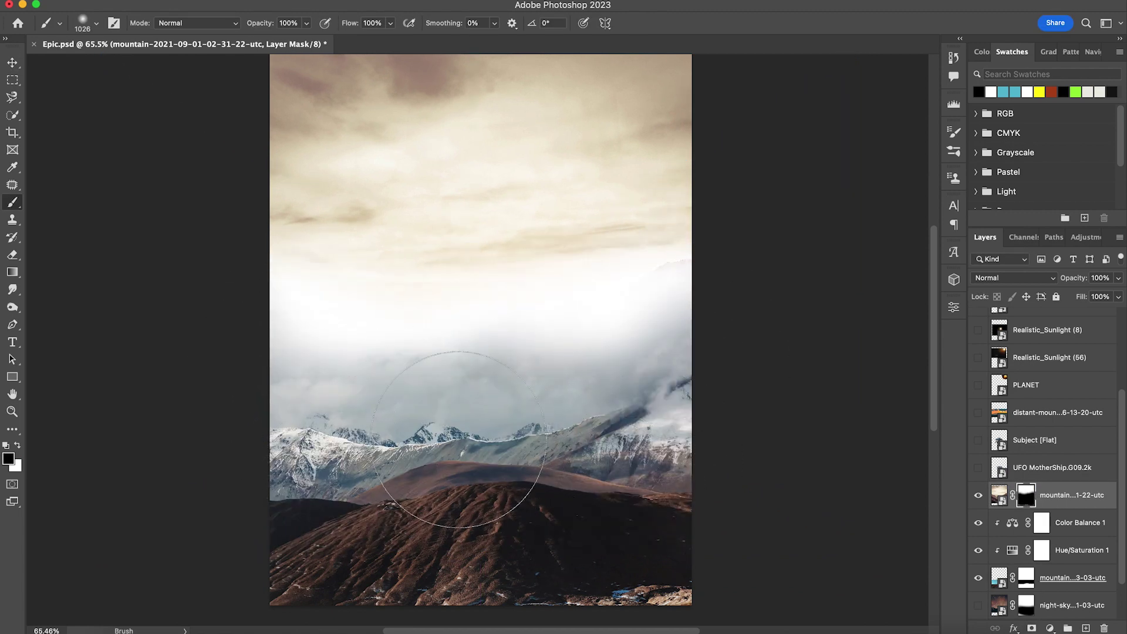
# Step: Stretch the masked cloud layer taller and shift it down and to the right
pyautogui.press('super+t')
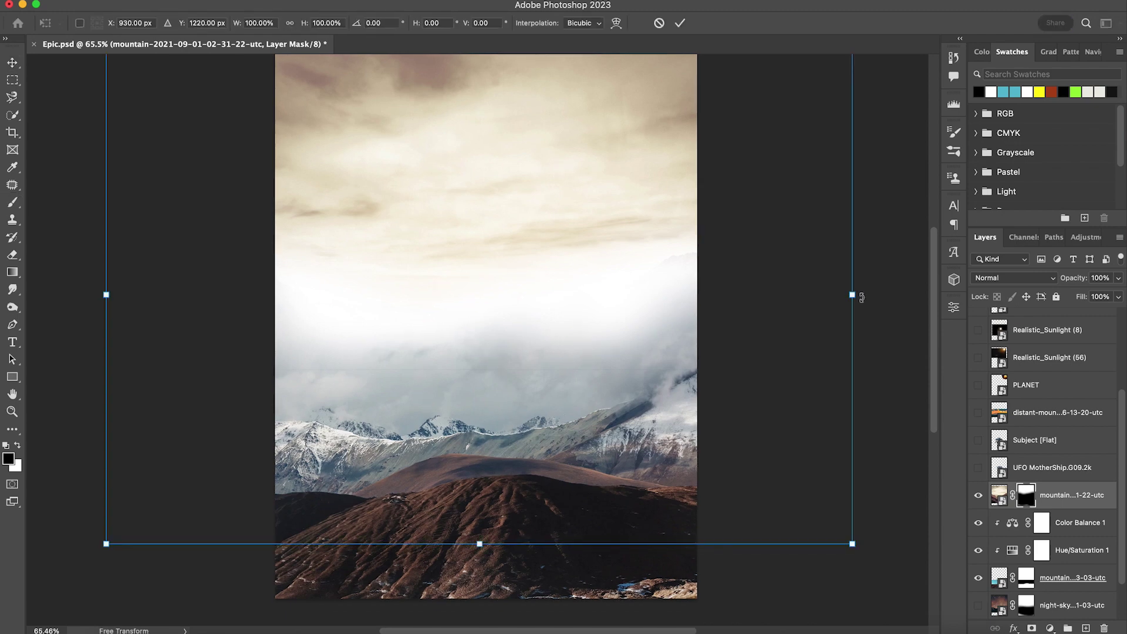
pyautogui.scroll(-5, 608, 279)
pyautogui.scroll(2, 606, 279)
pyautogui.moveTo(479, 130); pyautogui.dragTo(480, 64)
pyautogui.moveTo(505, 164); pyautogui.dragTo(544, 214)
pyautogui.press('Return')
# Step: Resize the brush and touch up the cloud layer's mask at the left edge of the sky
pyautogui.scroll(4, 502, 252)
pyautogui.press('b')
pyautogui.moveTo(322, 375)
pyautogui.keyDown('ctrl'); pyautogui.keyDown('alt'); pyautogui.mouseDown()
pyautogui.moveTo(284, 374)
pyautogui.moveTo(260, 324)
pyautogui.mouseUp(); pyautogui.keyUp('alt'); pyautogui.keyUp('ctrl')
pyautogui.click(261, 322)
pyautogui.scroll(-1, 470, 382)
pyautogui.press('v')
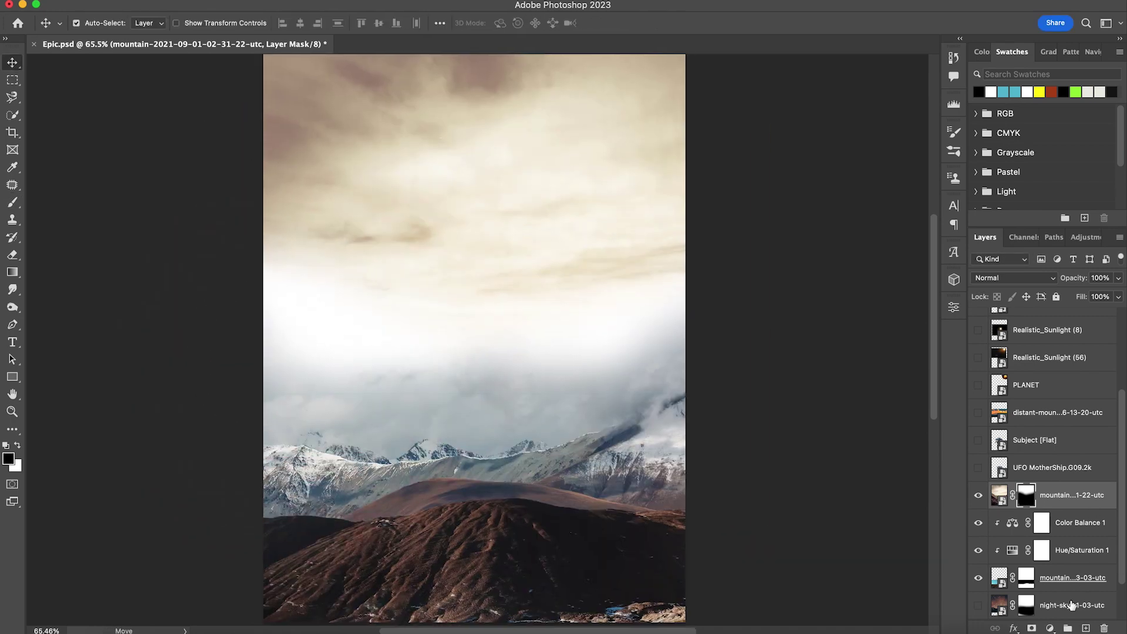
# Step: Clip a Hue/Saturation adjustment to the cloud layer with Colorize on, Hue 24 and Saturation 5
pyautogui.click(1050, 628)
pyautogui.click(1064, 451)
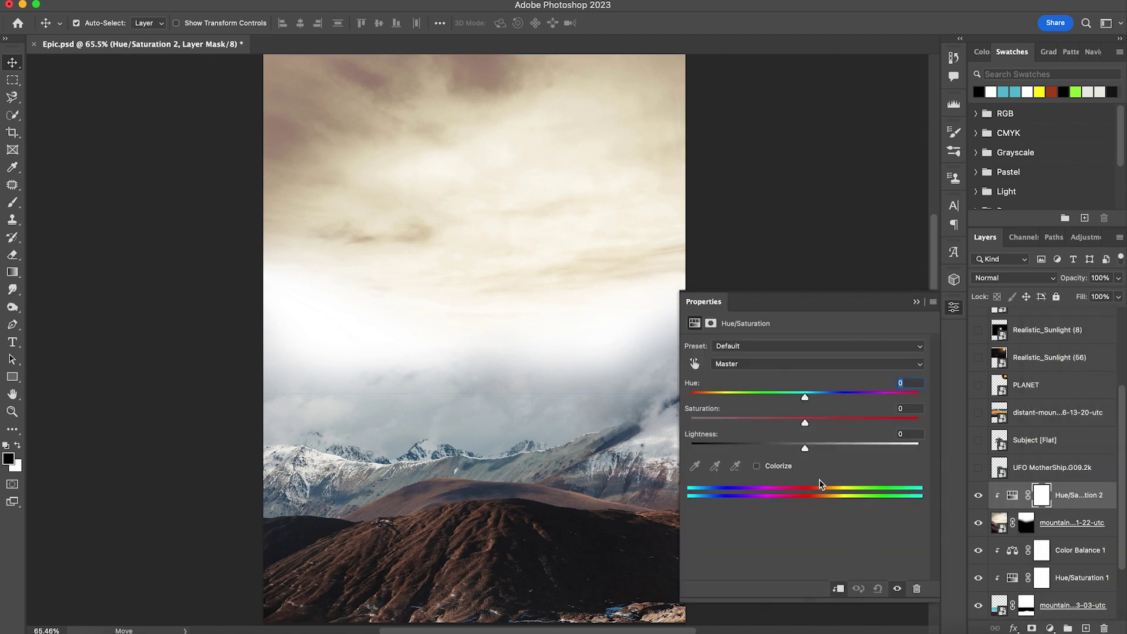
pyautogui.click(757, 466)
pyautogui.hscroll(2, 521, 274)
pyautogui.moveTo(748, 425); pyautogui.dragTo(728, 427)
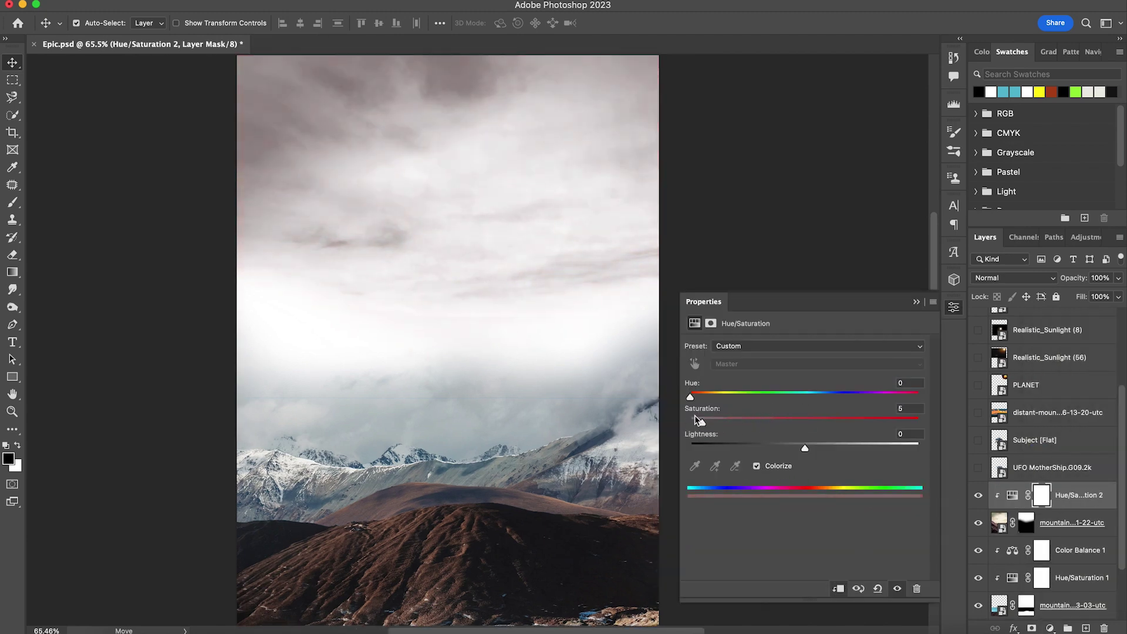
pyautogui.moveTo(547, 387); pyautogui.dragTo(544, 357)
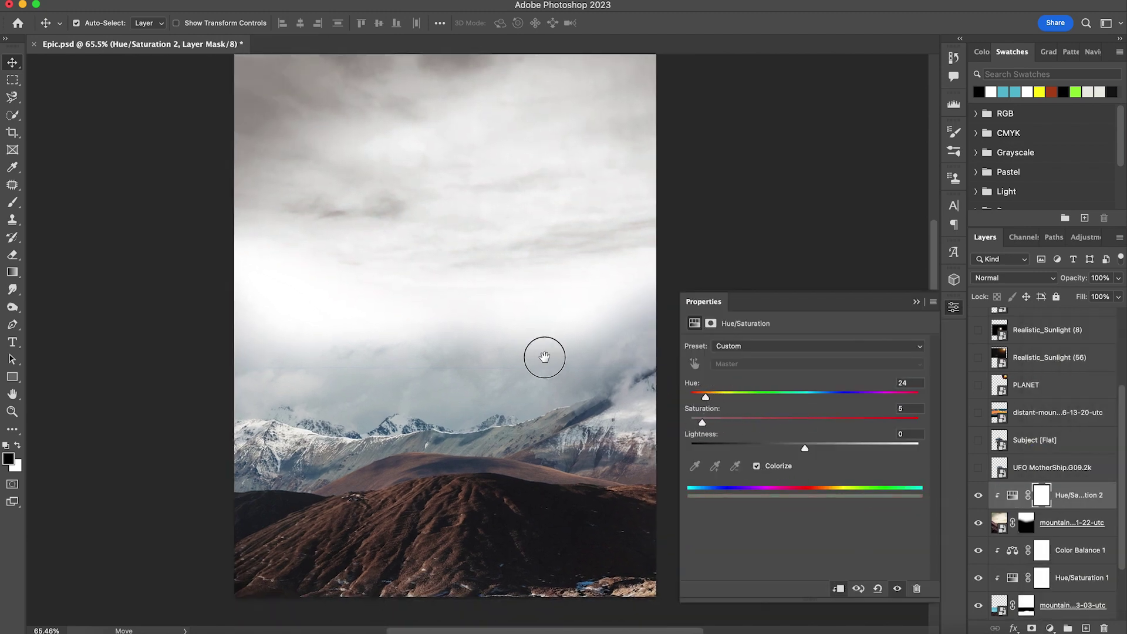
# Step: Create a new layer just beneath the foreground hill and dab soft white haze on it with a large brush
pyautogui.click(549, 505)
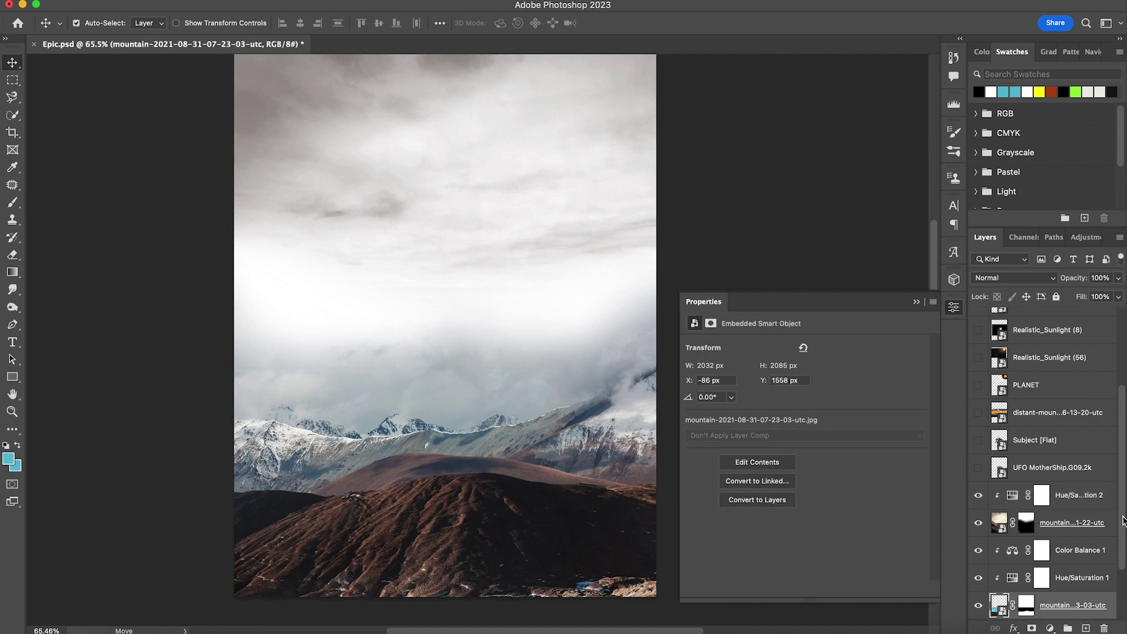
pyautogui.moveTo(1122, 518); pyautogui.dragTo(1123, 554)
pyautogui.click(1066, 572)
pyautogui.click(1085, 627)
pyautogui.press('b')
pyautogui.press('d')
pyautogui.moveTo(431, 443); pyautogui.dragTo(737, 178)
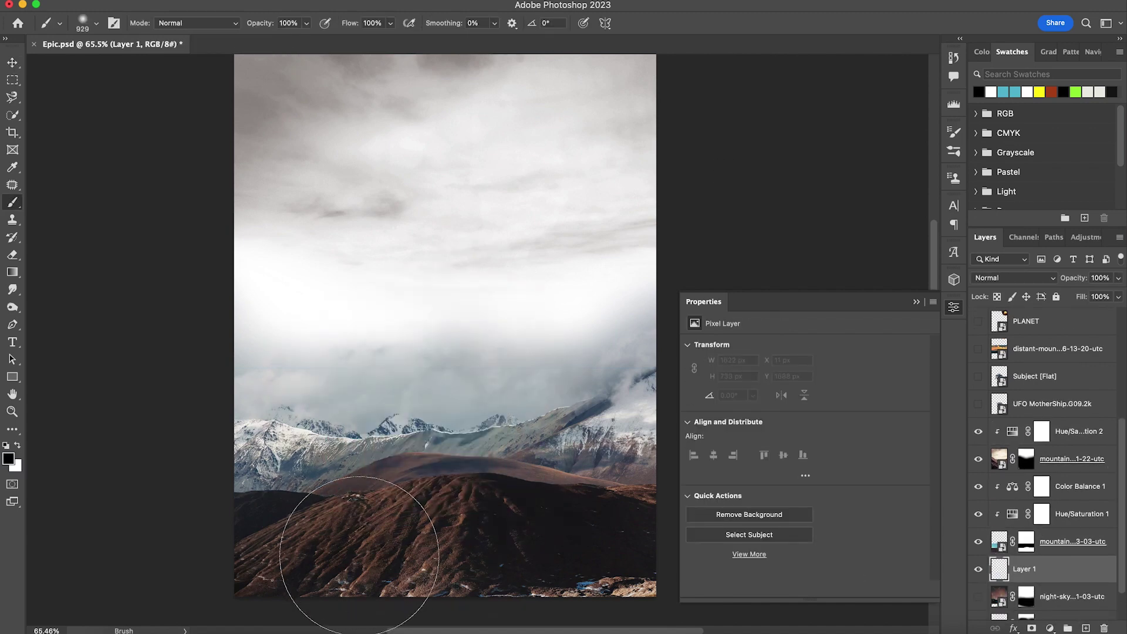
pyautogui.press('x')
pyautogui.click(360, 555)
pyautogui.moveTo(451, 562); pyautogui.dragTo(477, 563)
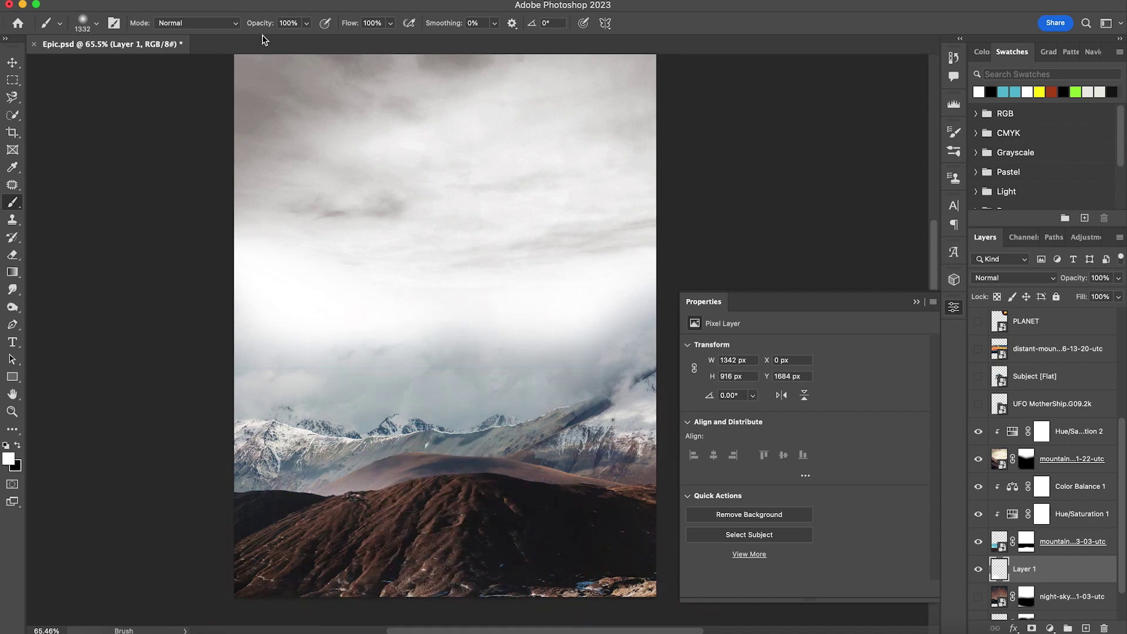
# Step: Lower the brush opacity to 21% and build up white haze between the foreground hill and the snowy mountains
pyautogui.moveTo(215, 43); pyautogui.dragTo(213, 43)
pyautogui.click(455, 555)
pyautogui.click(499, 549)
pyautogui.click(592, 543)
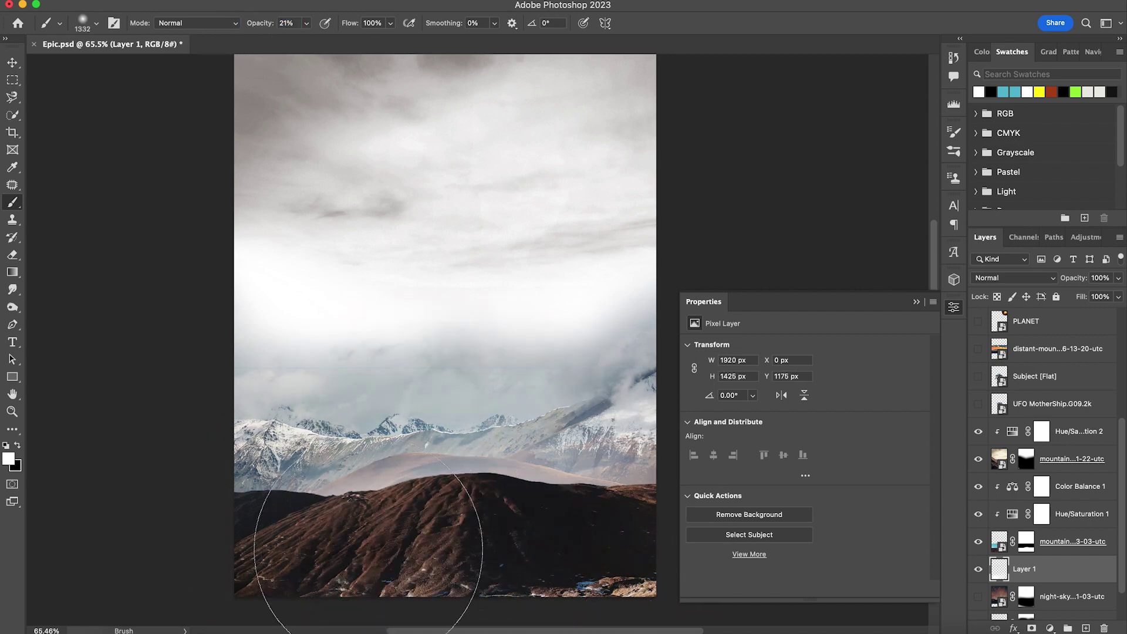
pyautogui.click(346, 552)
pyautogui.click(492, 543)
pyautogui.click(583, 516)
pyautogui.click(605, 531)
pyautogui.click(346, 543)
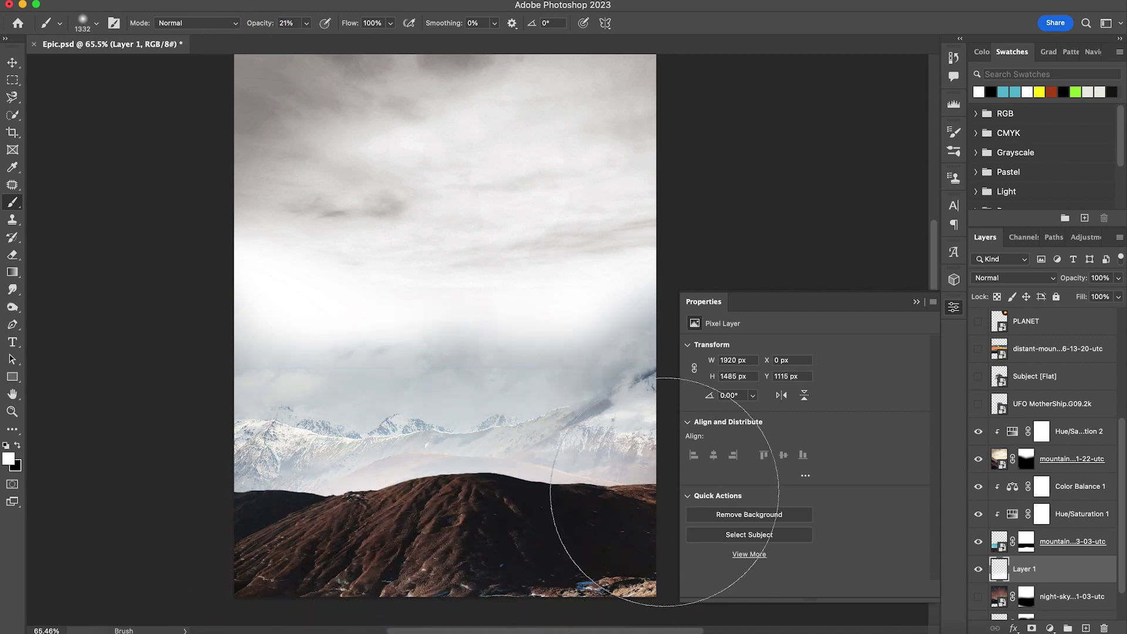
pyautogui.click(660, 505)
pyautogui.moveTo(534, 494); pyautogui.dragTo(527, 489)
# Step: Nudge the snowy mountain layer upward behind the foreground hill
pyautogui.press('v')
pyautogui.moveTo(1121, 531); pyautogui.dragTo(1121, 557)
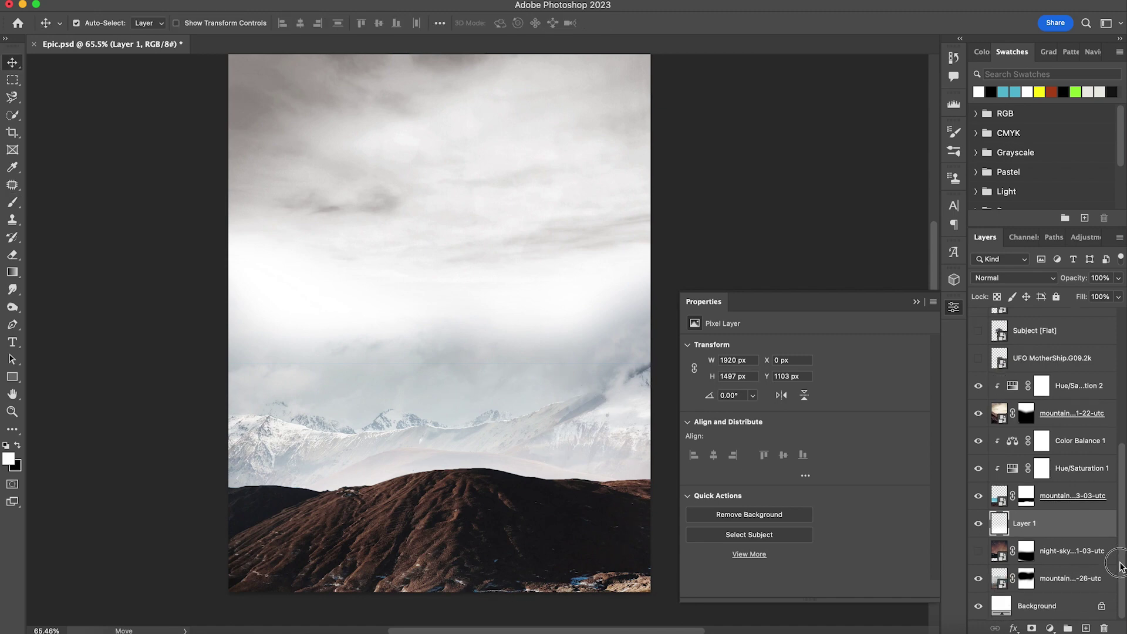
pyautogui.click(1000, 587)
pyautogui.hotkey('shift', 'Up')
pyautogui.hotkey('shift', 'Up')
pyautogui.hotkey('shift', 'Up')
pyautogui.hotkey('shift', 'Up')
pyautogui.hotkey('shift', 'Up')
pyautogui.hotkey('shift', 'Up')
pyautogui.hotkey('shift', 'Up')
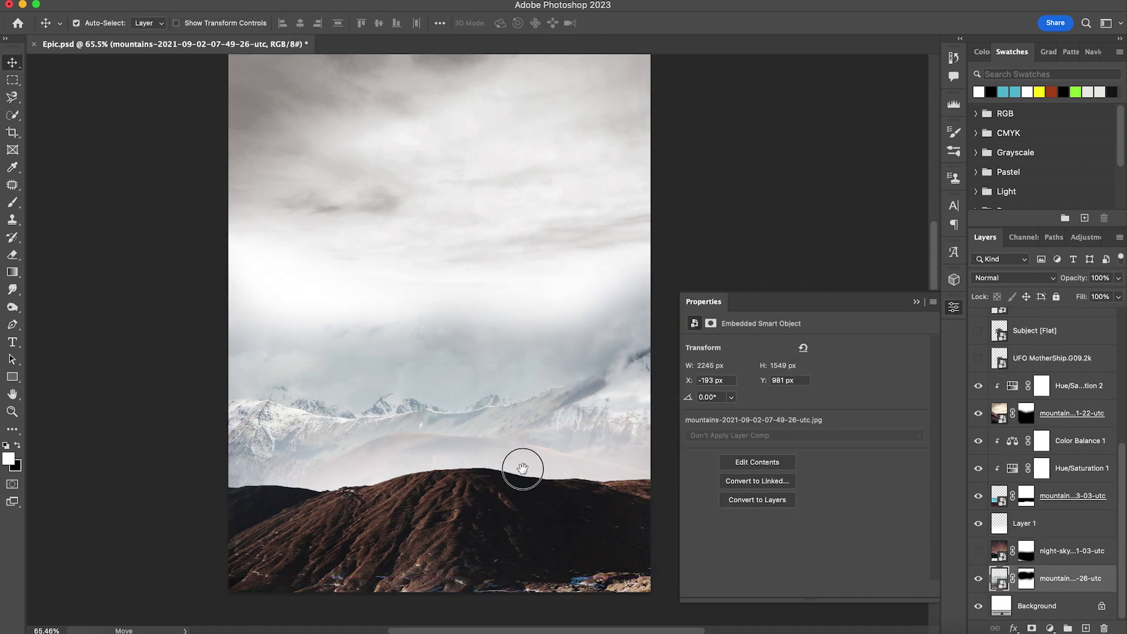
# Step: Stretch the snowy mountain layer's height to about 123% and reposition it vertically behind the hill
pyautogui.hotkey('ctrl', 't')
pyautogui.moveTo(522, 468)
pyautogui.mouseDown()
pyautogui.moveTo(516, 453)
pyautogui.moveTo(503, 473)
pyautogui.mouseUp()
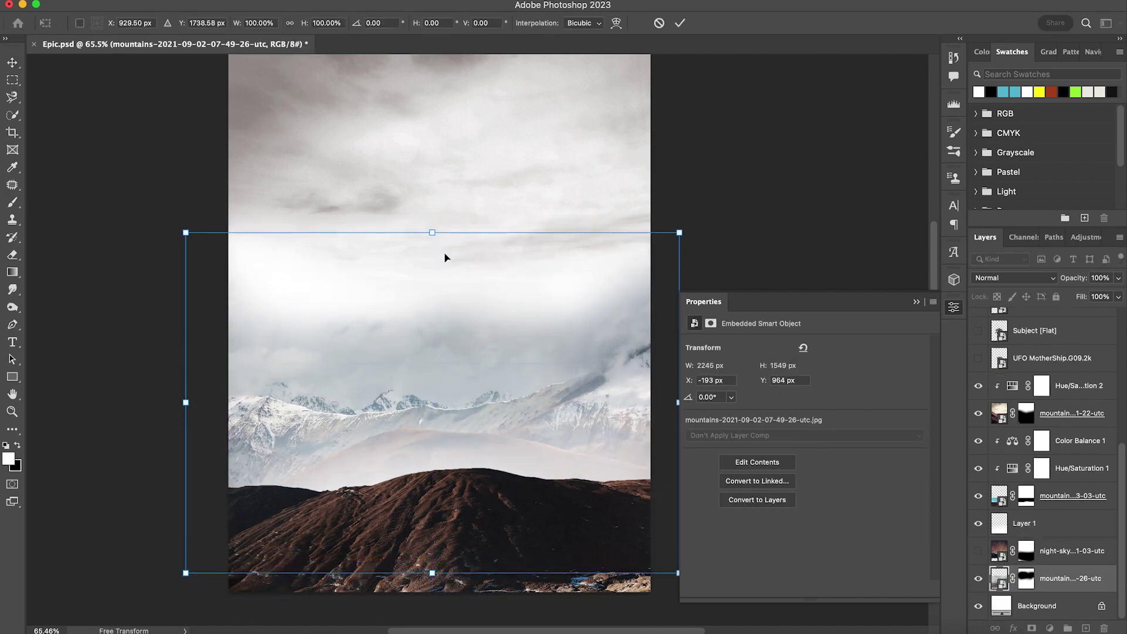
pyautogui.moveTo(440, 233); pyautogui.dragTo(440, 151)
pyautogui.moveTo(480, 360); pyautogui.dragTo(480, 351)
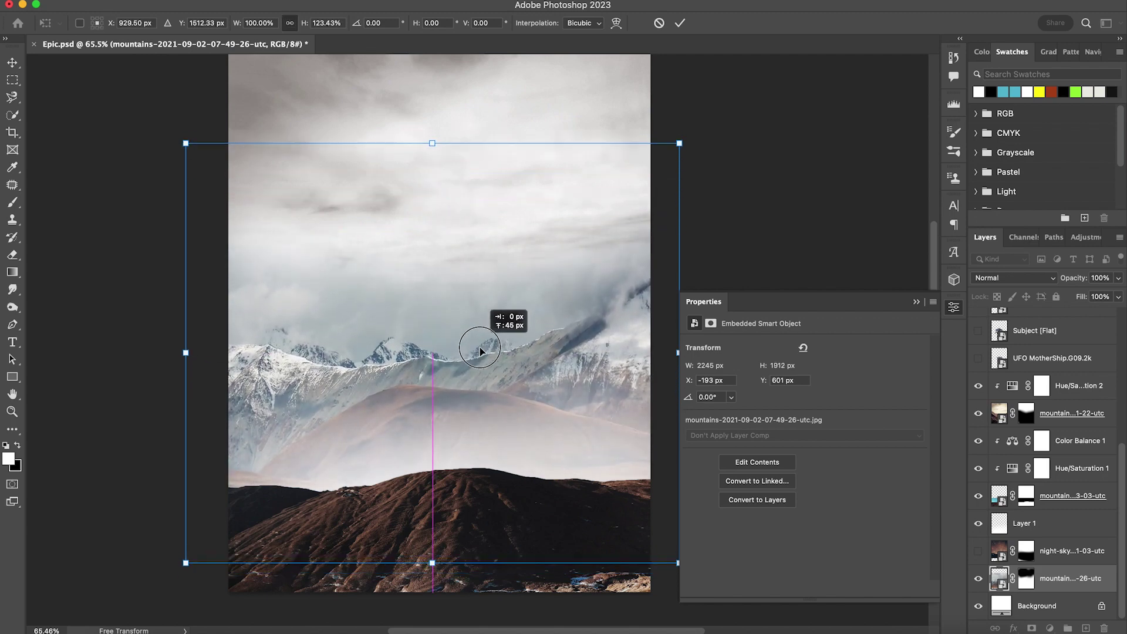
pyautogui.press('Return')
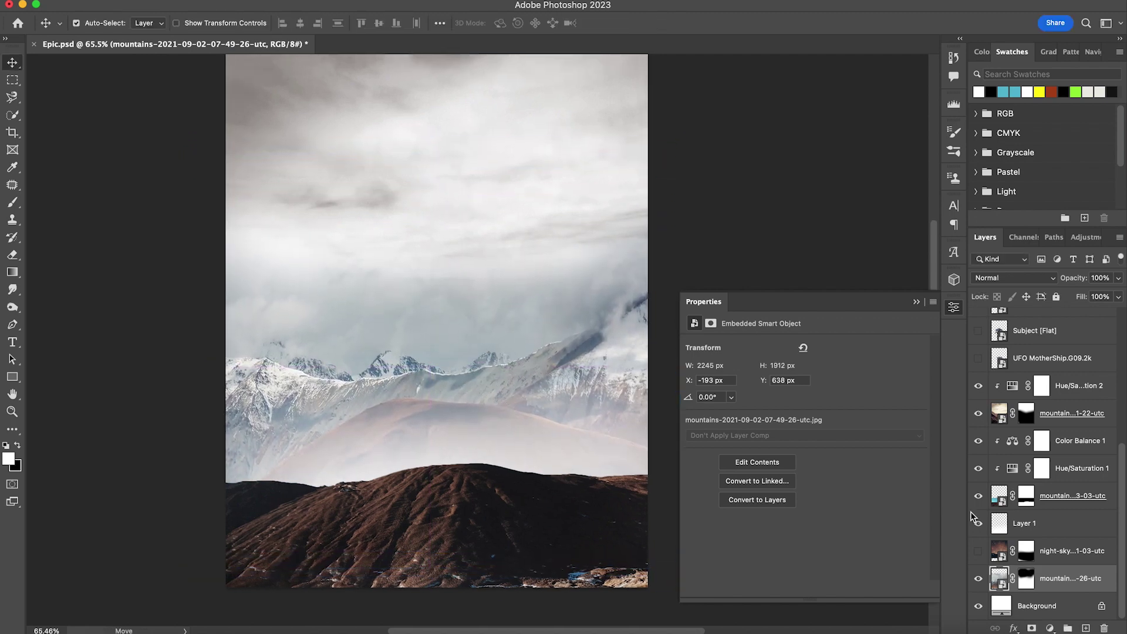
# Step: Paint soft black on the snowy mountain layer's mask to blend its upper clouds into the sky
pyautogui.click(1026, 578)
pyautogui.press('b')
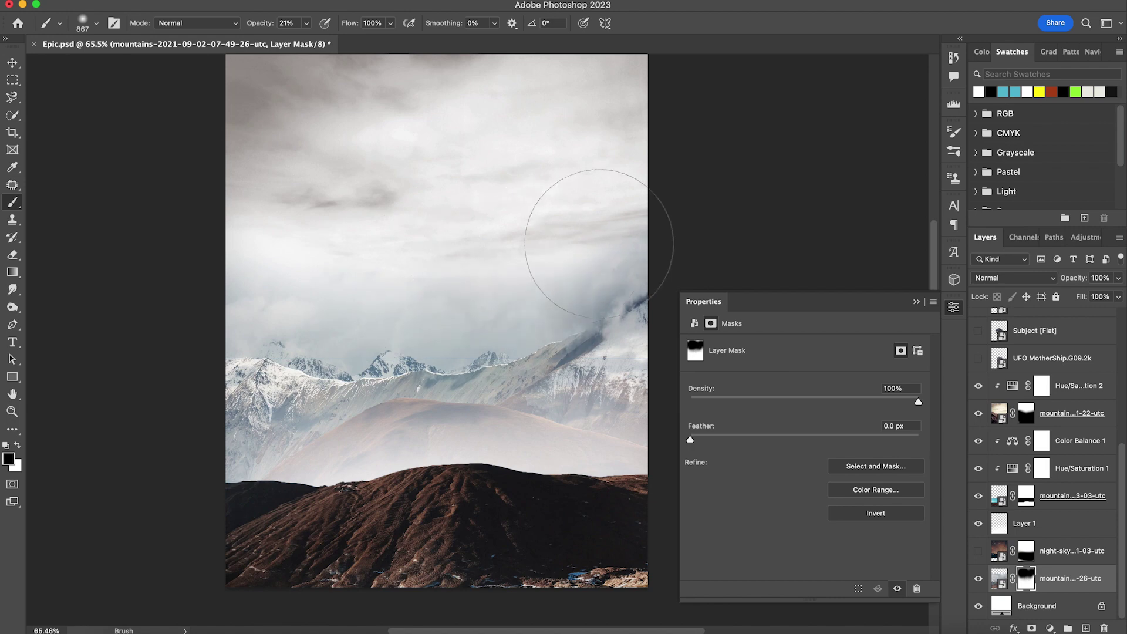
pyautogui.moveTo(604, 254); pyautogui.dragTo(405, 274)
pyautogui.moveTo(547, 267); pyautogui.dragTo(587, 305)
pyautogui.press('v')
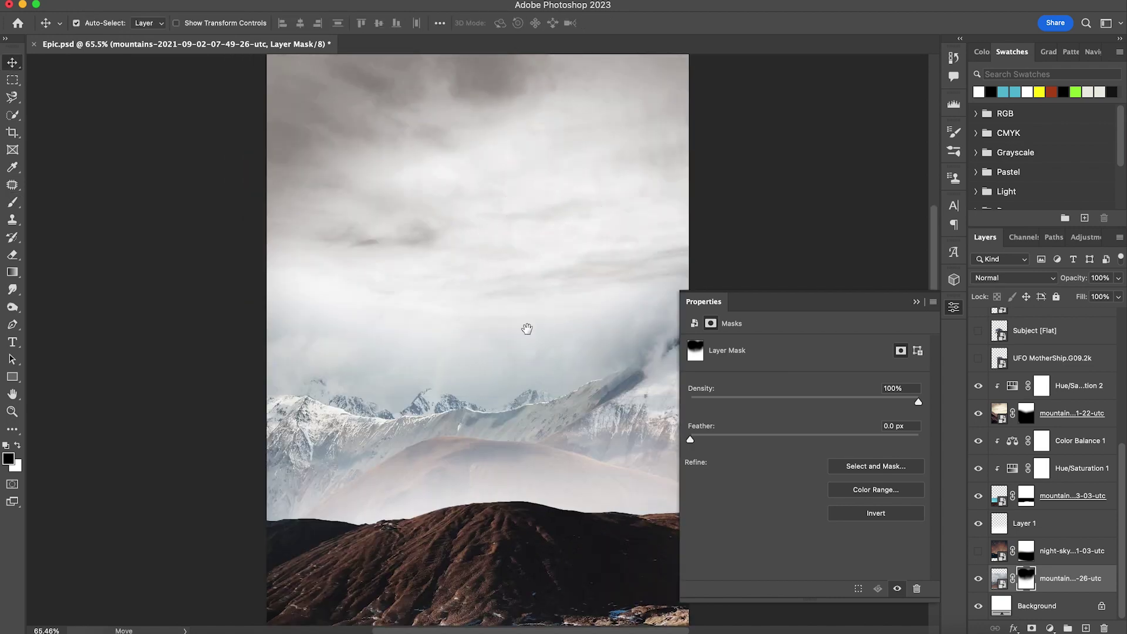
# Step: Reposition the blue robot subject up and to the right, to about X 456 px, Y 850 px
pyautogui.click(1041, 385)
pyautogui.scroll(3, 1043, 389)
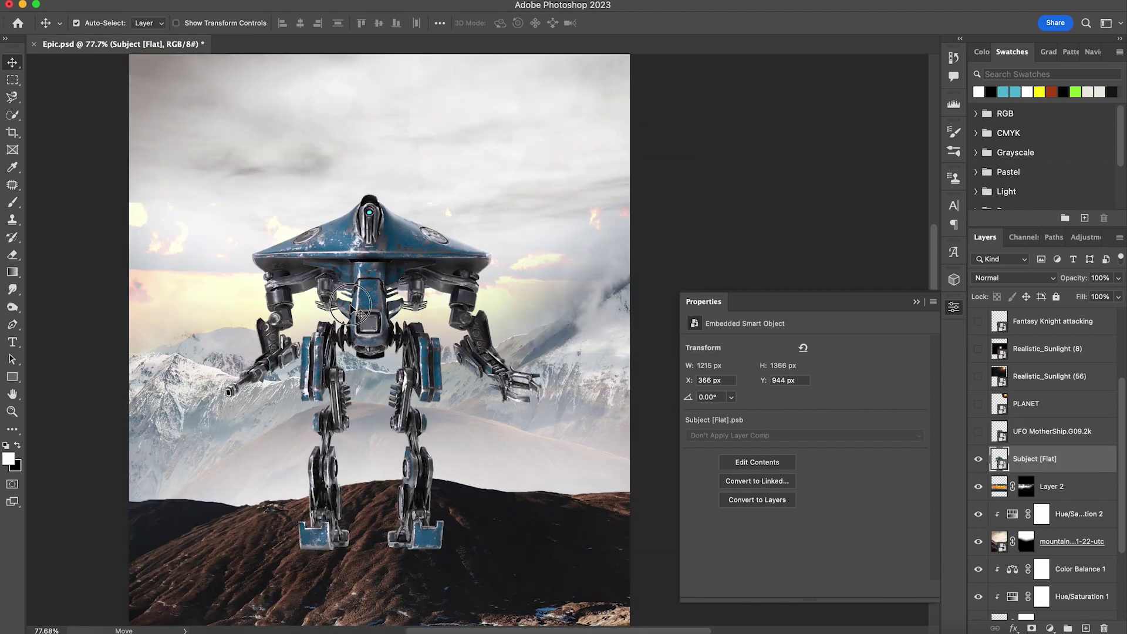
pyautogui.moveTo(358, 313); pyautogui.dragTo(381, 288)
pyautogui.press('super+t')
pyautogui.moveTo(528, 129); pyautogui.dragTo(554, 68)
pyautogui.click(658, 24)
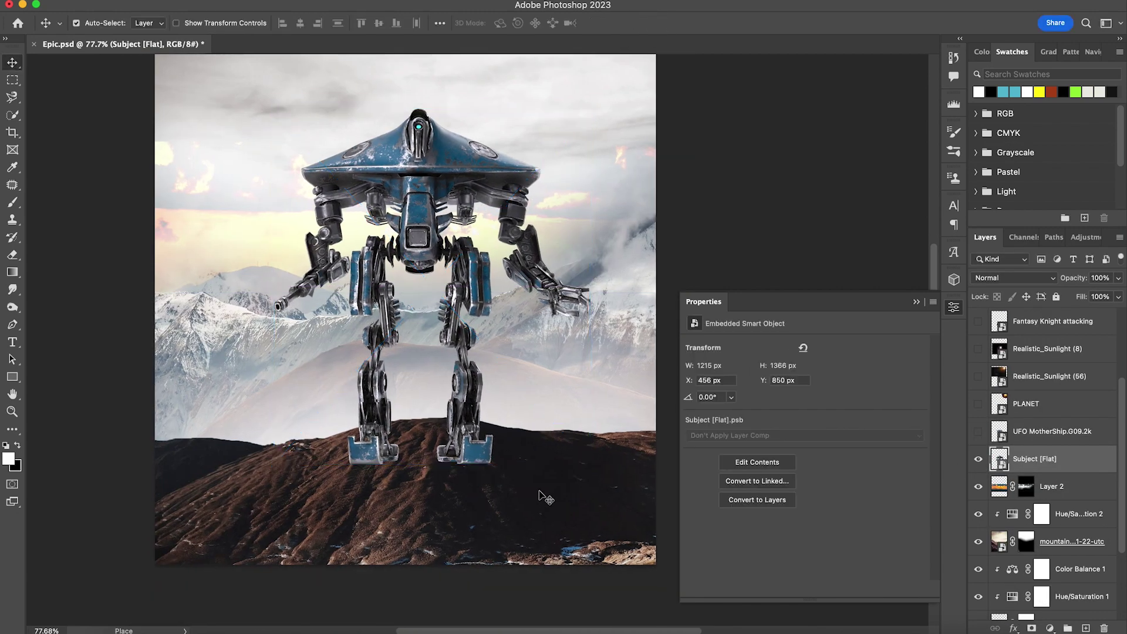
# Step: Lower the foreground hill layer and move the robot down so its feet stand on the hill
pyautogui.moveTo(554, 460); pyautogui.dragTo(551, 516)
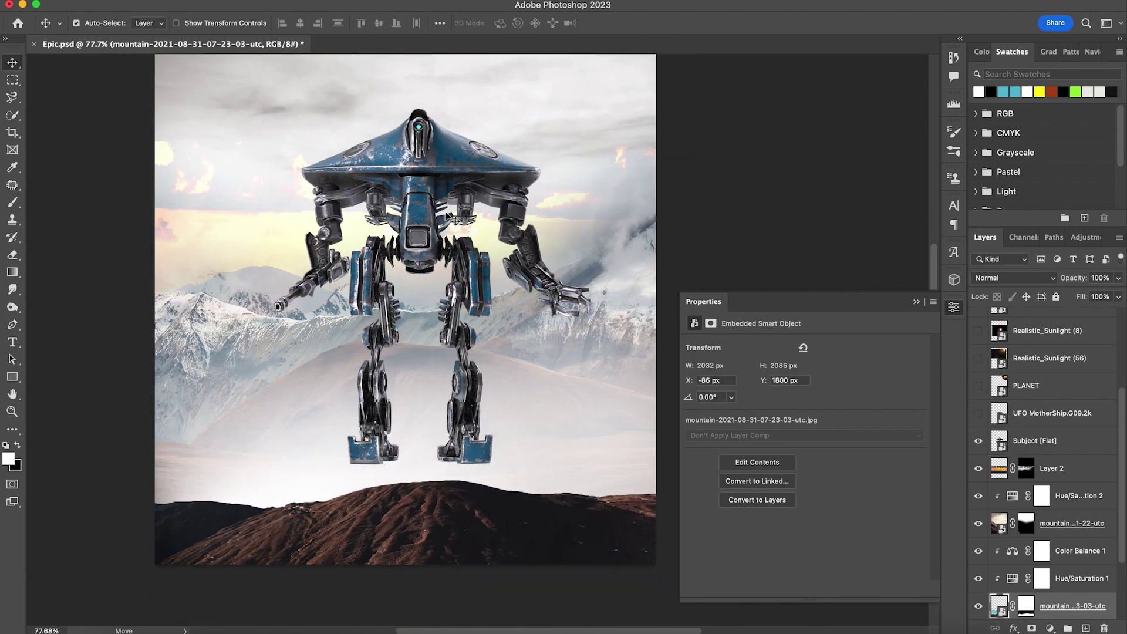
pyautogui.moveTo(408, 179); pyautogui.dragTo(412, 216)
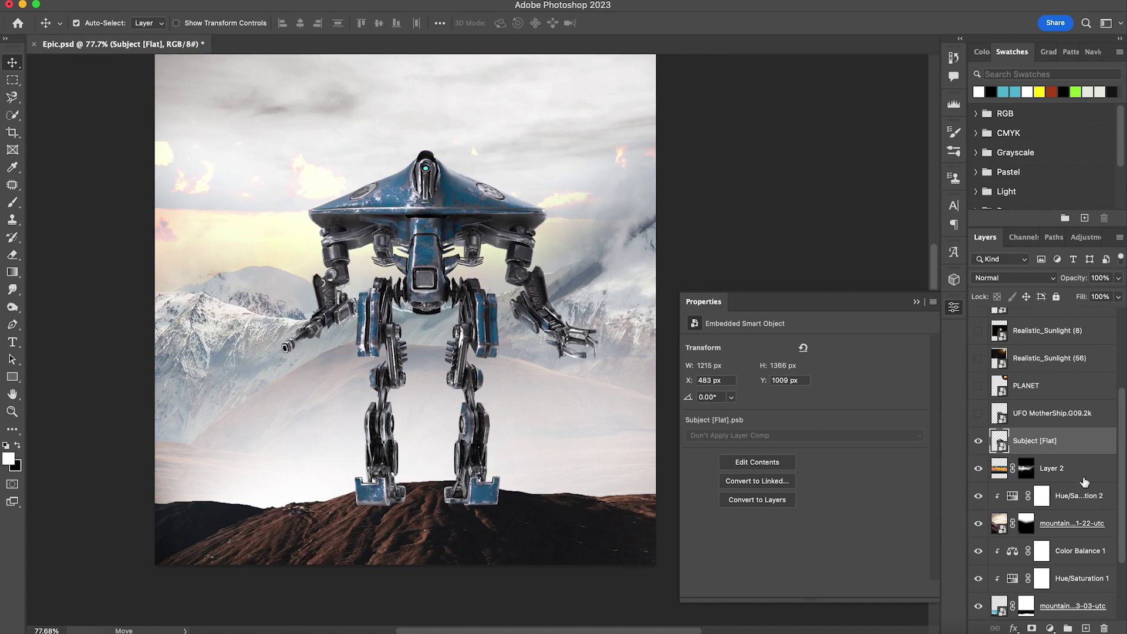
pyautogui.click(545, 545)
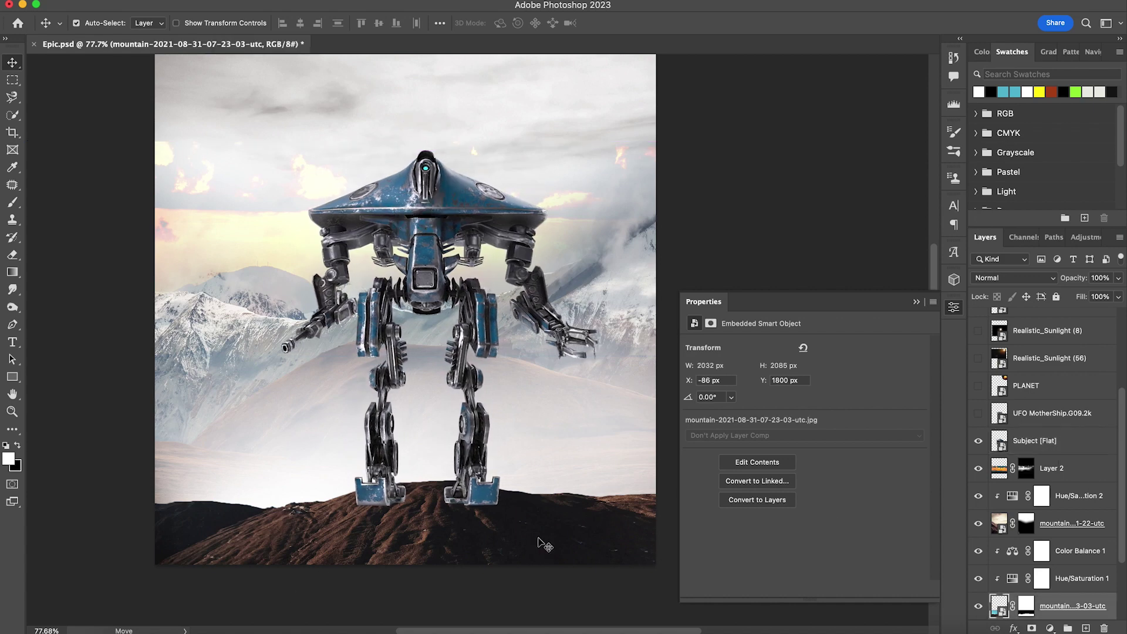
pyautogui.moveTo(1038, 447); pyautogui.dragTo(1045, 537)
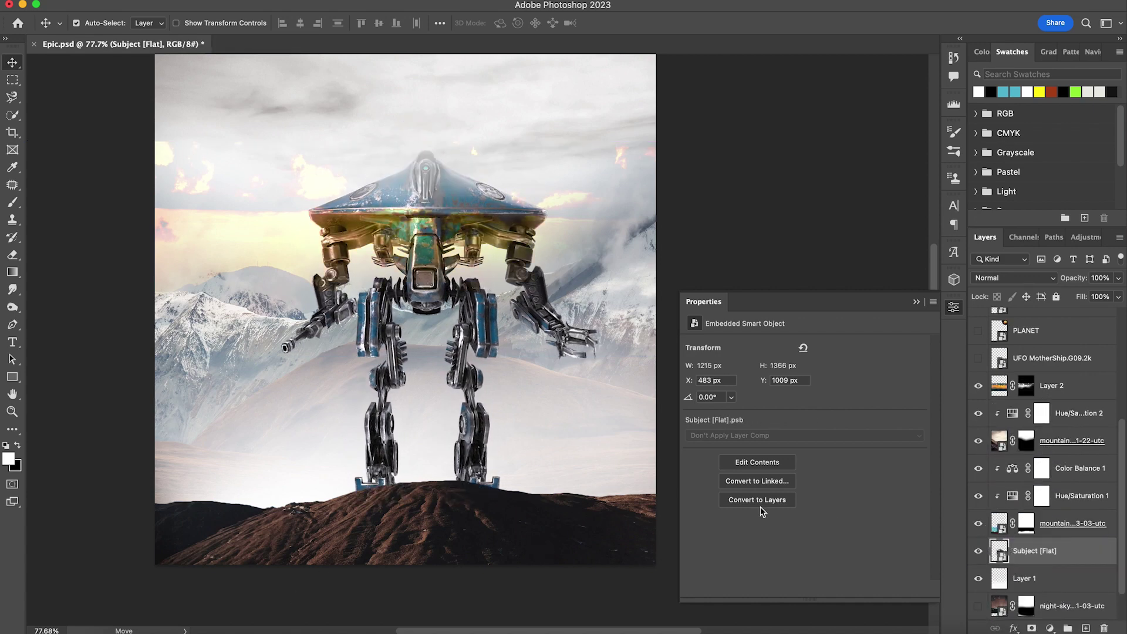
pyautogui.keyDown('alt'); pyautogui.click(1002, 399); pyautogui.keyUp('alt')
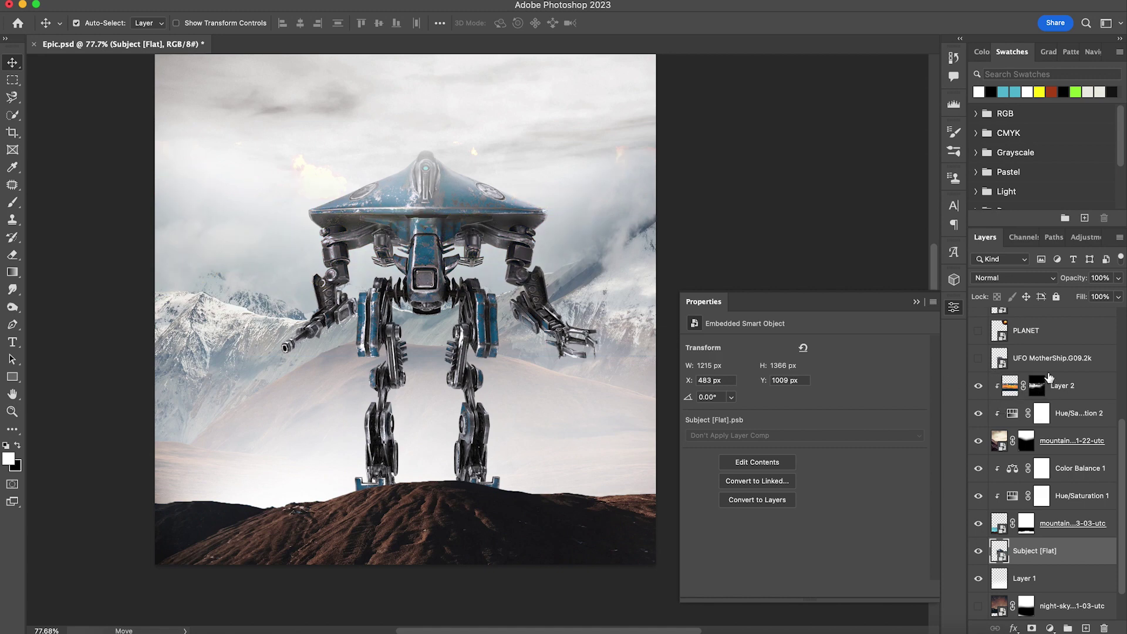
pyautogui.click(389, 269)
pyautogui.press('super+z')
pyautogui.press('super+z')
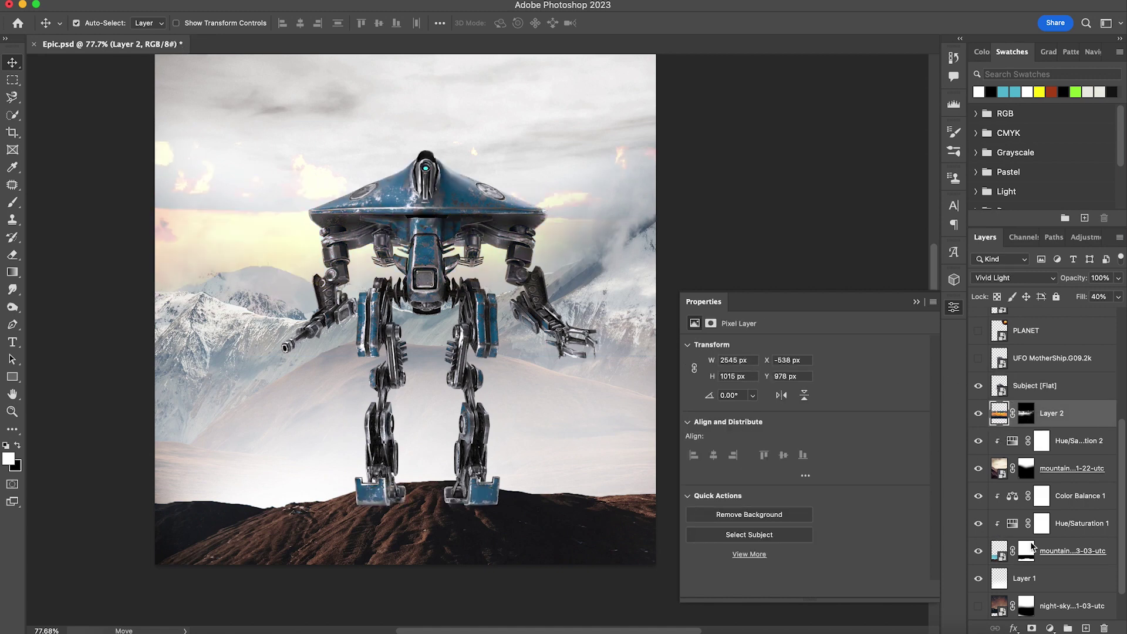
# Step: Stack the foreground hill with its Hue/Saturation 1 and Color Balance 1 adjustments above the robot, and place the robot's feet behind the hilltop
pyautogui.click(1047, 556)
pyautogui.keyDown('shift'); pyautogui.click(1063, 499); pyautogui.keyUp('shift')
pyautogui.moveTo(1059, 545); pyautogui.dragTo(1048, 375)
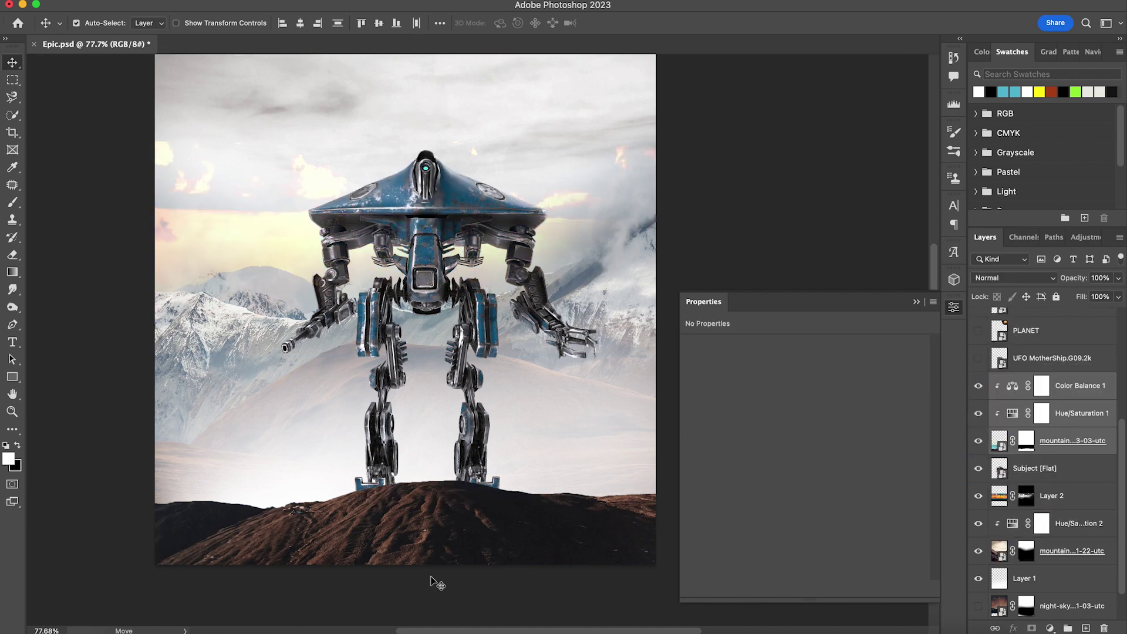
pyautogui.moveTo(434, 581); pyautogui.dragTo(438, 569)
pyautogui.moveTo(425, 253); pyautogui.dragTo(420, 257)
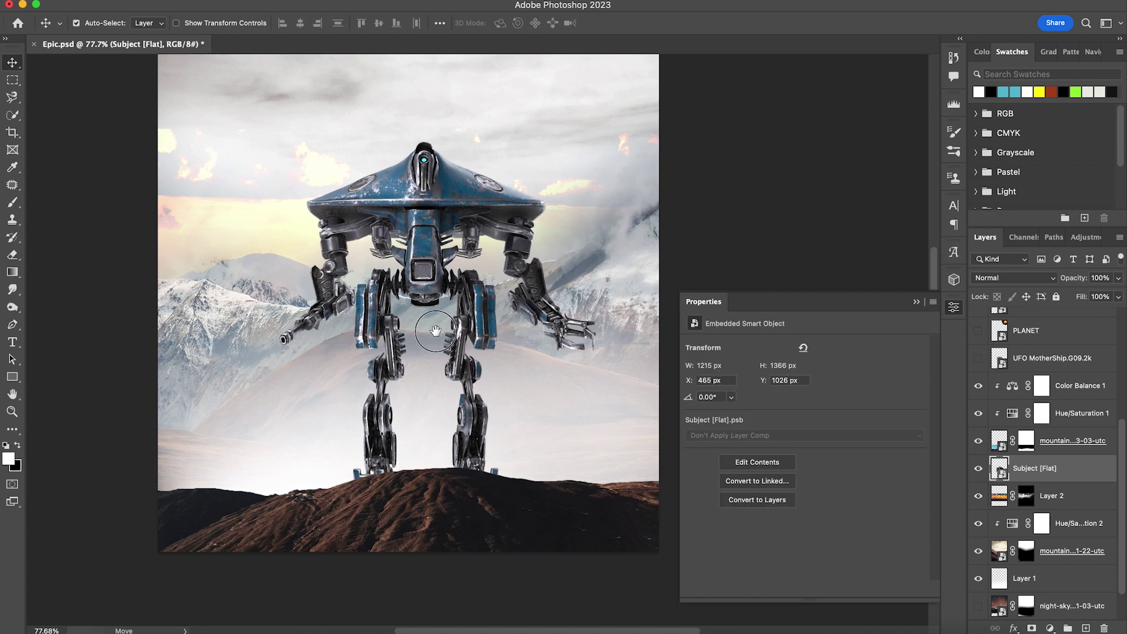
pyautogui.scroll(-1, 436, 335)
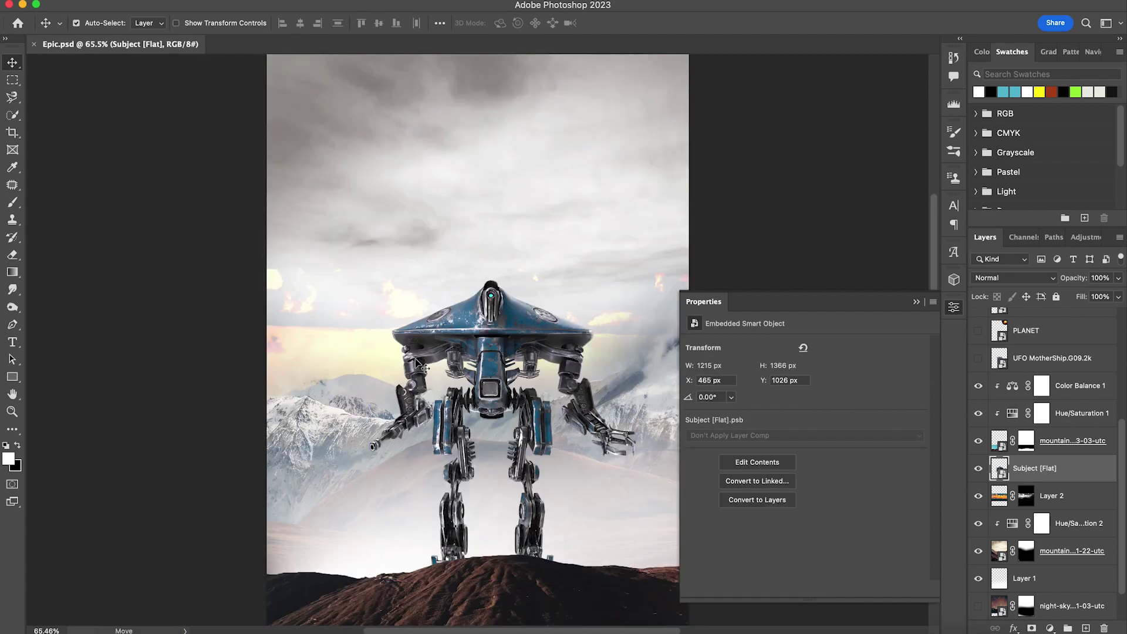
# Step: Scale the robot up to about 1593 × 1790 px and nudge it slightly right behind the hilltop
pyautogui.hotkey('ctrl', 't')
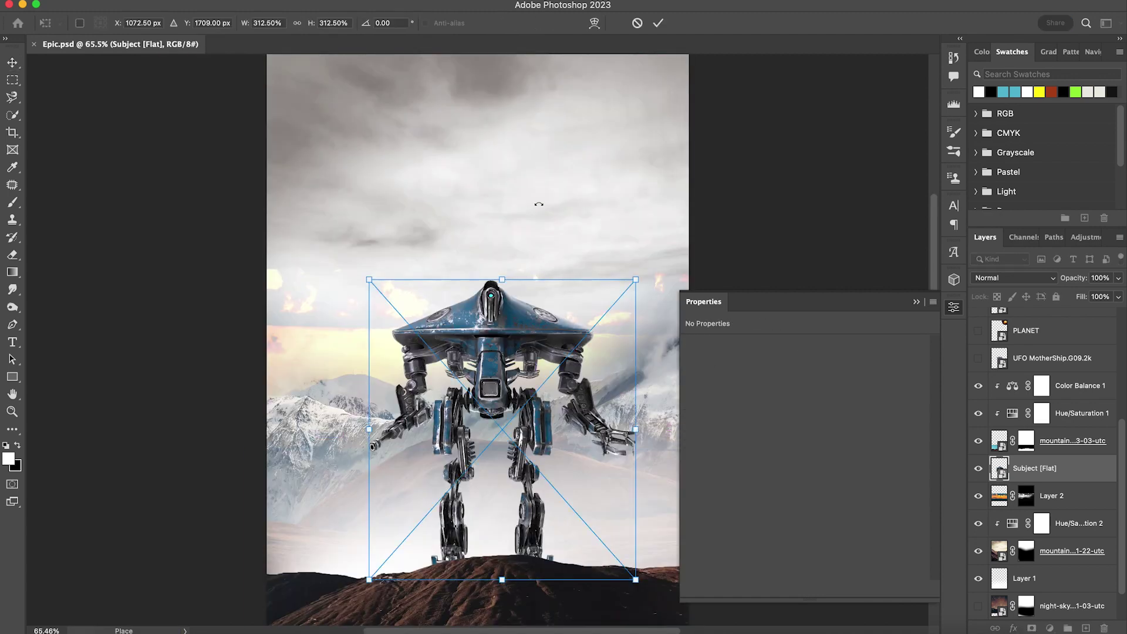
pyautogui.moveTo(503, 281); pyautogui.dragTo(506, 180)
pyautogui.press('Return')
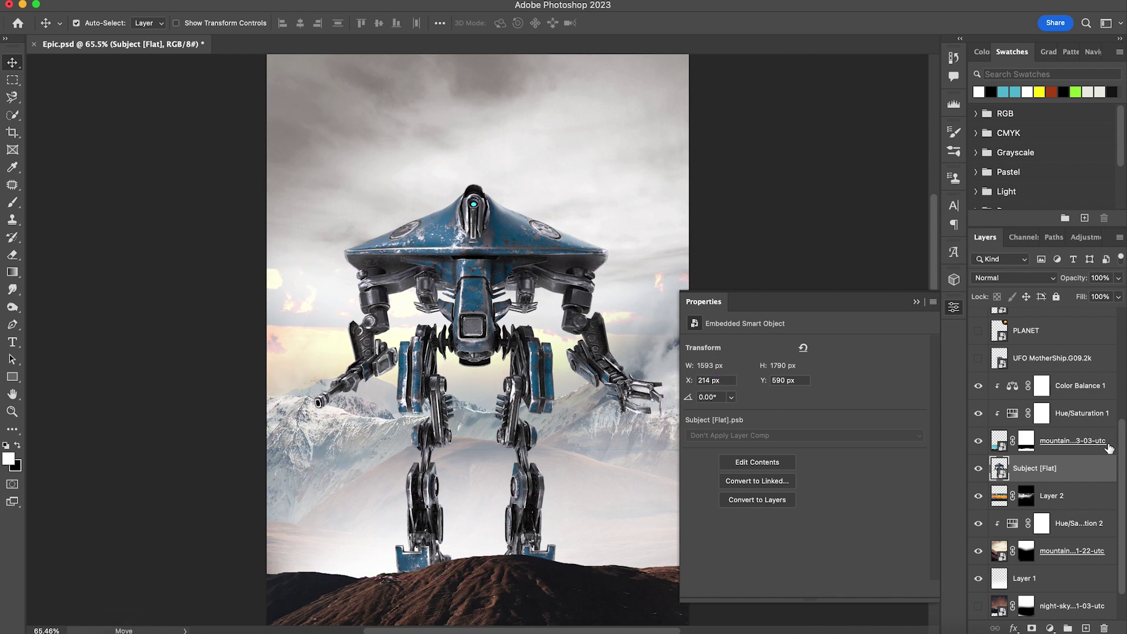
pyautogui.scroll(-1, 1103, 454)
pyautogui.click(1092, 569)
pyautogui.click(1067, 514)
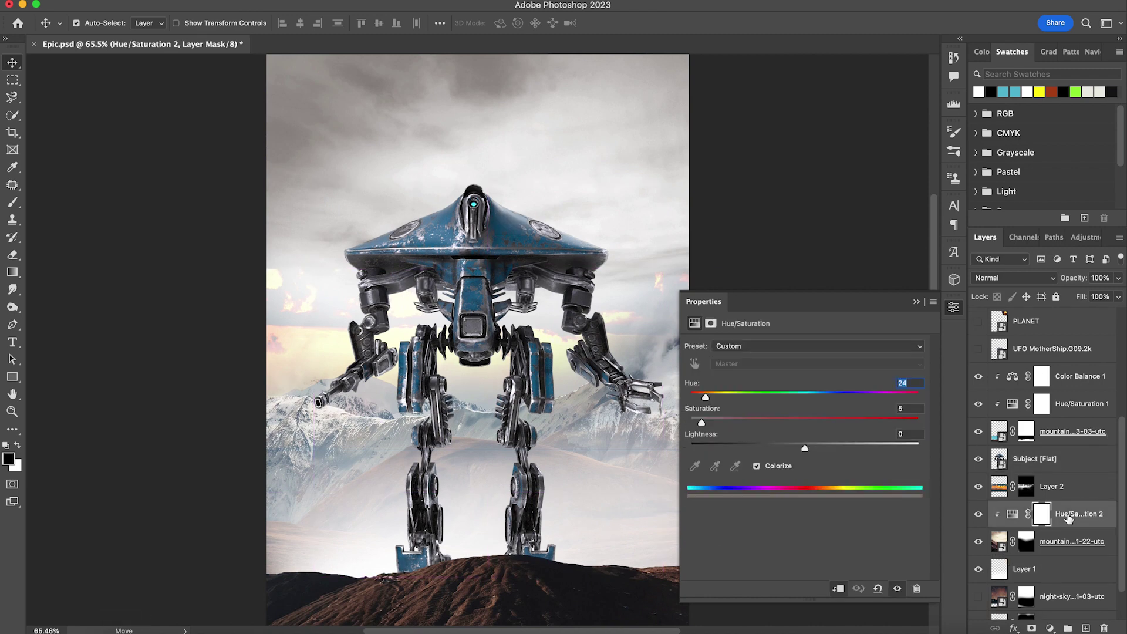
pyautogui.moveTo(504, 293); pyautogui.dragTo(509, 294)
# Step: Add a Color Lookup adjustment using FoggyNight.3DL above Layer 2 and copy it as a clipped adjustment onto the foreground hill
pyautogui.click(1045, 492)
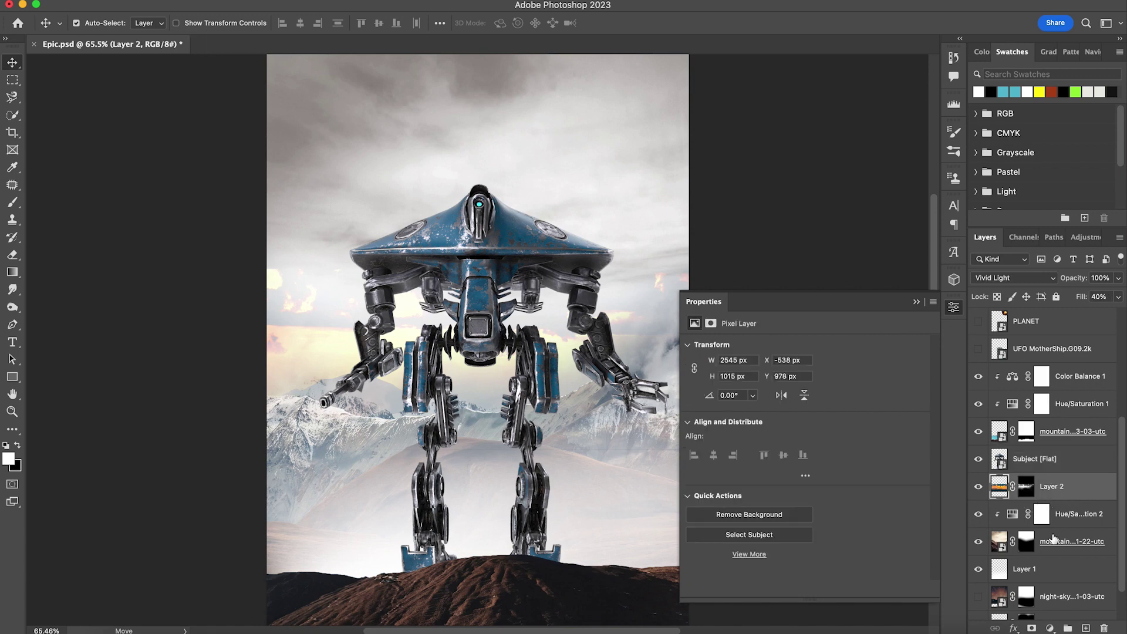
pyautogui.click(1050, 628)
pyautogui.click(1061, 522)
pyautogui.click(830, 346)
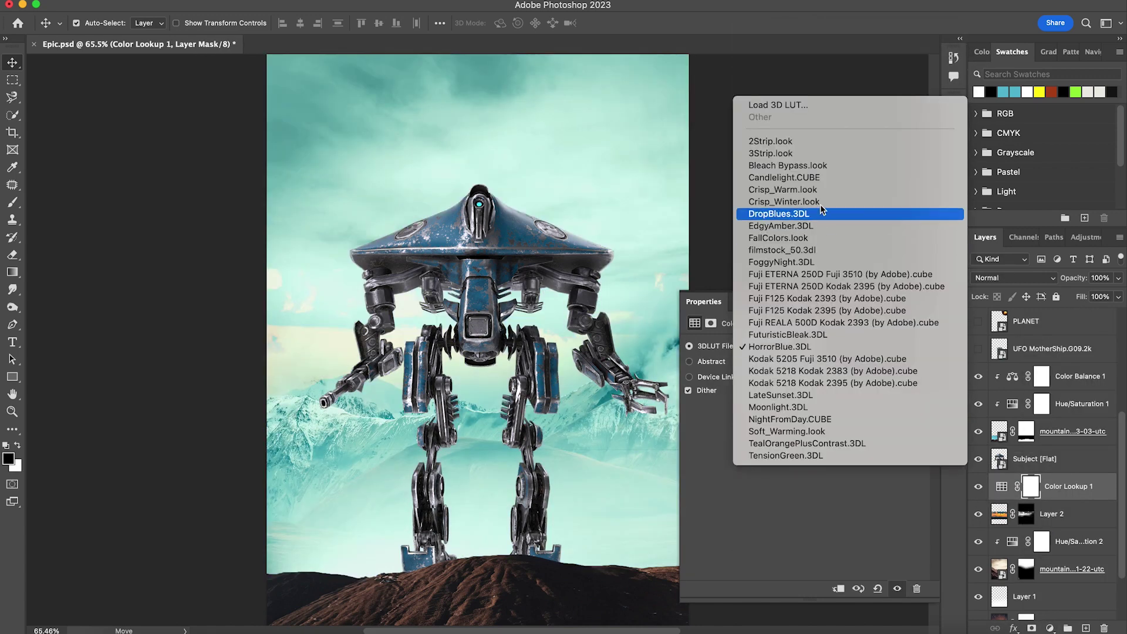
pyautogui.click(817, 262)
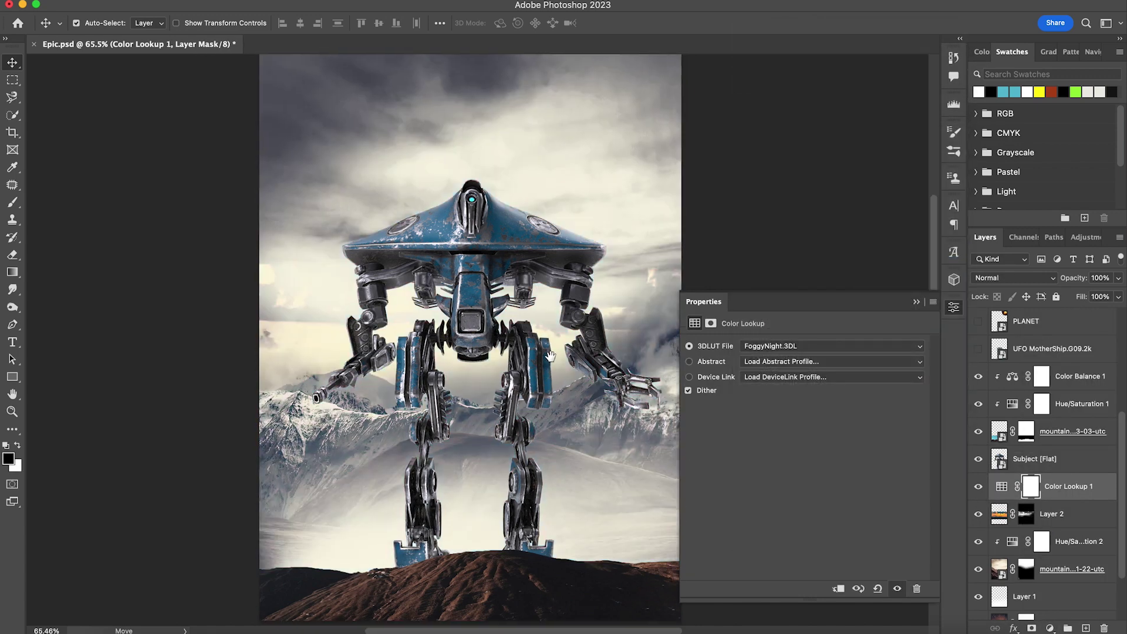
pyautogui.moveTo(1069, 490); pyautogui.dragTo(993, 416)
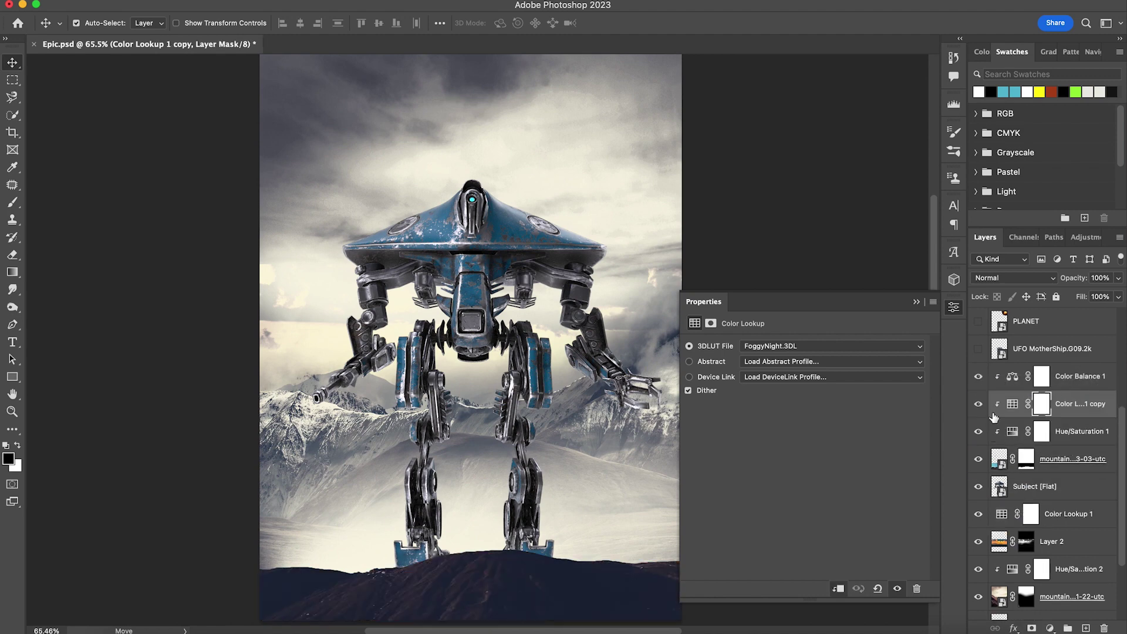
# Step: Reposition the robot to about X 246 px, Y 591 px and save the document
pyautogui.moveTo(518, 480); pyautogui.dragTo(501, 447)
pyautogui.moveTo(502, 447); pyautogui.dragTo(495, 485)
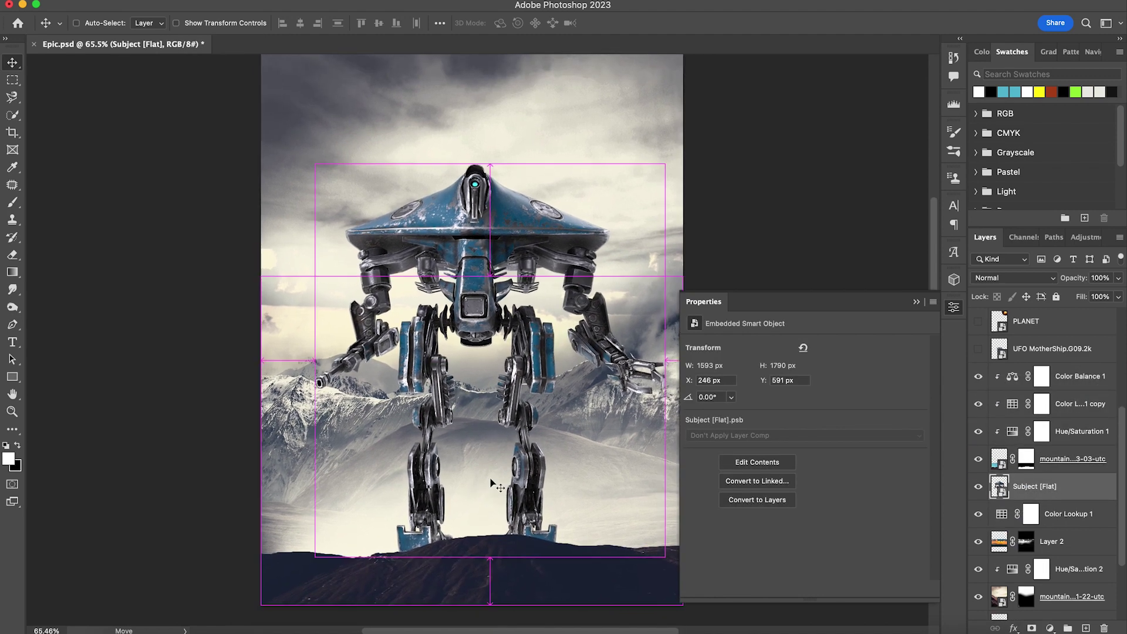
pyautogui.press('super+s')
pyautogui.moveTo(481, 394); pyautogui.dragTo(486, 417)
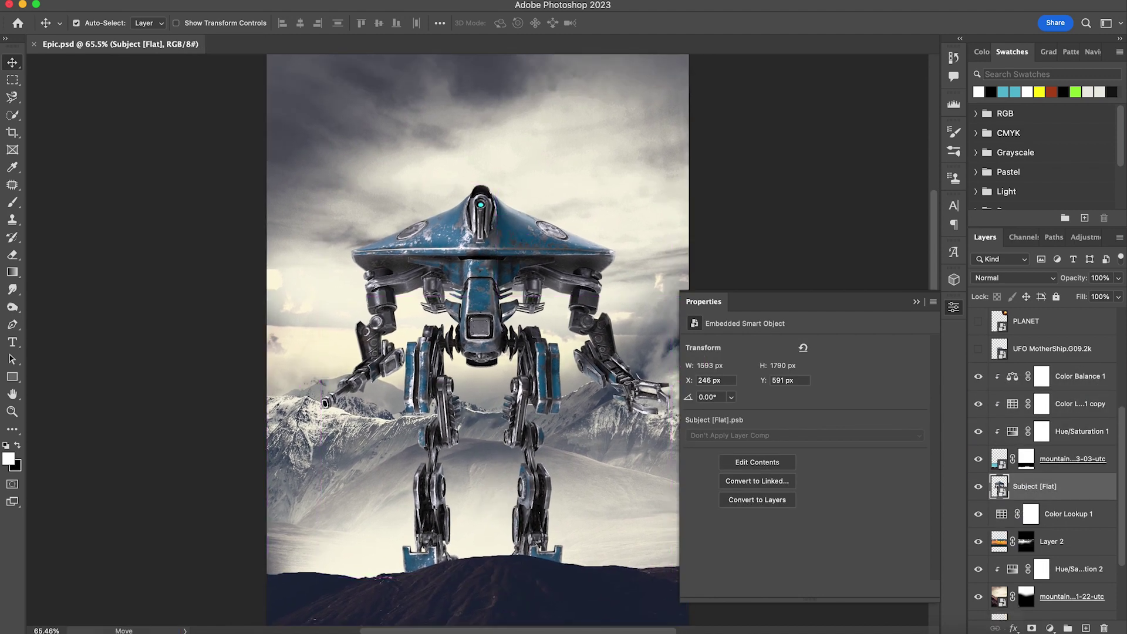
# Step: Copy the FoggyNight Color Lookup as an adjustment clipped to the robot and nudge the robot to X 228 px
pyautogui.click(1050, 628)
pyautogui.click(958, 256)
pyautogui.moveTo(1055, 516); pyautogui.dragTo(1054, 473)
pyautogui.press('super+alt+g')
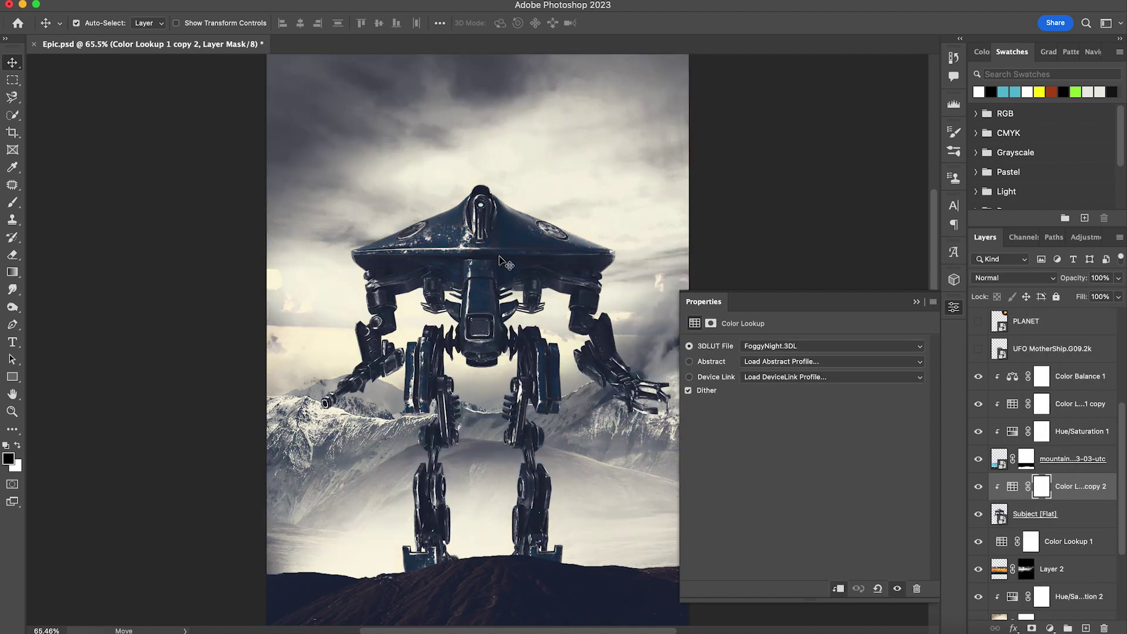
pyautogui.moveTo(499, 260); pyautogui.dragTo(494, 259)
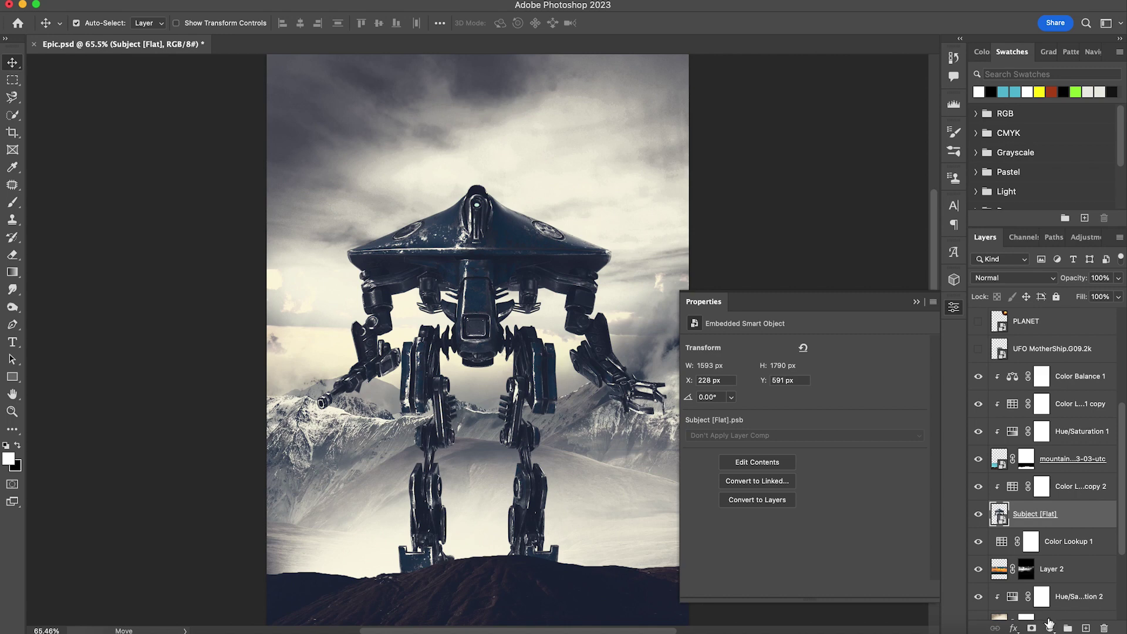
# Step: Add a Brightness/Contrast adjustment clipped to the robot with Brightness 75 and Contrast 36, and invert its mask to black
pyautogui.click(1049, 627)
pyautogui.click(1038, 450)
pyautogui.click(1050, 628)
pyautogui.click(1056, 372)
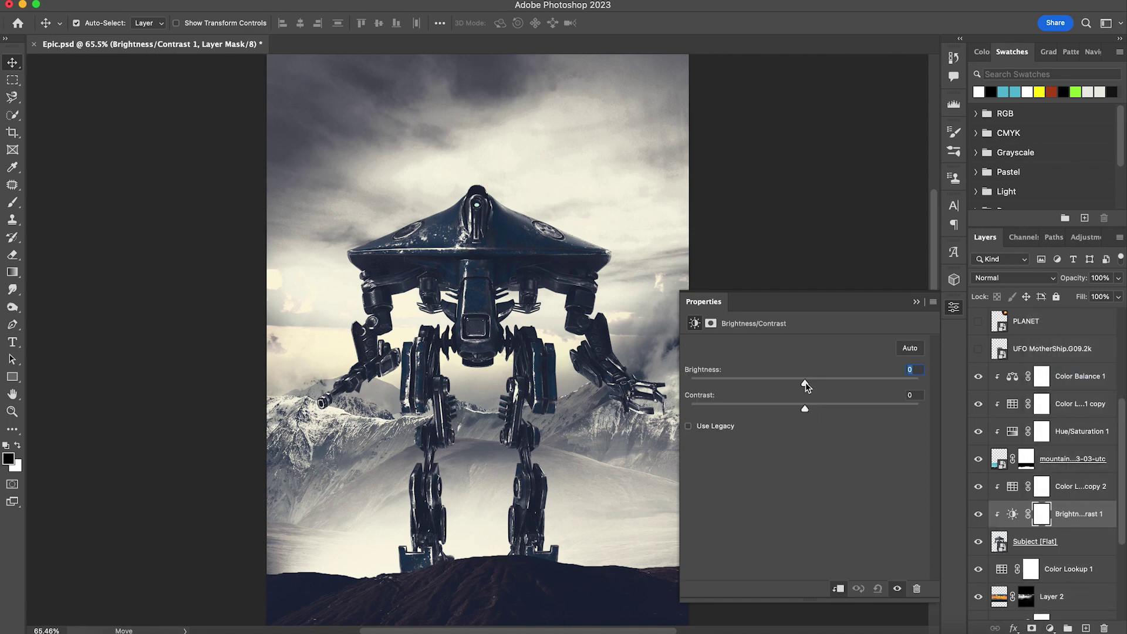
pyautogui.moveTo(805, 382); pyautogui.dragTo(867, 385)
pyautogui.moveTo(805, 409); pyautogui.dragTo(846, 407)
pyautogui.click(916, 304)
pyautogui.press('super+i')
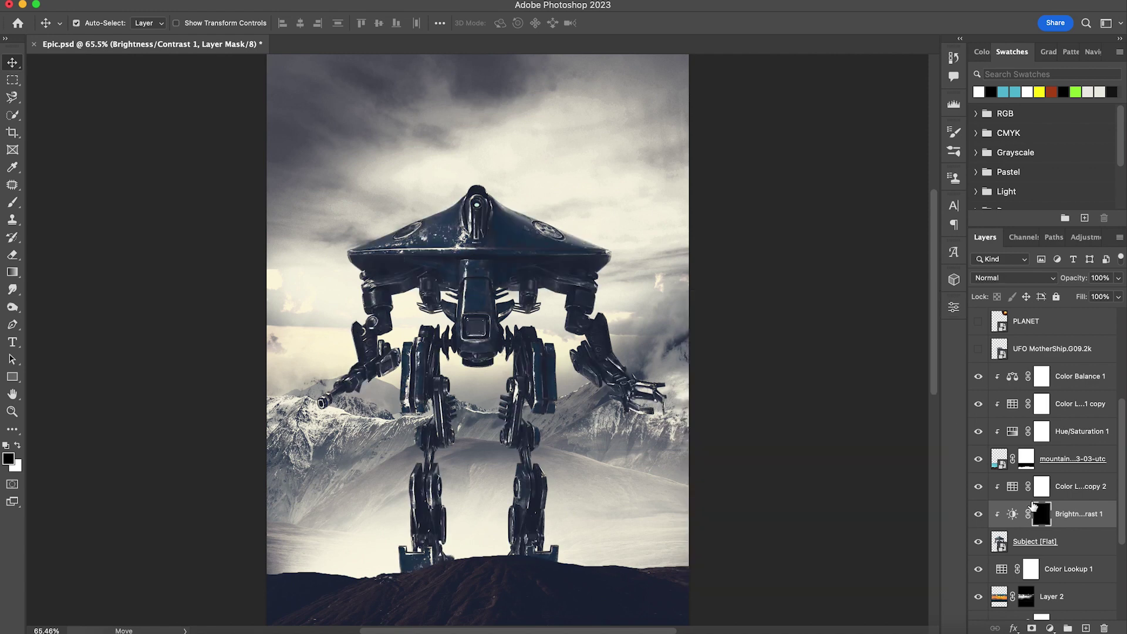
# Step: Move the Brightness/Contrast adjustment above the robot's clipped Color Lookup
pyautogui.doubleClick(1012, 491)
pyautogui.click(1069, 516)
pyautogui.press('super+]')
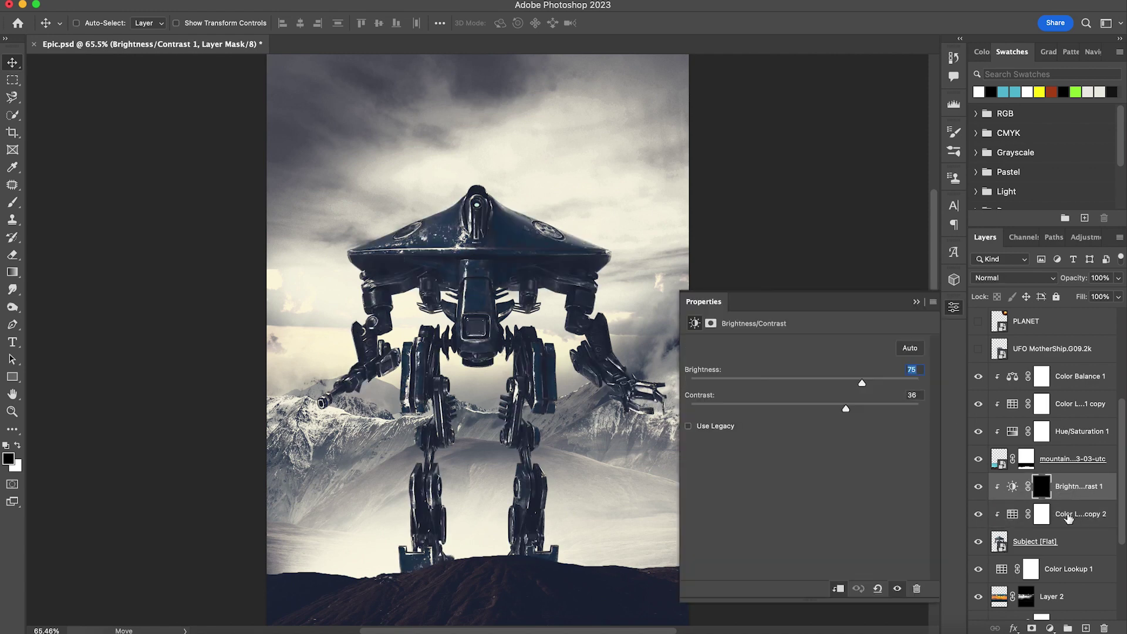
pyautogui.click(917, 303)
# Step: Paint white with a soft 80 px brush on the Brightness/Contrast mask to brighten the robot's upper hull edges
pyautogui.press('b')
pyautogui.moveTo(342, 330); pyautogui.dragTo(242, 342)
pyautogui.moveTo(253, 27); pyautogui.dragTo(287, 29)
pyautogui.hotkey('alt', 'space')
pyautogui.moveTo(433, 370); pyautogui.dragTo(495, 368)
pyautogui.moveTo(560, 141); pyautogui.dragTo(506, 360)
pyautogui.moveTo(560, 262); pyautogui.dragTo(543, 191)
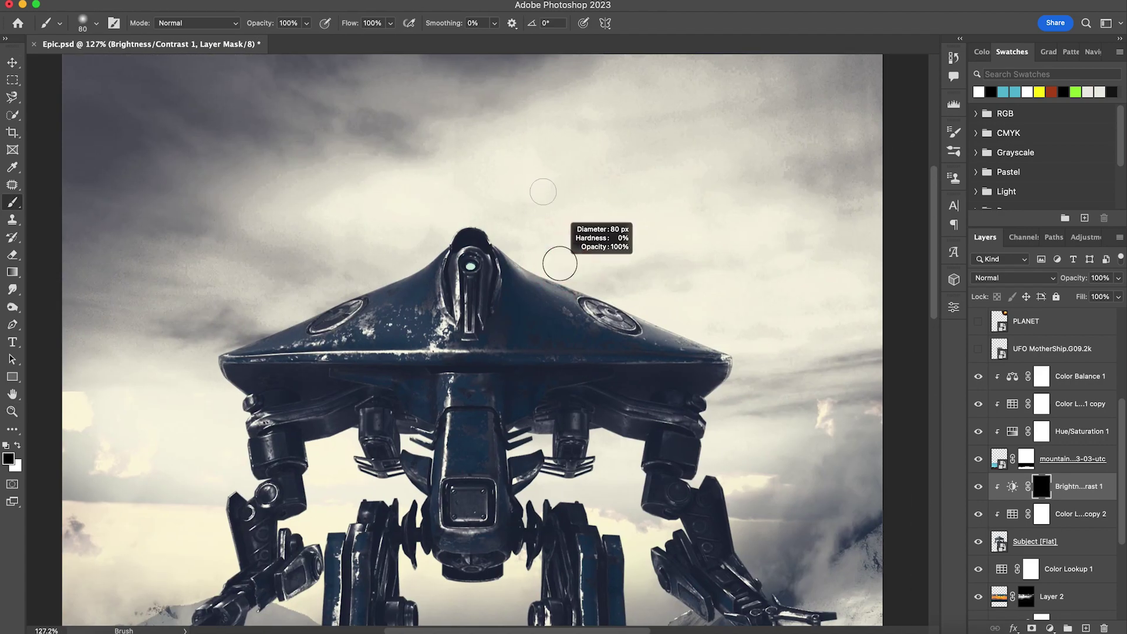
pyautogui.hotkey('alt', 'space')
pyautogui.scroll(2, 520, 274)
pyautogui.press('b')
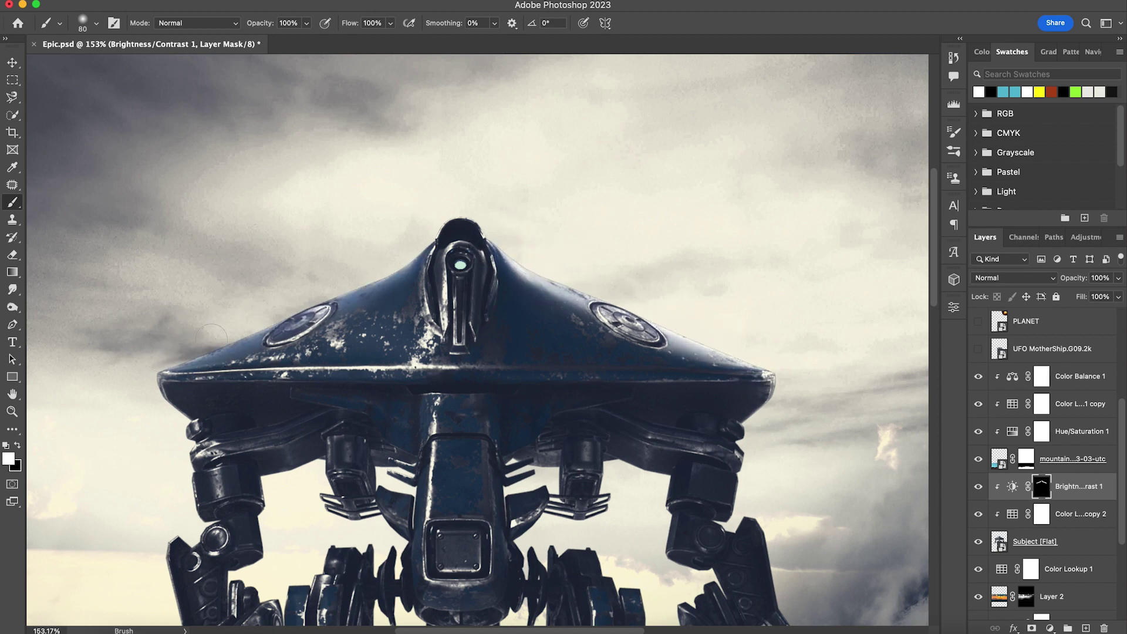
# Step: Raise the robot's Brightness/Contrast adjustment to Brightness 136 and reduce its Contrast to about 2
pyautogui.scroll(-3, 436, 223)
pyautogui.hscroll(3, 436, 223)
pyautogui.doubleClick(1010, 491)
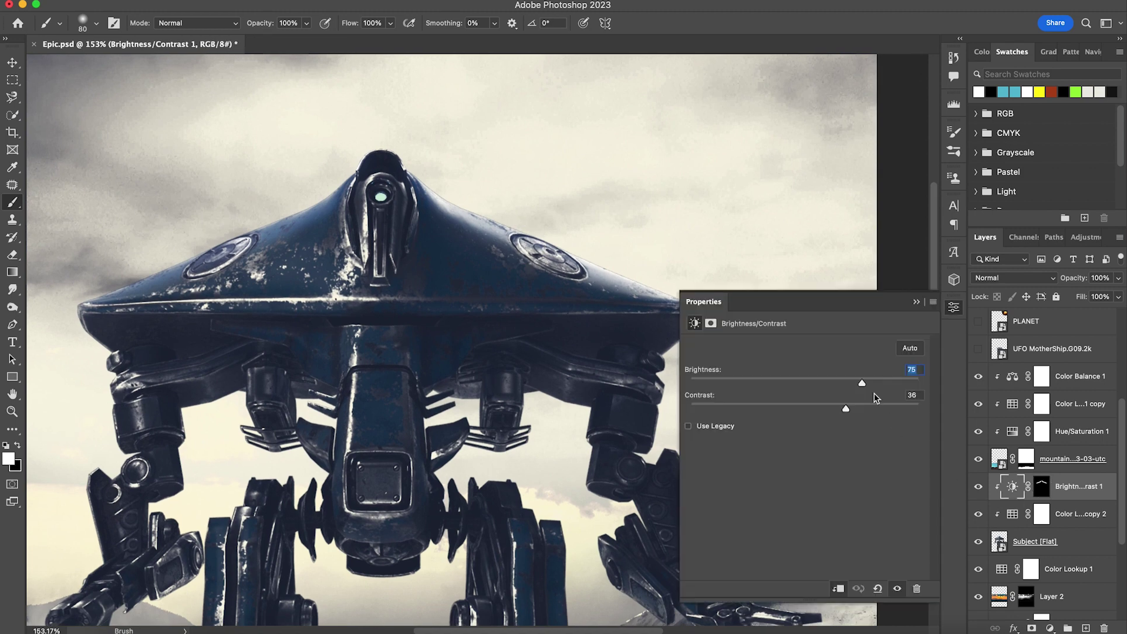
pyautogui.moveTo(863, 382); pyautogui.dragTo(925, 380)
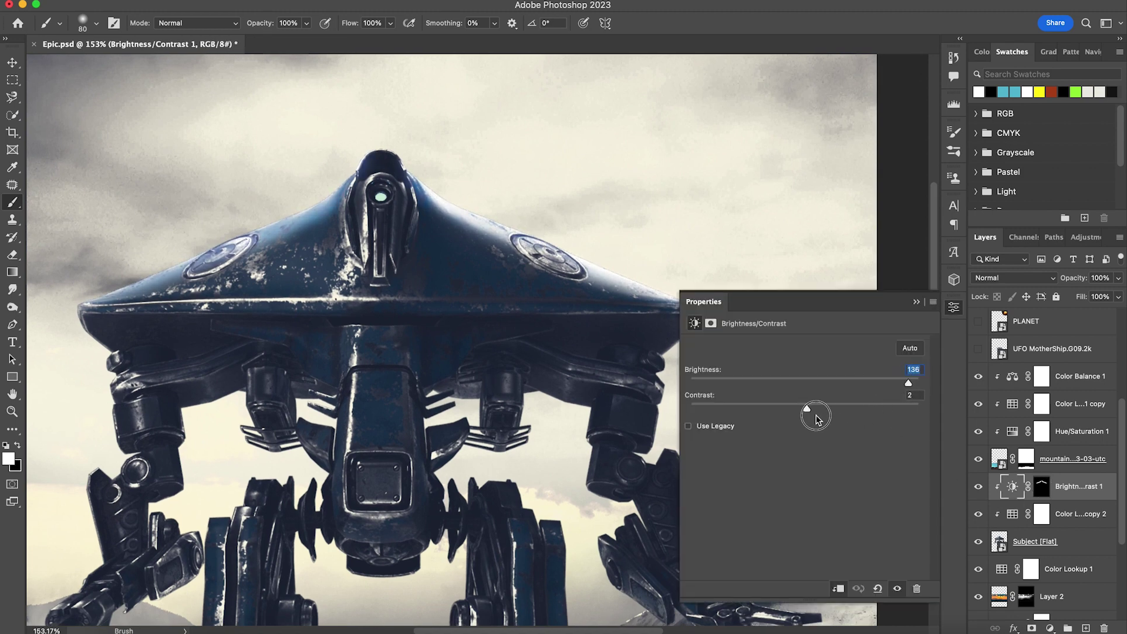
pyautogui.moveTo(499, 463); pyautogui.dragTo(436, 475)
# Step: Paint white with a 28 px brush on the Brightness/Contrast mask along the robot's shoulder and arm edges, and save the document
pyautogui.click(1041, 486)
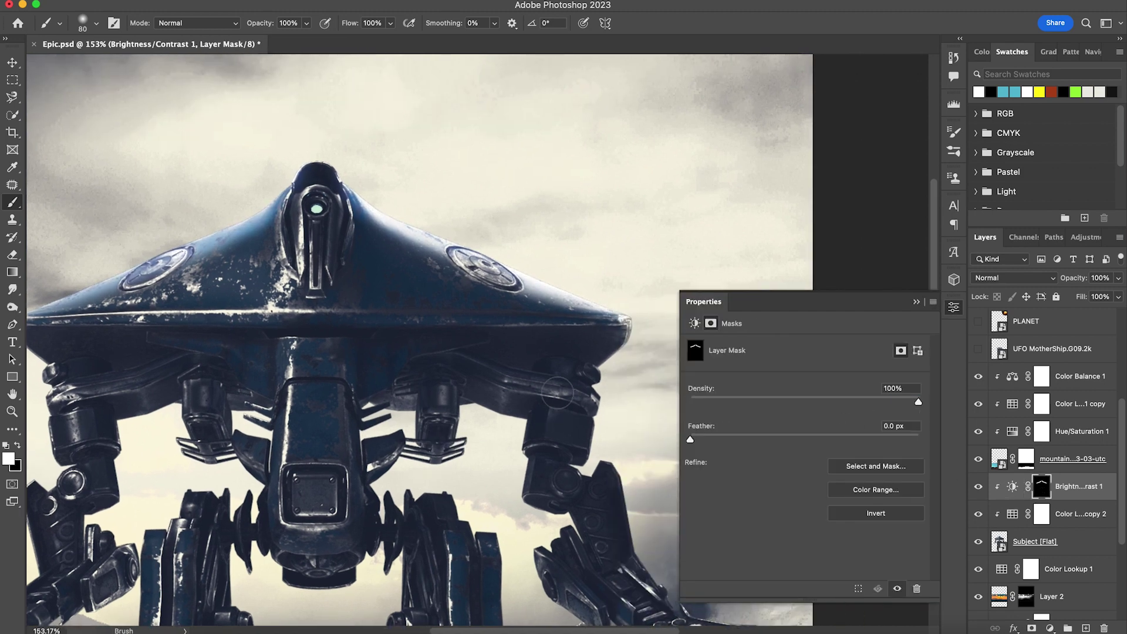
pyautogui.moveTo(534, 406); pyautogui.dragTo(534, 414)
pyautogui.moveTo(630, 333); pyautogui.dragTo(555, 338)
pyautogui.moveTo(556, 337); pyautogui.dragTo(550, 338)
pyautogui.scroll(2, 565, 340)
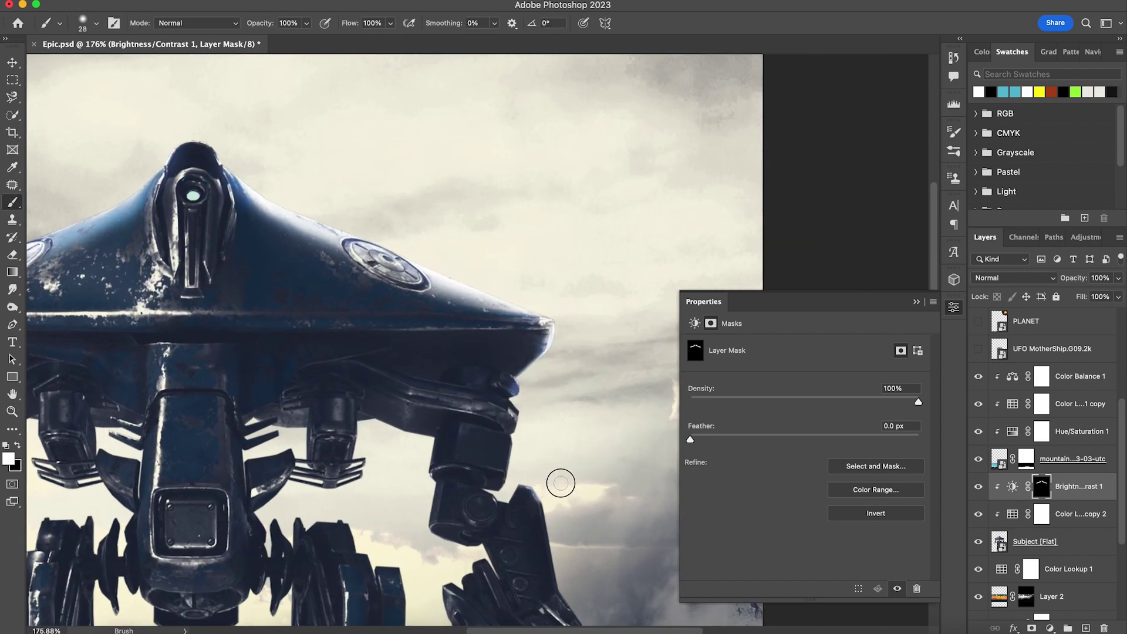
pyautogui.moveTo(592, 572); pyautogui.dragTo(432, 306)
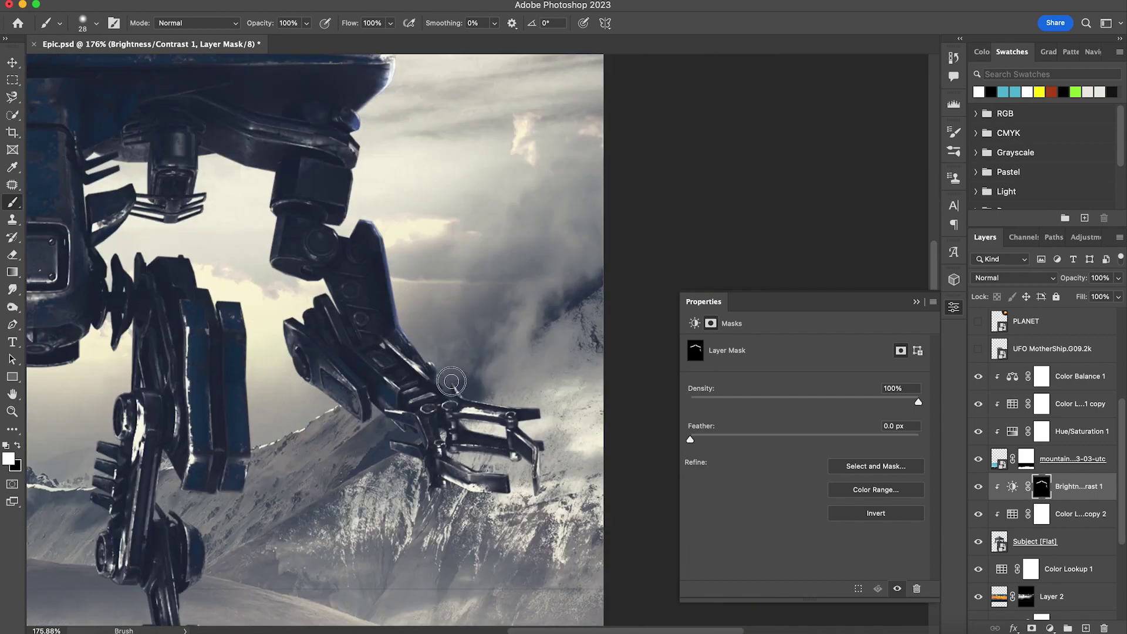
pyautogui.moveTo(152, 264); pyautogui.dragTo(402, 283)
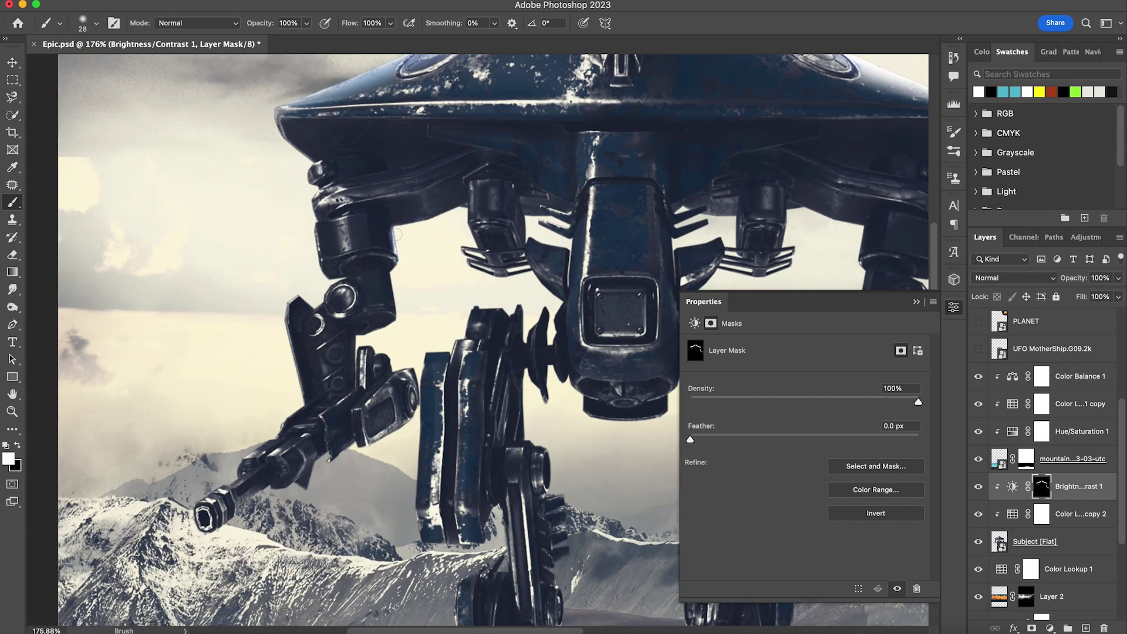
pyautogui.moveTo(393, 363); pyautogui.dragTo(356, 299)
pyautogui.scroll(-5, 410, 301)
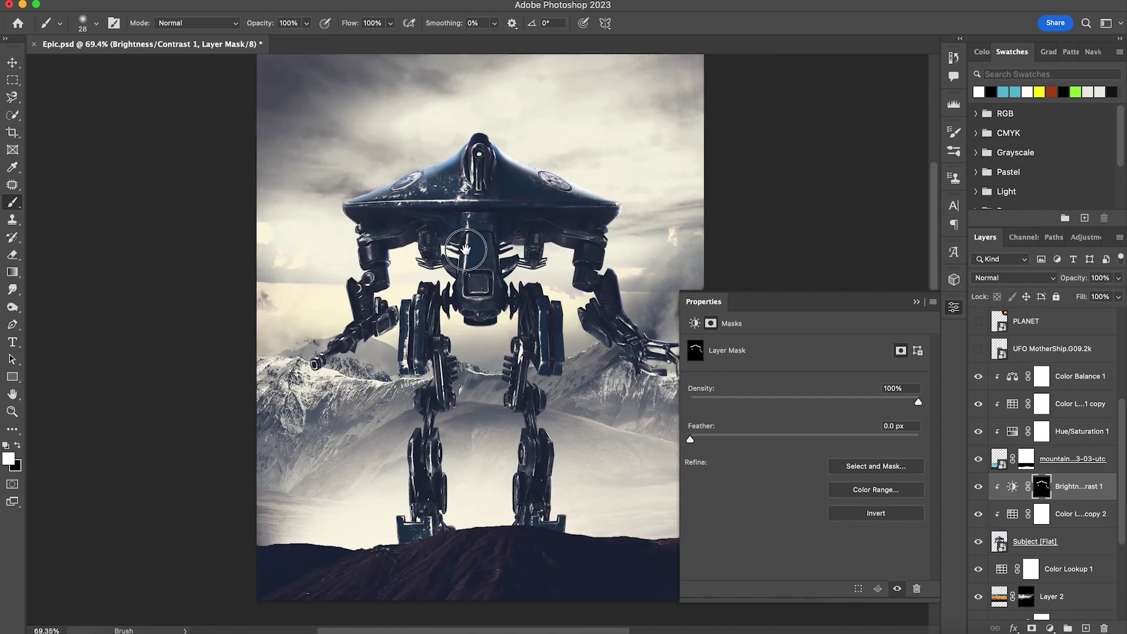
pyautogui.moveTo(475, 237); pyautogui.dragTo(445, 247)
pyautogui.press('v')
pyautogui.press('super+s')
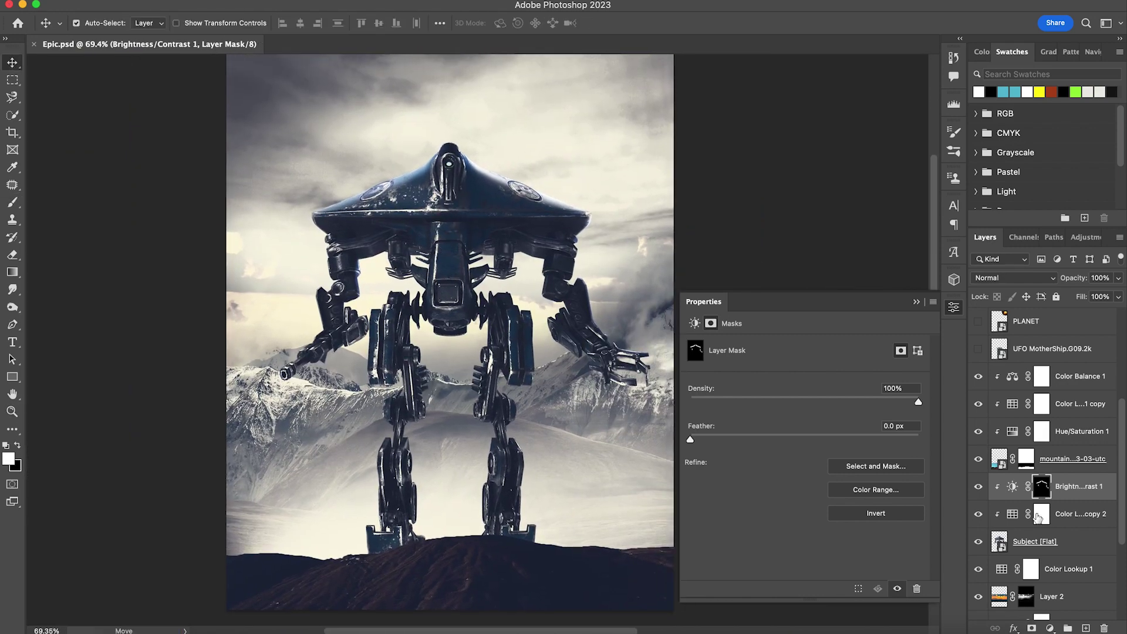
# Step: Fill the Brightness/Contrast highlight selection with black on the mask of the robot's clipped Color Lookup, then deselect
pyautogui.click(1041, 519)
pyautogui.press('super+BackSpace')
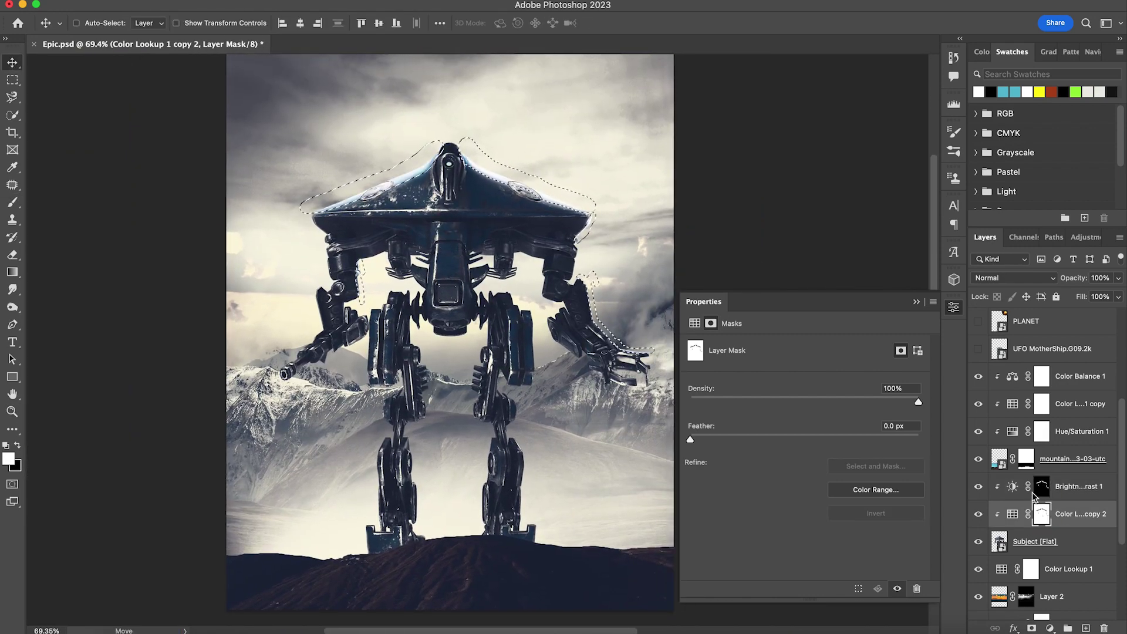
pyautogui.press('super+d')
pyautogui.moveTo(536, 297); pyautogui.dragTo(538, 294)
# Step: Paint black with a soft 605 px brush on Layer 2's mask to fade its glow in the sky beside the robot
pyautogui.click(999, 596)
pyautogui.scroll(-2, 1045, 558)
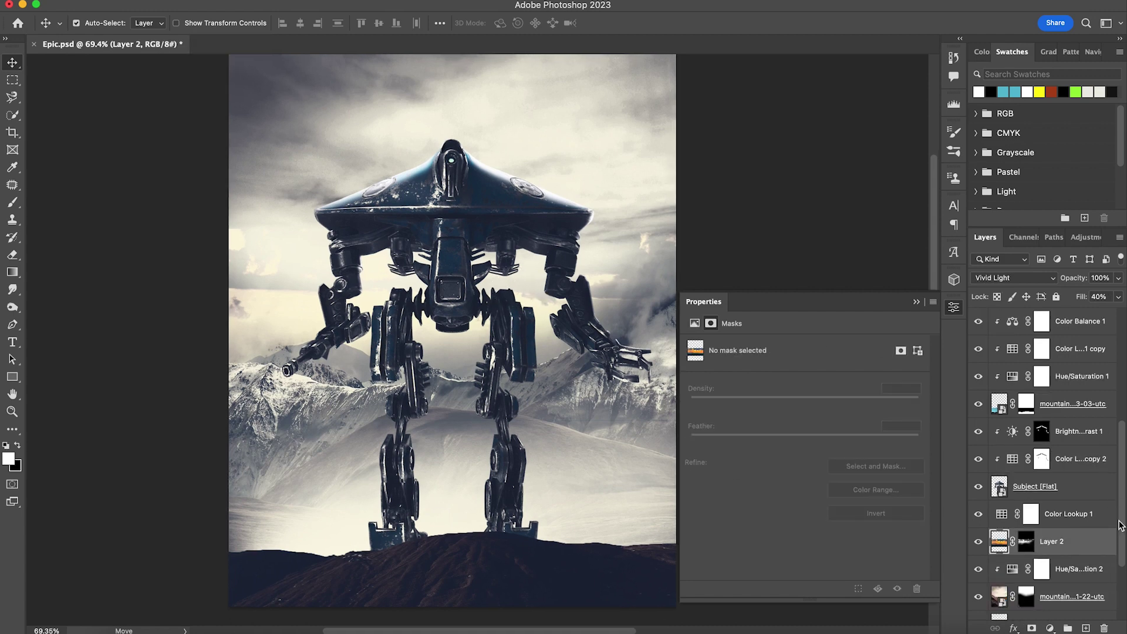
pyautogui.click(1025, 541)
pyautogui.press('b')
pyautogui.moveTo(404, 167); pyautogui.dragTo(567, 192)
pyautogui.click(249, 318)
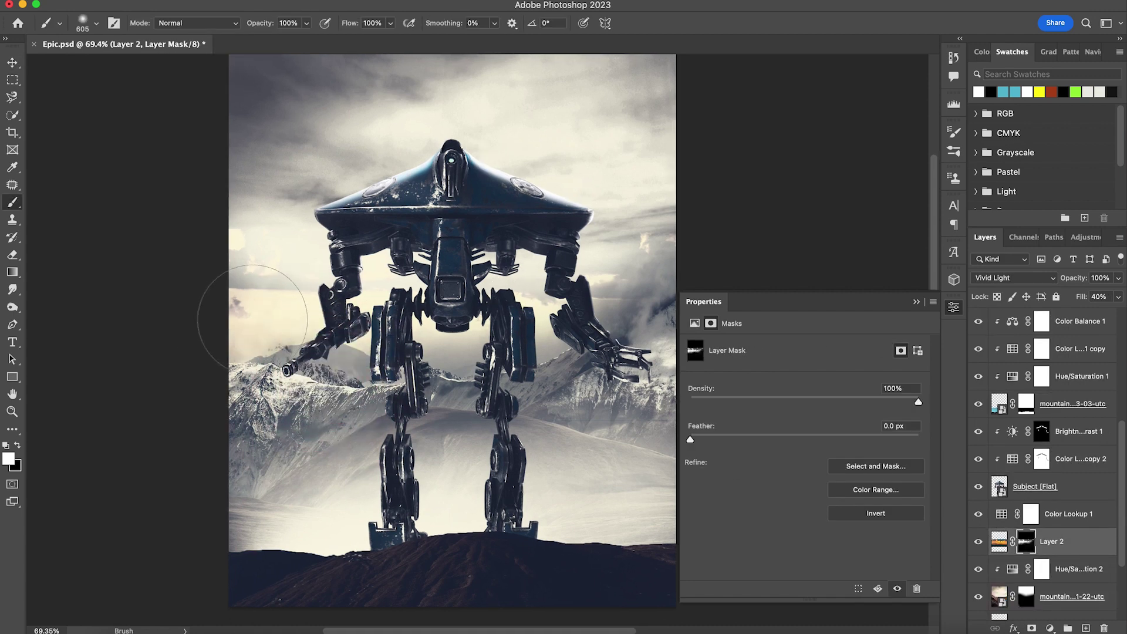
pyautogui.press('x')
pyautogui.click(250, 319)
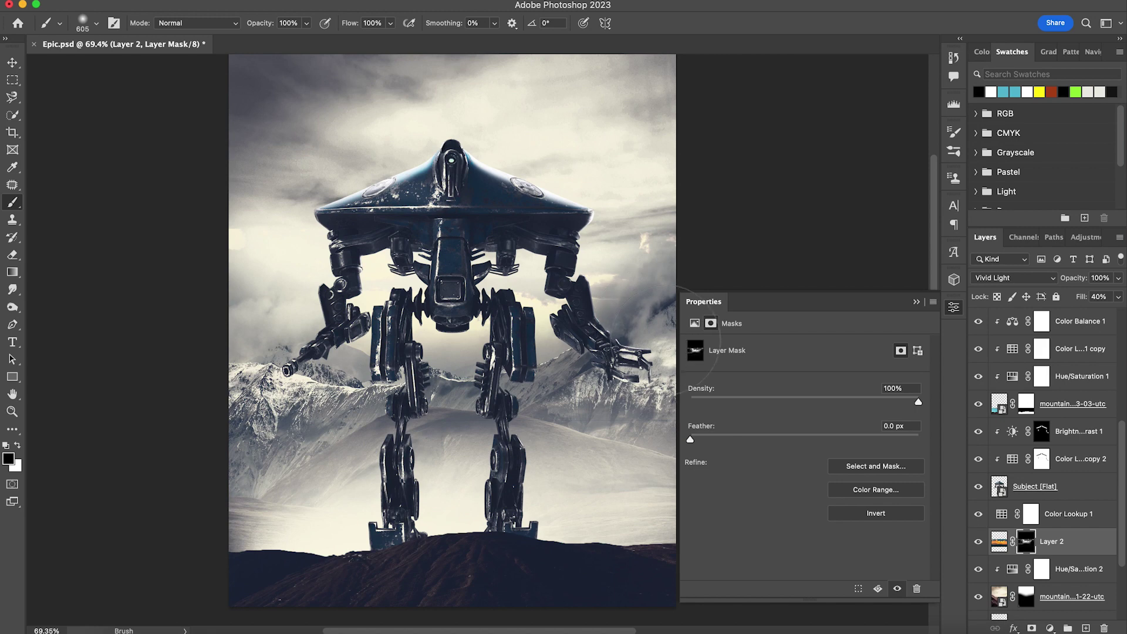
pyautogui.moveTo(522, 378); pyautogui.dragTo(524, 336)
# Step: Weaken the Color Lookup grading clipped to the foreground hill layer and save the document
pyautogui.press('v')
pyautogui.click(556, 510)
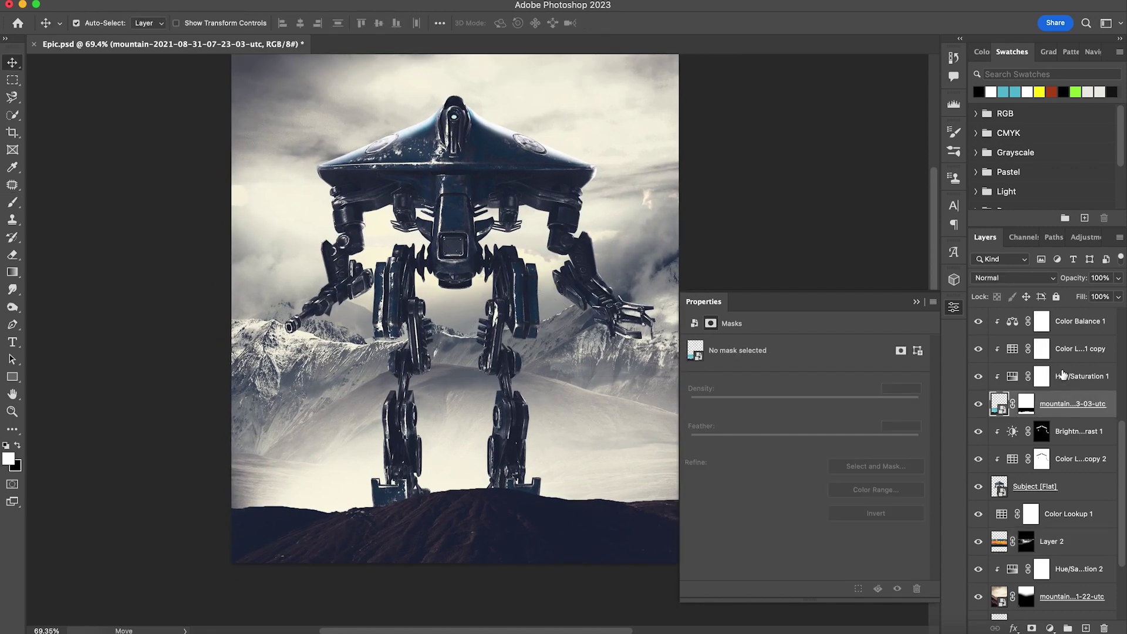
pyautogui.click(1068, 351)
pyautogui.moveTo(482, 438); pyautogui.dragTo(470, 464)
pyautogui.scroll(-1, 464, 353)
pyautogui.press('super+s')
# Step: Add a Hue/Saturation adjustment clipped to the robot with Colorize enabled, Hue 207, Saturation 35 and Lightness +1
pyautogui.click(470, 241)
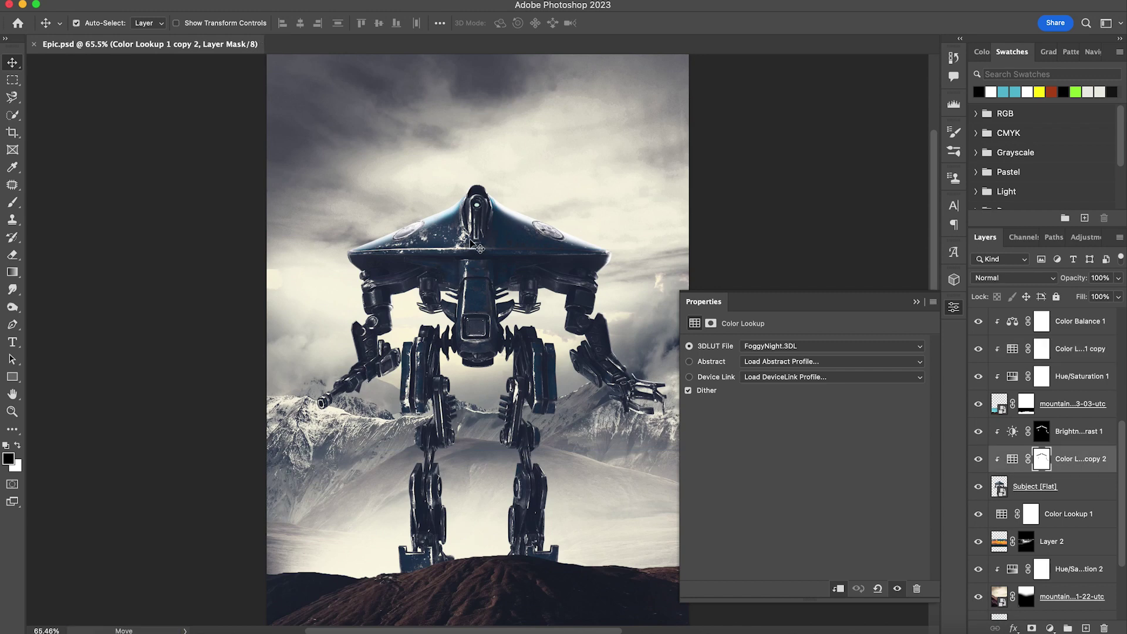
pyautogui.click(1019, 487)
pyautogui.press('x')
pyautogui.moveTo(552, 326); pyautogui.dragTo(548, 317)
pyautogui.click(1070, 435)
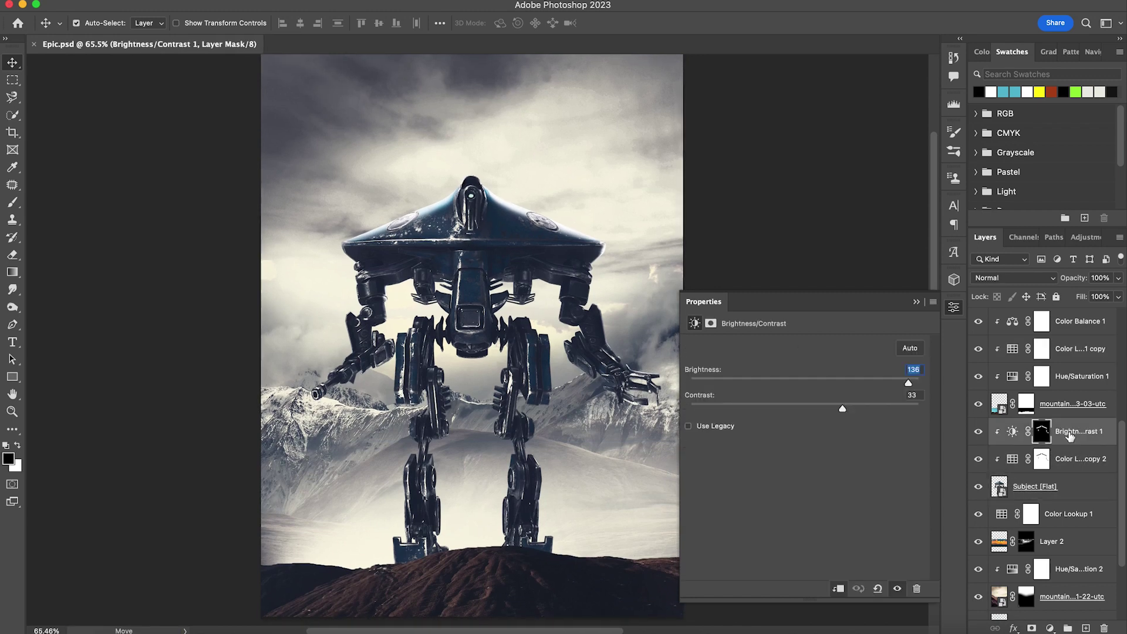
pyautogui.click(1050, 628)
pyautogui.click(1056, 430)
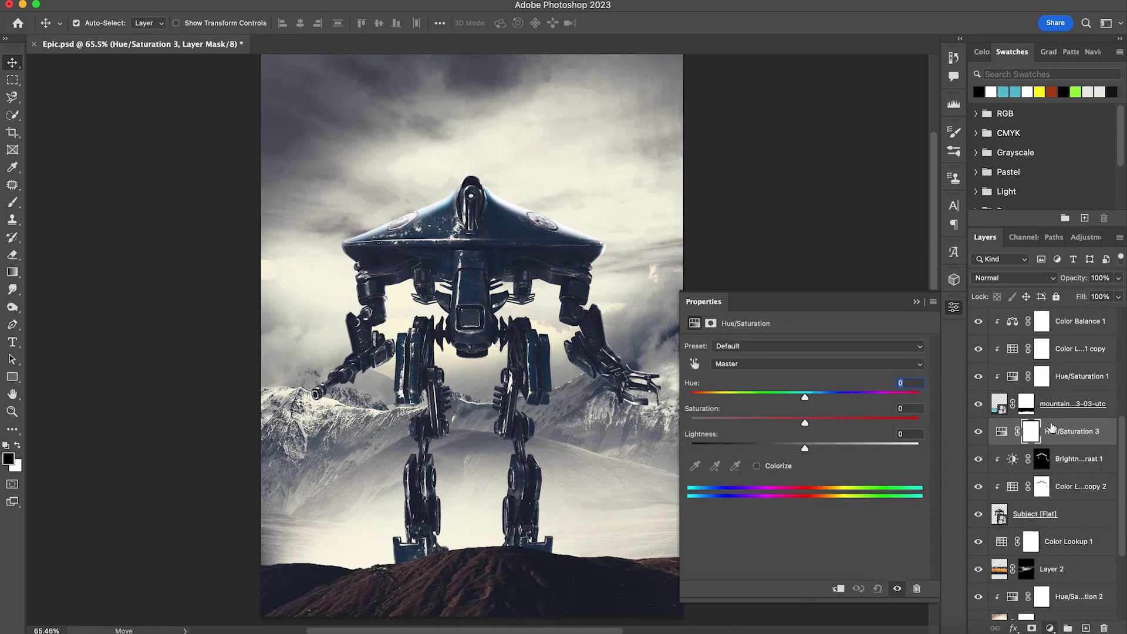
pyautogui.click(757, 466)
pyautogui.click(839, 589)
pyautogui.moveTo(748, 422); pyautogui.dragTo(820, 398)
pyautogui.moveTo(500, 335); pyautogui.dragTo(487, 333)
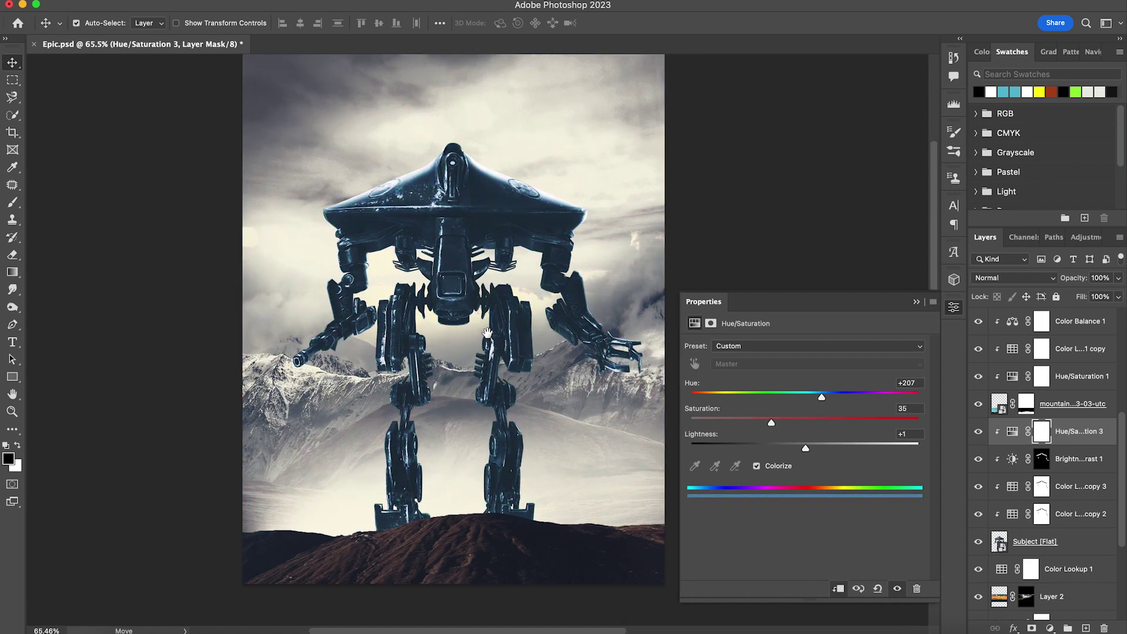
# Step: Add a pale yellow Solid Color fill above the robot's adjustments, invert its mask to black, and paint in the robot's glowing eye
pyautogui.click(1091, 433)
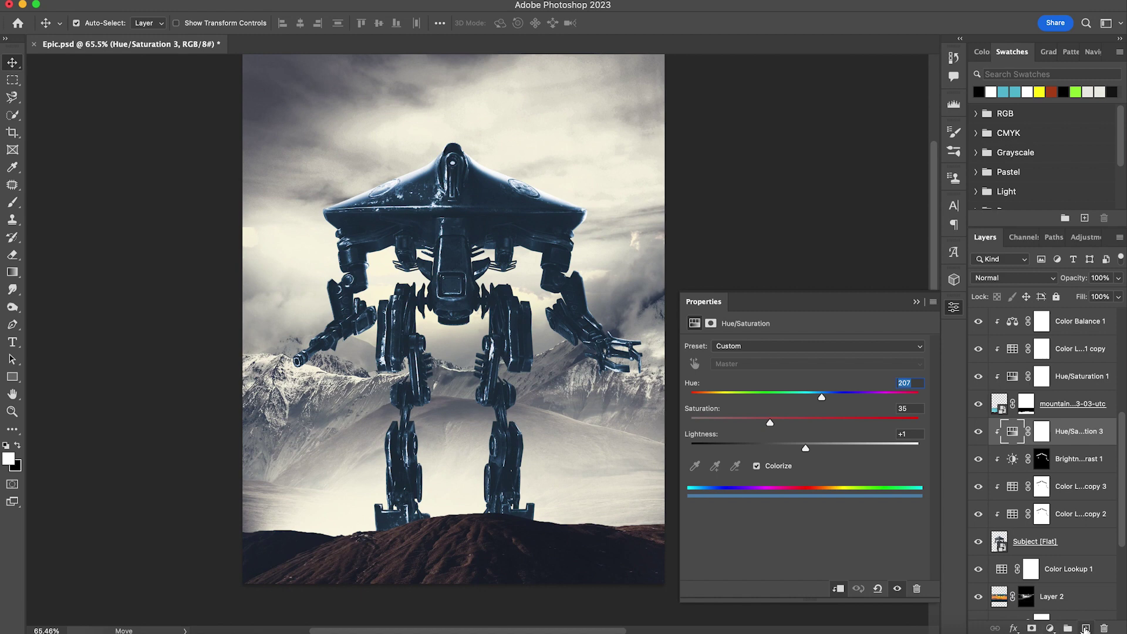
pyautogui.click(1049, 628)
pyautogui.click(1057, 323)
pyautogui.click(956, 575)
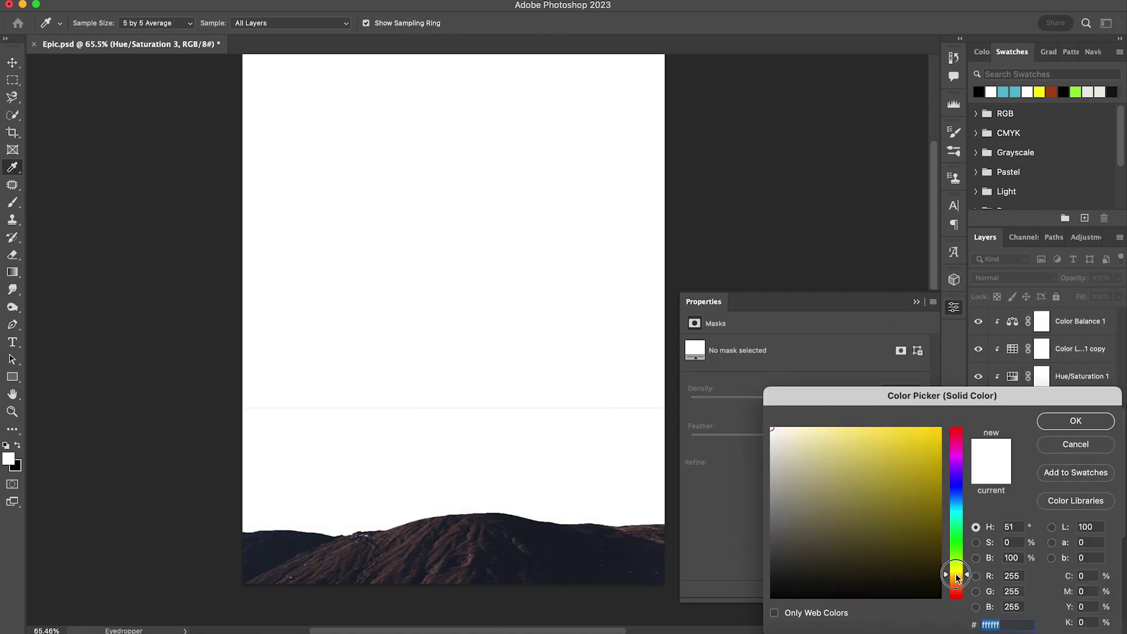
pyautogui.click(814, 429)
pyautogui.click(1075, 420)
pyautogui.click(1031, 431)
pyautogui.hotkey('ctrl', 'i')
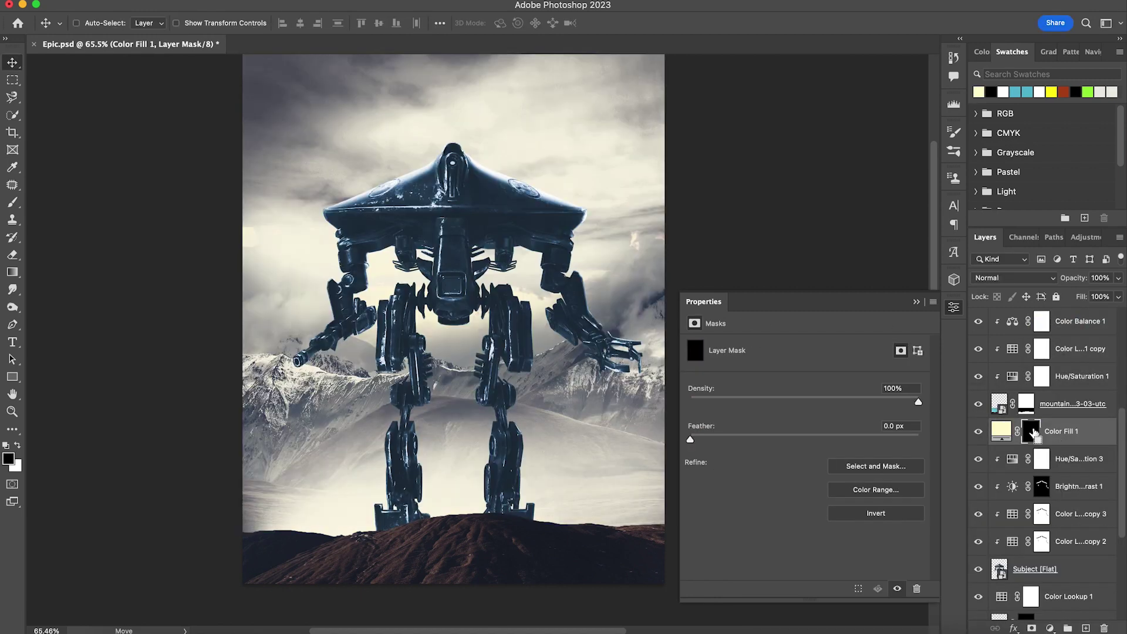
pyautogui.press('b')
pyautogui.moveTo(481, 164)
pyautogui.mouseDown()
pyautogui.moveTo(444, 171)
pyautogui.moveTo(494, 168)
pyautogui.mouseUp()
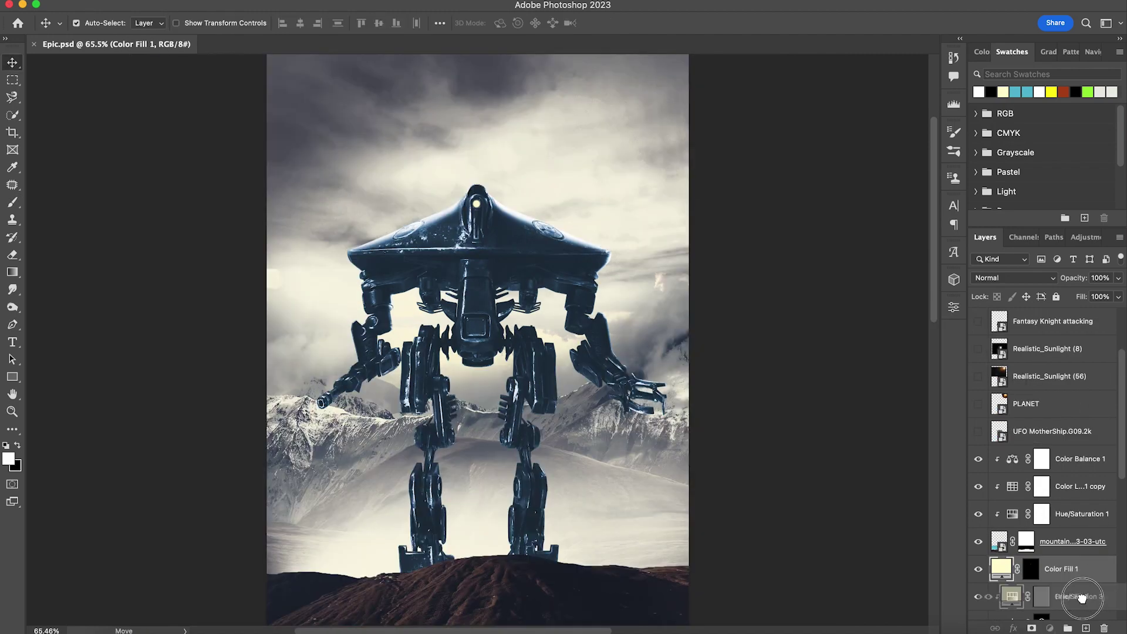
# Step: Duplicate the color fill and reveal a pen-drawn triangle on its mask, widening from the robot's eye to the image's upper edge
pyautogui.hotkey('ctrl', 'j')
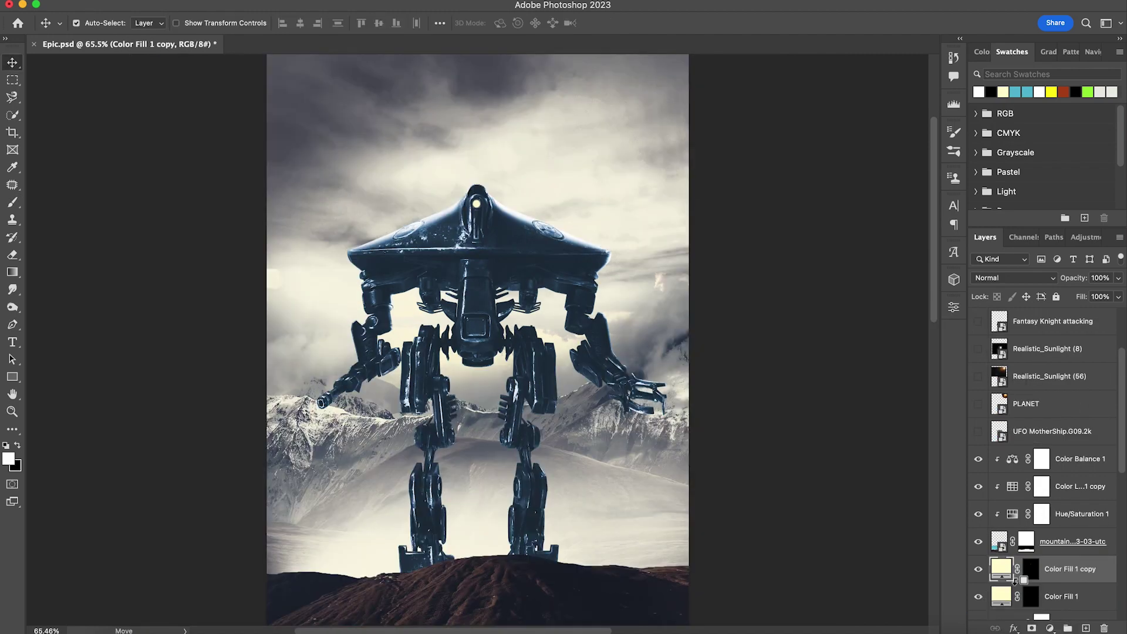
pyautogui.scroll(2, 1017, 581)
pyautogui.scroll(-2, 1017, 581)
pyautogui.click(1030, 578)
pyautogui.press('p')
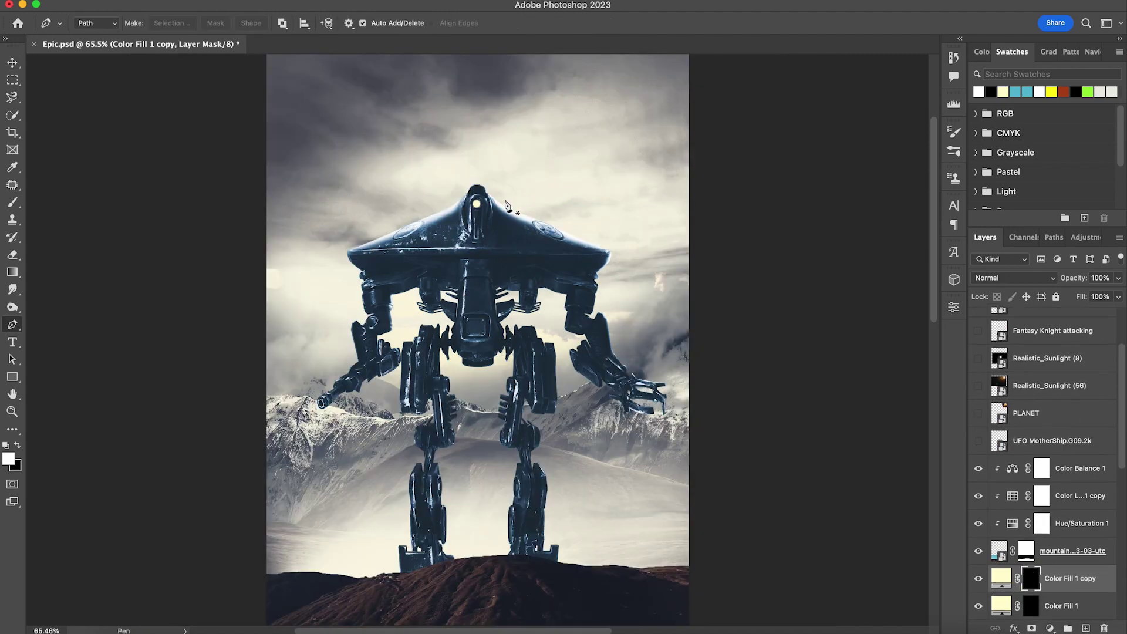
pyautogui.click(476, 205)
pyautogui.click(477, 205)
pyautogui.press('super+Return')
pyautogui.press('x')
pyautogui.hotkey('ctrl', 'BackSpace')
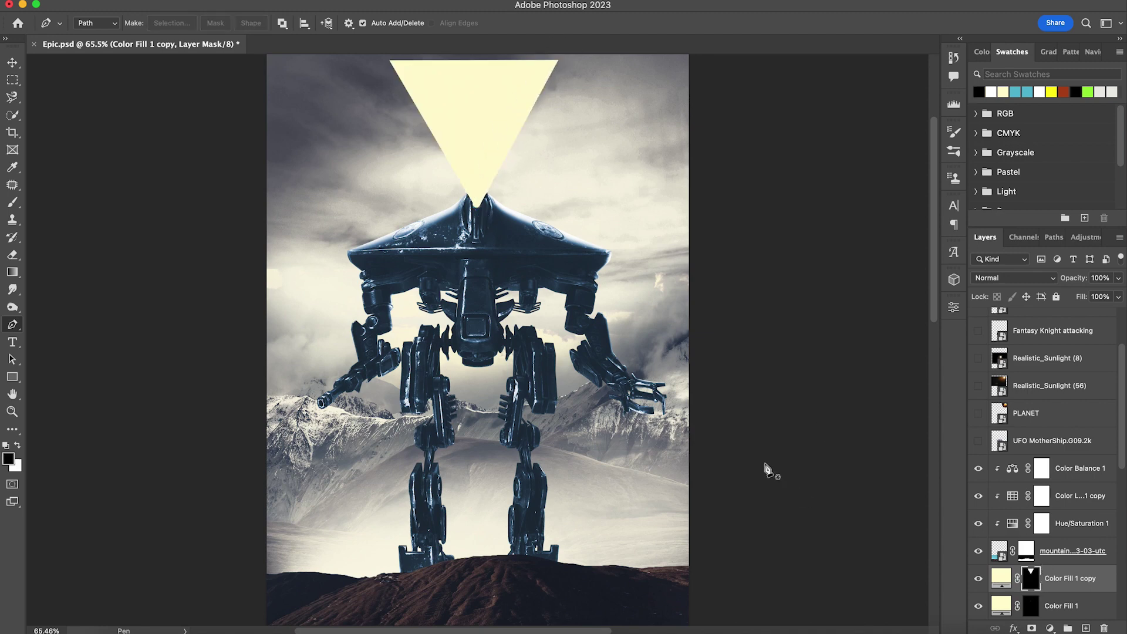
pyautogui.press('v')
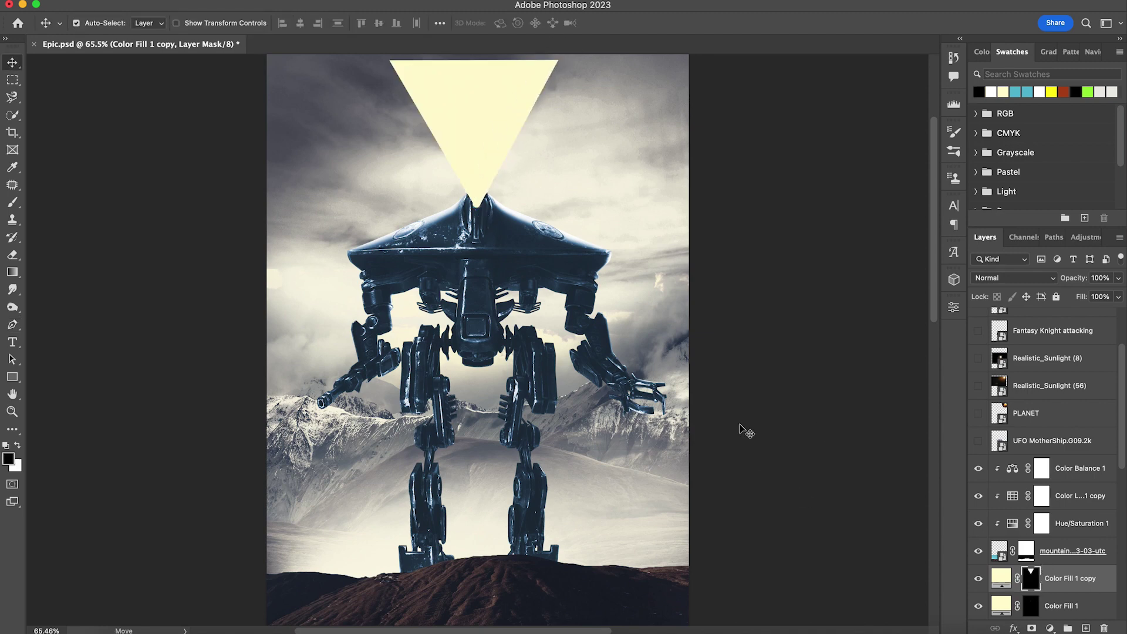
# Step: Set the triangular beam fill's blend mode to Linear Dodge (Add)
pyautogui.click(1006, 581)
pyautogui.click(1012, 279)
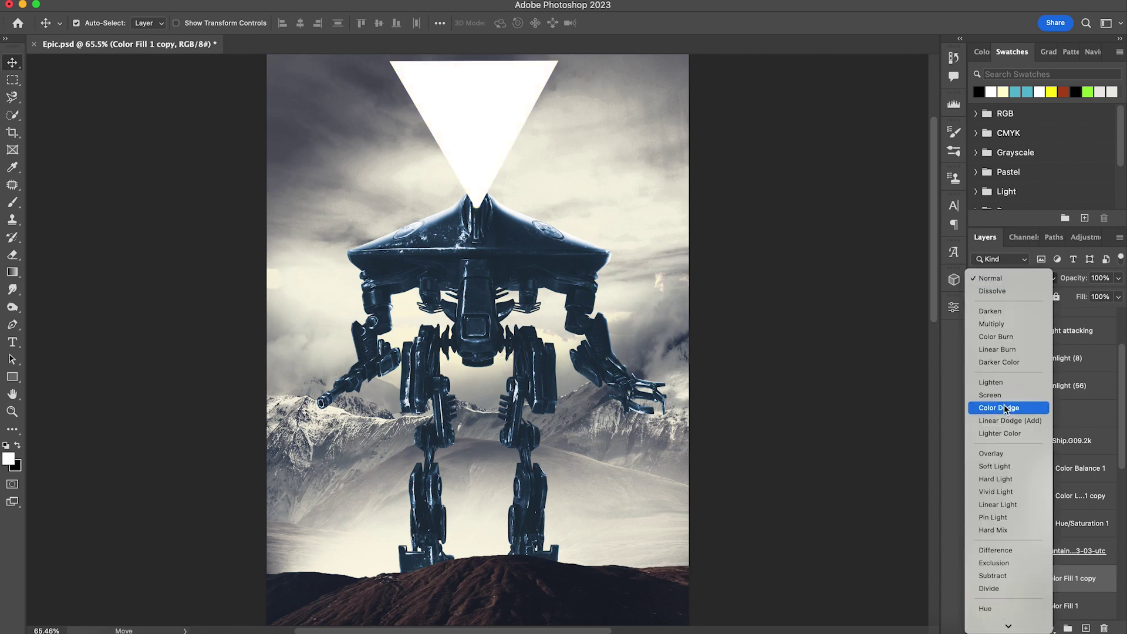
pyautogui.click(1011, 420)
pyautogui.write('55')
pyautogui.press('Return')
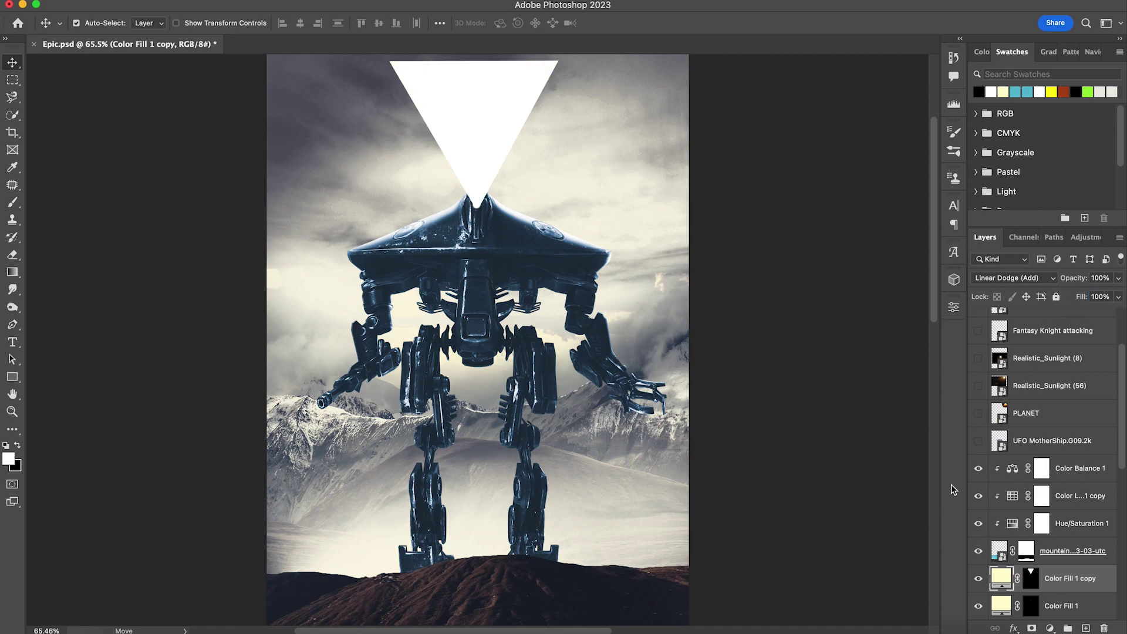
# Step: Convert the beam layer for smart filters and soften it with a Motion Blur at an 88° angle
pyautogui.click(308, 1)
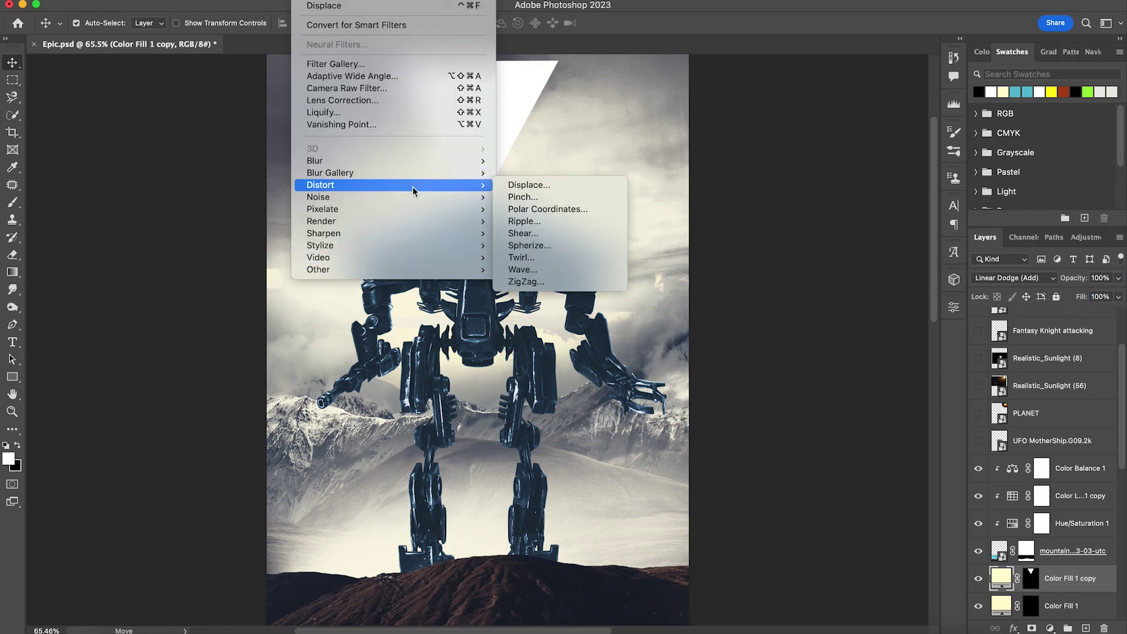
pyautogui.click(534, 230)
pyautogui.click(563, 245)
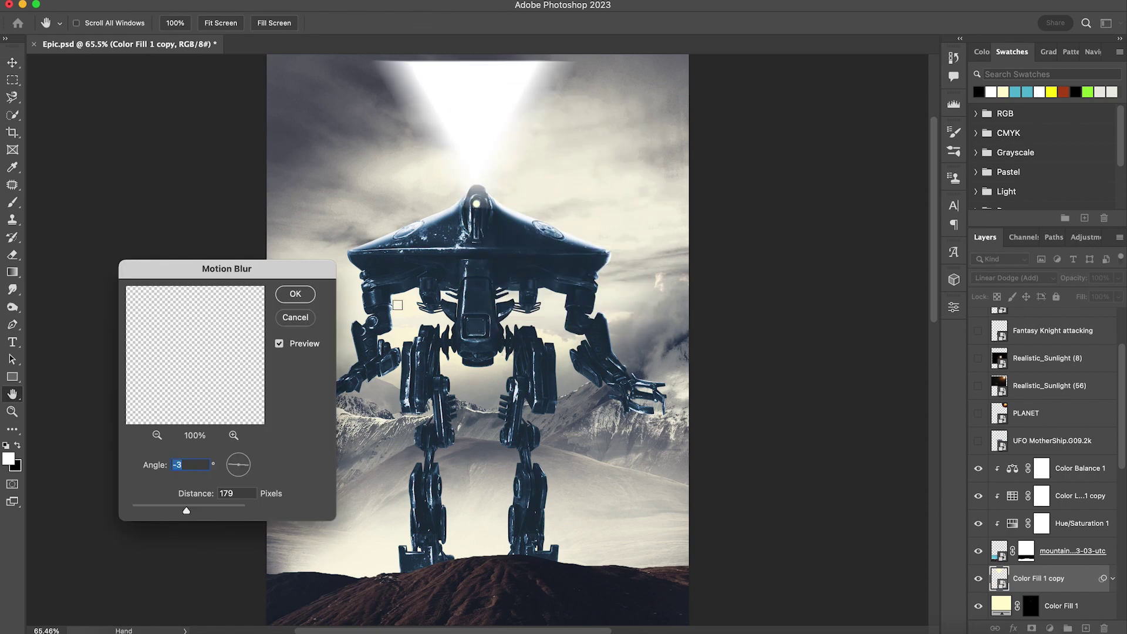
pyautogui.moveTo(267, 268); pyautogui.dragTo(655, 236)
pyautogui.click(626, 418)
pyautogui.click(624, 418)
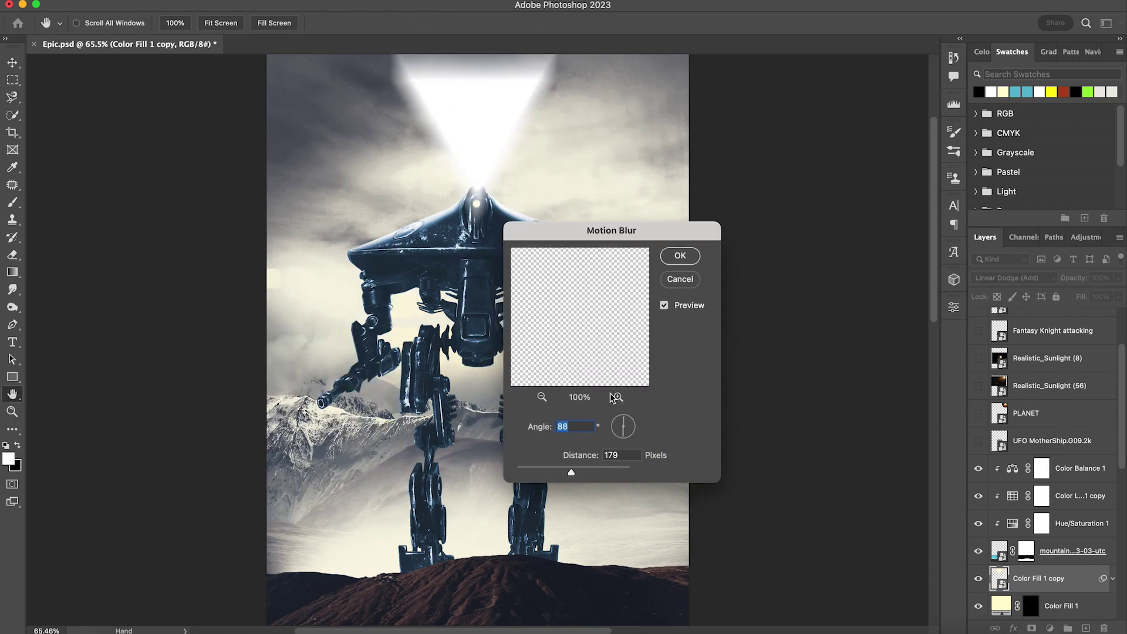
pyautogui.click(587, 470)
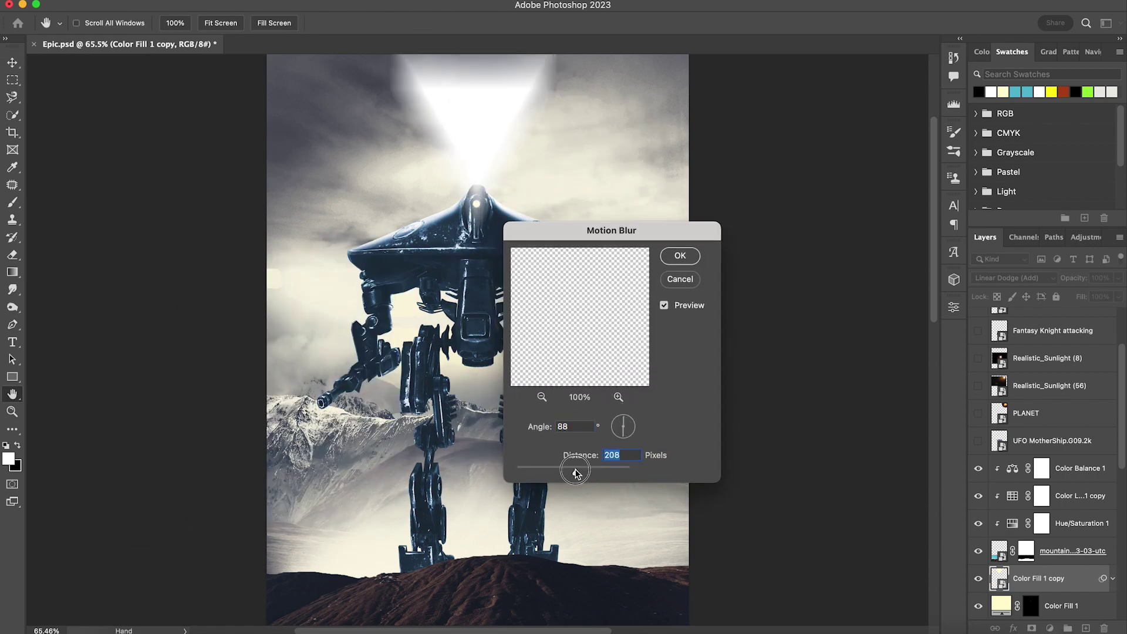
pyautogui.moveTo(575, 472); pyautogui.dragTo(570, 473)
pyautogui.click(693, 261)
# Step: Stretch the light beam upward past the canvas's upper edge with Free Transform
pyautogui.press('super+t')
pyautogui.moveTo(482, 161); pyautogui.dragTo(491, 301)
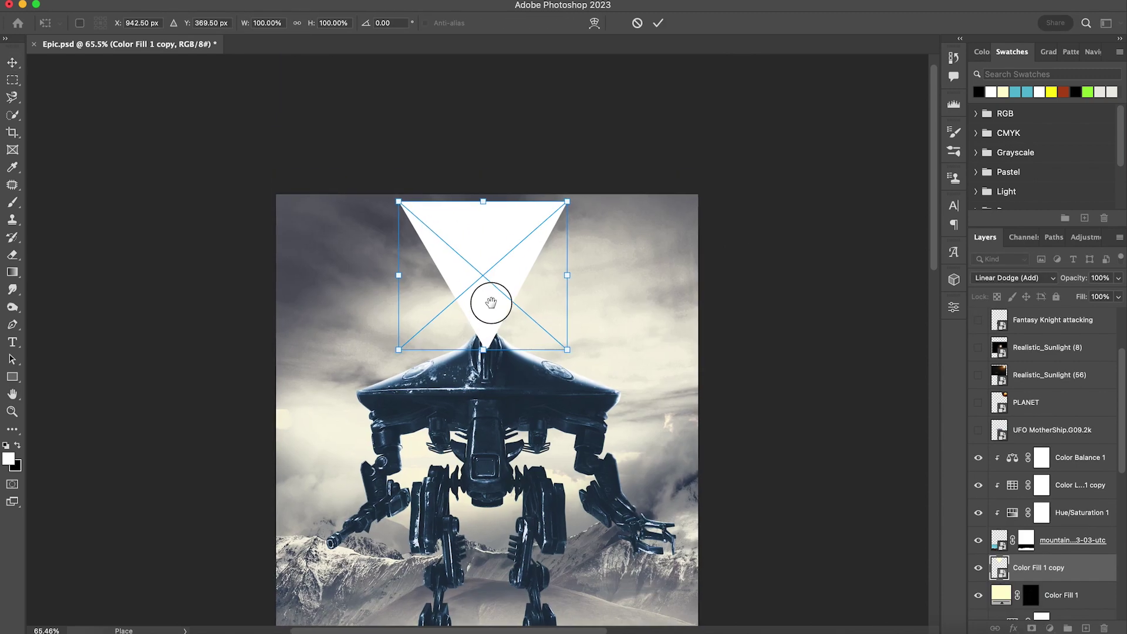
pyautogui.moveTo(484, 201); pyautogui.dragTo(487, 146)
pyautogui.press('Return')
pyautogui.moveTo(503, 306); pyautogui.dragTo(502, 260)
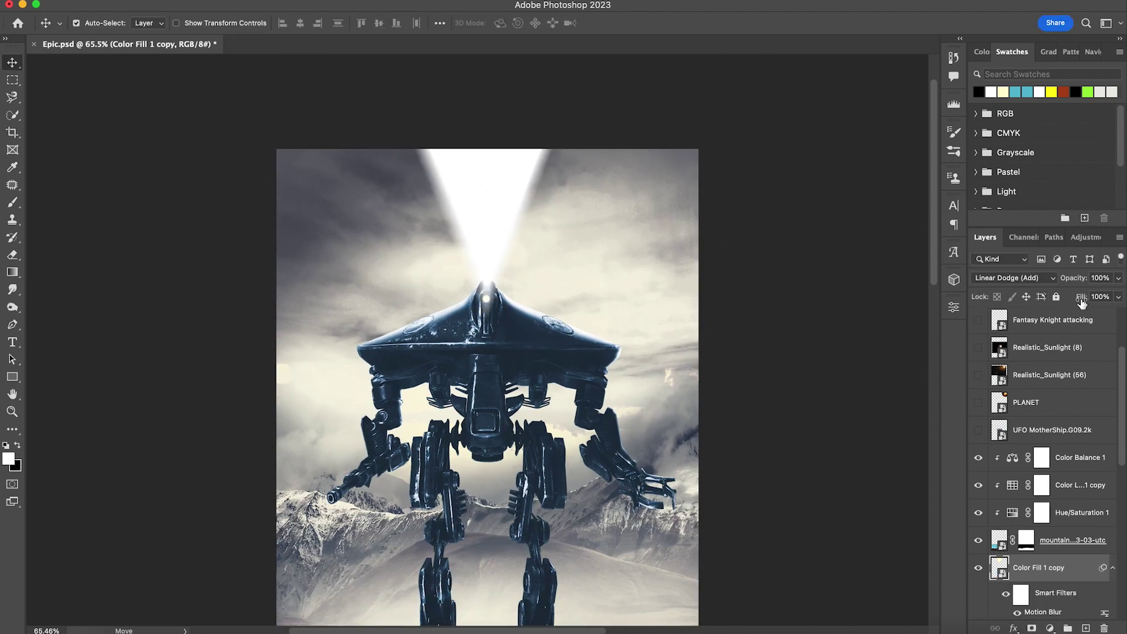
# Step: Lower the light beam layer's opacity to 35% and save the document
pyautogui.moveTo(1075, 278); pyautogui.dragTo(1036, 291)
pyautogui.scroll(-3, 691, 248)
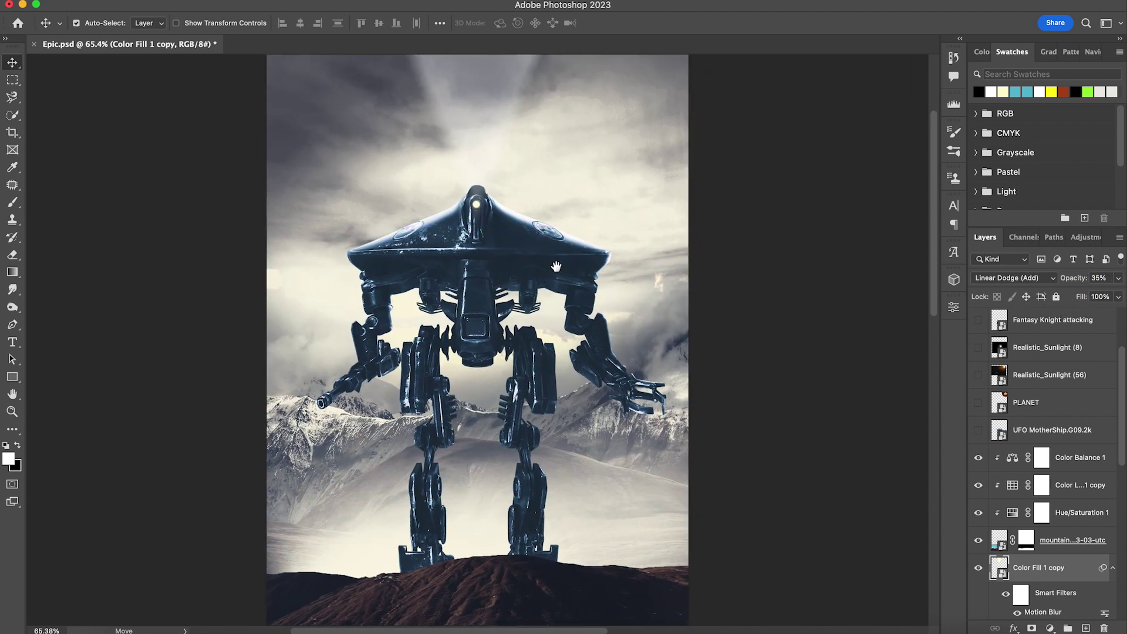
pyautogui.press('super+s')
# Step: Show the UFO MotherShip layer, rotate it about 154°, and place it in the sky at the image's upper-left corner
pyautogui.scroll(1, 997, 463)
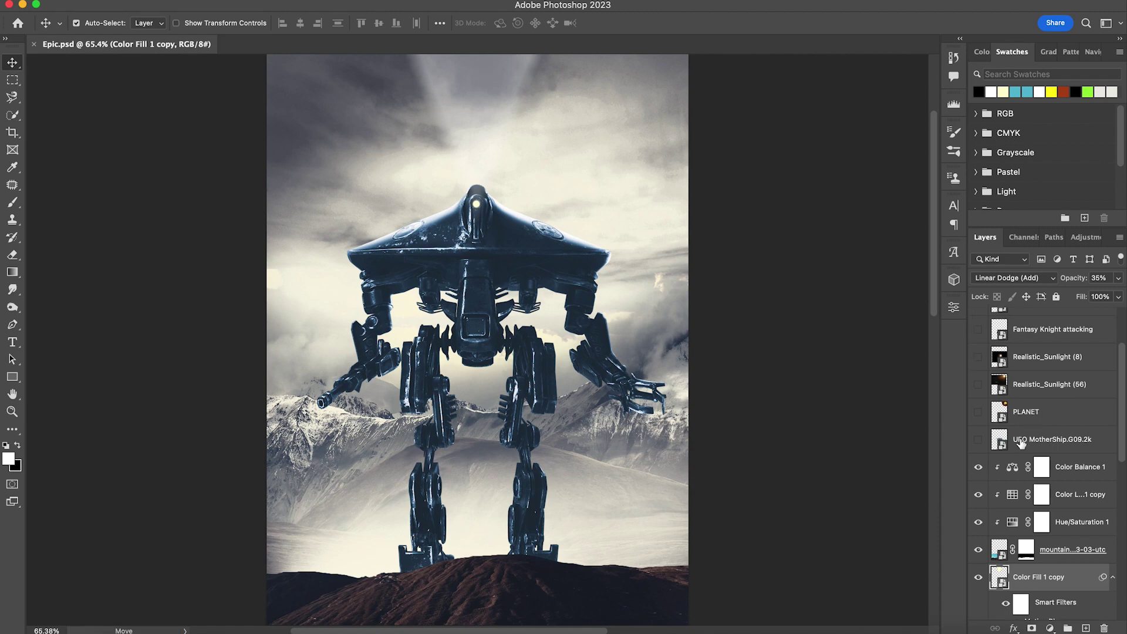
pyautogui.click(997, 439)
pyautogui.click(979, 441)
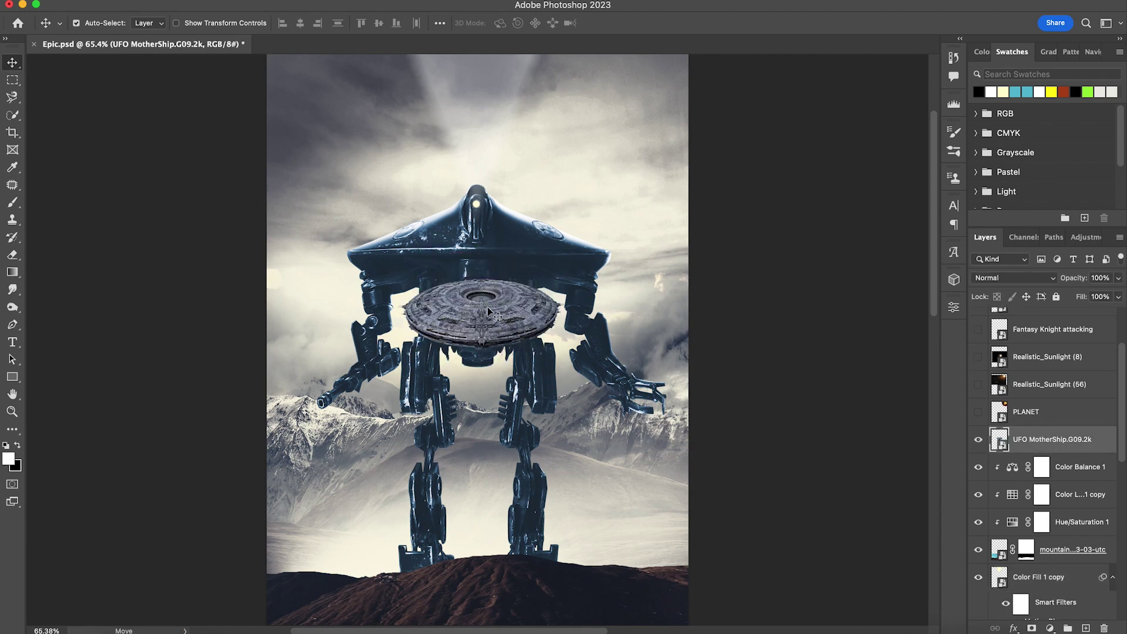
pyautogui.press('super+t')
pyautogui.moveTo(673, 298); pyautogui.dragTo(341, 389)
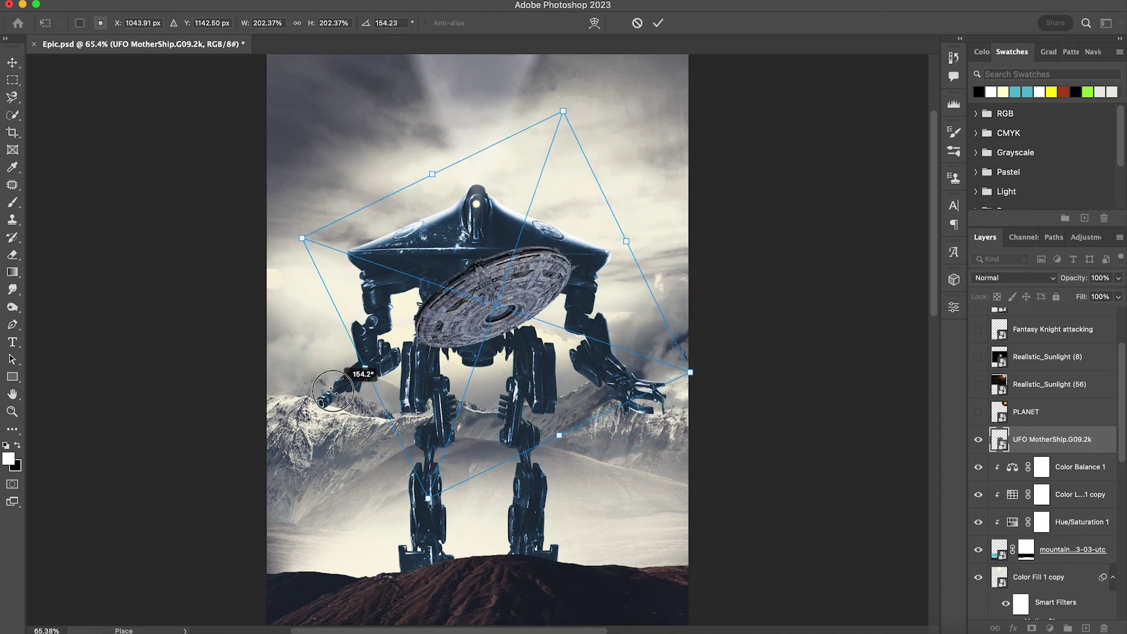
pyautogui.moveTo(495, 289); pyautogui.dragTo(291, 129)
pyautogui.click(658, 23)
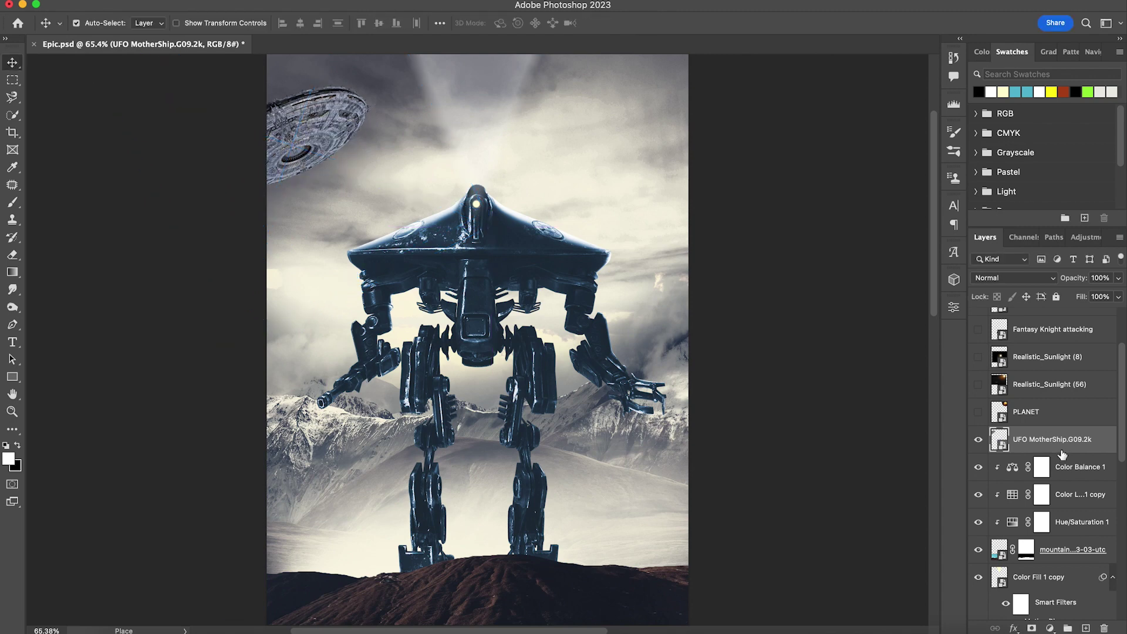
# Step: Add a new layer clipped to the UFO and paint its central opening white with a 29 px brush
pyautogui.click(1085, 627)
pyautogui.keyDown('alt'); pyautogui.click(1001, 452); pyautogui.keyUp('alt')
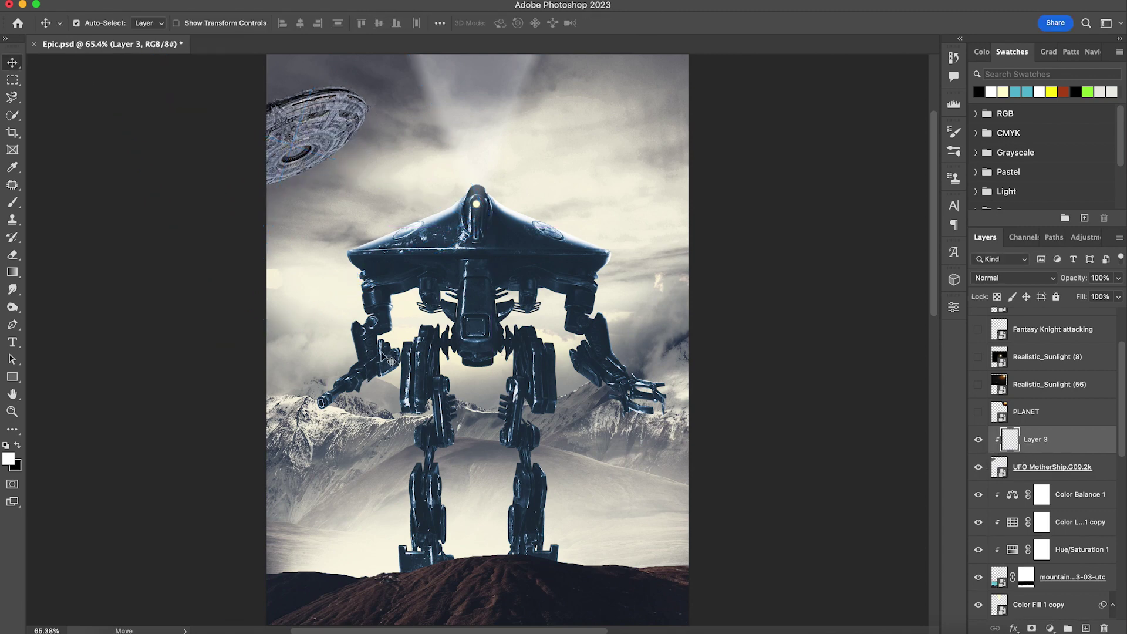
pyautogui.press('b')
pyautogui.scroll(-5, 311, 149)
pyautogui.press('super+1')
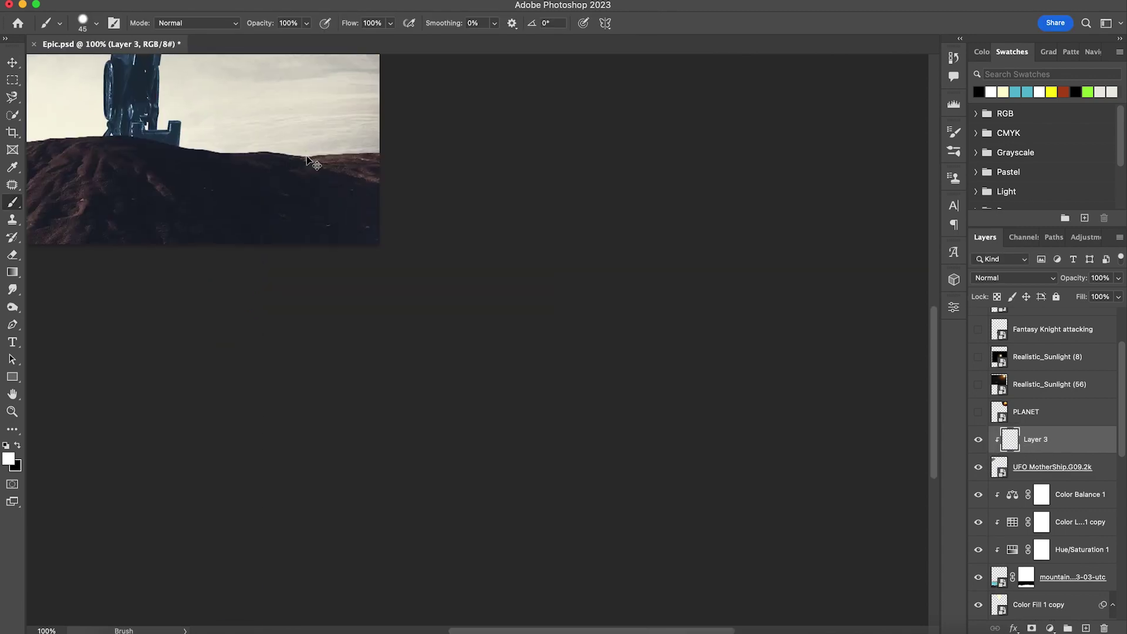
pyautogui.moveTo(314, 162); pyautogui.dragTo(530, 456)
pyautogui.moveTo(435, 258); pyautogui.dragTo(412, 271)
pyautogui.click(433, 259)
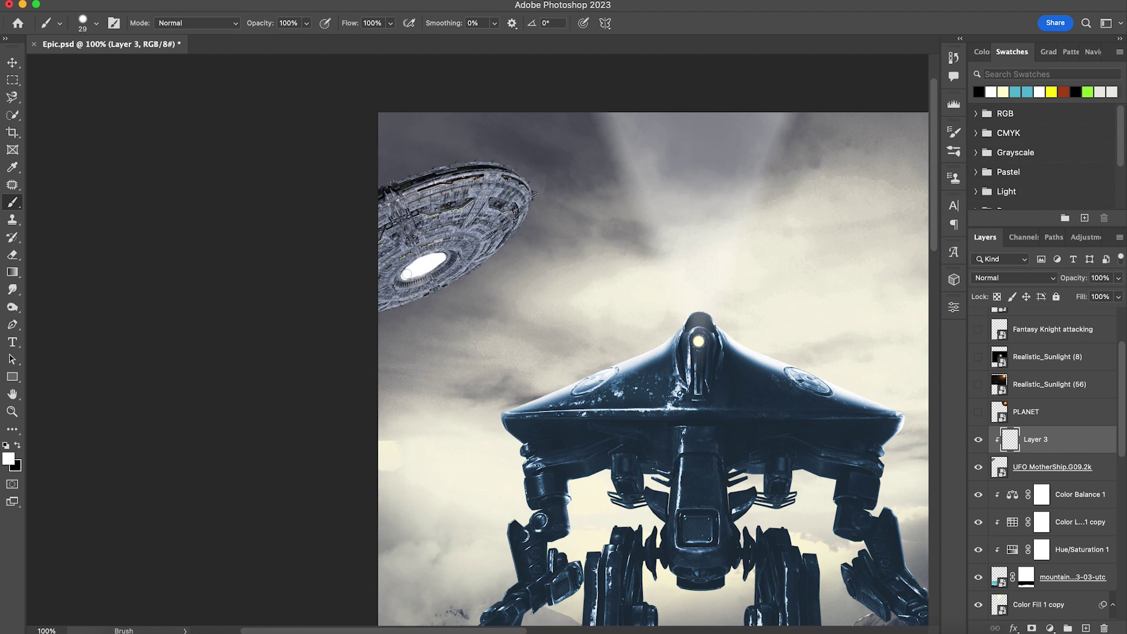
pyautogui.moveTo(425, 272); pyautogui.dragTo(435, 273)
pyautogui.scroll(-3, 453, 319)
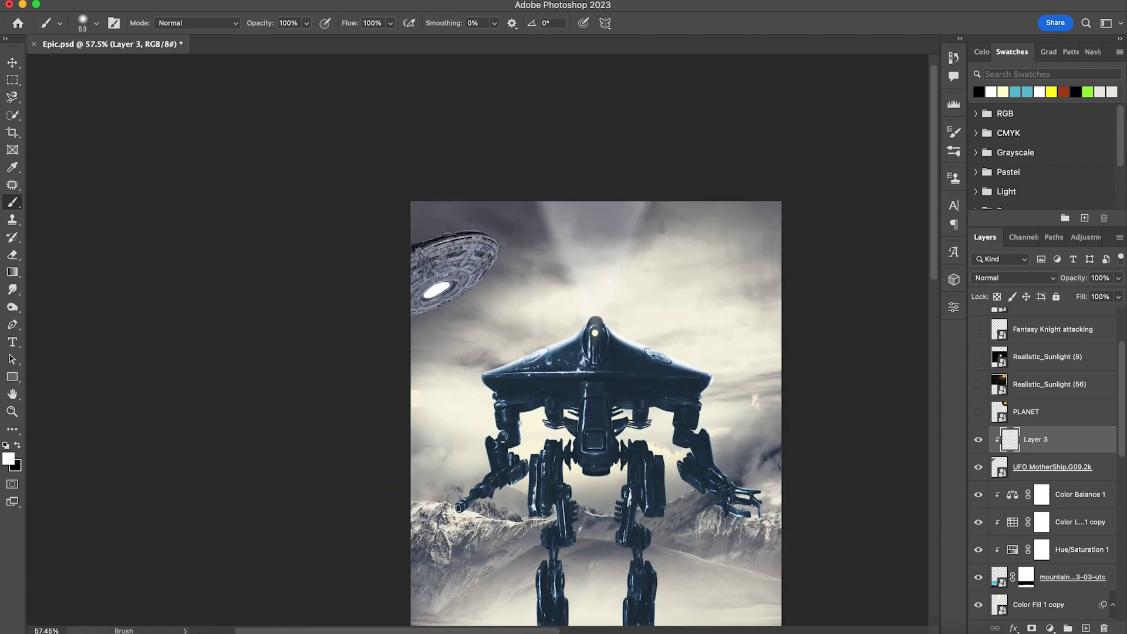
# Step: Add a new layer above Layer 3, clip it to the UFO and set its blend mode to Linear Dodge (Add)
pyautogui.scroll(4, 462, 312)
pyautogui.moveTo(487, 324); pyautogui.dragTo(461, 306)
pyautogui.press('p')
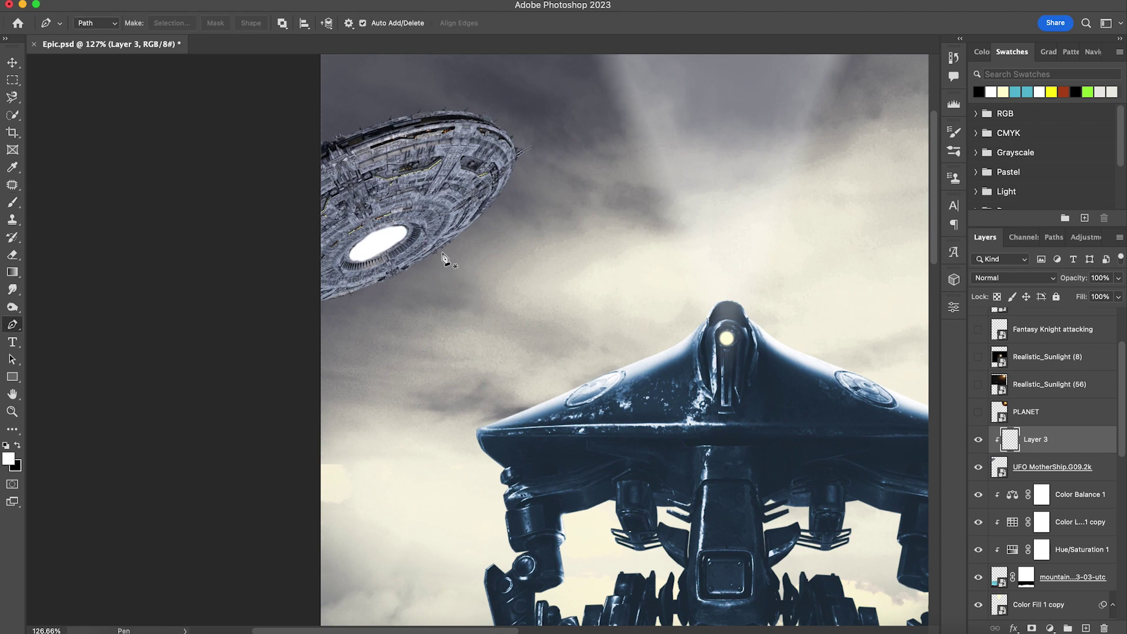
pyautogui.click(1084, 629)
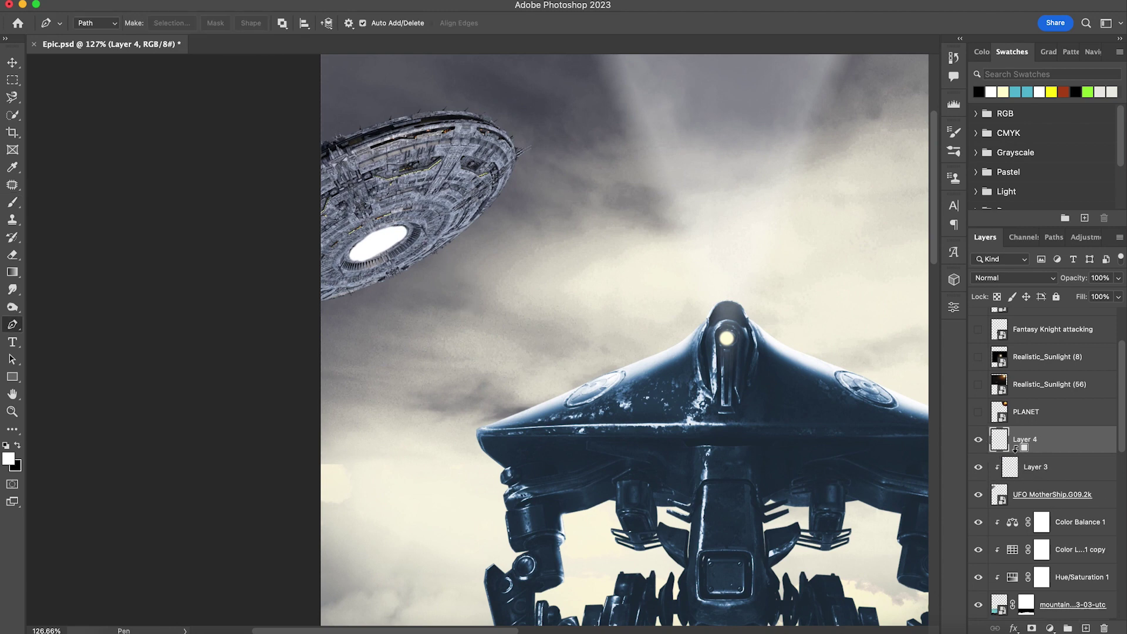
pyautogui.click(1021, 283)
pyautogui.click(1010, 405)
pyautogui.scroll(-1, 616, 381)
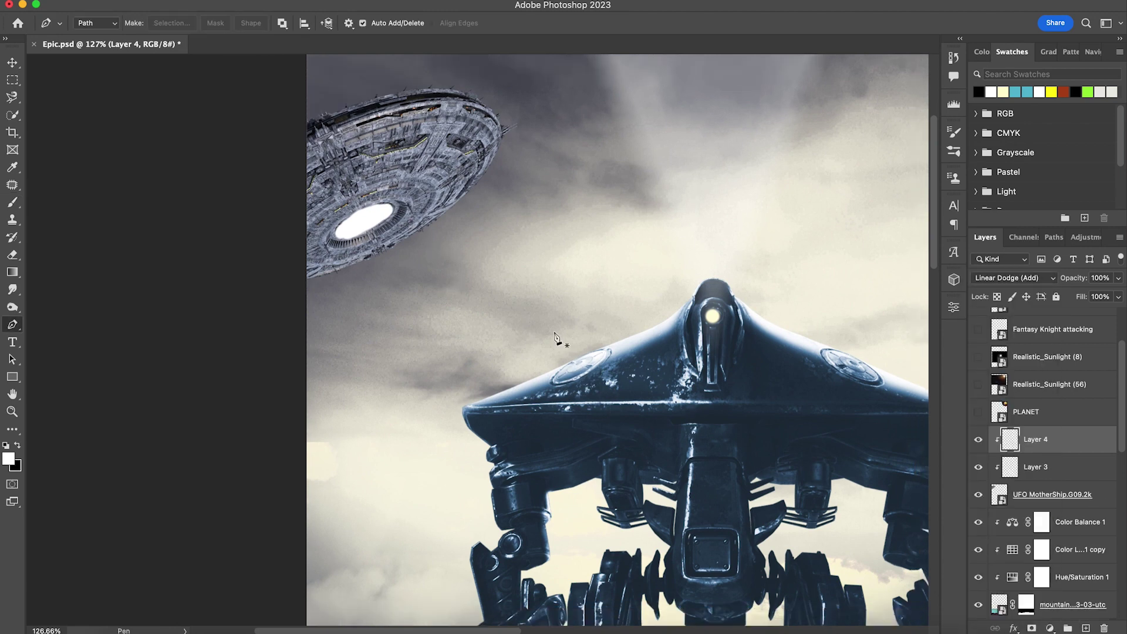
# Step: Draw a closed, widening beam-shaped path from the UFO's glowing opening down to the robot's shoulder with the Pen tool
pyautogui.click(619, 421)
pyautogui.click(336, 235)
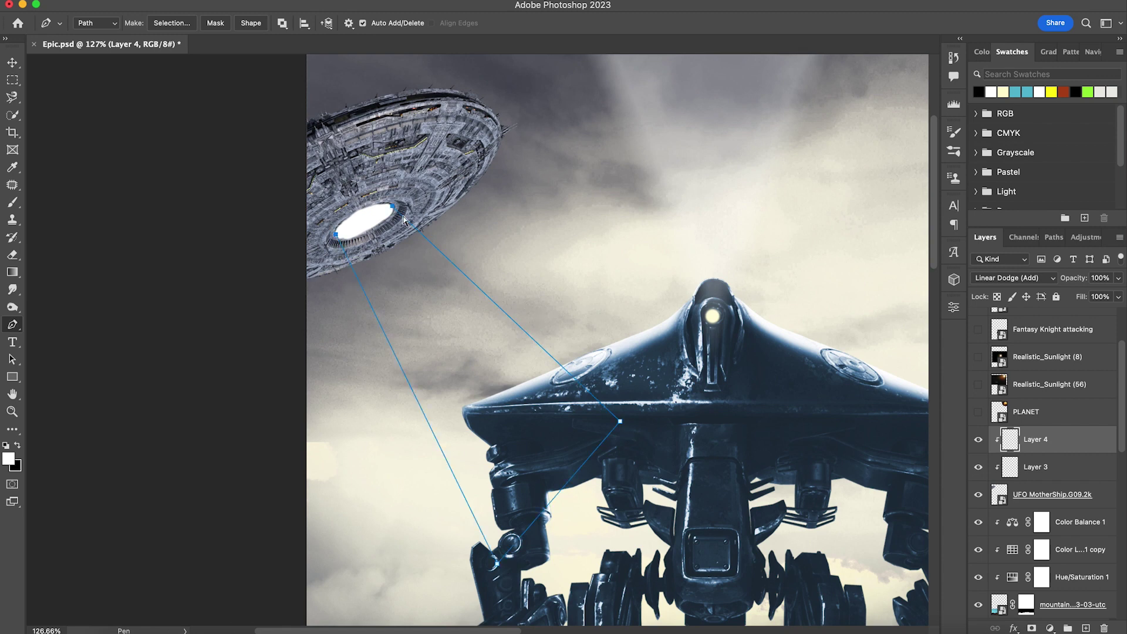
pyautogui.moveTo(626, 423); pyautogui.dragTo(634, 475)
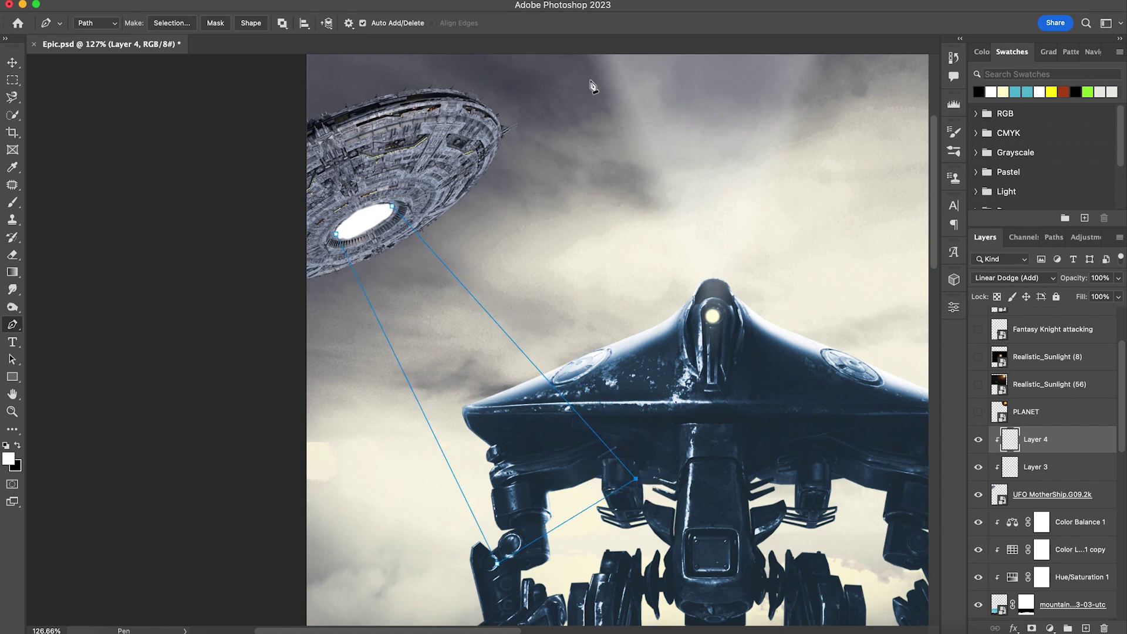
# Step: Fill the beam path's area with white on Layer 4, release the layer's clipping and deselect
pyautogui.hotkey('ctrl', 'Return')
pyautogui.press('x')
pyautogui.hotkey('ctrl', 'BackSpace')
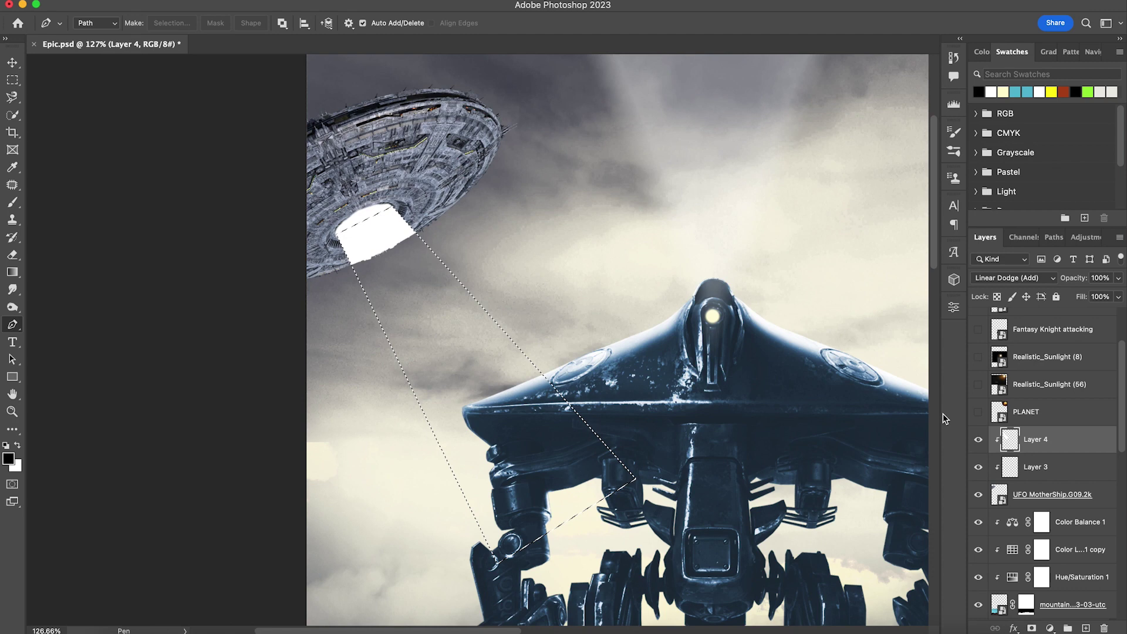
pyautogui.keyDown('alt'); pyautogui.click(1010, 453); pyautogui.keyUp('alt')
pyautogui.hotkey('ctrl', 'd')
# Step: Convert Layer 4 to a Smart Object and start a Tilt-Shift blur on it
pyautogui.press('v')
pyautogui.rightClick(1050, 439)
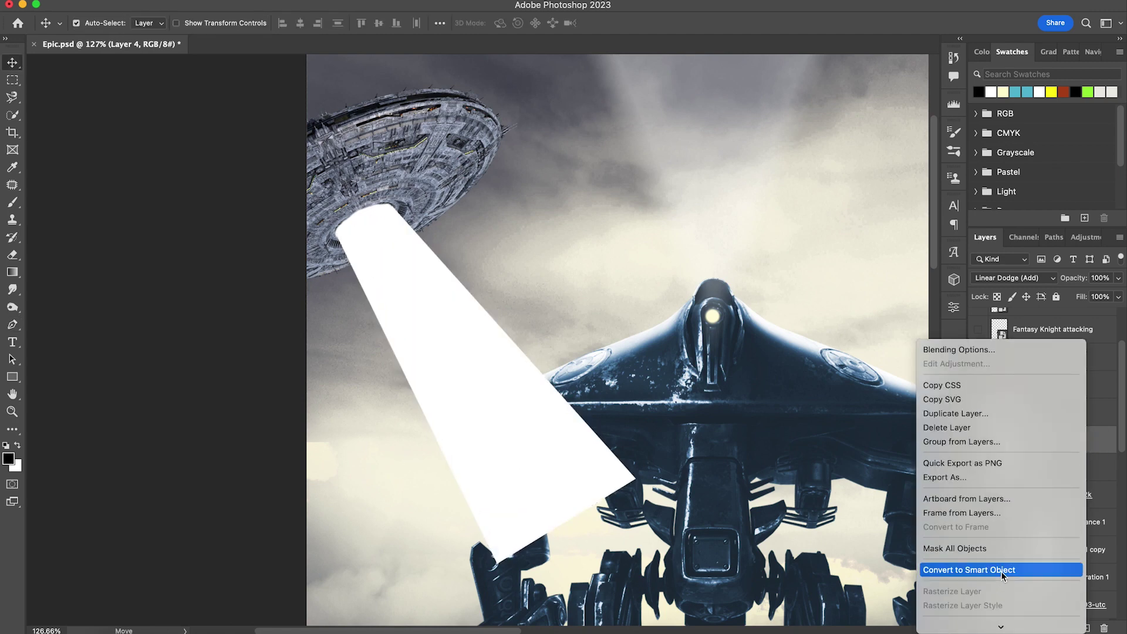
pyautogui.click(1001, 570)
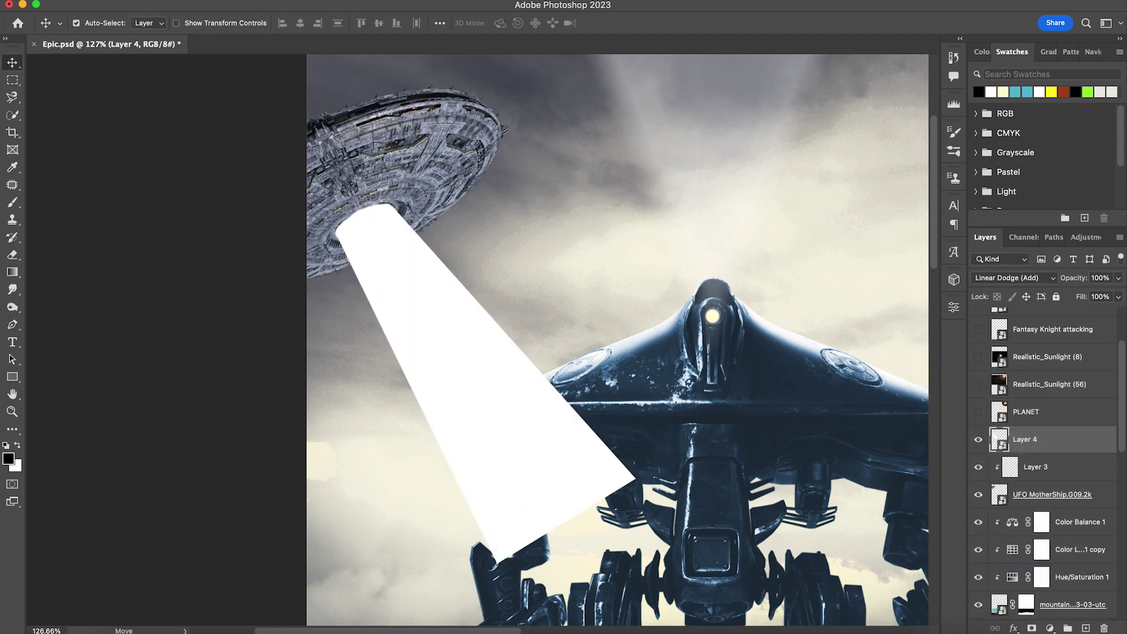
pyautogui.click(308, 0)
pyautogui.moveTo(446, 172)
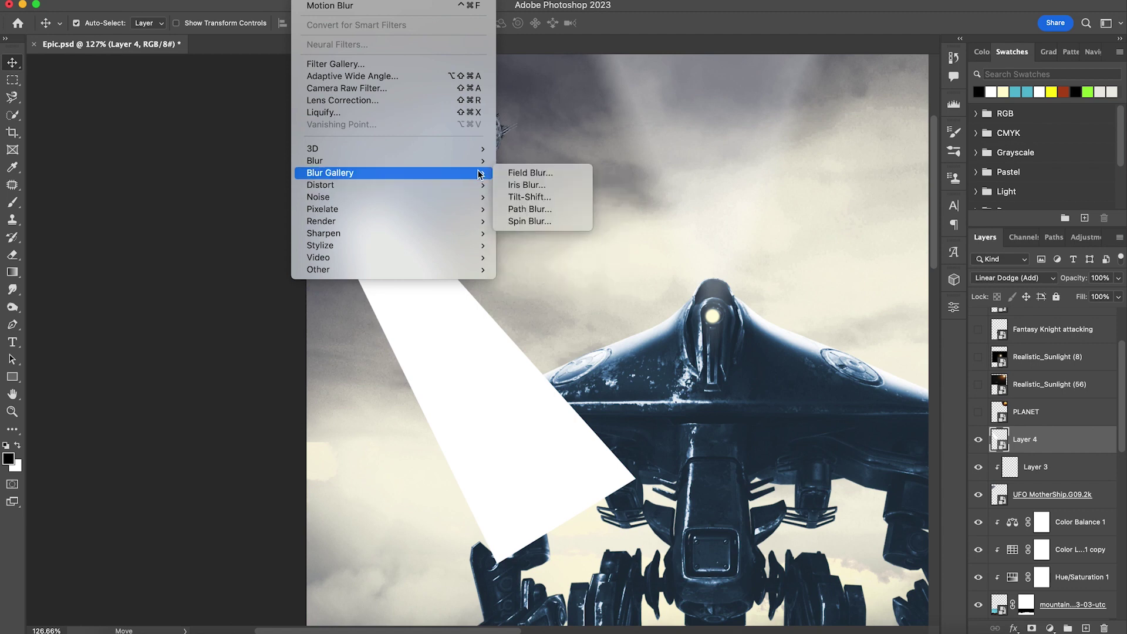
pyautogui.click(558, 198)
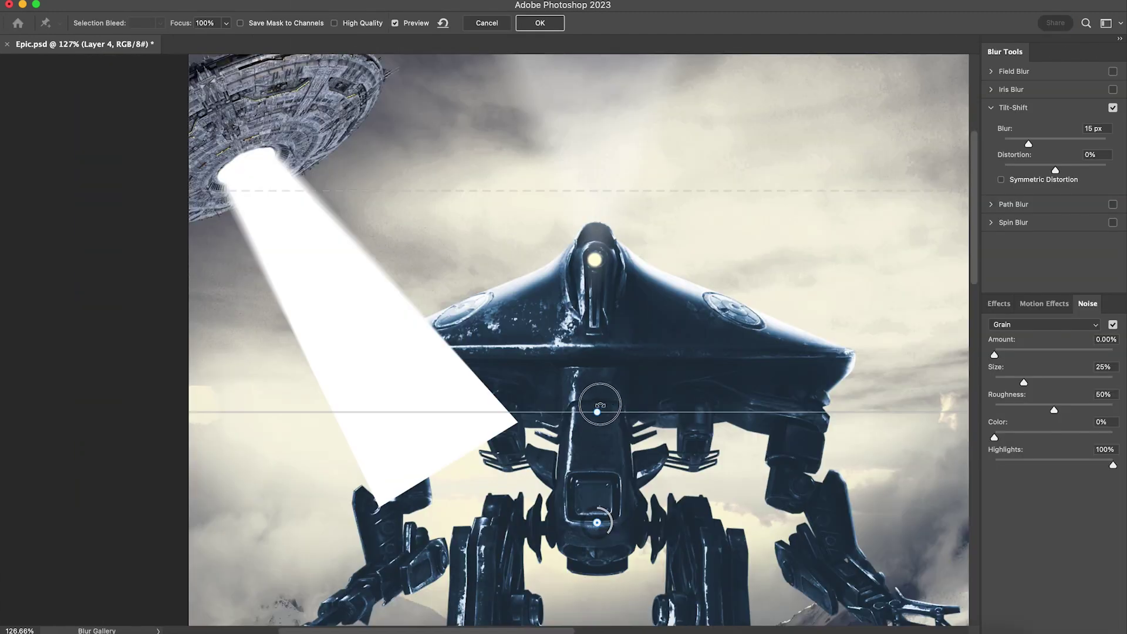
# Step: Tilt the blur bands across the beam, centre them at the canvas's upper-left corner and set the blur to 113 px
pyautogui.moveTo(599, 405); pyautogui.dragTo(531, 402)
pyautogui.moveTo(597, 523); pyautogui.dragTo(220, 114)
pyautogui.moveTo(399, 396); pyautogui.dragTo(426, 437)
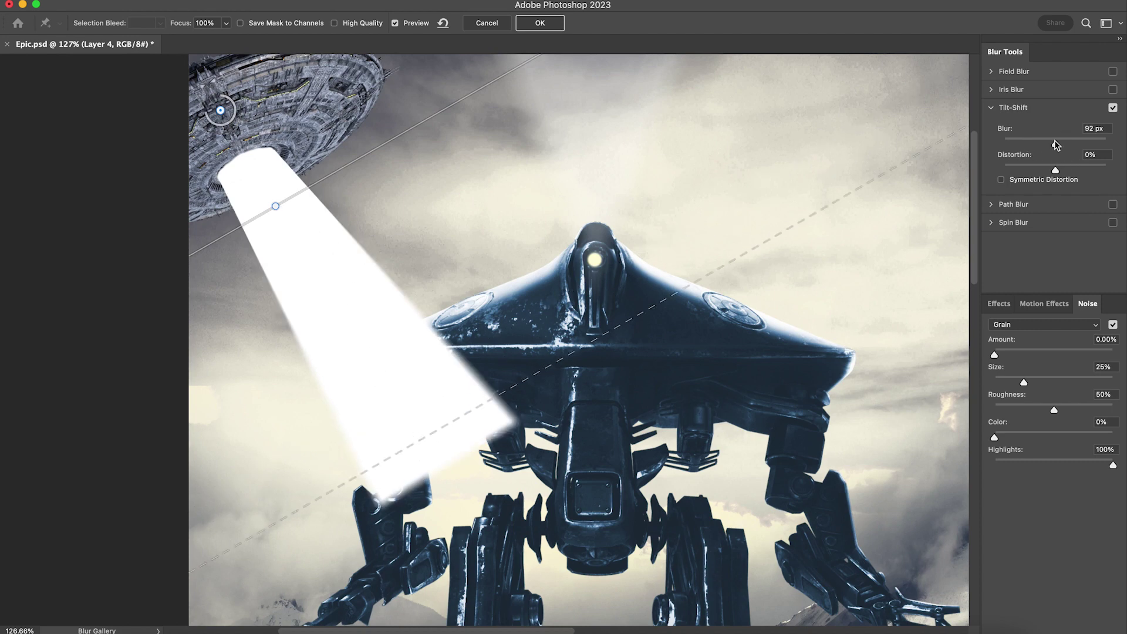
pyautogui.moveTo(1056, 145); pyautogui.dragTo(1059, 144)
pyautogui.moveTo(221, 110); pyautogui.dragTo(186, 67)
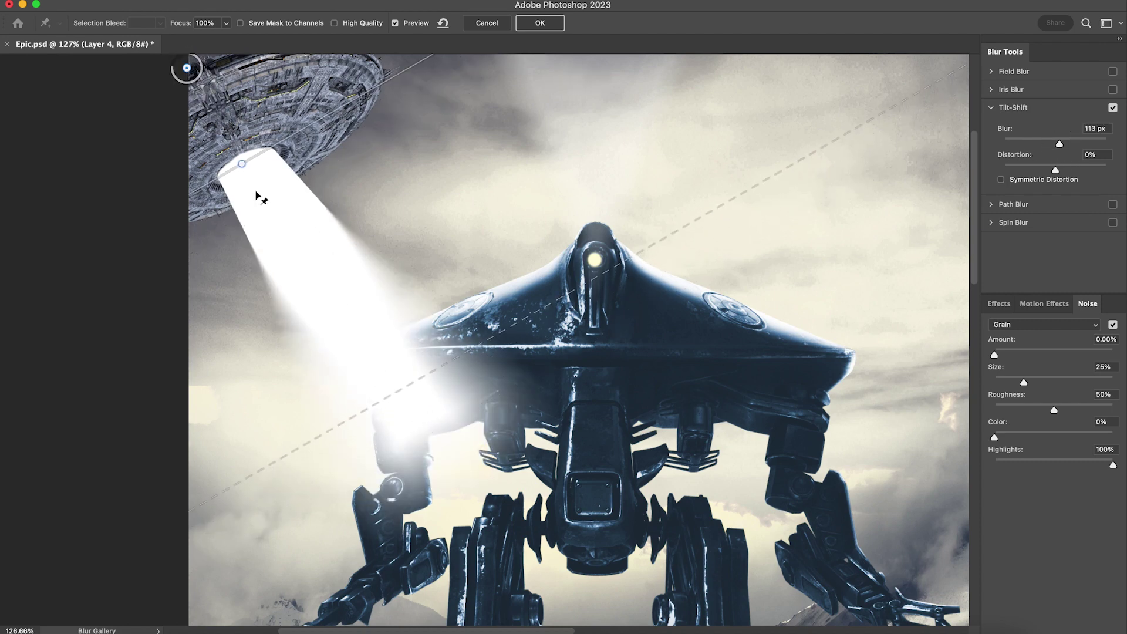
# Step: Set the Tilt-Shift blur to 70 px, shift its centre farther beyond the UFO and apply the filter
pyautogui.moveTo(1059, 143); pyautogui.dragTo(1051, 144)
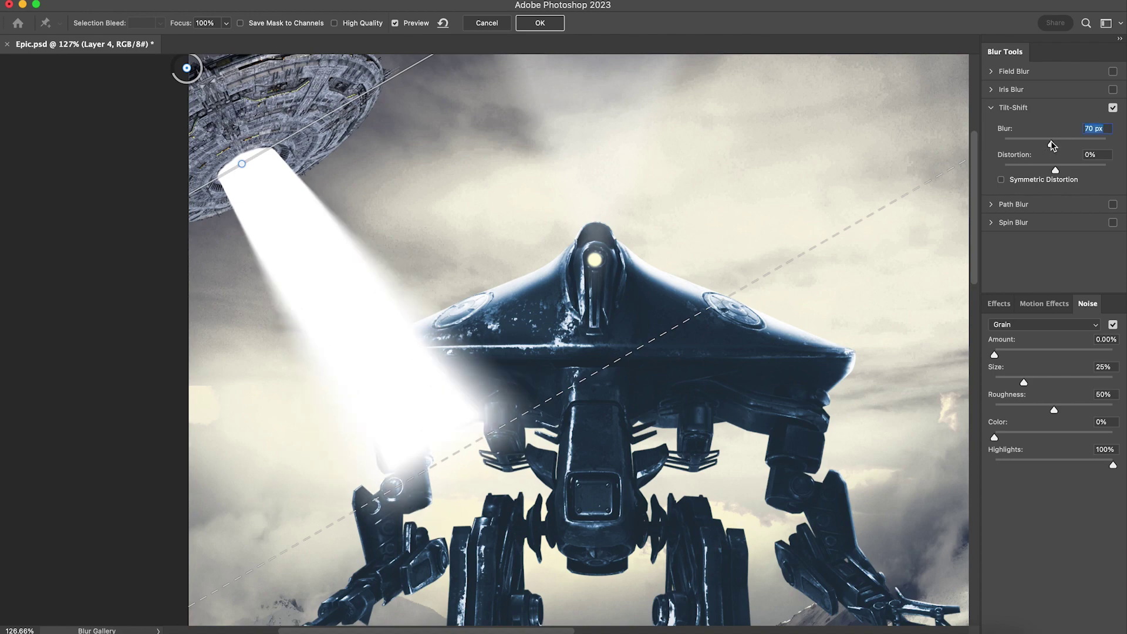
pyautogui.moveTo(379, 294); pyautogui.dragTo(489, 386)
pyautogui.moveTo(296, 161); pyautogui.dragTo(254, 111)
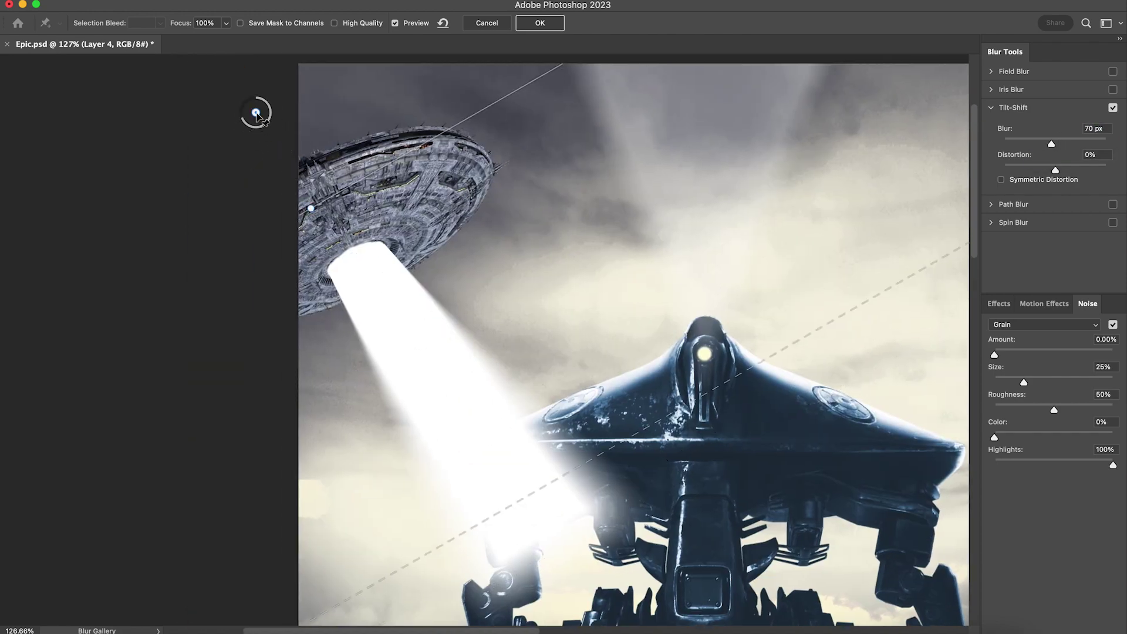
pyautogui.moveTo(321, 210); pyautogui.dragTo(296, 150)
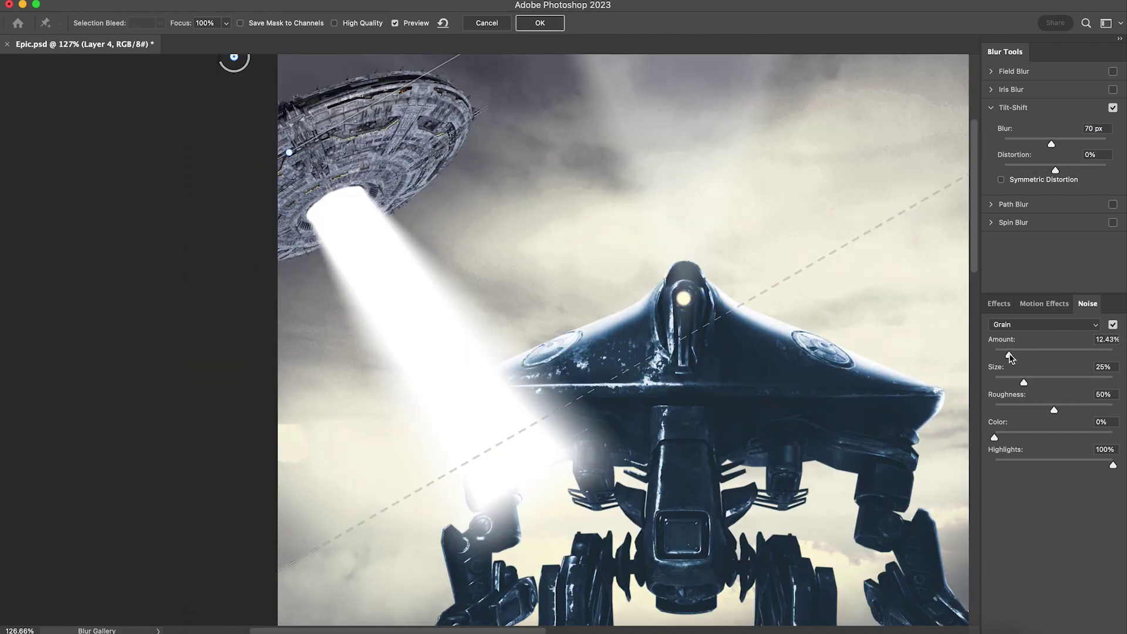
pyautogui.click(540, 23)
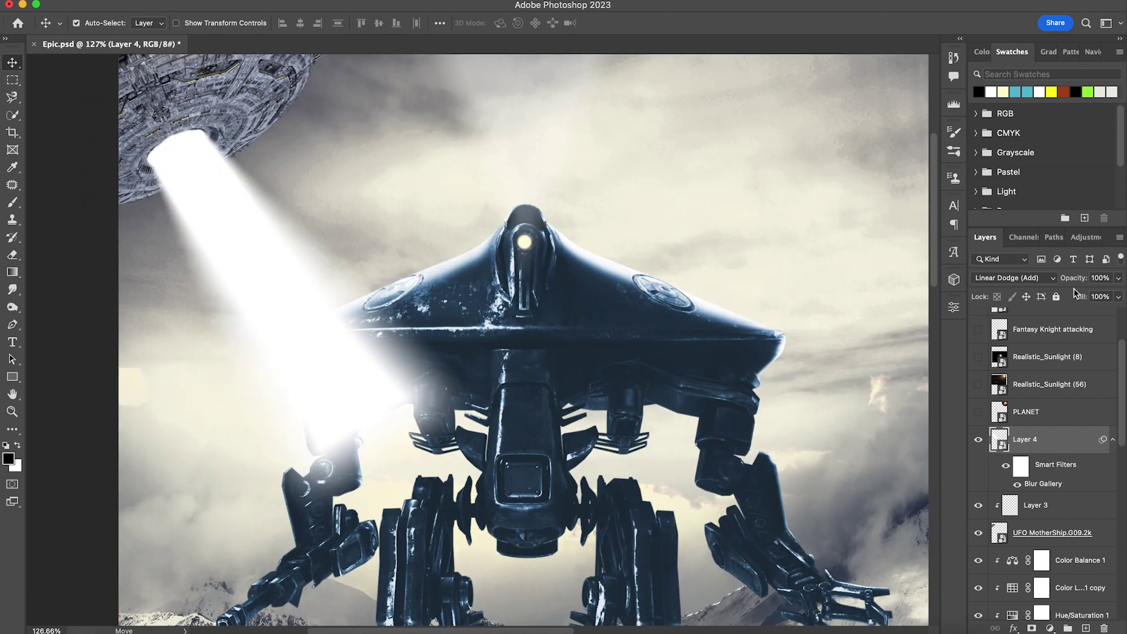
# Step: Lower Layer 4's fill to 48% and move the beam, Layer 3 and UFO layers beneath the Subject [Flat] robot layer
pyautogui.moveTo(1079, 297); pyautogui.dragTo(1044, 311)
pyautogui.press('super+0')
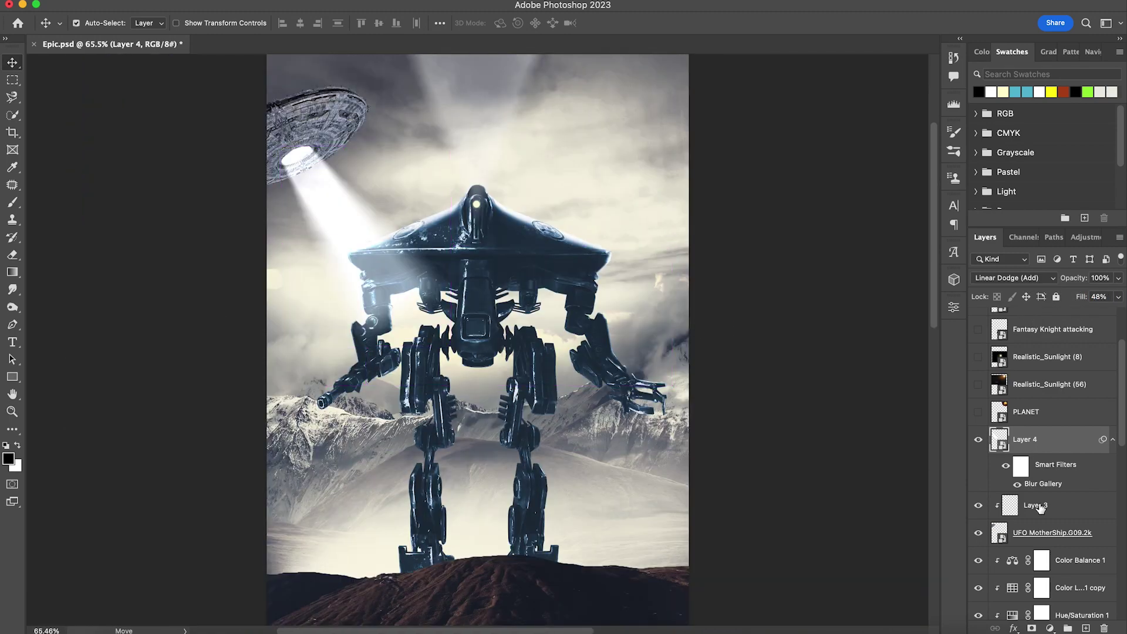
pyautogui.scroll(-2, 1047, 499)
pyautogui.moveTo(1044, 466); pyautogui.dragTo(1043, 506)
pyautogui.moveTo(1123, 440); pyautogui.dragTo(1123, 464)
pyautogui.moveTo(1048, 415); pyautogui.dragTo(1058, 557)
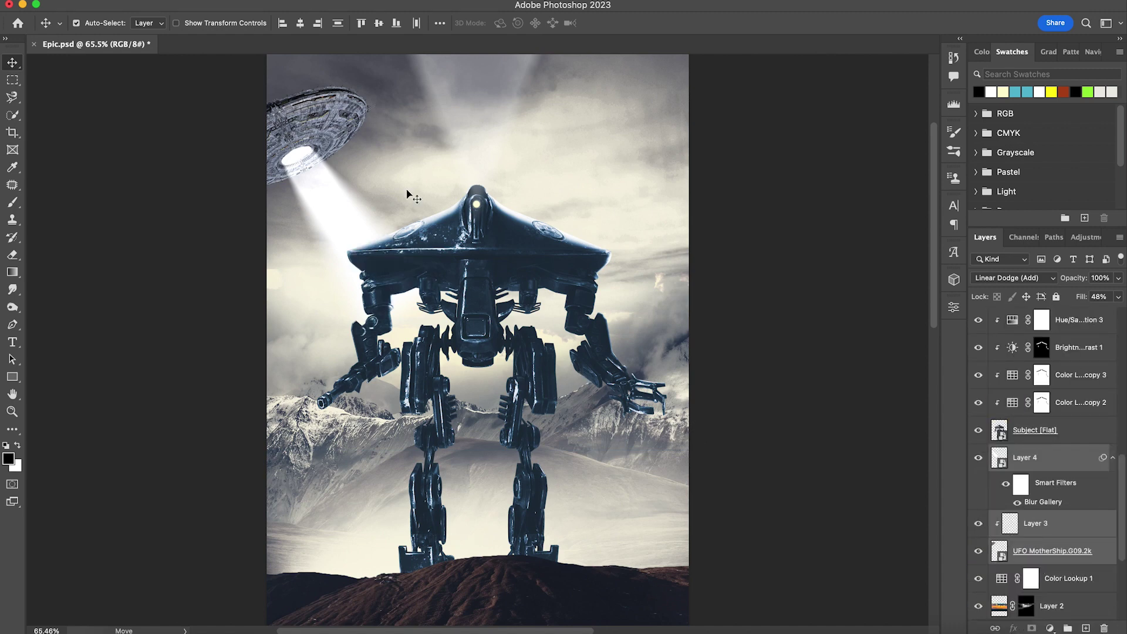
# Step: Move the UFO with its beam farther up toward the canvas's upper-left corner and lower the beam's fill to 29%
pyautogui.moveTo(299, 122); pyautogui.dragTo(287, 72)
pyautogui.moveTo(1079, 299); pyautogui.dragTo(1062, 301)
pyautogui.moveTo(445, 331); pyautogui.dragTo(435, 334)
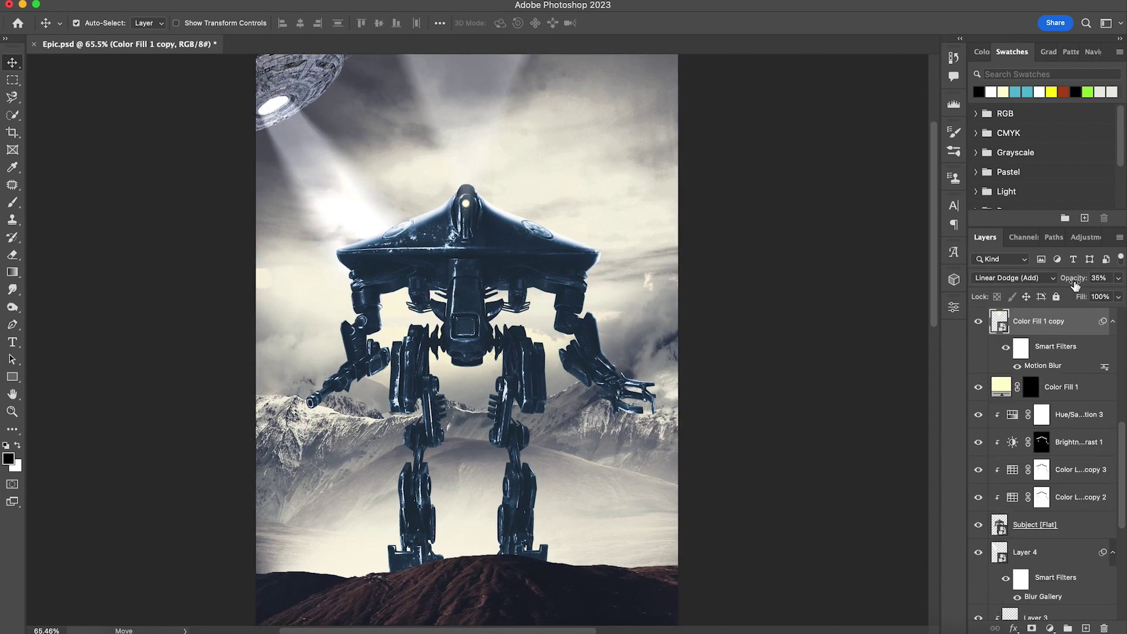
# Step: Apply a 32 px Tilt-Shift blur centred on the robot's upper body to Color Fill 1 copy and set its opacity to 57%
pyautogui.click(296, 2)
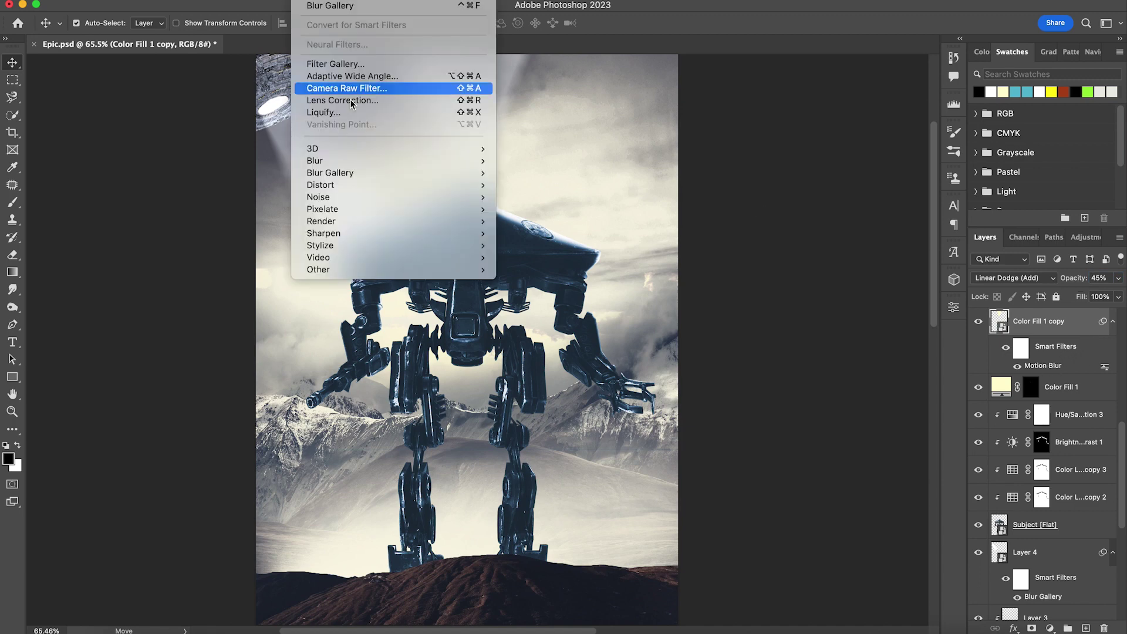
pyautogui.moveTo(352, 176)
pyautogui.click(540, 198)
pyautogui.moveTo(485, 341); pyautogui.dragTo(492, 247)
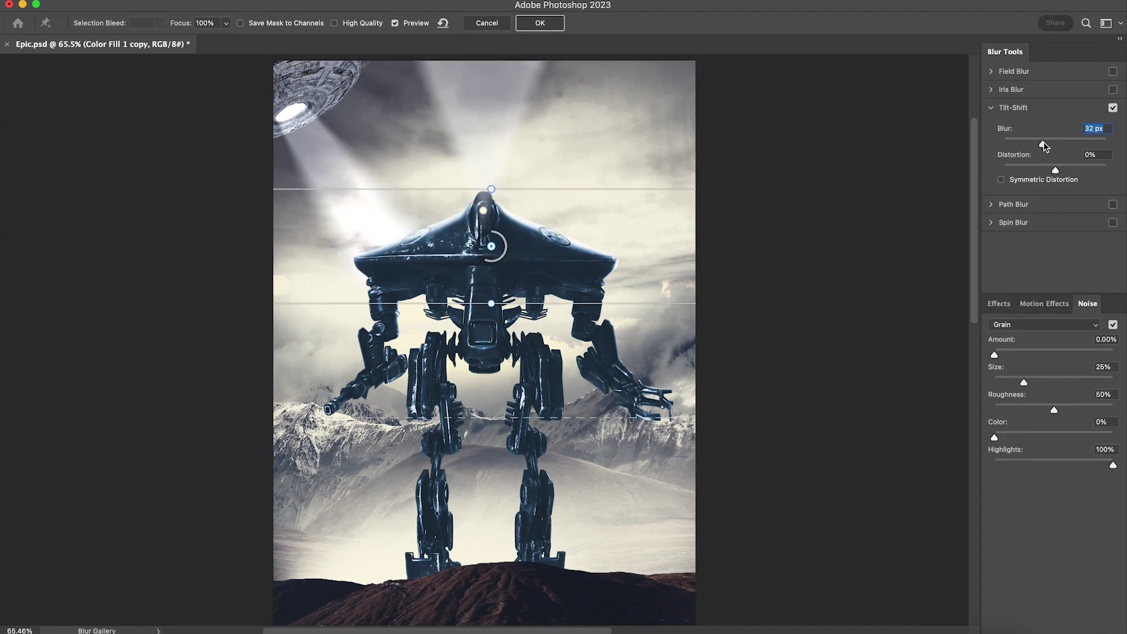
pyautogui.click(540, 23)
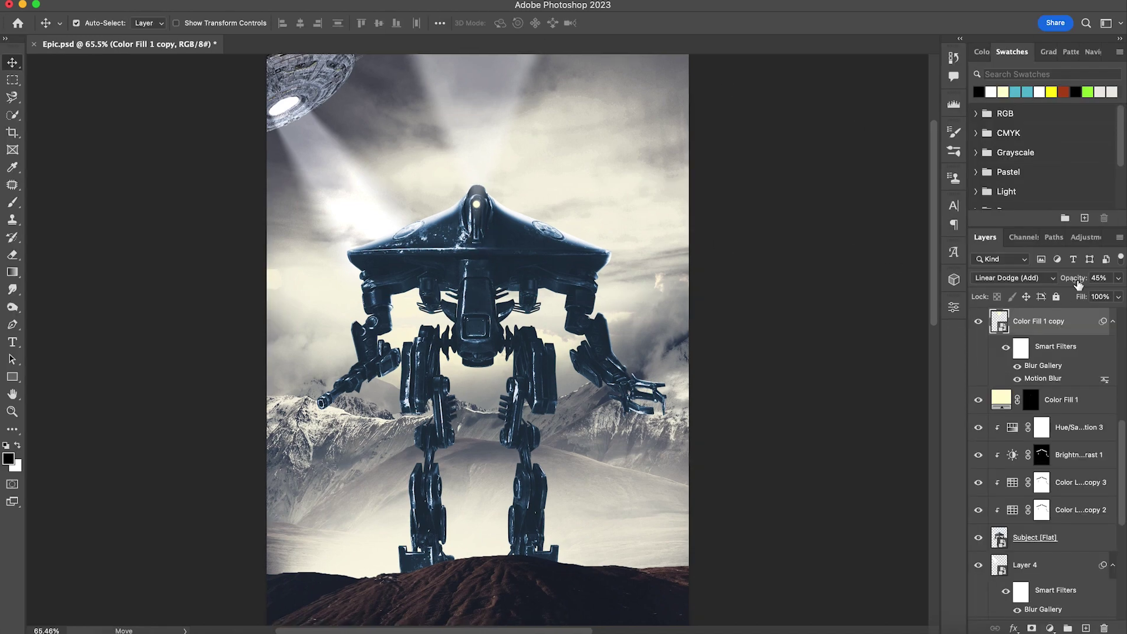
pyautogui.moveTo(1077, 283); pyautogui.dragTo(1082, 283)
pyautogui.scroll(-1, 507, 338)
# Step: Open the contents of the Layer 4 smart object, fill the beam with pale yellow, save and close it
pyautogui.click(315, 125)
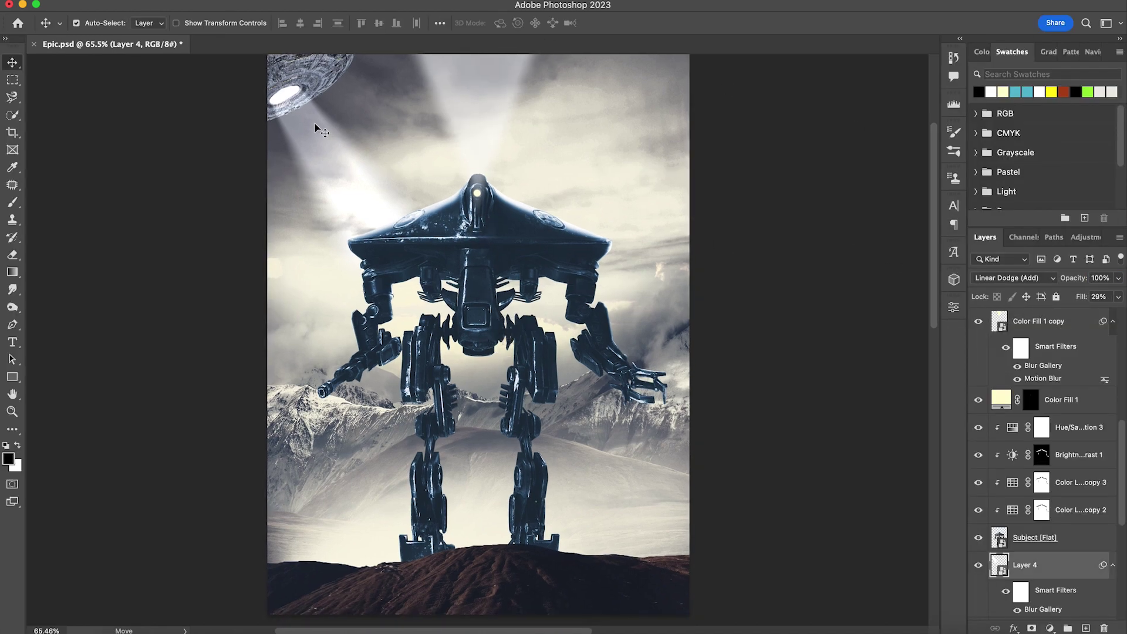
pyautogui.doubleClick(1003, 574)
pyautogui.keyDown('super'); pyautogui.click(1001, 322); pyautogui.keyUp('super')
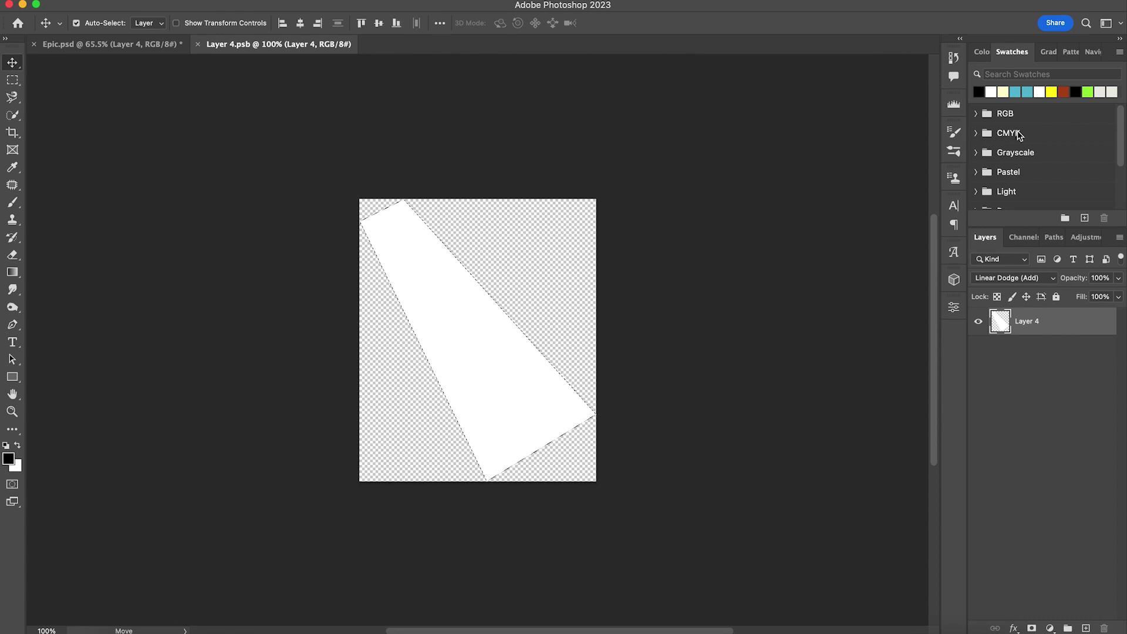
pyautogui.click(1003, 93)
pyautogui.press('x')
pyautogui.press('super+BackSpace')
pyautogui.press('super+d')
pyautogui.press('super+s')
pyautogui.click(197, 45)
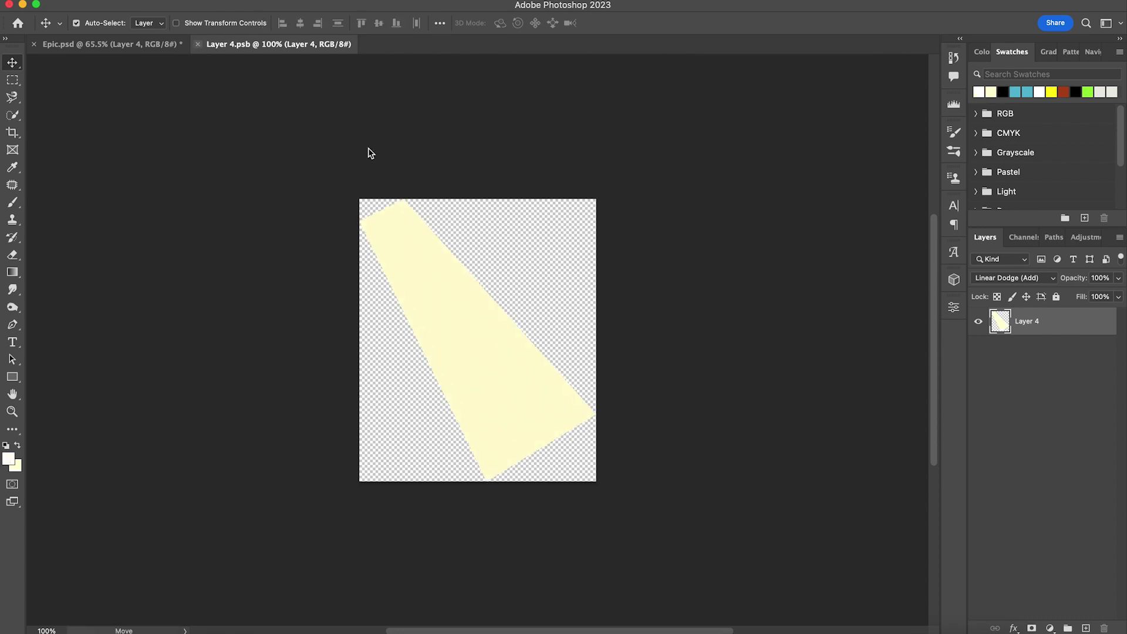
# Step: Open the contents of the Color Fill 1 copy smart object, then save and close it
pyautogui.click(490, 242)
pyautogui.doubleClick(999, 330)
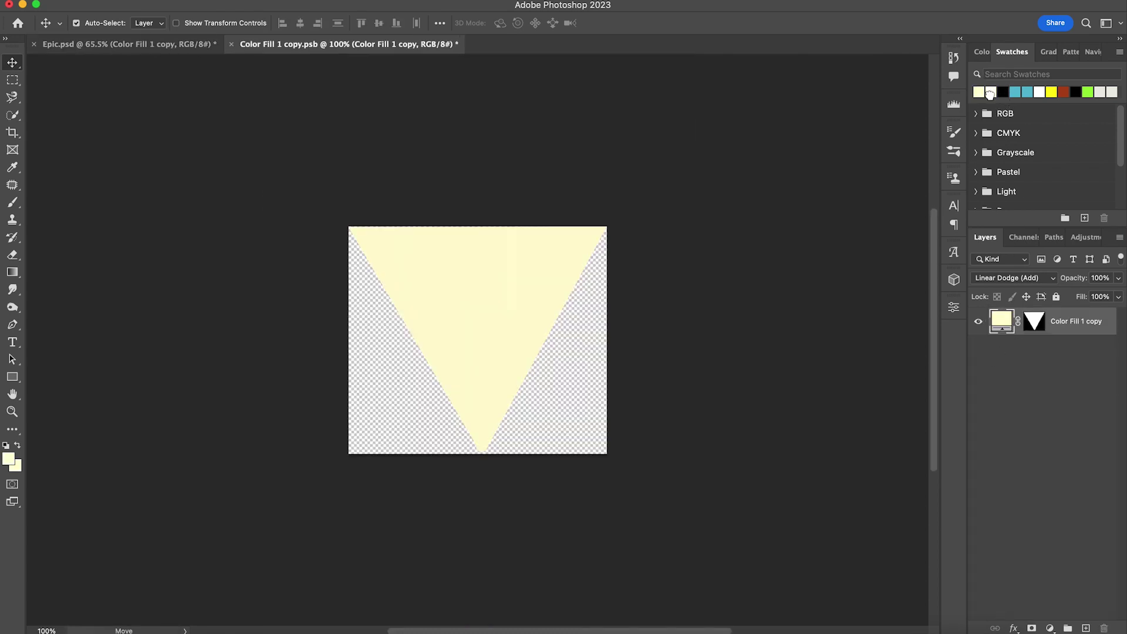
pyautogui.press('super+s')
pyautogui.press('super+w')
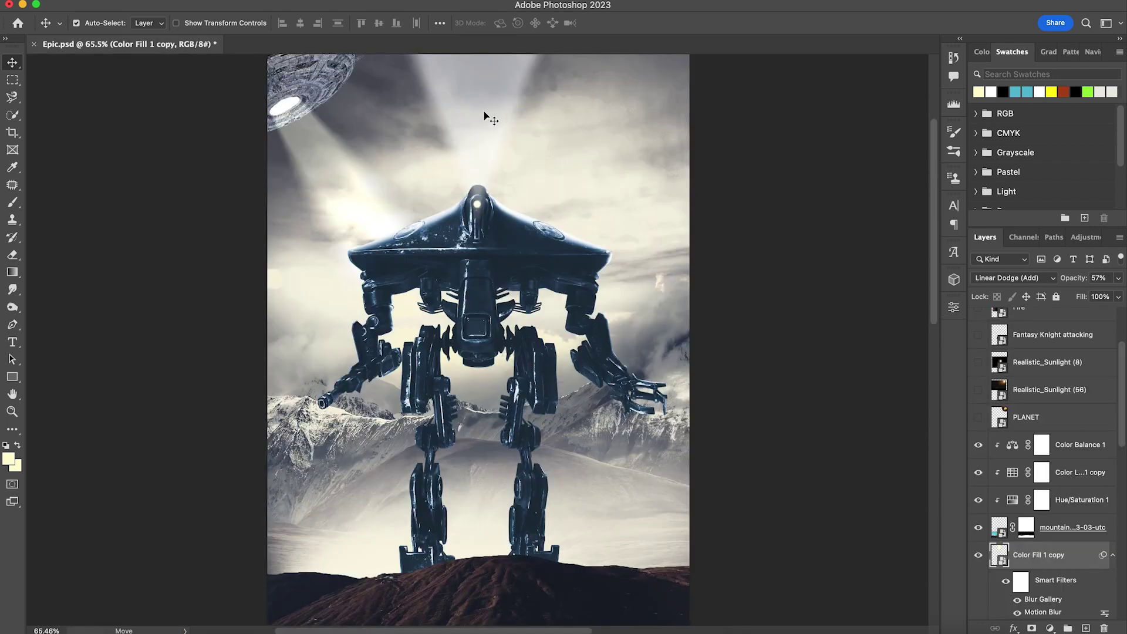
pyautogui.click(470, 522)
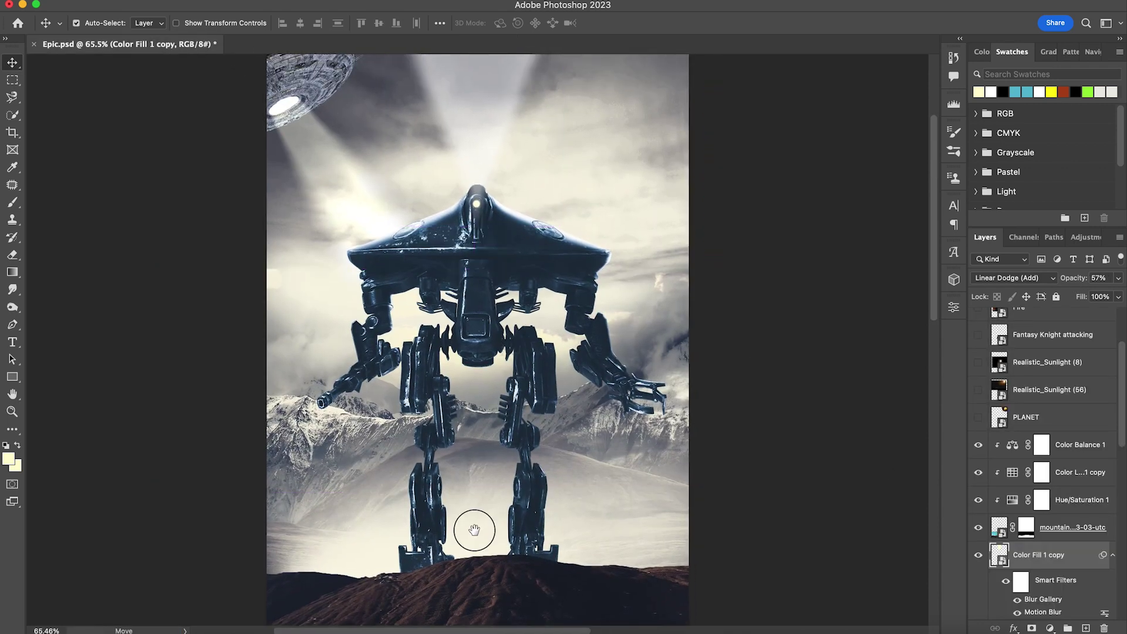
pyautogui.click(1056, 453)
pyautogui.click(1050, 628)
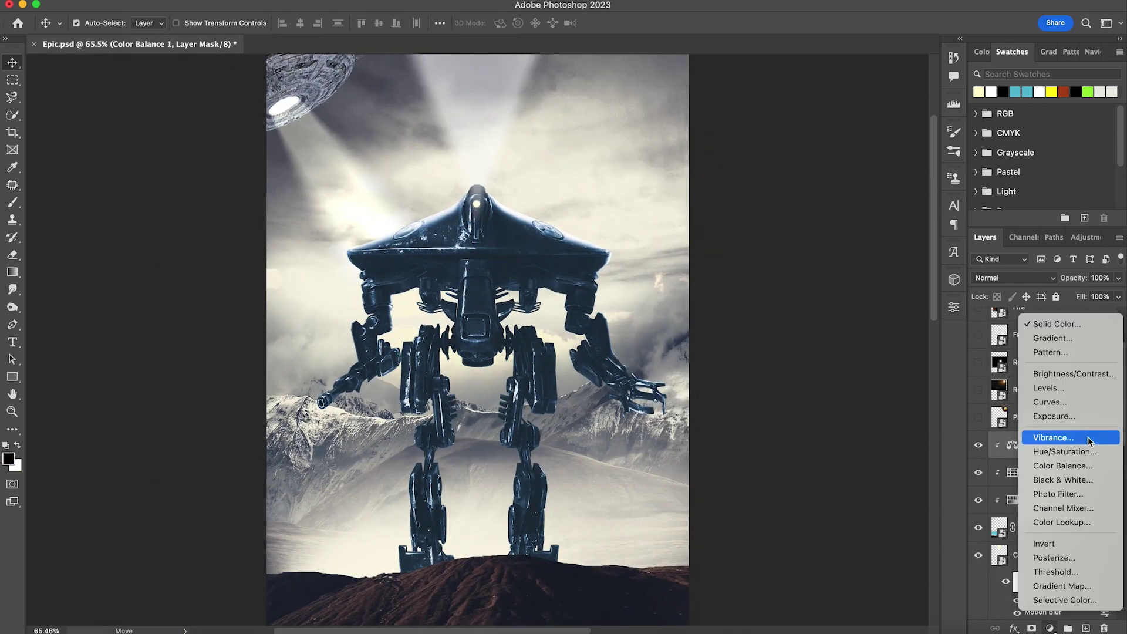
pyautogui.click(1056, 437)
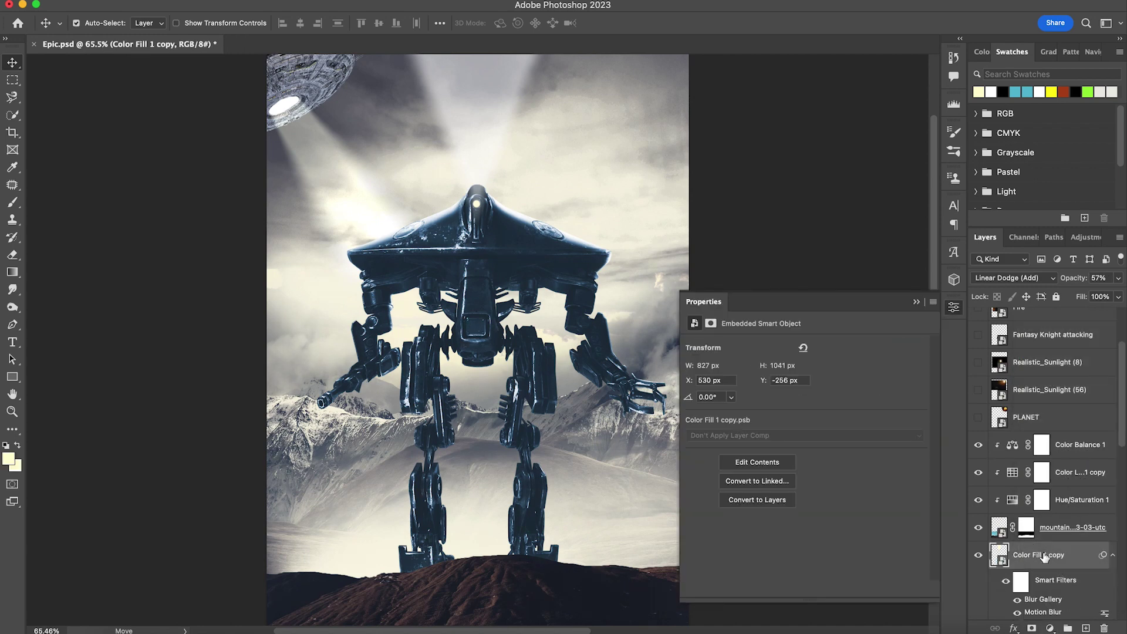
# Step: Add an Exposure adjustment clipped to the mountain layer with gamma correction 0.49 and exposure -0.41
pyautogui.click(1062, 527)
pyautogui.click(1050, 628)
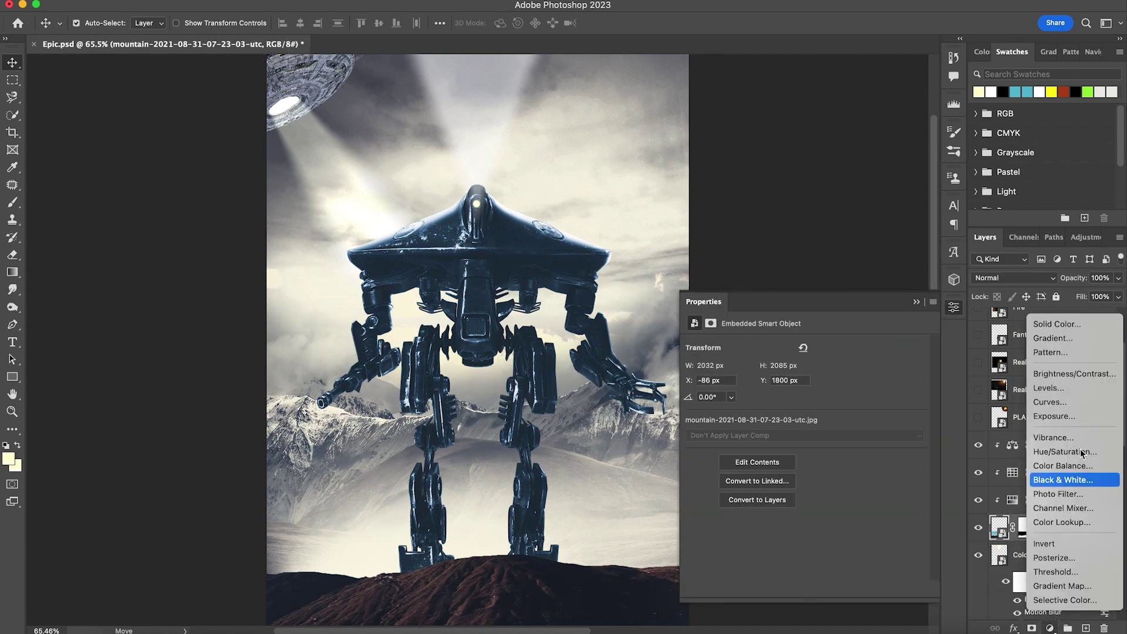
pyautogui.click(1081, 418)
pyautogui.moveTo(805, 380); pyautogui.dragTo(850, 379)
pyautogui.press('super+z')
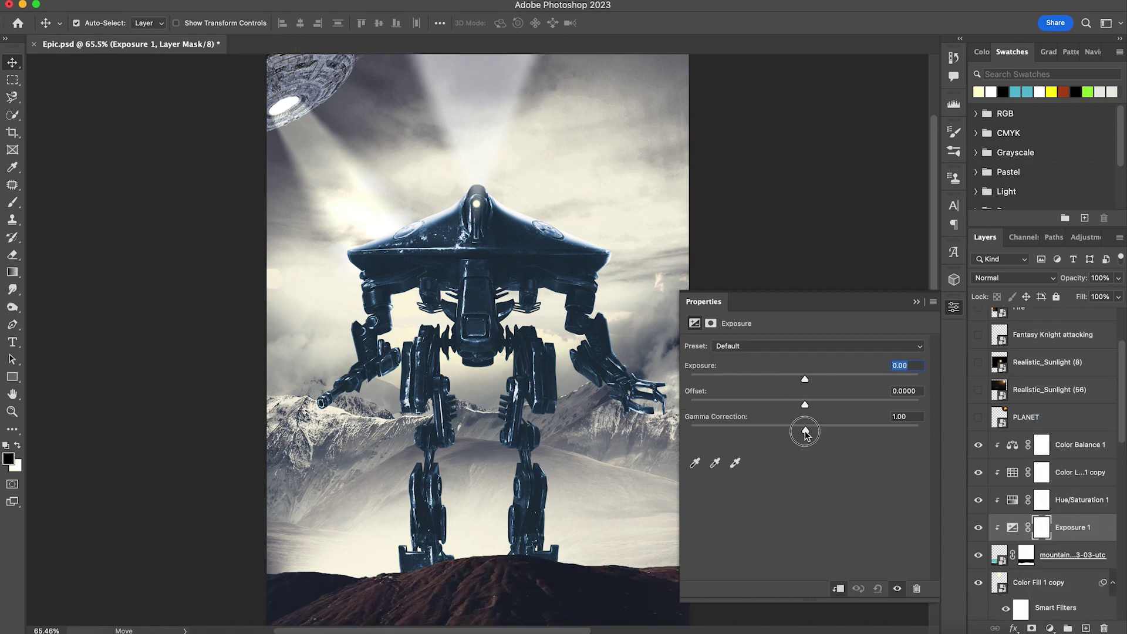
pyautogui.moveTo(805, 433); pyautogui.dragTo(853, 422)
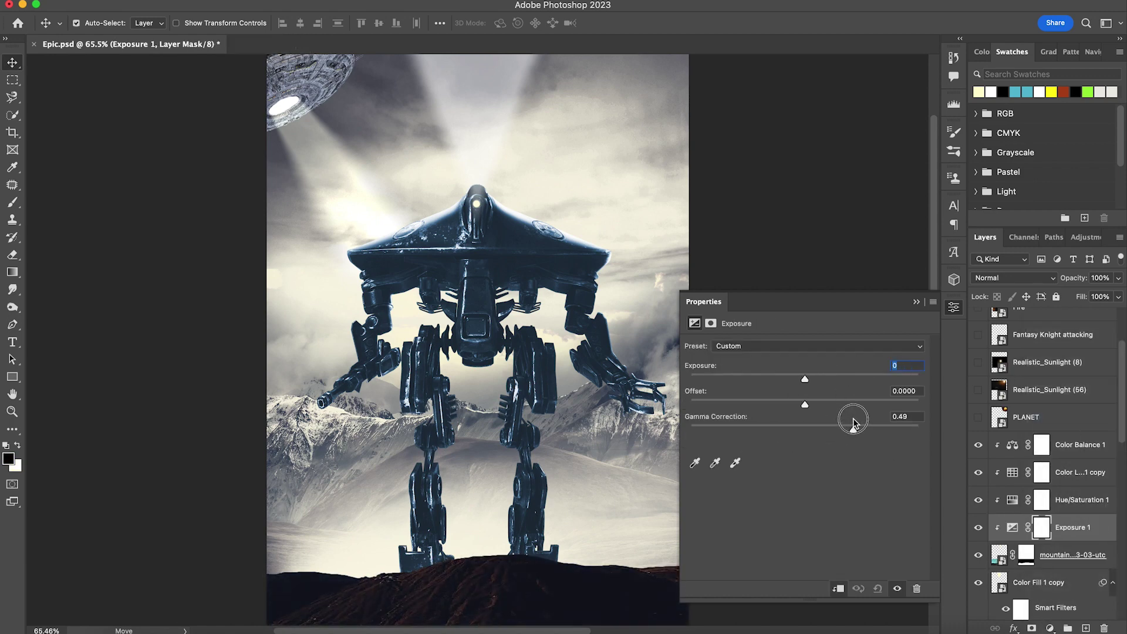
pyautogui.moveTo(798, 380); pyautogui.dragTo(797, 379)
pyautogui.moveTo(487, 556); pyautogui.dragTo(452, 527)
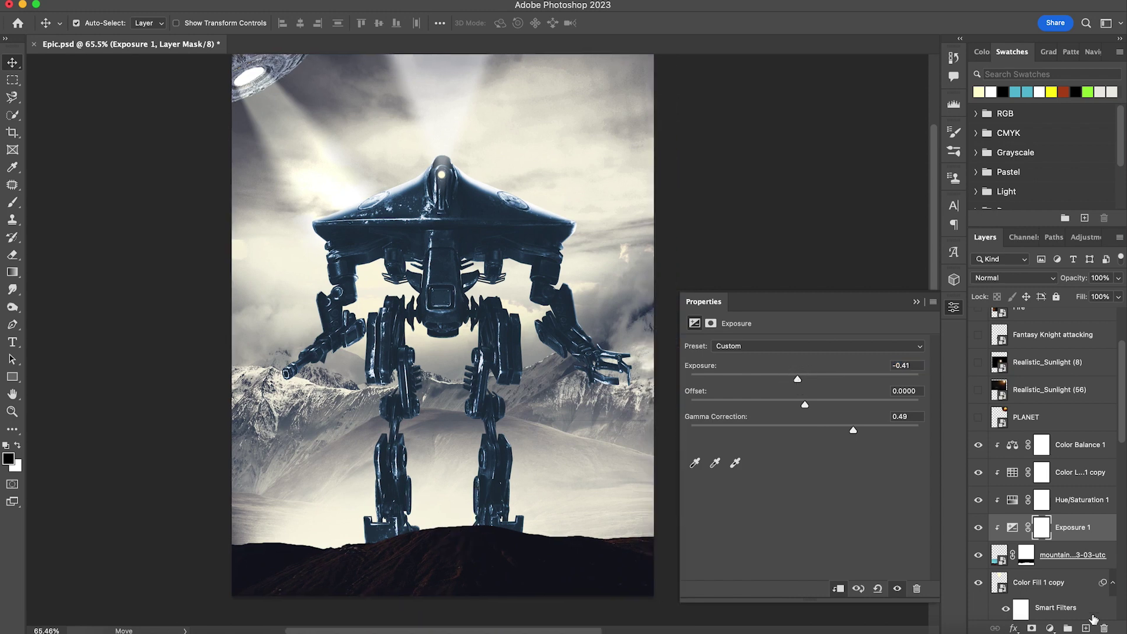
# Step: Invert the Exposure 1 mask to black and paint white over the dark foreground hill below the robot
pyautogui.press('super+i')
pyautogui.press('b')
pyautogui.moveTo(346, 587)
pyautogui.mouseDown()
pyautogui.moveTo(343, 527)
pyautogui.moveTo(332, 524)
pyautogui.mouseUp()
pyautogui.press('x')
pyautogui.moveTo(253, 541)
pyautogui.mouseDown()
pyautogui.moveTo(499, 521)
pyautogui.moveTo(443, 505)
pyautogui.moveTo(288, 543)
pyautogui.moveTo(636, 532)
pyautogui.moveTo(384, 521)
pyautogui.mouseUp()
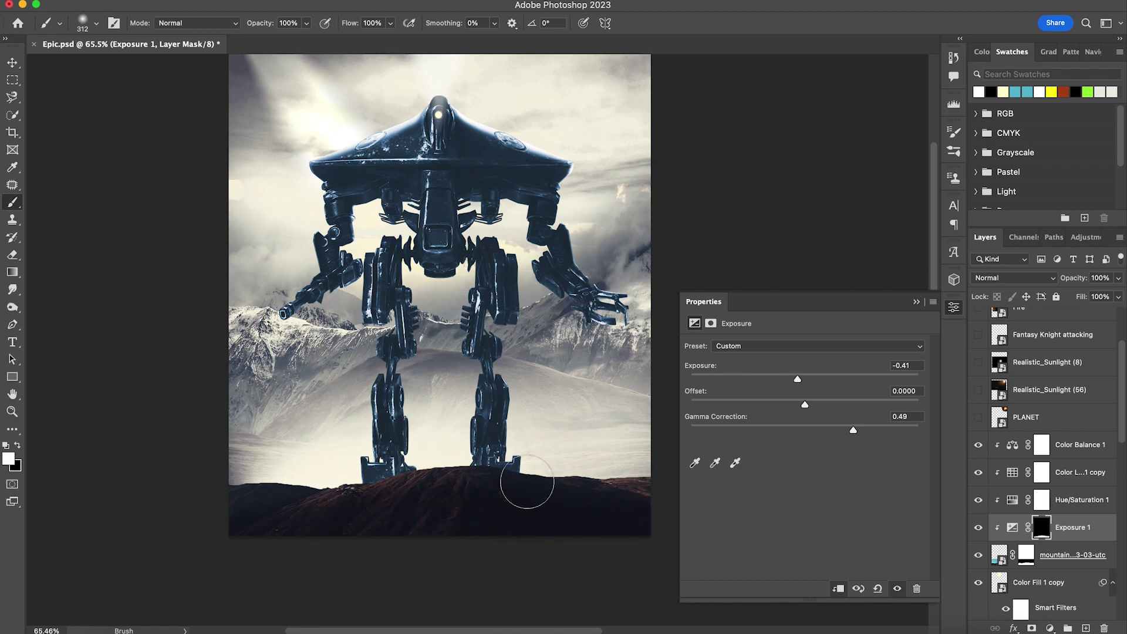
pyautogui.scroll(1, 526, 473)
# Step: Add an Exposure adjustment above Color Balance 1, clipped to the mountain layer, with exposure -0.37, offset +0.0279 and gamma correction 0.93
pyautogui.click(1079, 445)
pyautogui.click(1050, 627)
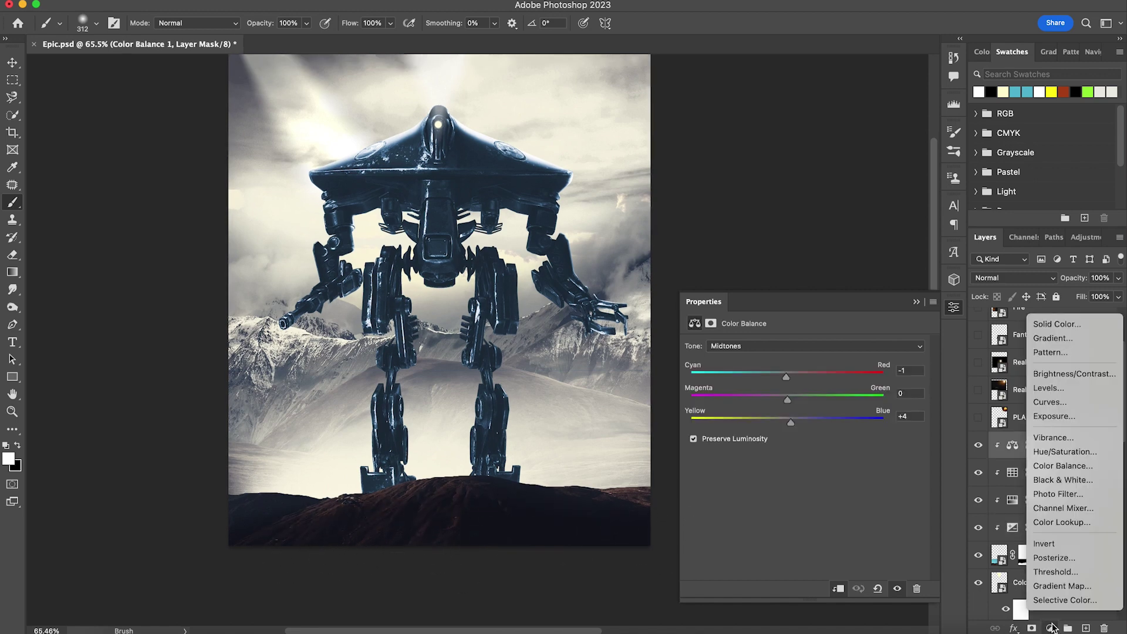
pyautogui.click(1074, 416)
pyautogui.moveTo(801, 383); pyautogui.dragTo(812, 411)
pyautogui.click(838, 588)
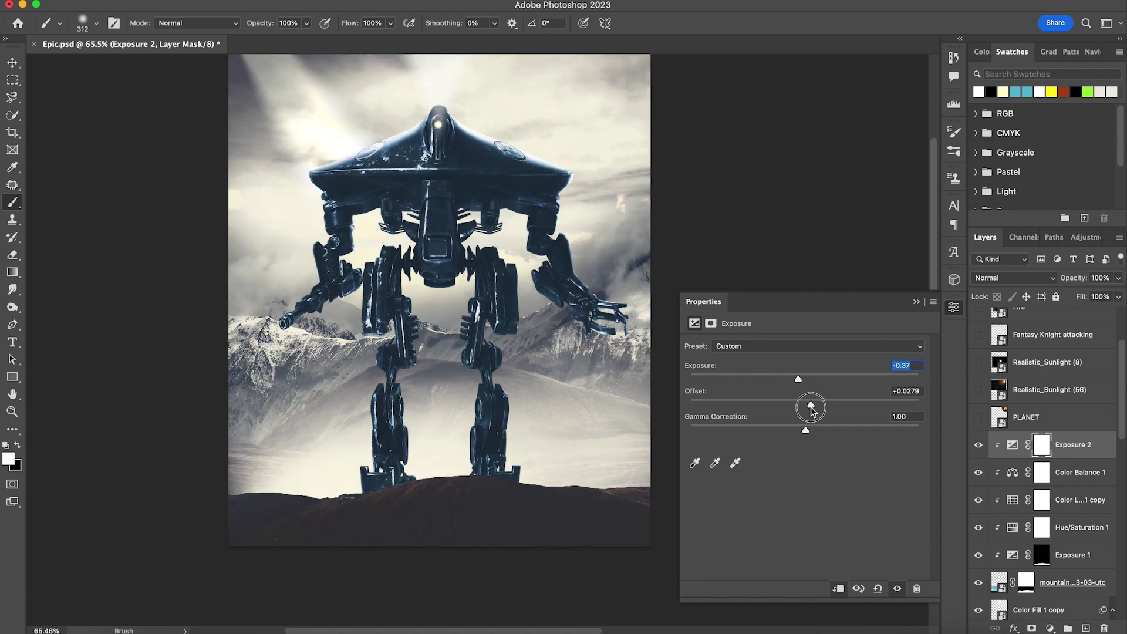
pyautogui.scroll(3, 524, 370)
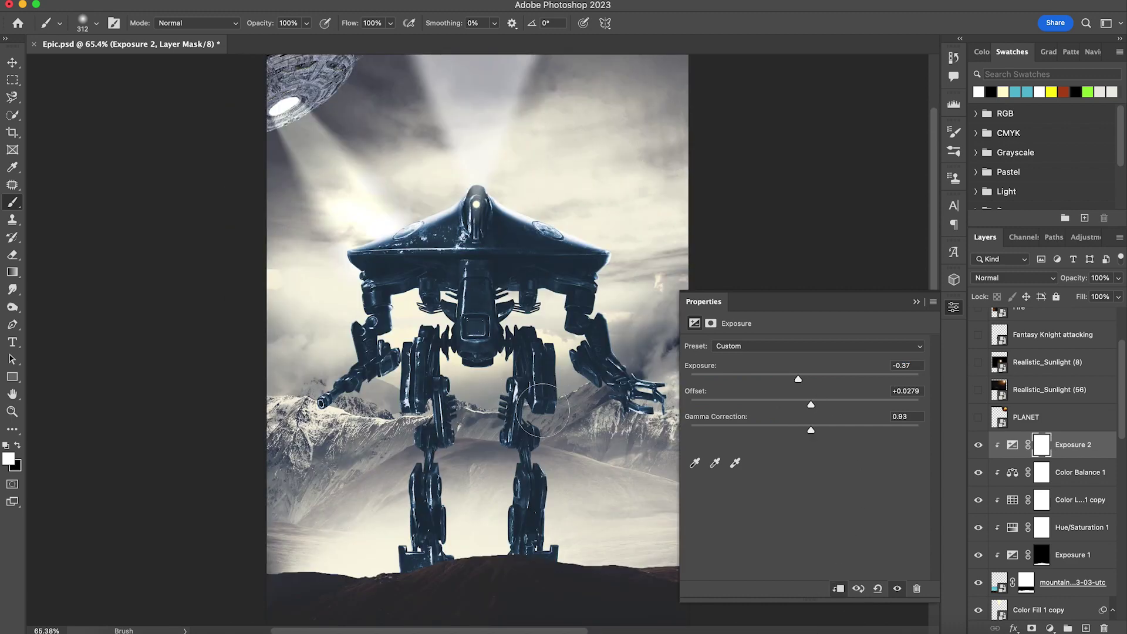
# Step: Show the Fantasy Knight attacking layer and place the knight on the hill in front of the robot at X 253 px, Y 1288 px
pyautogui.press('v')
pyautogui.hscroll(1, 558, 405)
pyautogui.scroll(5, 1034, 380)
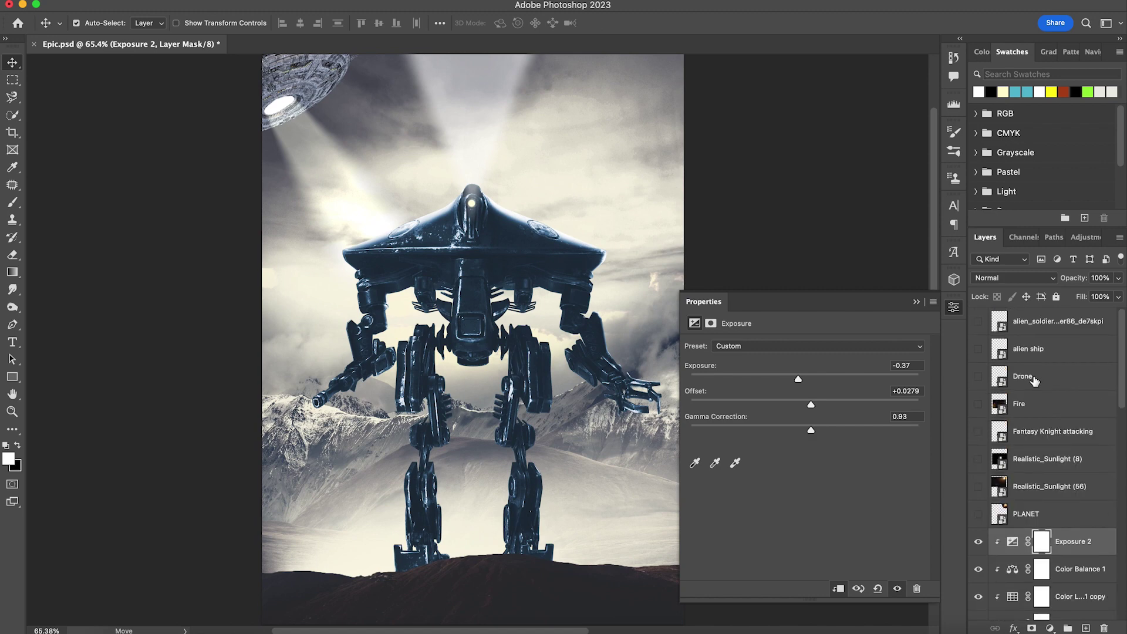
pyautogui.click(1002, 437)
pyautogui.click(978, 433)
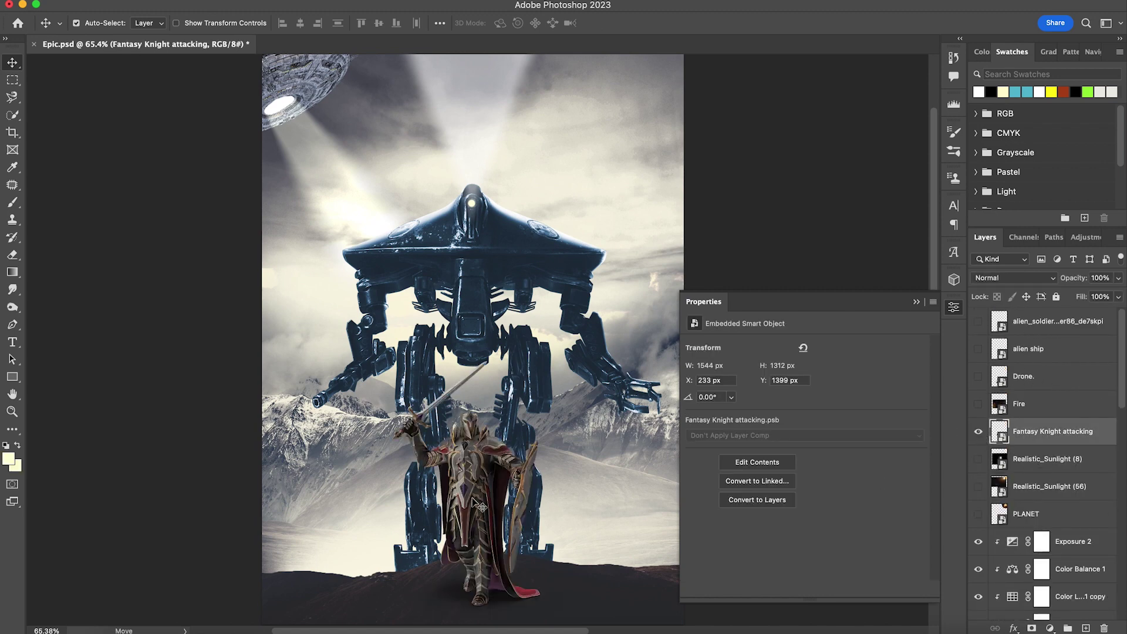
pyautogui.moveTo(479, 506); pyautogui.dragTo(487, 463)
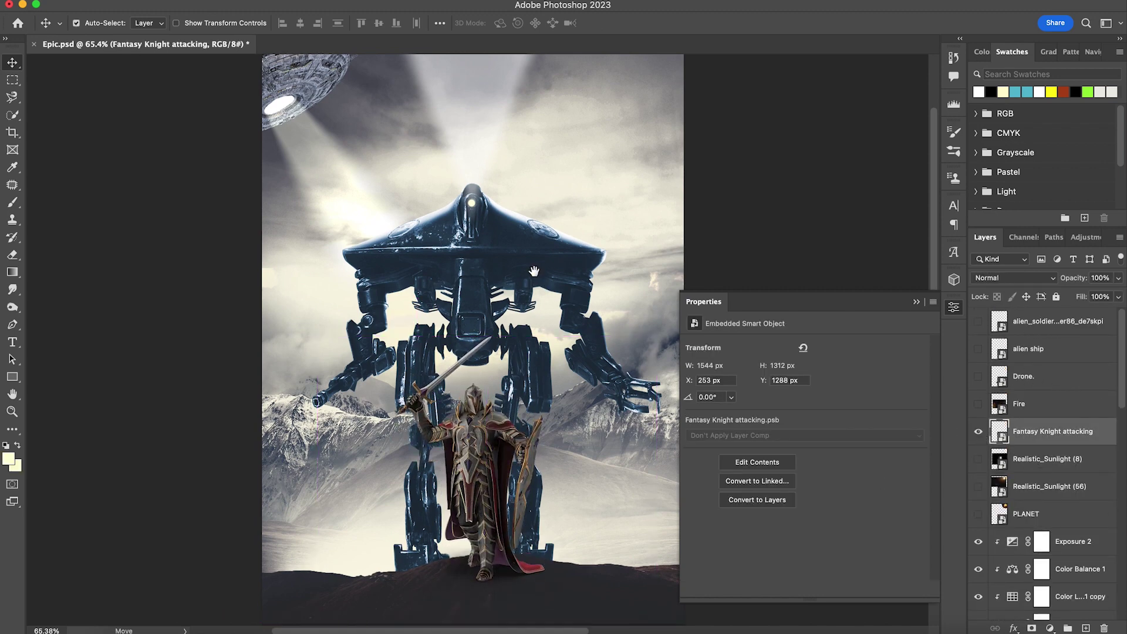
# Step: Hide the Hue/Saturation 3 adjustment clipped to the robot
pyautogui.moveTo(534, 271); pyautogui.dragTo(540, 244)
pyautogui.click(536, 230)
pyautogui.scroll(-3, 1124, 438)
pyautogui.click(1013, 509)
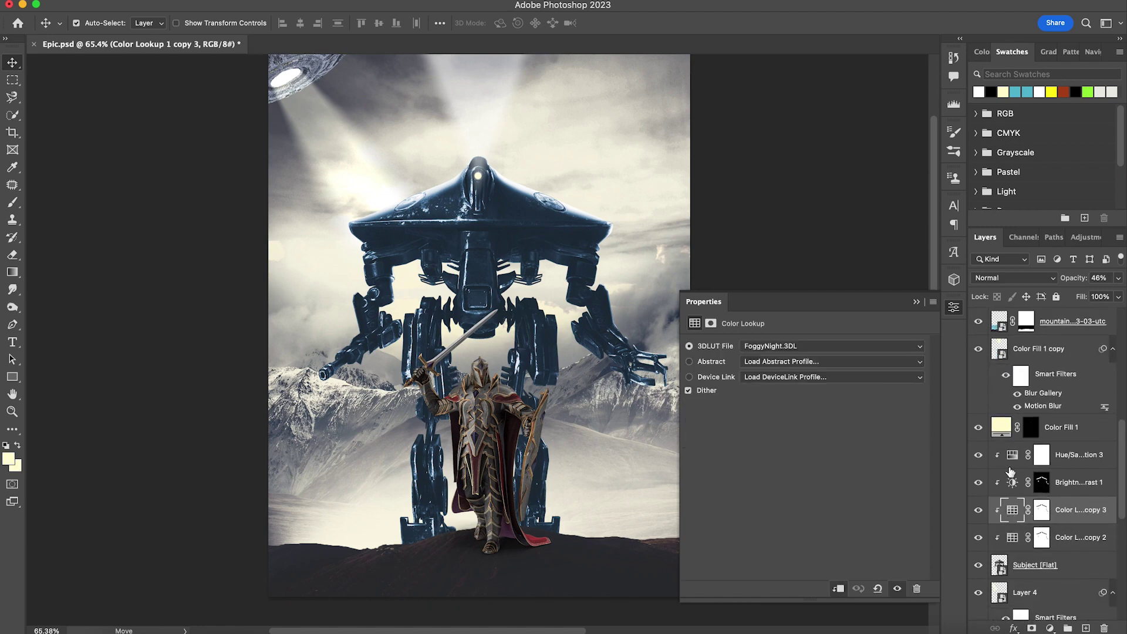
pyautogui.moveTo(529, 397); pyautogui.dragTo(516, 372)
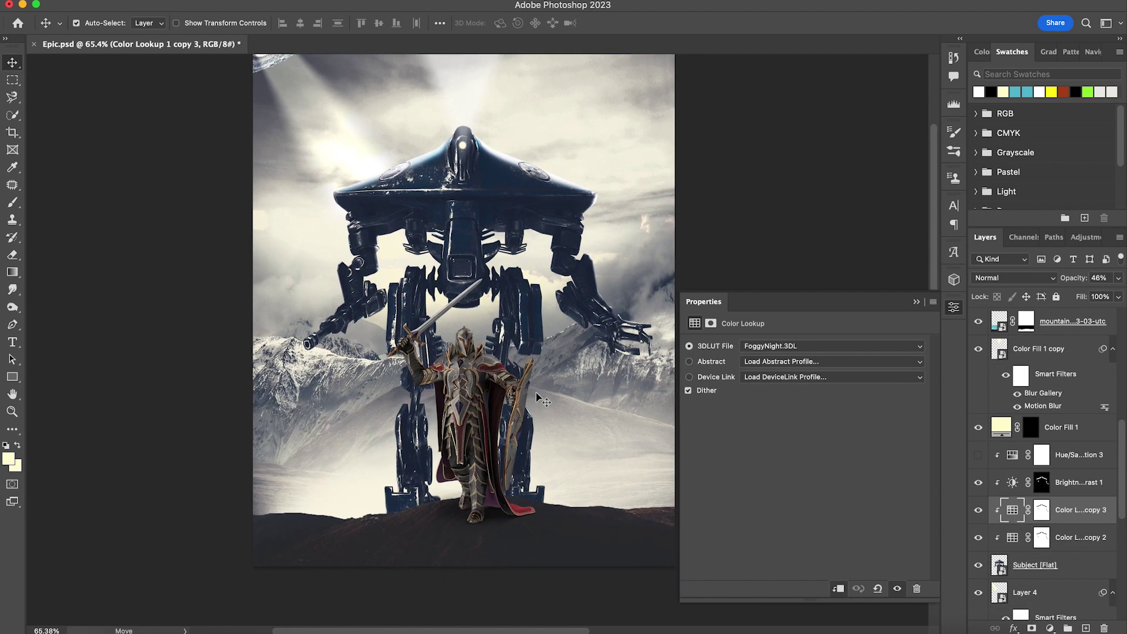
pyautogui.moveTo(523, 461); pyautogui.dragTo(519, 414)
# Step: Move the Fantasy Knight attacking layer beneath PLANET, directly above Exposure 2, and reposition the knight at X 204 px, Y 1335 px
pyautogui.click(473, 373)
pyautogui.moveTo(1056, 328); pyautogui.dragTo(1046, 418)
pyautogui.moveTo(589, 386); pyautogui.dragTo(591, 414)
pyautogui.moveTo(475, 388); pyautogui.dragTo(466, 400)
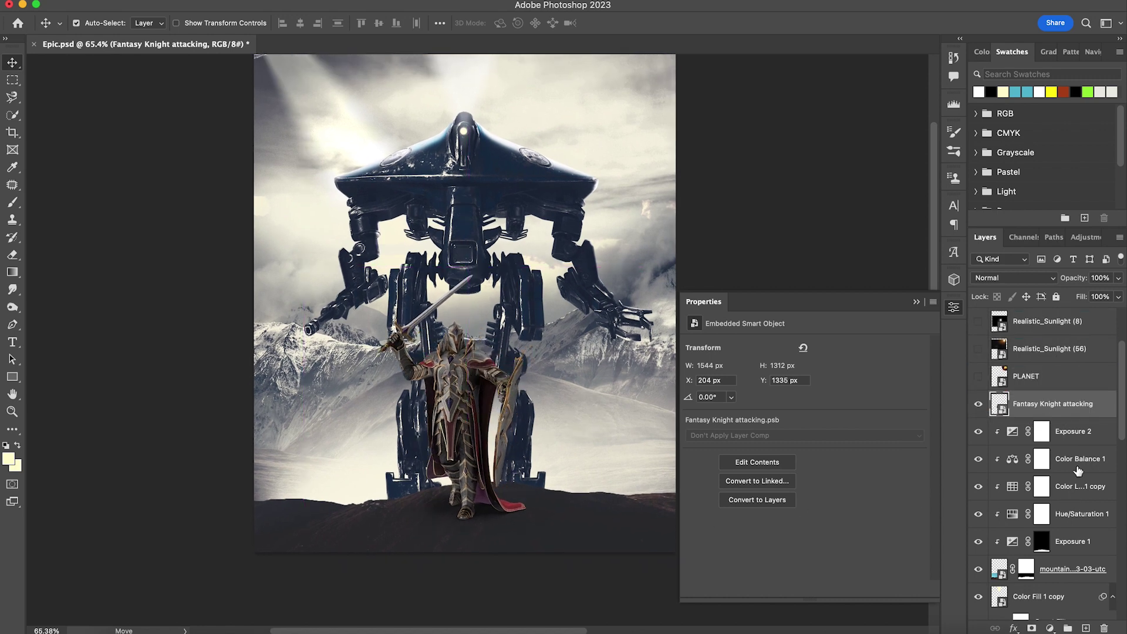
# Step: Add an Exposure adjustment clipped to the knight with offset +0.0249 and gamma correction 0.63
pyautogui.click(1050, 628)
pyautogui.click(1074, 416)
pyautogui.click(838, 589)
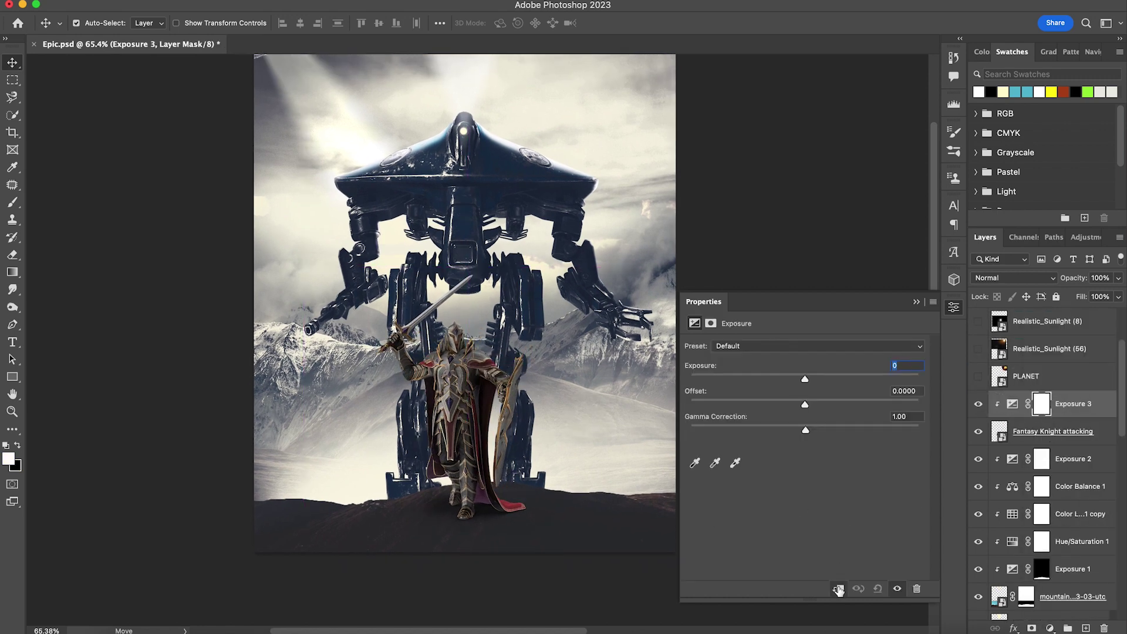
pyautogui.moveTo(803, 410); pyautogui.dragTo(844, 431)
# Step: Adjust the gamma correction of Exposure 1 and paint black on the Exposure 2 mask over the hill around the knight's feet
pyautogui.click(1011, 570)
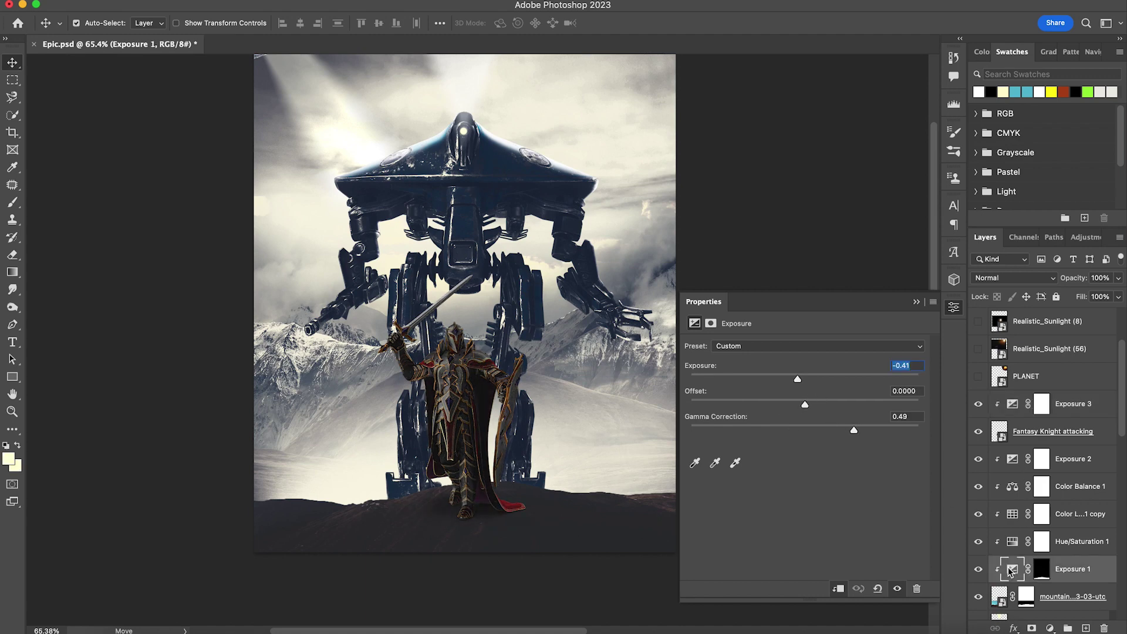
pyautogui.moveTo(843, 434)
pyautogui.mouseDown()
pyautogui.moveTo(817, 434)
pyautogui.moveTo(837, 433)
pyautogui.moveTo(833, 441)
pyautogui.mouseUp()
pyautogui.click(1071, 458)
pyautogui.click(978, 459)
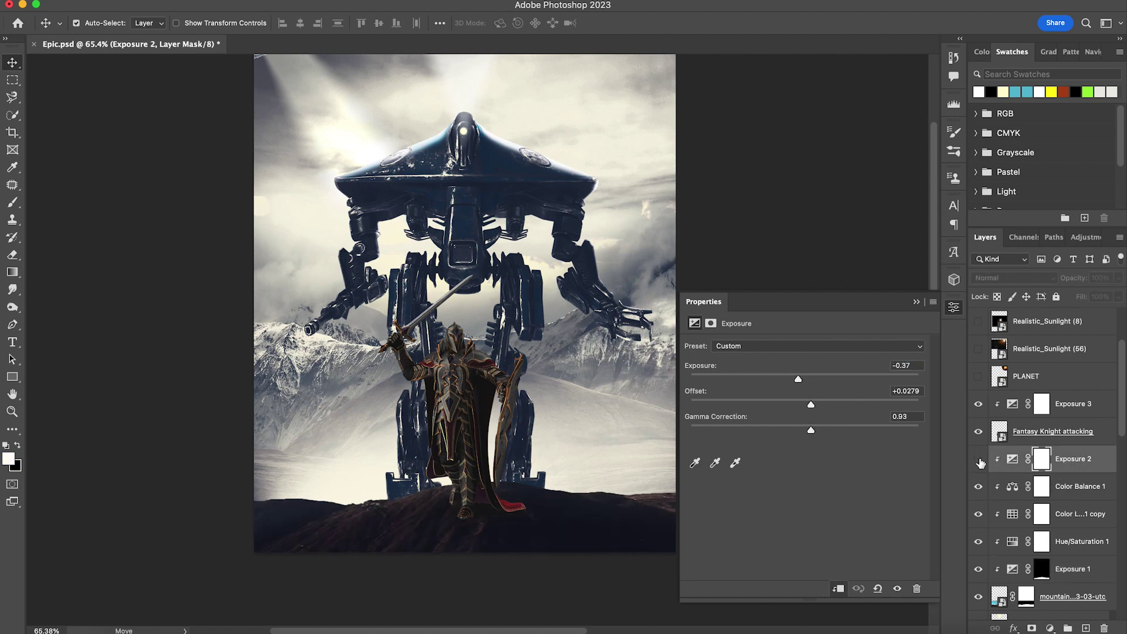
pyautogui.click(978, 459)
pyautogui.press('b')
pyautogui.moveTo(476, 472); pyautogui.dragTo(403, 478)
pyautogui.press('x')
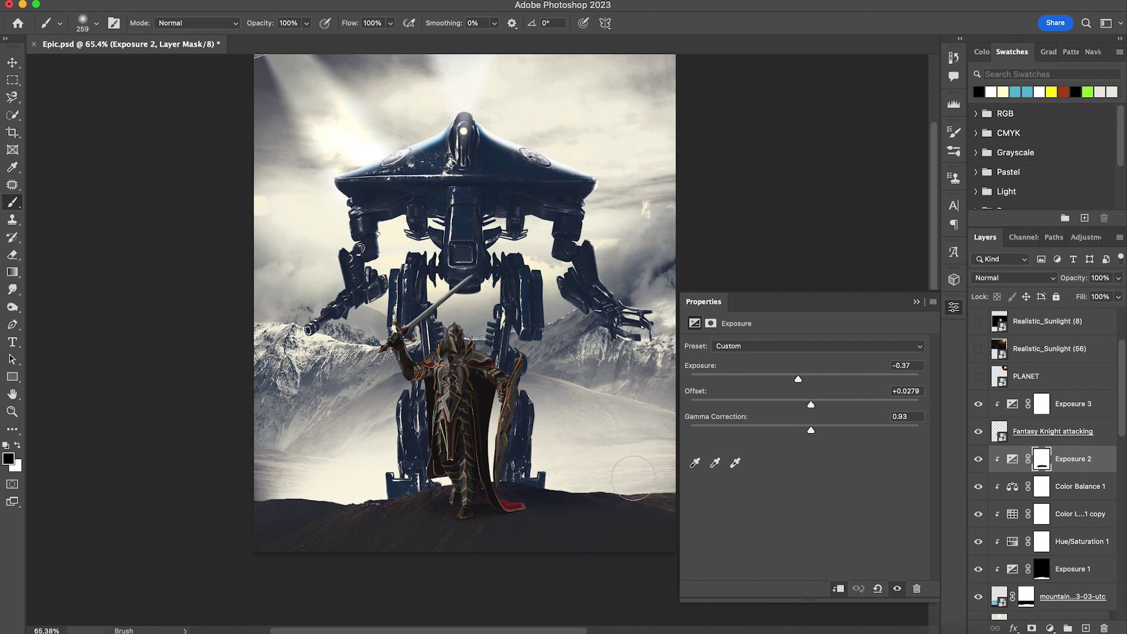
pyautogui.press('v')
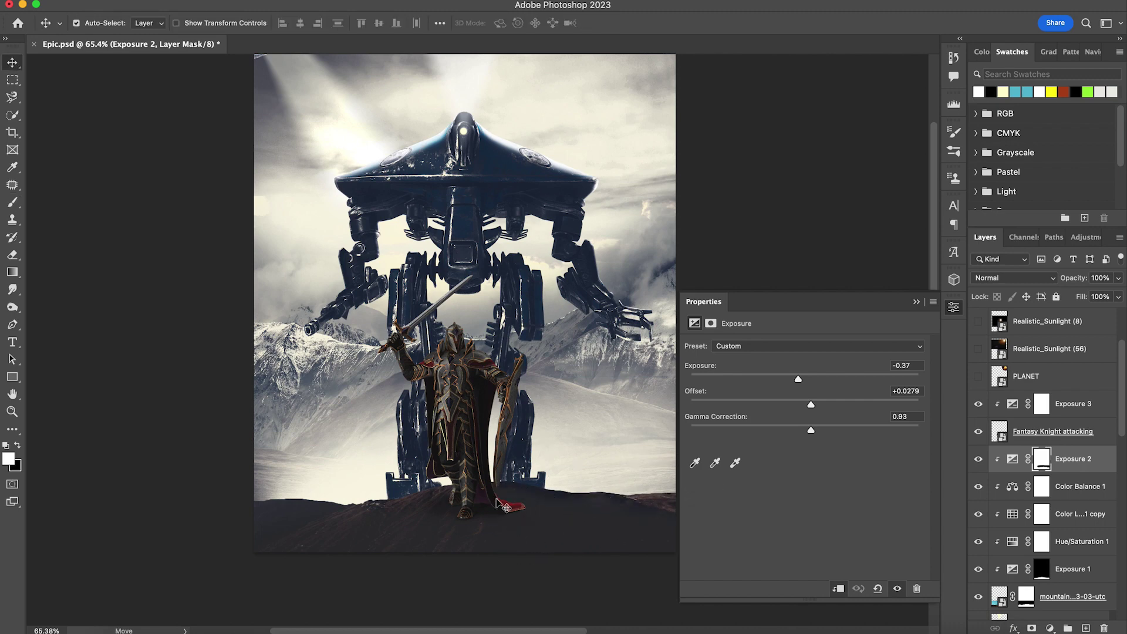
# Step: Nudge the knight to X 228 px, Y 1300 px and add a clipped Brightness/Contrast adjustment with brightness -34 and contrast 6
pyautogui.moveTo(462, 405)
pyautogui.mouseDown()
pyautogui.moveTo(460, 415)
pyautogui.moveTo(476, 415)
pyautogui.mouseUp()
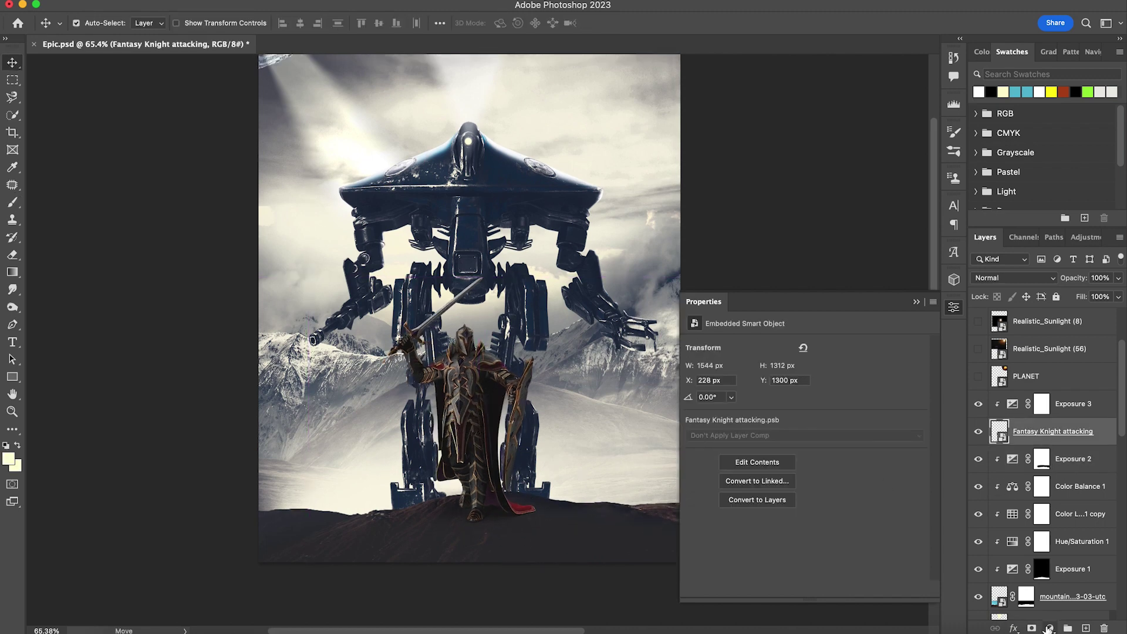
pyautogui.click(1049, 627)
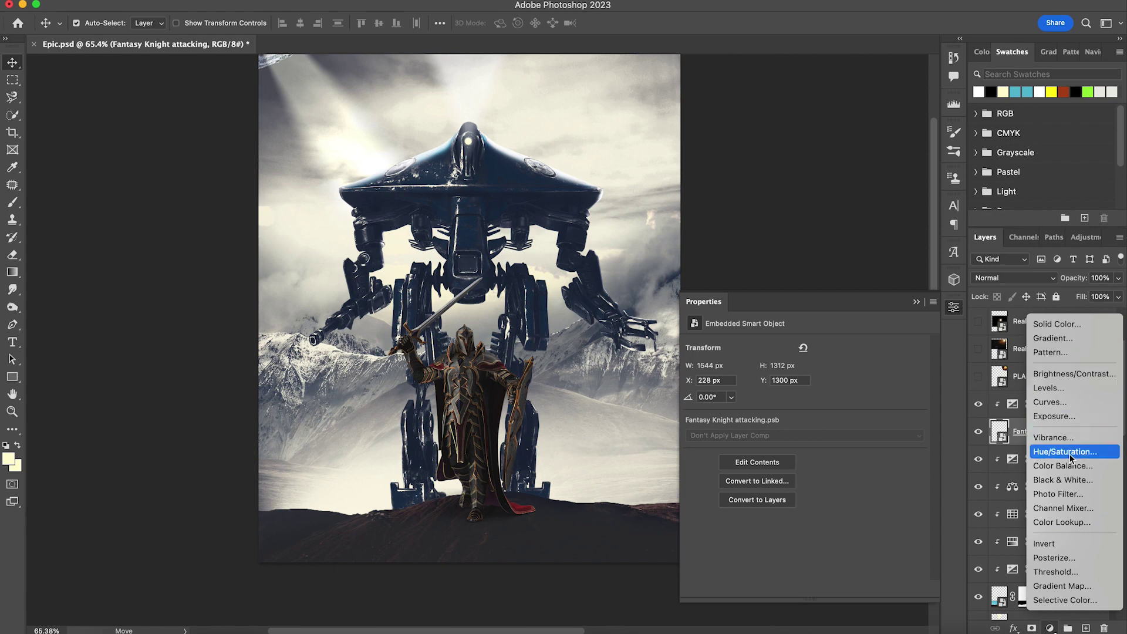
pyautogui.click(1062, 374)
pyautogui.moveTo(804, 385); pyautogui.dragTo(775, 385)
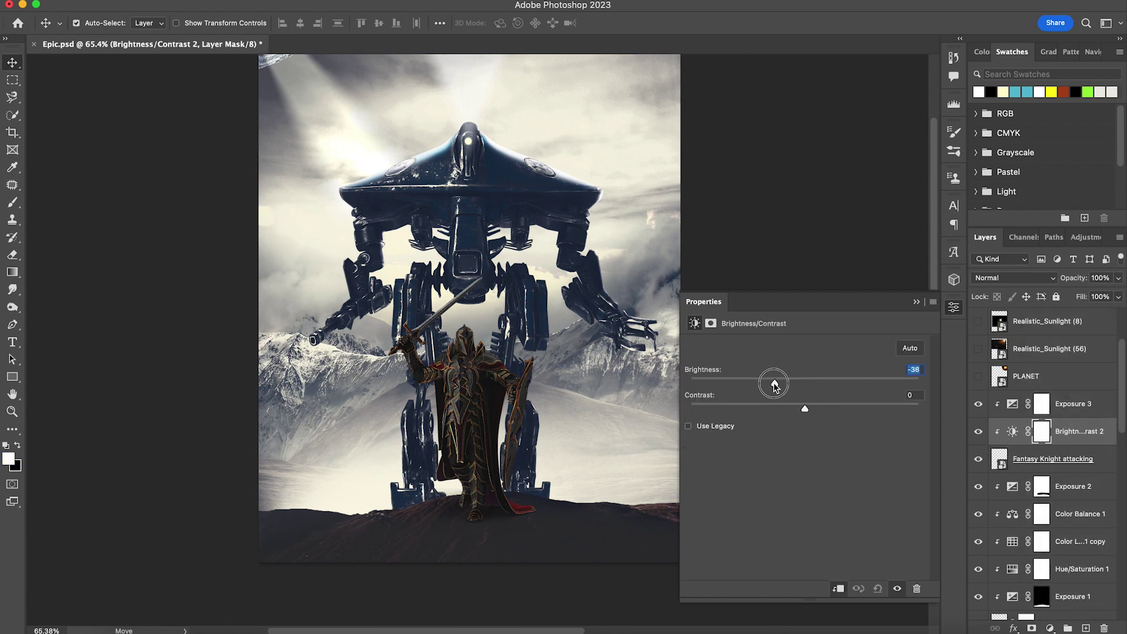
pyautogui.click(977, 431)
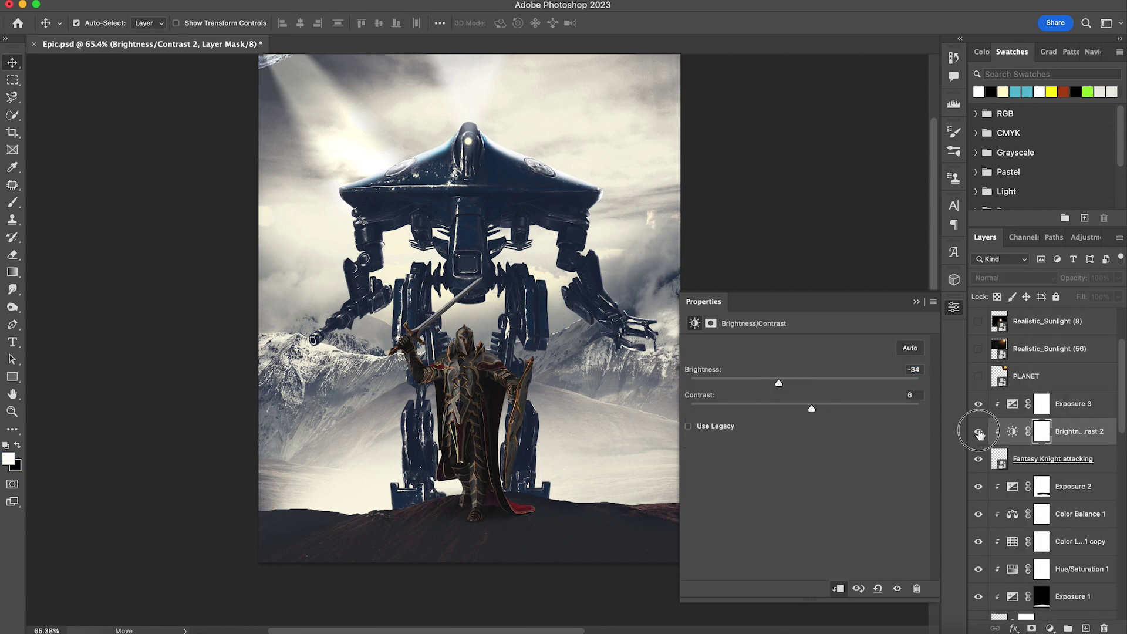
pyautogui.click(978, 432)
pyautogui.click(979, 404)
pyautogui.click(978, 404)
# Step: Paint black with a small brush on the Brightness/Contrast 2 mask along the sword blade and the knight's upper edges
pyautogui.click(1041, 431)
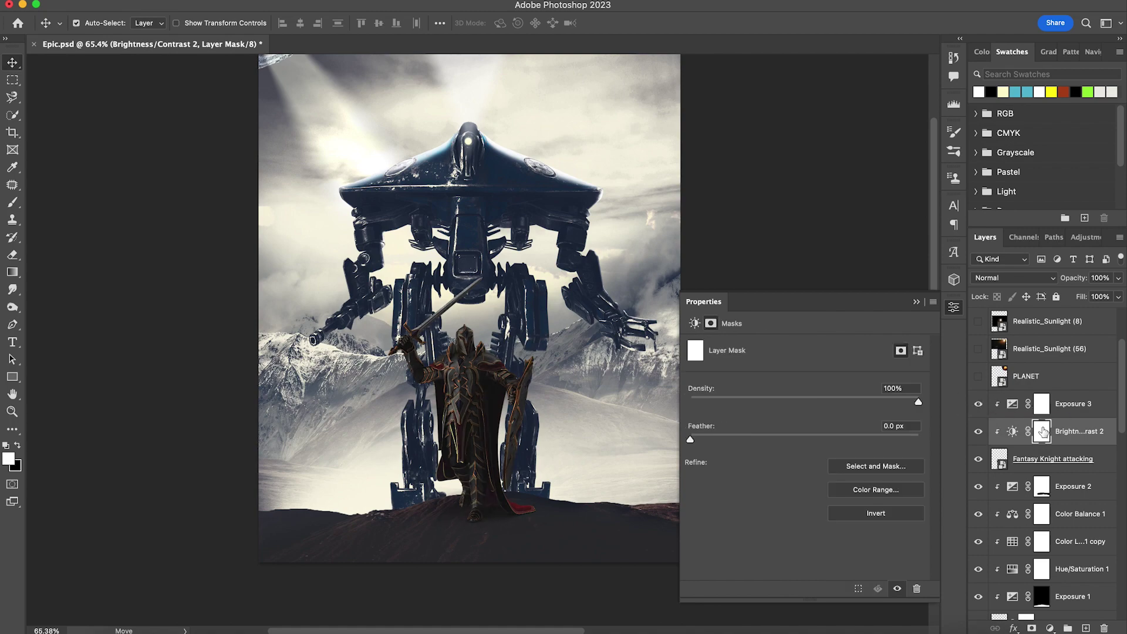
pyautogui.press('z')
pyautogui.moveTo(452, 338); pyautogui.dragTo(524, 403)
pyautogui.press('b')
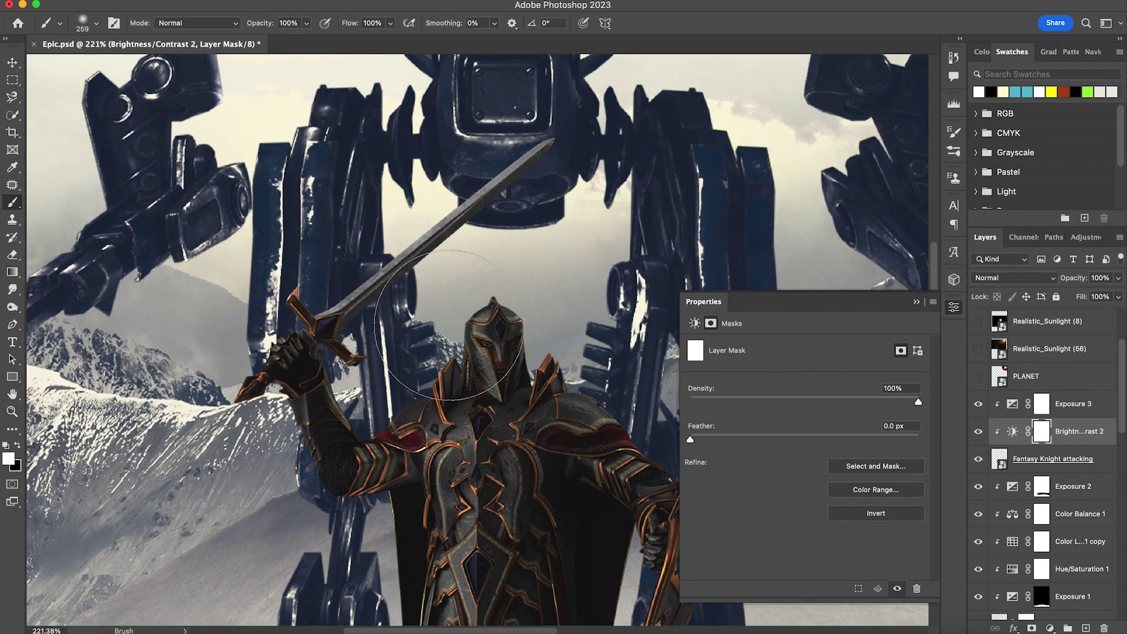
pyautogui.moveTo(406, 304); pyautogui.dragTo(334, 300)
pyautogui.moveTo(330, 298); pyautogui.dragTo(301, 305)
pyautogui.press('x')
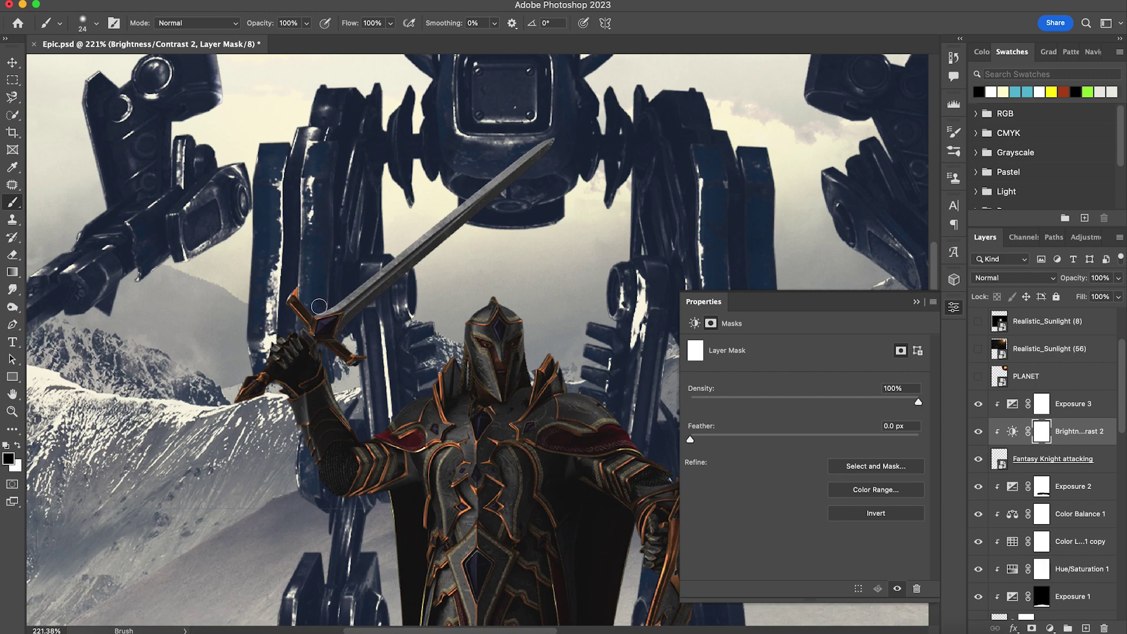
pyautogui.keyDown('shift'); pyautogui.click(548, 129); pyautogui.keyUp('shift')
pyautogui.moveTo(548, 130); pyautogui.dragTo(706, 106)
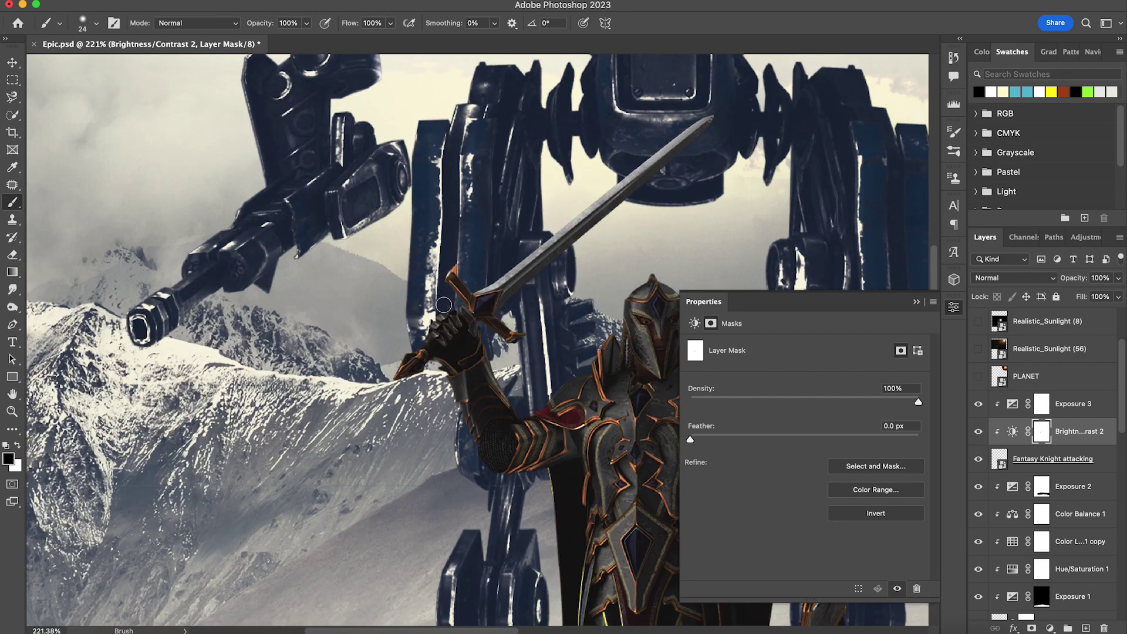
pyautogui.hscroll(5, 418, 345)
pyautogui.scroll(-2, 418, 344)
pyautogui.moveTo(397, 336); pyautogui.dragTo(406, 336)
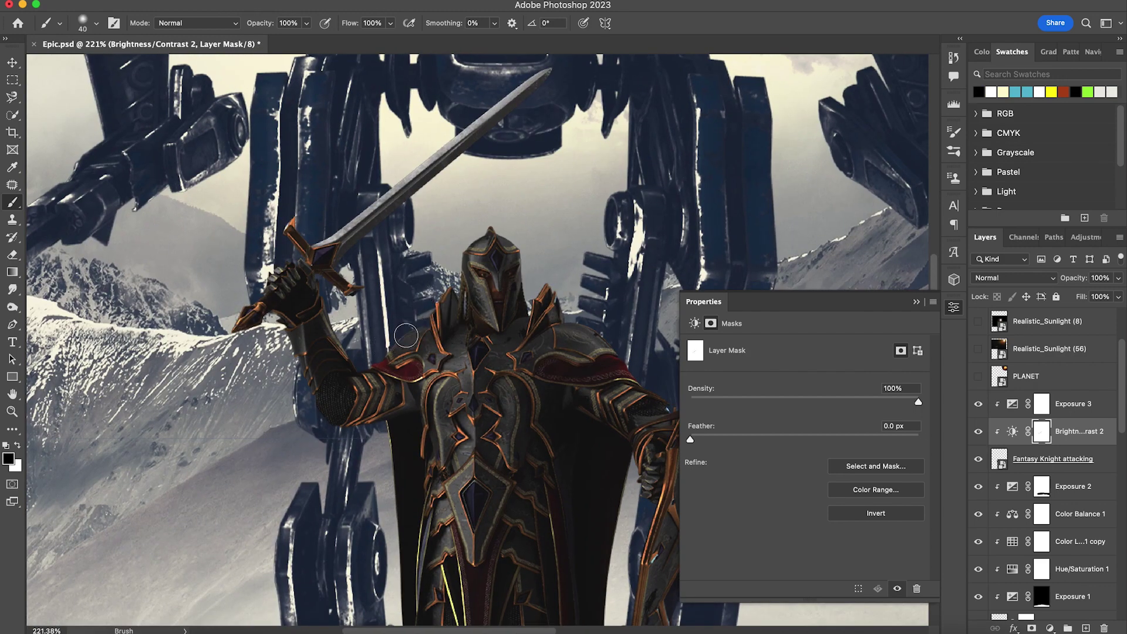
# Step: Set the knight's Brightness/Contrast 2 to brightness -92 and contrast -1, and paint black on its mask along the shoulder, shield and cape
pyautogui.click(1012, 431)
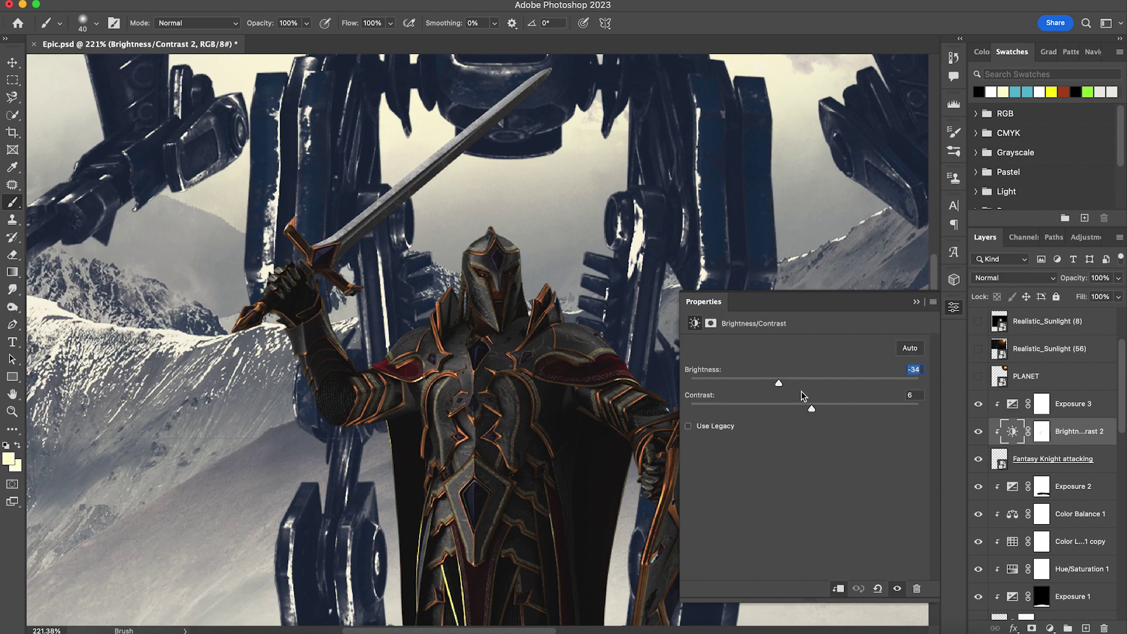
pyautogui.moveTo(805, 379); pyautogui.dragTo(735, 384)
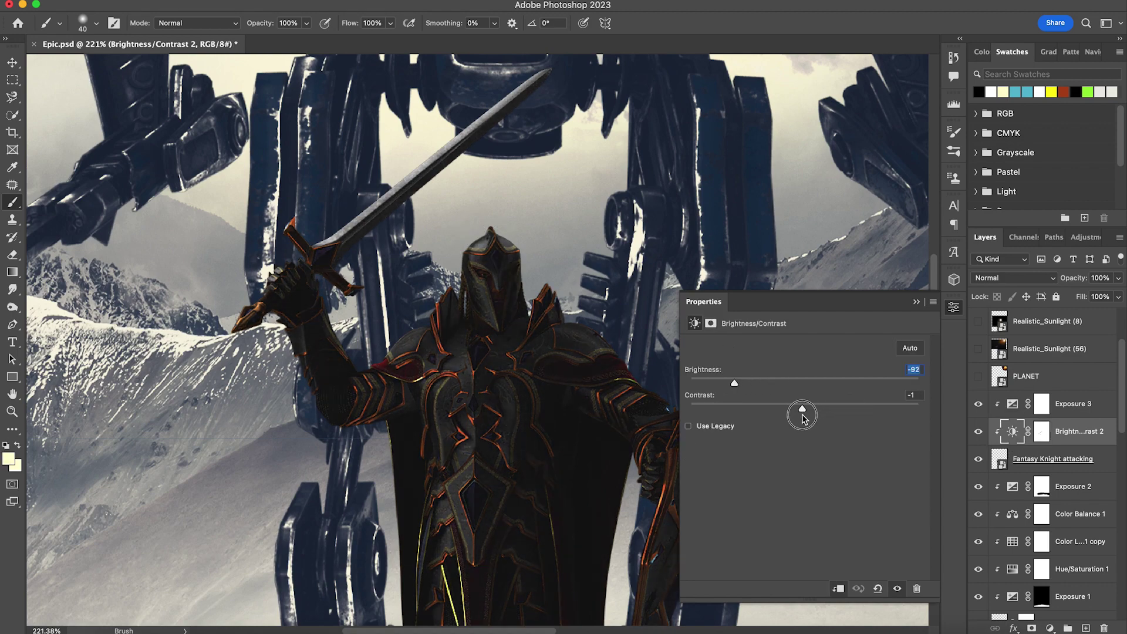
pyautogui.scroll(-2, 503, 400)
pyautogui.hscroll(2, 504, 399)
pyautogui.click(1041, 432)
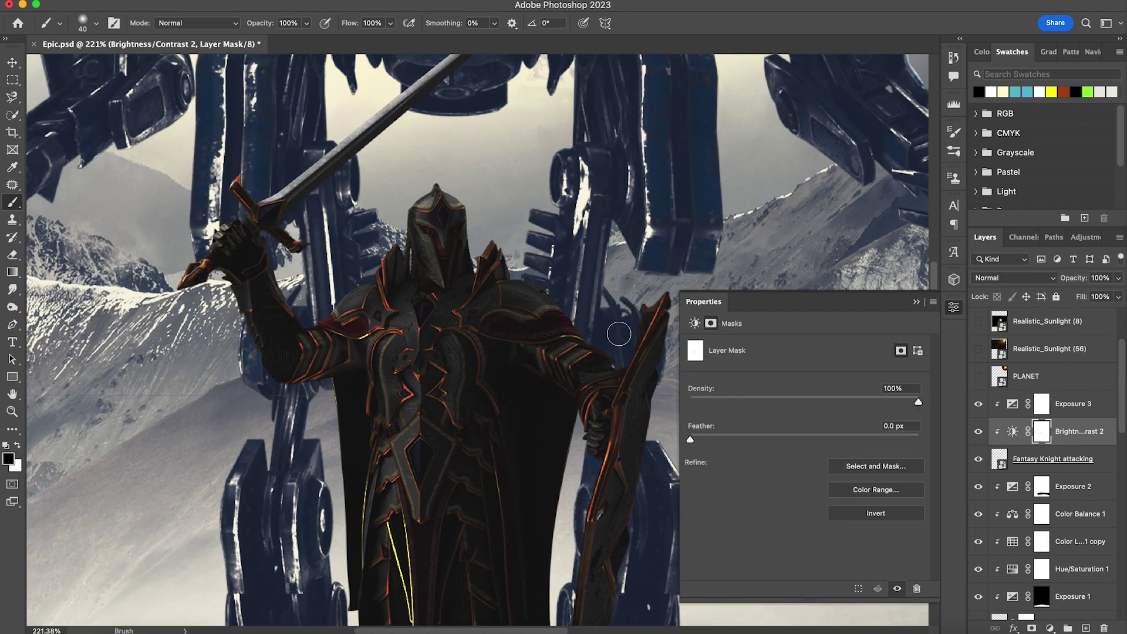
pyautogui.moveTo(529, 289)
pyautogui.mouseDown()
pyautogui.moveTo(547, 310)
pyautogui.moveTo(528, 269)
pyautogui.moveTo(558, 297)
pyautogui.moveTo(528, 281)
pyautogui.mouseUp()
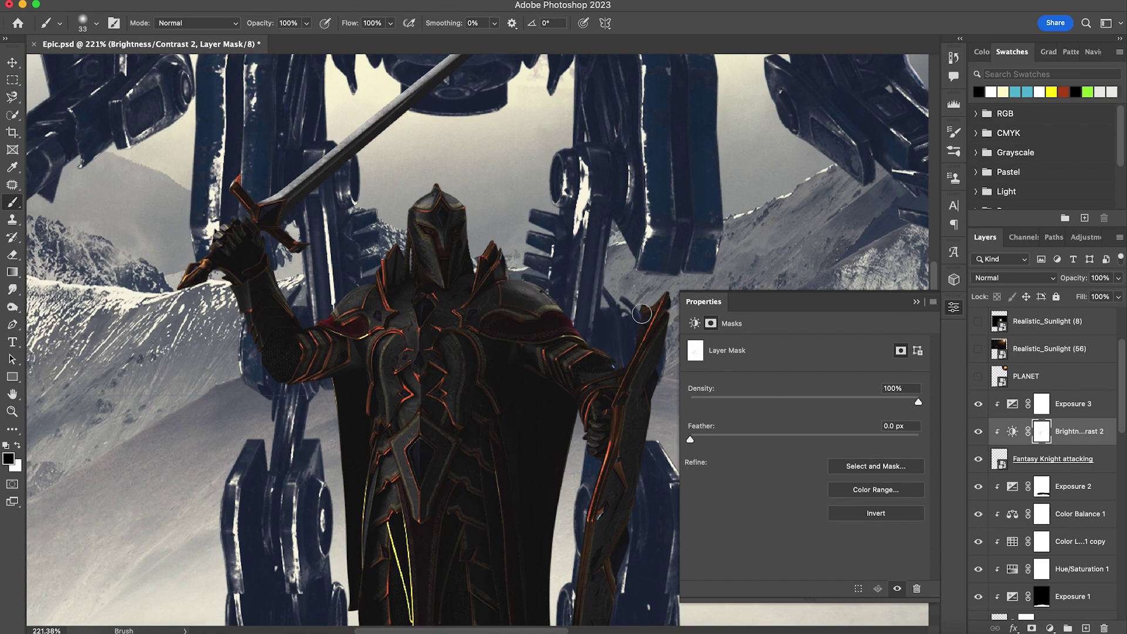
pyautogui.moveTo(624, 348)
pyautogui.mouseDown()
pyautogui.moveTo(446, 254)
pyautogui.moveTo(465, 327)
pyautogui.moveTo(405, 622)
pyautogui.mouseUp()
pyautogui.scroll(-3, 405, 620)
pyautogui.moveTo(510, 159); pyautogui.dragTo(515, 158)
pyautogui.moveTo(509, 115)
pyautogui.mouseDown()
pyautogui.moveTo(477, 208)
pyautogui.moveTo(441, 374)
pyautogui.moveTo(436, 534)
pyautogui.mouseUp()
pyautogui.press('super+0')
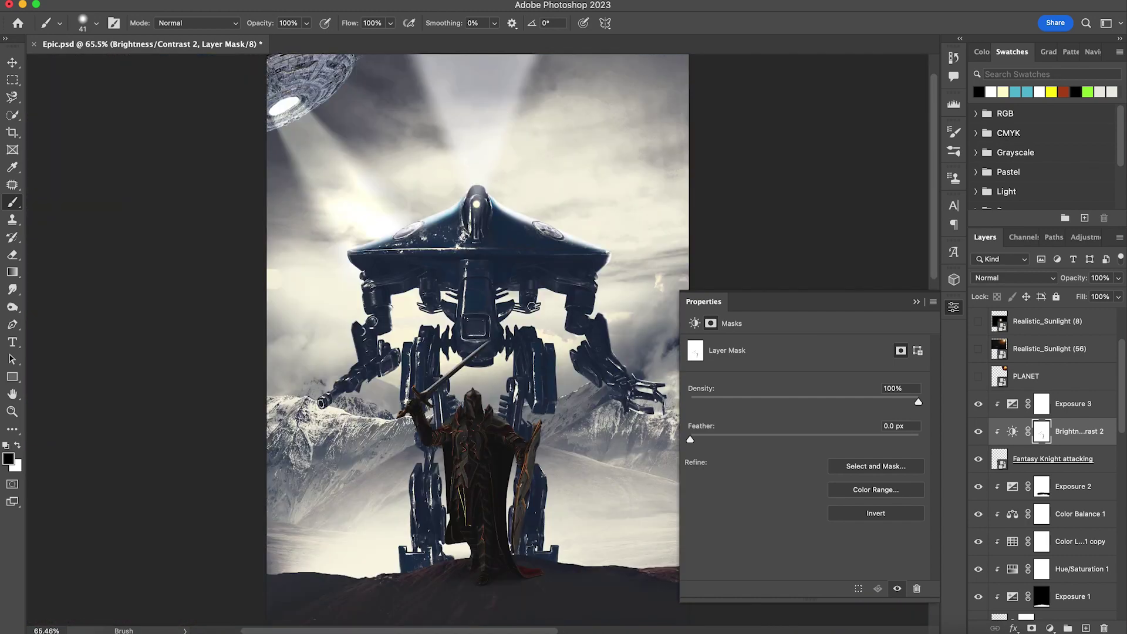
# Step: Load the Brightness/Contrast 2 mask as a selection and reproduce the same mask on Exposure 3
pyautogui.keyDown('super'); pyautogui.click(1044, 431); pyautogui.keyUp('super')
pyautogui.click(1043, 404)
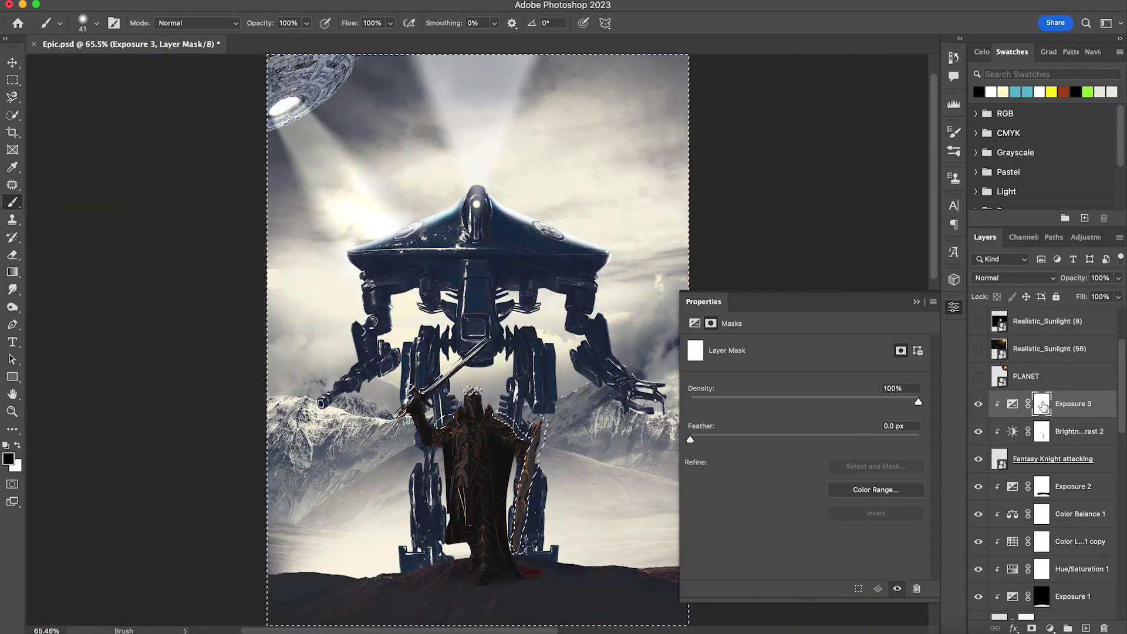
pyautogui.press('x')
pyautogui.press('super+BackSpace')
pyautogui.press('super+d')
pyautogui.press('super+i')
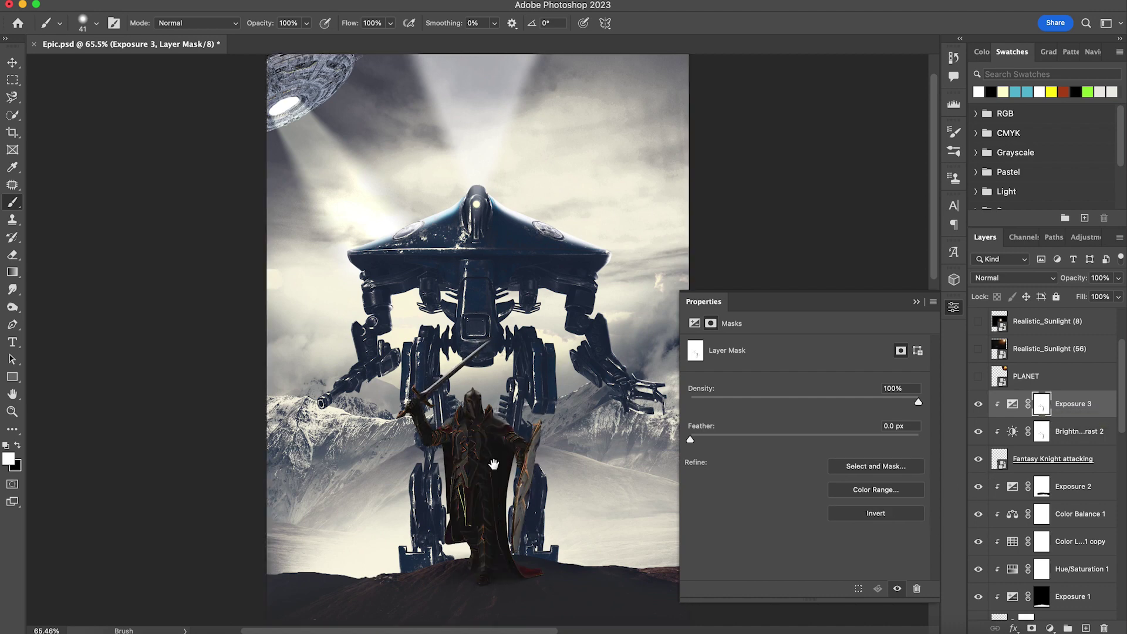
# Step: Lower the exposure of Exposure 2 to about -0.96 and reduce its gamma correction to darken the hill
pyautogui.moveTo(493, 464); pyautogui.dragTo(495, 421)
pyautogui.press('v')
pyautogui.click(1009, 489)
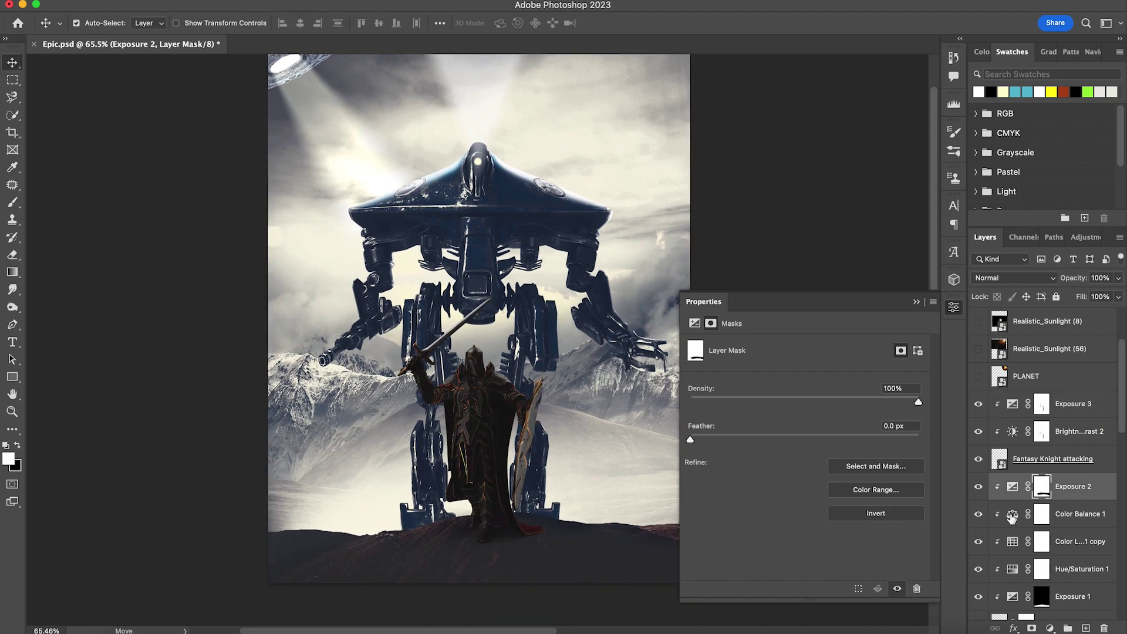
pyautogui.click(1012, 488)
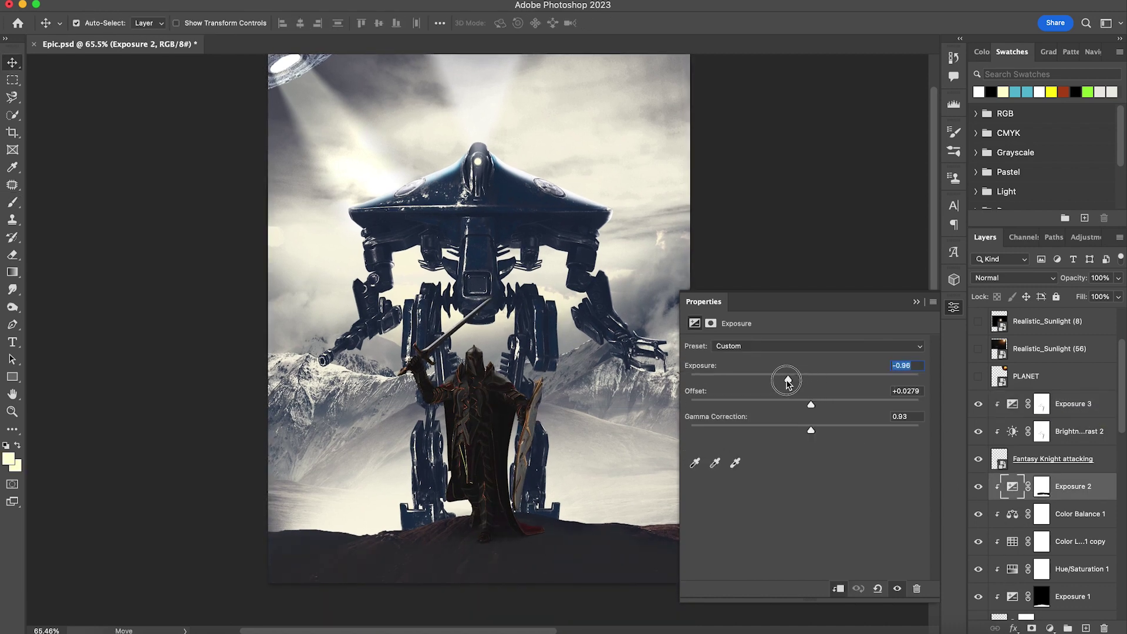
pyautogui.moveTo(806, 433); pyautogui.dragTo(822, 436)
# Step: Select the knight layer together with its Exposure 3 and Brightness/Contrast 2 adjustments and shift them slightly as one
pyautogui.moveTo(630, 468); pyautogui.dragTo(620, 466)
pyautogui.moveTo(480, 444); pyautogui.dragTo(460, 456)
pyautogui.press('super+z')
pyautogui.keyDown('shift'); pyautogui.click(1052, 460); pyautogui.keyUp('shift')
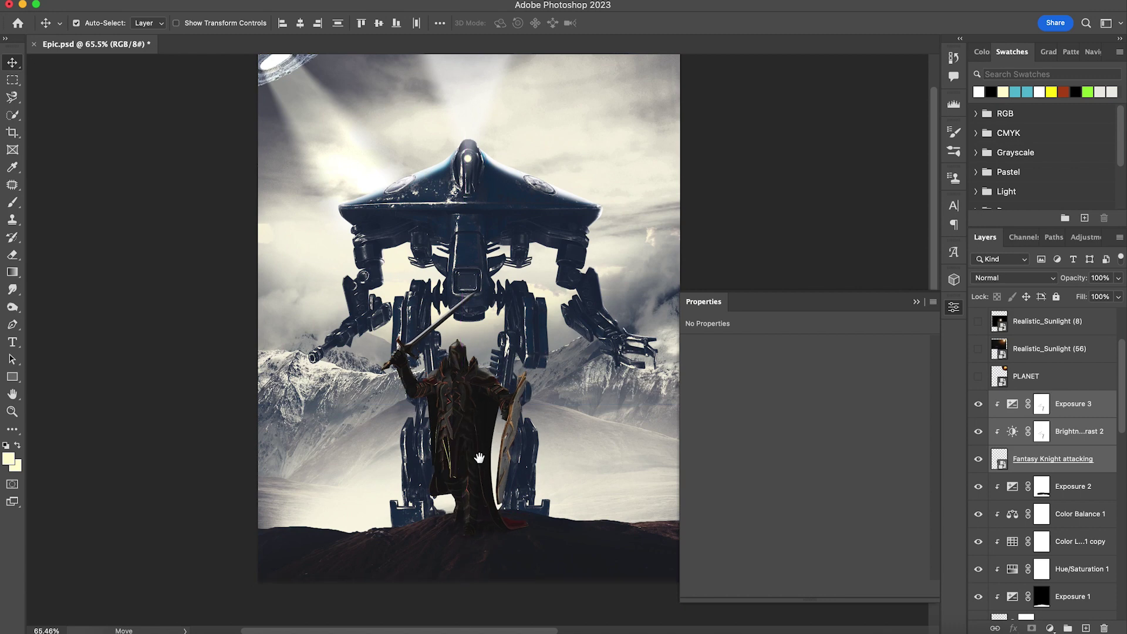
pyautogui.moveTo(979, 431)
pyautogui.mouseDown()
pyautogui.moveTo(979, 407)
pyautogui.moveTo(979, 431)
pyautogui.mouseUp()
pyautogui.moveTo(497, 405); pyautogui.dragTo(498, 409)
# Step: Paint black on the Exposure 3 mask over the knight's sword side and shield, and open the Exposure 3 settings
pyautogui.click(1043, 407)
pyautogui.press('b')
pyautogui.moveTo(506, 363)
pyautogui.mouseDown()
pyautogui.moveTo(518, 364)
pyautogui.moveTo(494, 377)
pyautogui.moveTo(517, 376)
pyautogui.mouseUp()
pyautogui.press('x')
pyautogui.moveTo(459, 304)
pyautogui.mouseDown()
pyautogui.moveTo(419, 312)
pyautogui.moveTo(444, 227)
pyautogui.moveTo(324, 303)
pyautogui.moveTo(291, 304)
pyautogui.mouseUp()
pyautogui.moveTo(569, 381); pyautogui.dragTo(559, 275)
pyautogui.doubleClick(1107, 403)
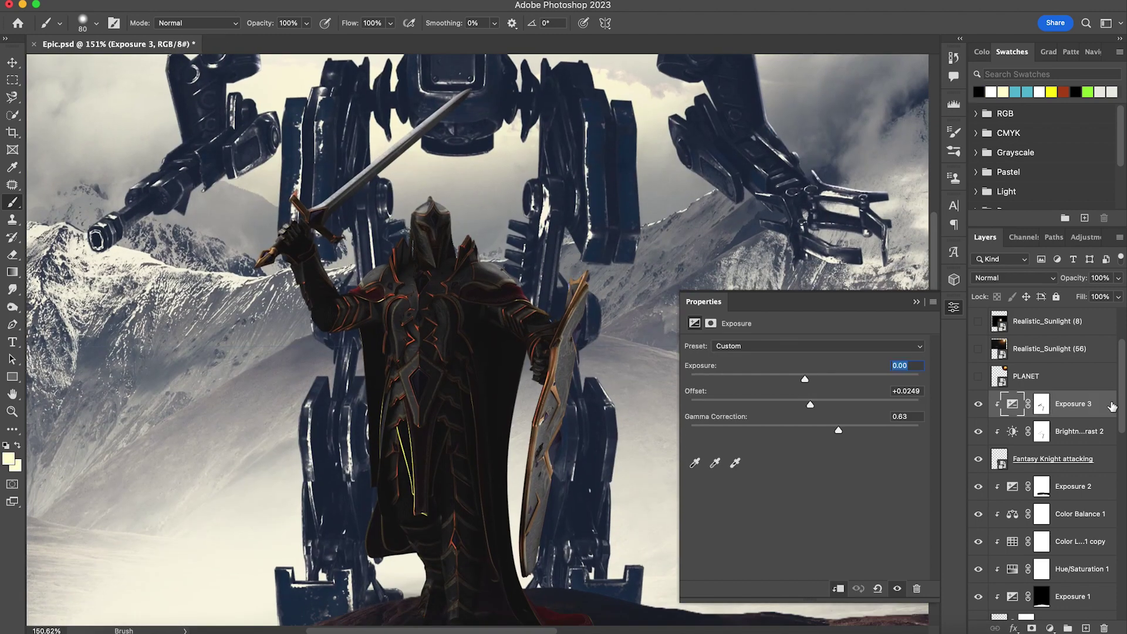
# Step: Restrict Exposure 3 and Brightness/Contrast 2 with Blend If, pulling each one's underlying-layer highlight slider far toward the shadows
pyautogui.moveTo(883, 548); pyautogui.dragTo(773, 552)
pyautogui.click(1045, 305)
pyautogui.doubleClick(1111, 433)
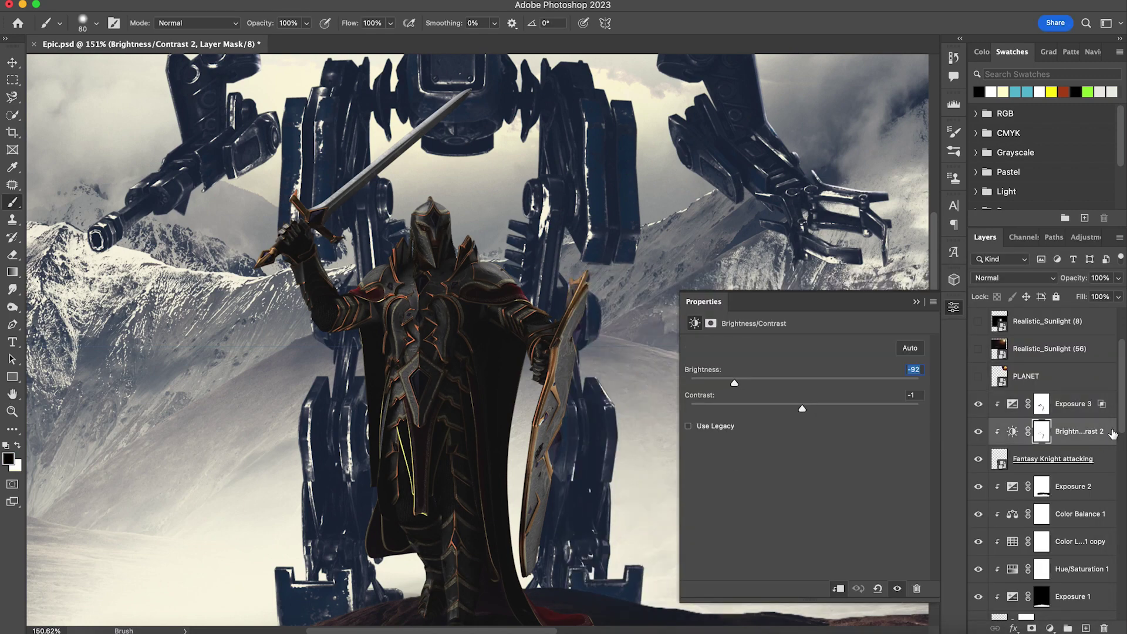
pyautogui.moveTo(926, 546); pyautogui.dragTo(798, 552)
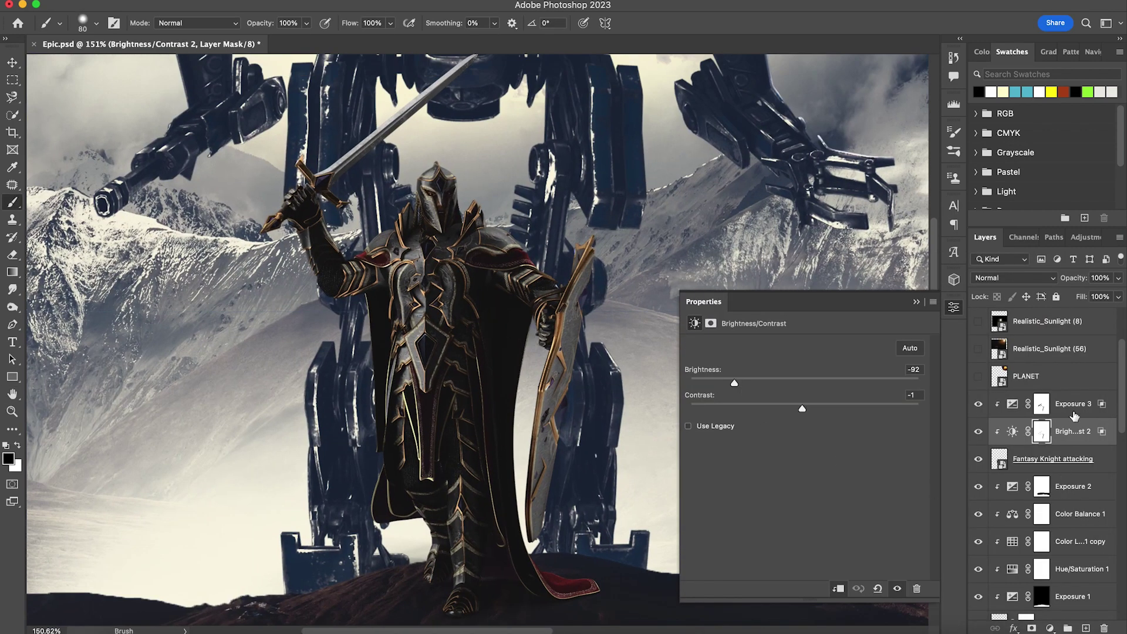
# Step: Add clipped Hue/Saturation and Color Balance adjustments above Exposure 3, setting the Color Balance shadows to red +16, green +13 and blue +10
pyautogui.click(1074, 415)
pyautogui.click(1050, 628)
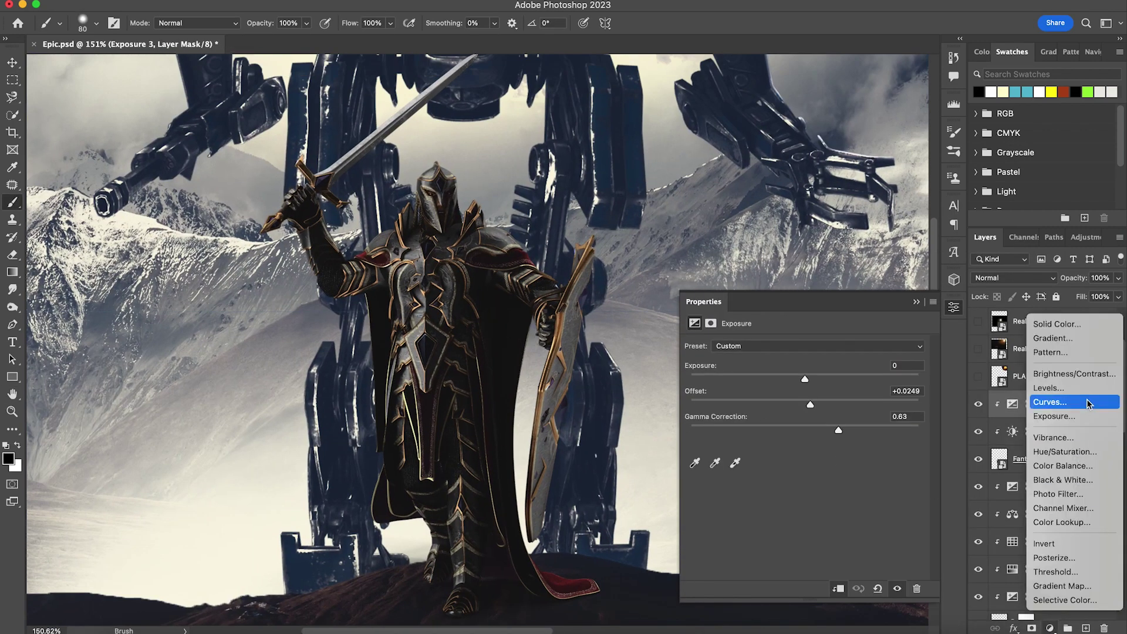
pyautogui.click(1083, 433)
pyautogui.click(807, 383)
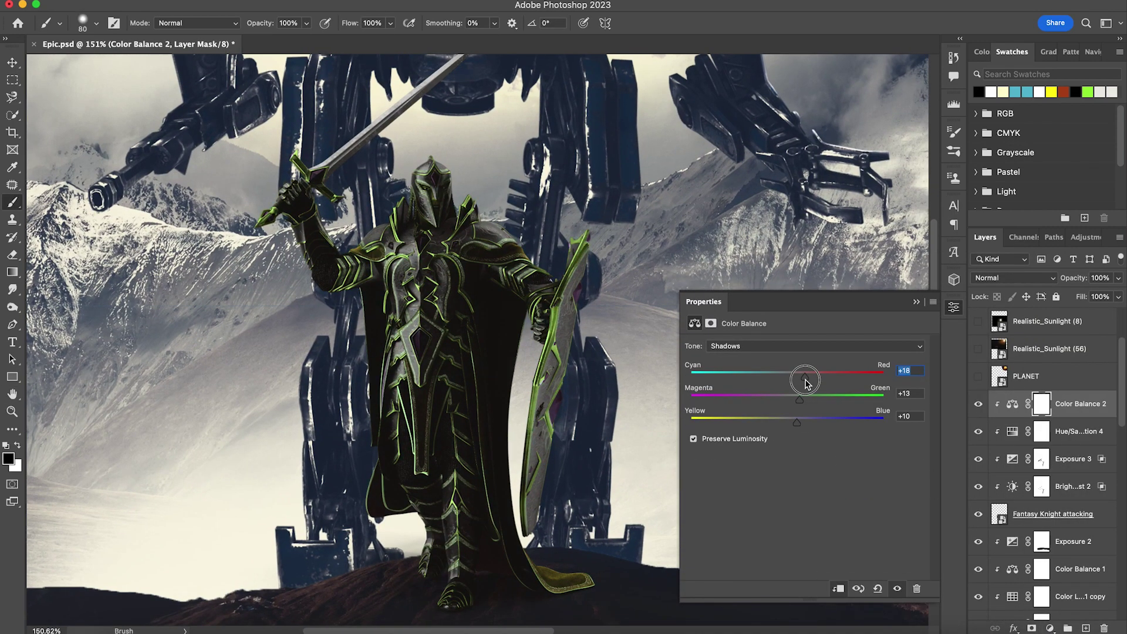
pyautogui.press('super+0')
pyautogui.press('v')
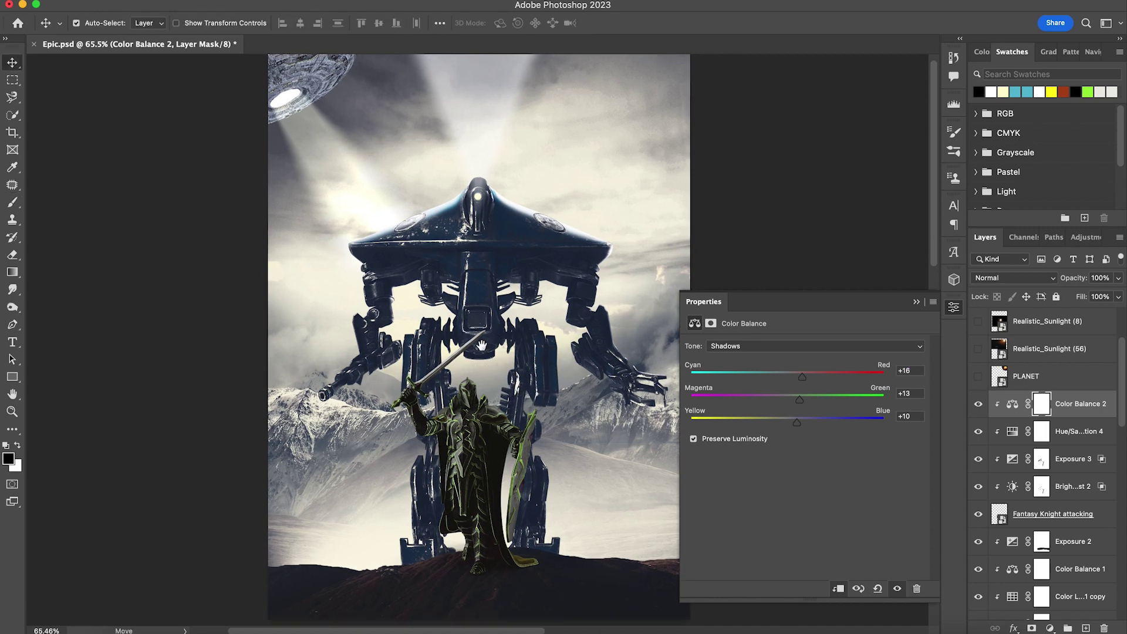
# Step: Add a clipped layer above Color Balance 2, brush pale yellow light onto the sword and set its blend mode to Linear Dodge (Add)
pyautogui.scroll(5, 463, 368)
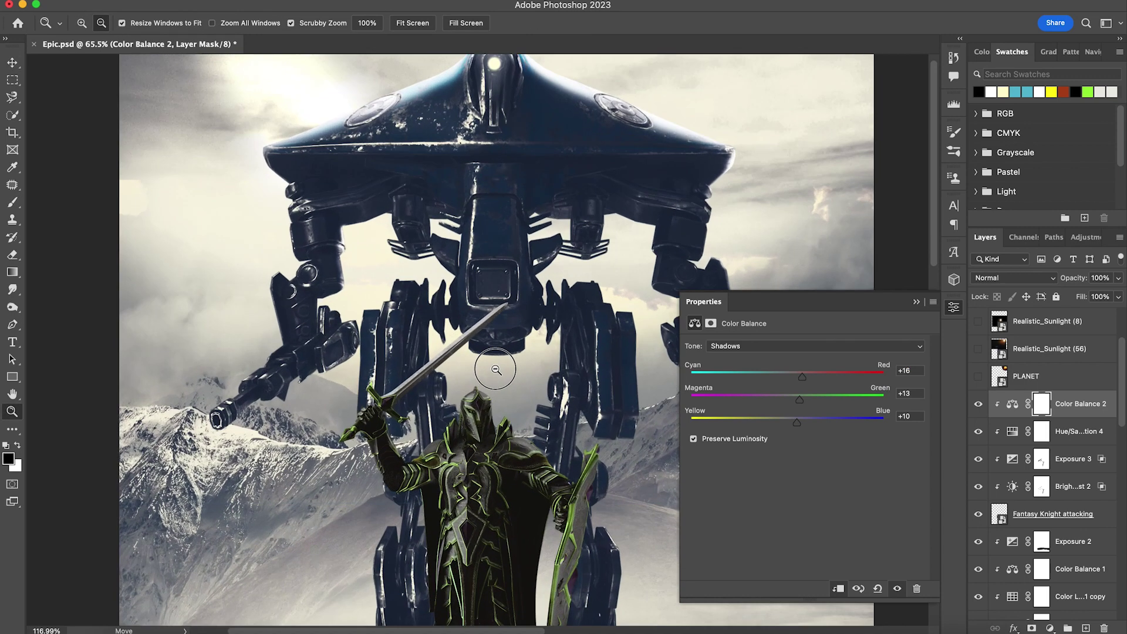
pyautogui.click(1085, 627)
pyautogui.press('b')
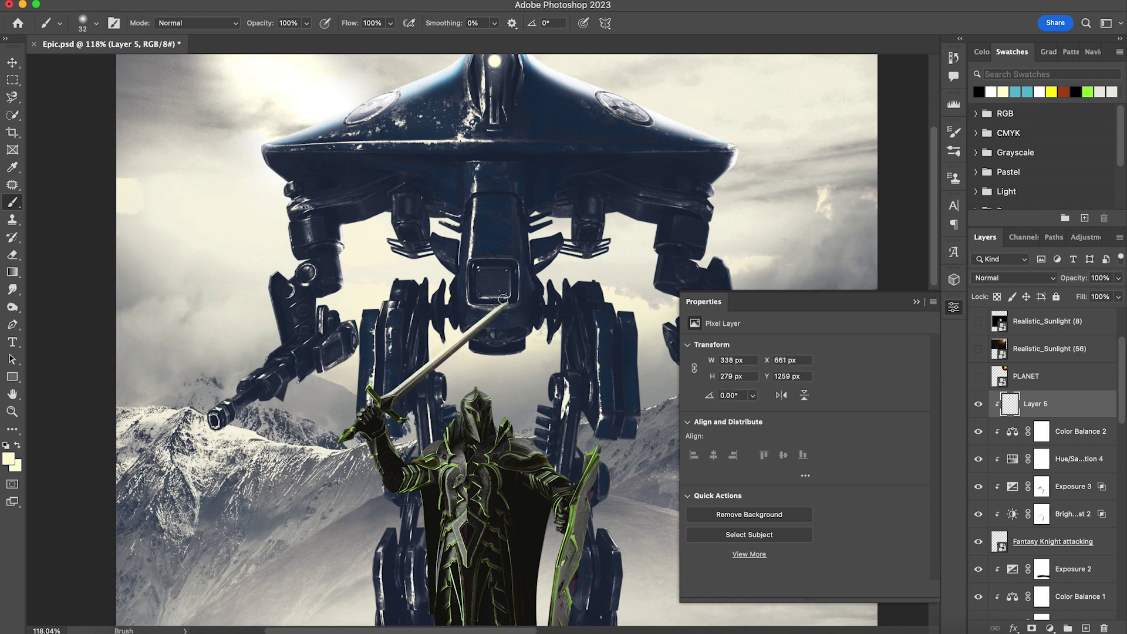
pyautogui.scroll(4, 503, 300)
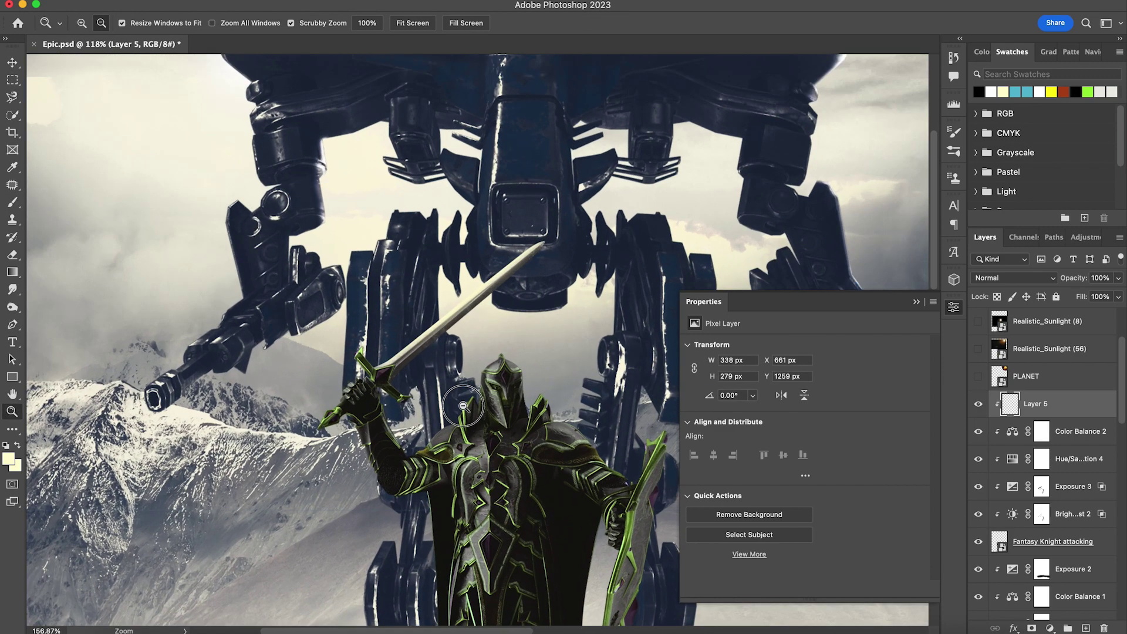
pyautogui.click(1003, 278)
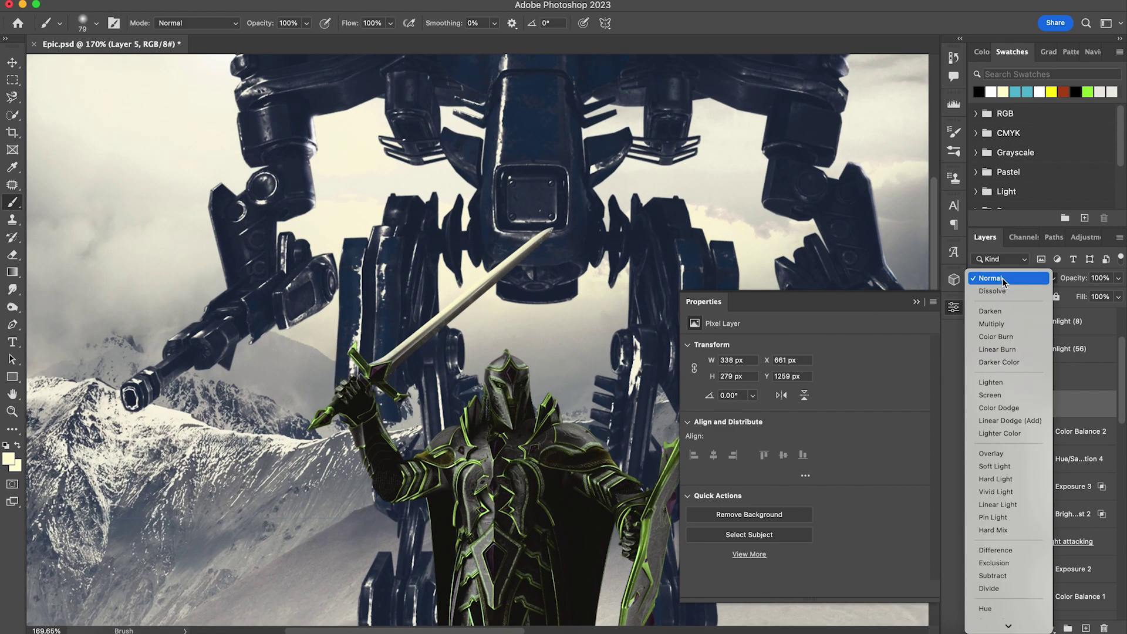
pyautogui.click(1010, 420)
# Step: Paint pale yellow highlights on the knight's helmet, sword-side shoulder and raised hand on Layer 5
pyautogui.moveTo(562, 421); pyautogui.dragTo(533, 401)
pyautogui.moveTo(464, 346); pyautogui.dragTo(451, 342)
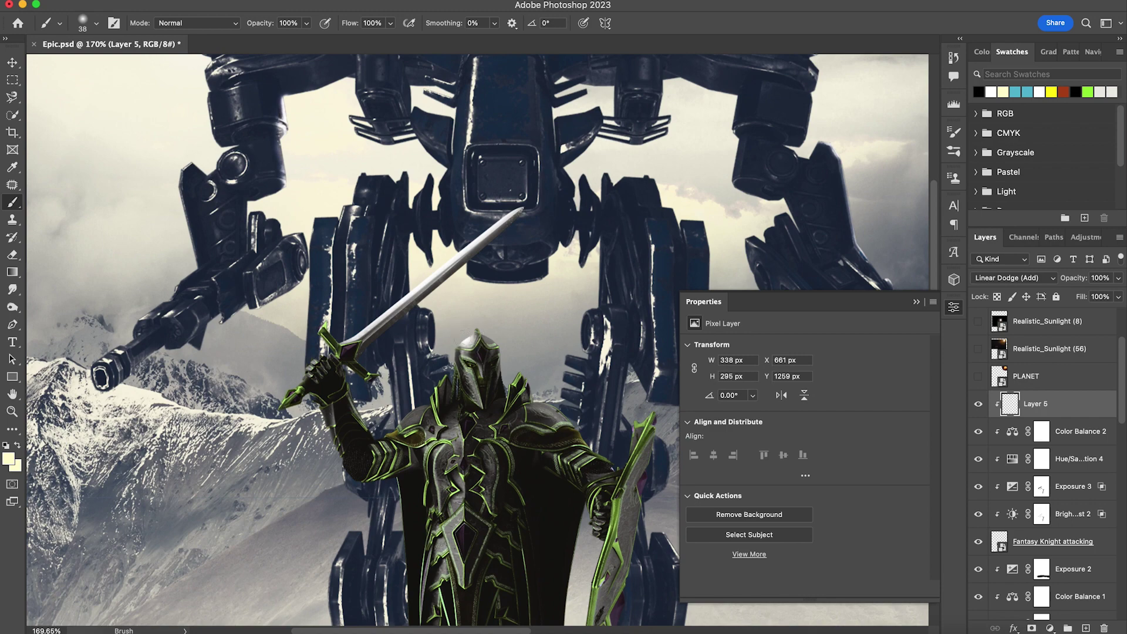
pyautogui.keyDown('ctrl'); pyautogui.keyDown('alt'); pyautogui.click(419, 402); pyautogui.keyUp('alt'); pyautogui.keyUp('ctrl')
pyautogui.moveTo(425, 387); pyautogui.dragTo(428, 415)
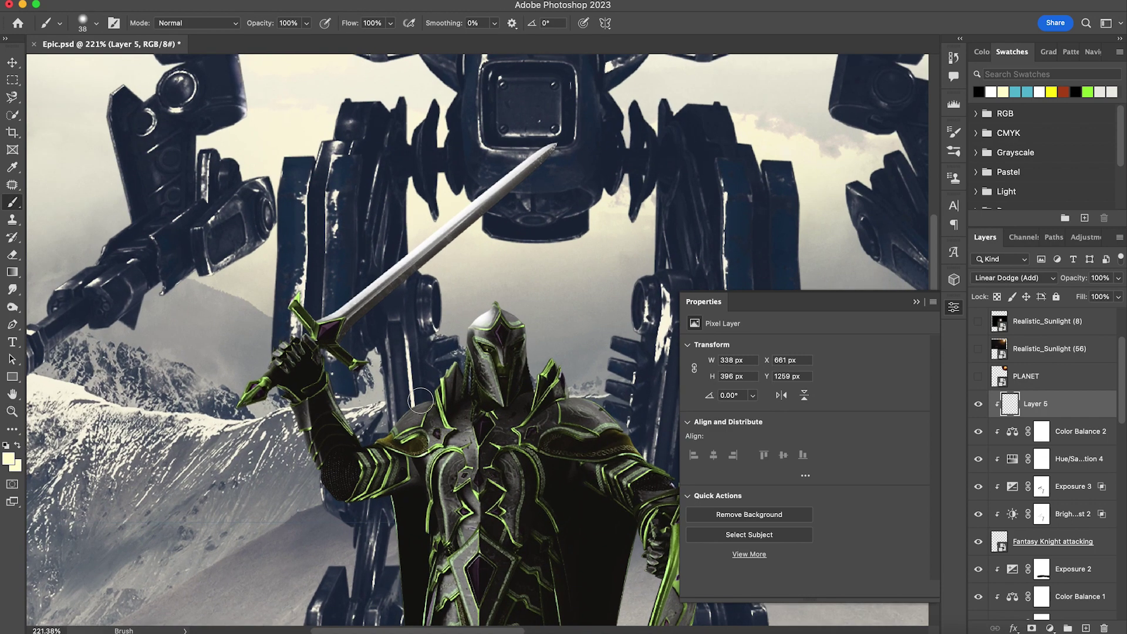
pyautogui.moveTo(292, 338); pyautogui.dragTo(270, 339)
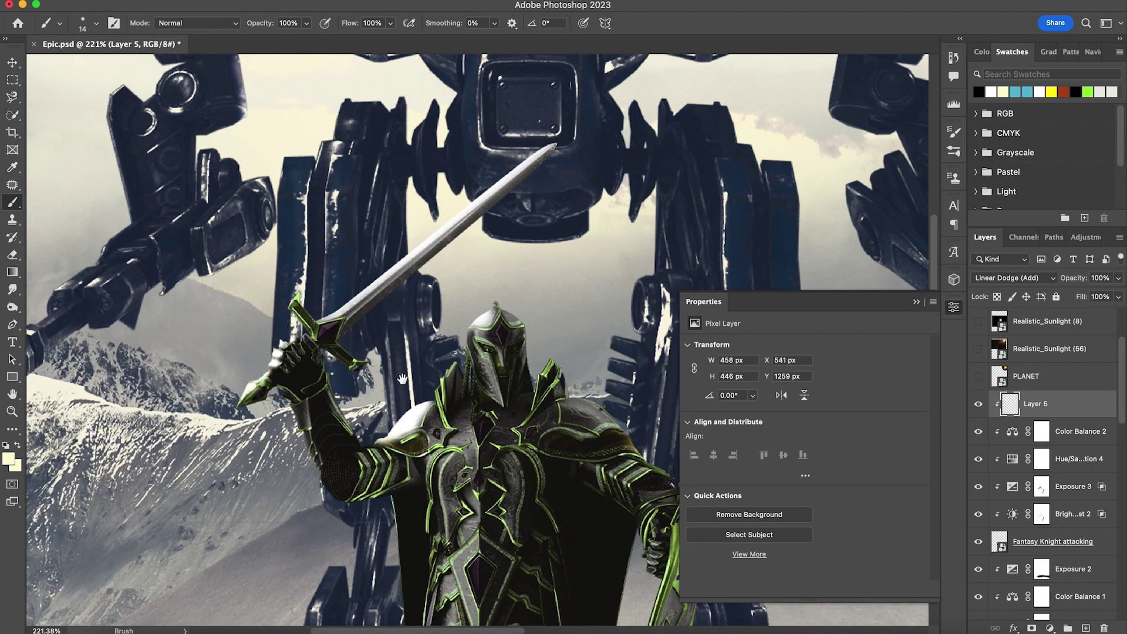
pyautogui.moveTo(402, 379); pyautogui.dragTo(358, 322)
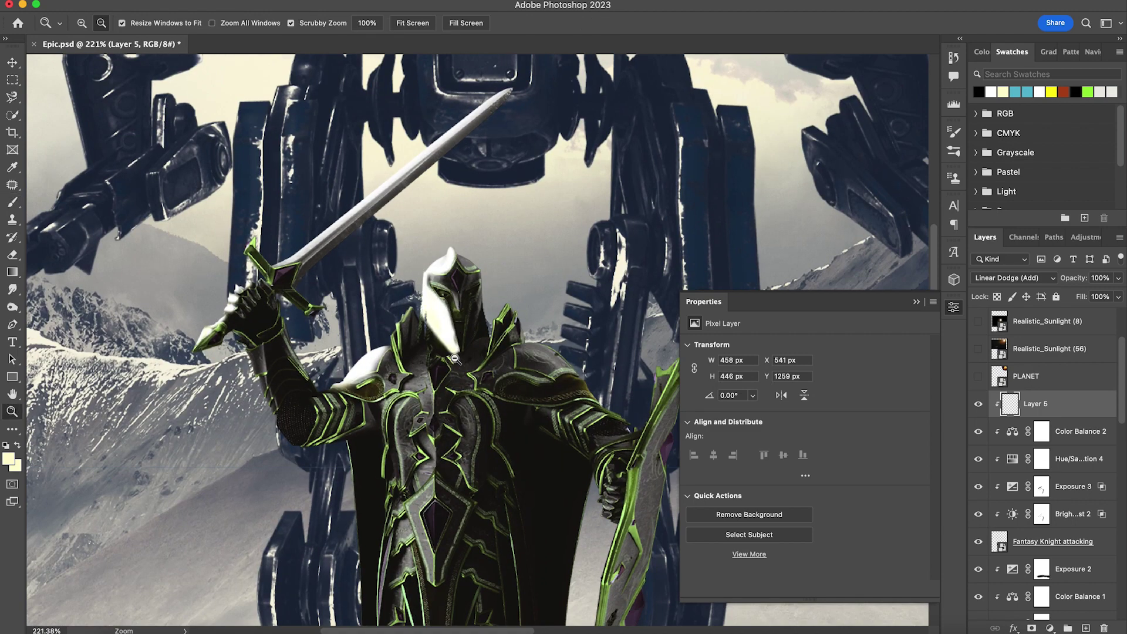
pyautogui.scroll(-3, 447, 352)
pyautogui.moveTo(432, 325); pyautogui.dragTo(443, 326)
# Step: Split Layer 5's Blend If underlying-layer shadow slider to 0 / 139 so the painted light fades over dark areas
pyautogui.doubleClick(1088, 405)
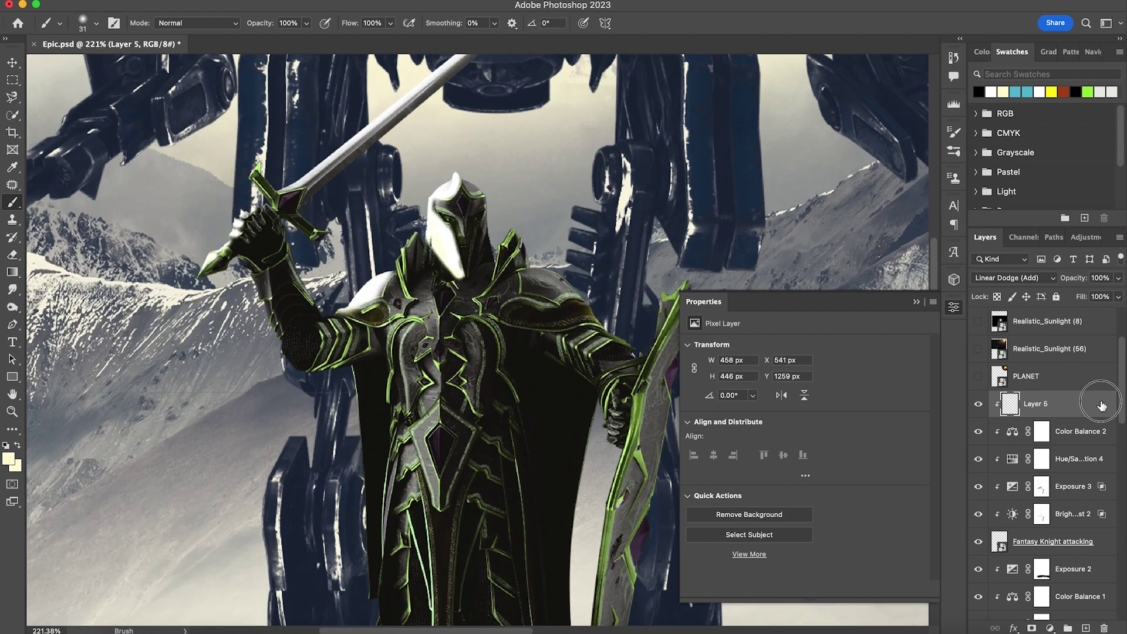
pyautogui.moveTo(756, 545); pyautogui.dragTo(726, 555)
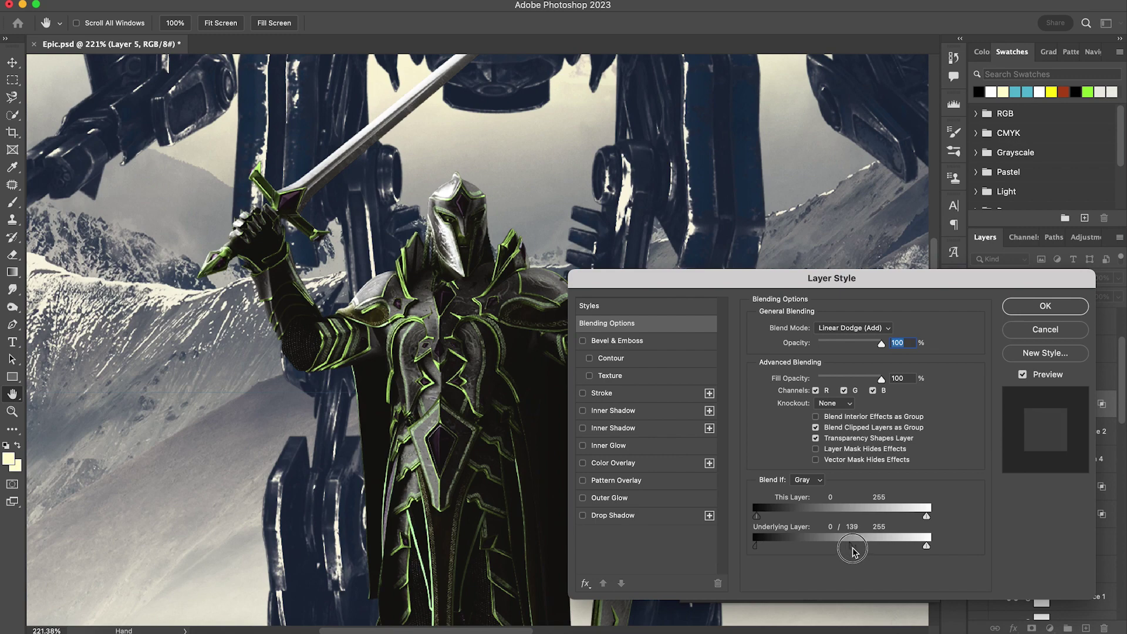
pyautogui.click(1045, 306)
# Step: Paint more pale yellow highlights on Layer 5 along the knight's sword arm, shoulder spikes, chest and front armor
pyautogui.press('b')
pyautogui.scroll(-3, 407, 336)
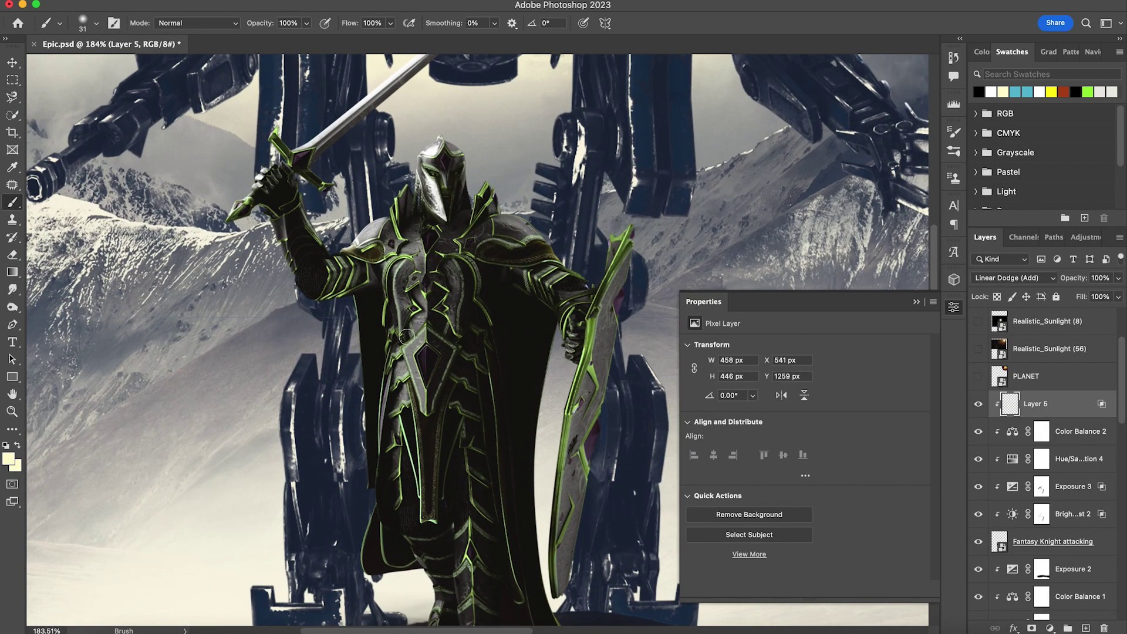
pyautogui.moveTo(269, 246); pyautogui.dragTo(261, 246)
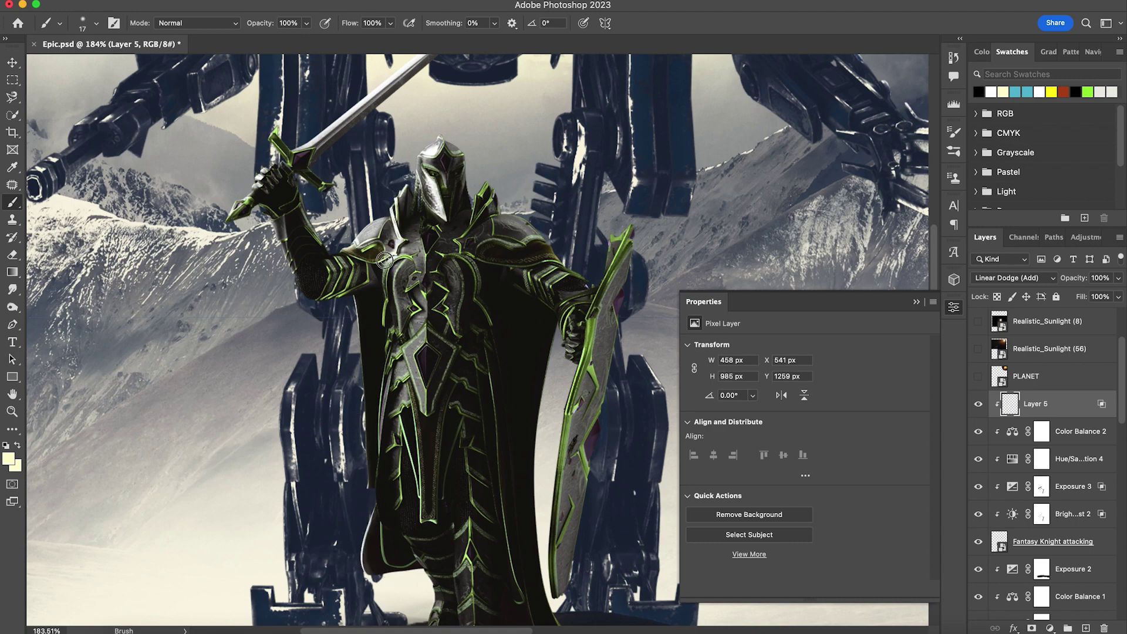
pyautogui.moveTo(405, 273)
pyautogui.mouseDown()
pyautogui.moveTo(434, 260)
pyautogui.moveTo(440, 137)
pyautogui.moveTo(410, 357)
pyautogui.moveTo(433, 377)
pyautogui.moveTo(413, 505)
pyautogui.mouseUp()
pyautogui.moveTo(392, 381)
pyautogui.mouseDown()
pyautogui.moveTo(385, 434)
pyautogui.moveTo(359, 395)
pyautogui.moveTo(386, 465)
pyautogui.mouseUp()
pyautogui.press('super+0')
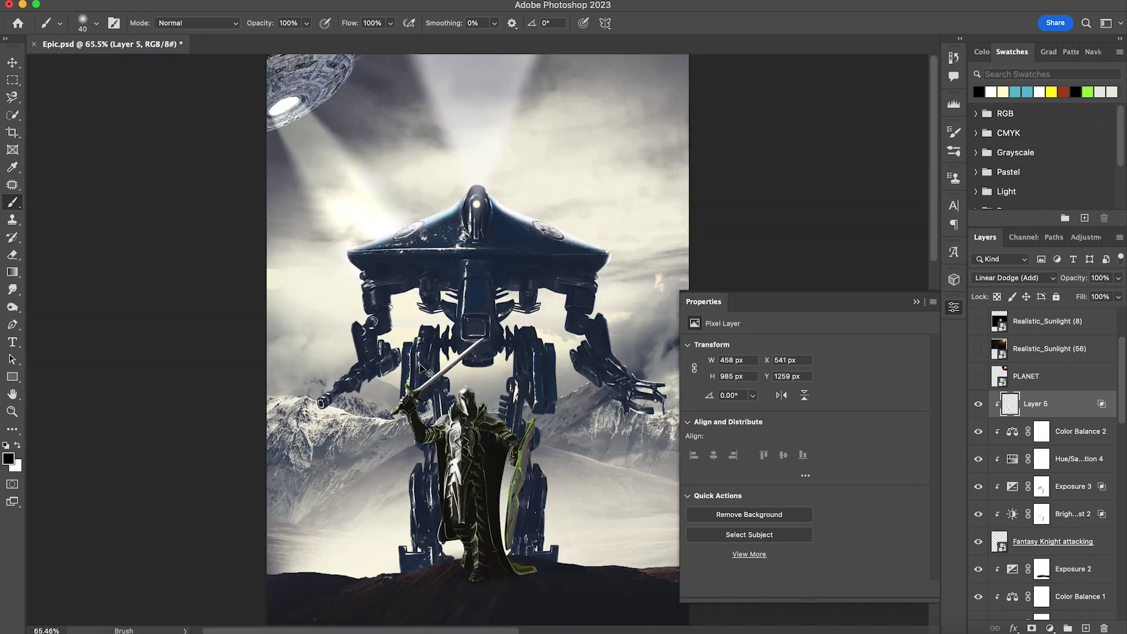
pyautogui.press('v')
pyautogui.scroll(-1, 484, 344)
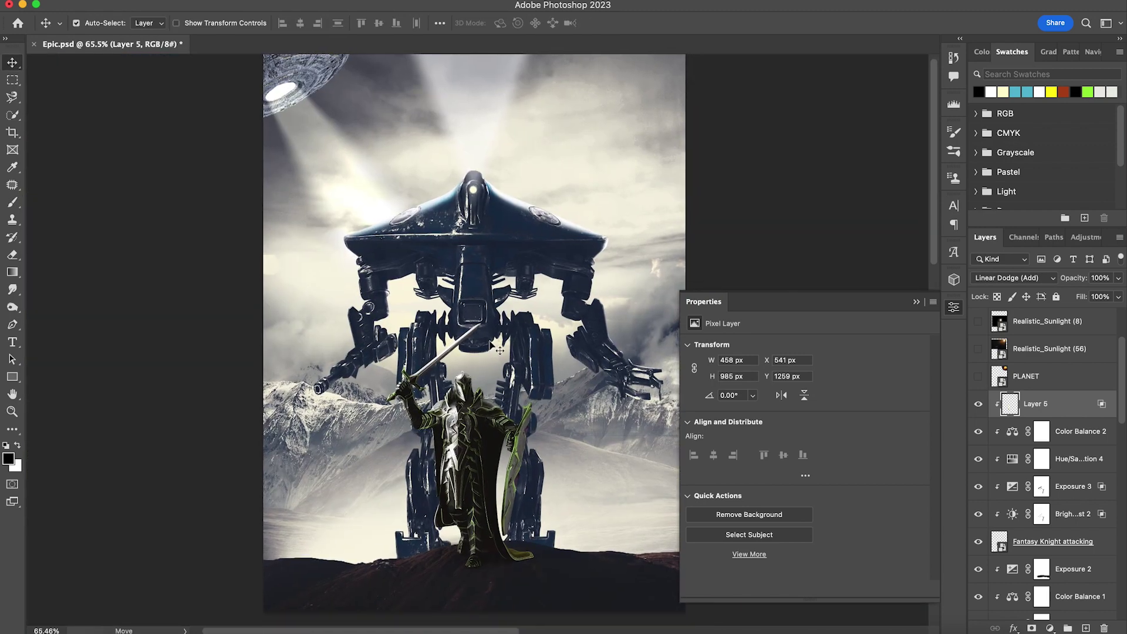
# Step: Compare the robot with and without its Color Lookup 1 copy 3 and Color Lookup 1 copy 2 adjustments
pyautogui.click(470, 222)
pyautogui.click(465, 439)
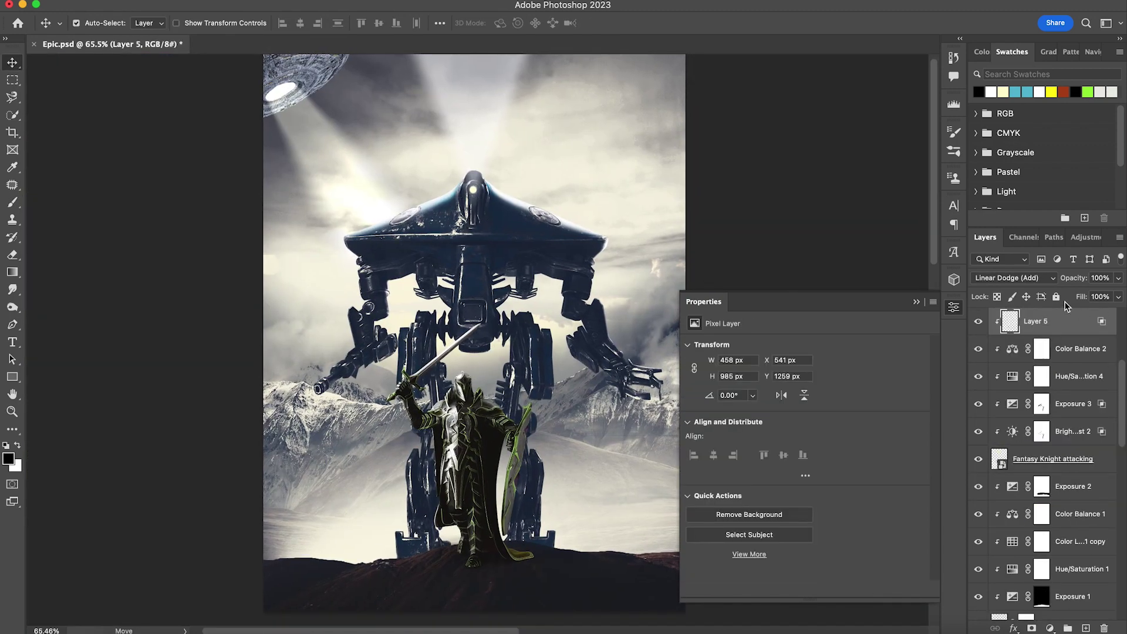
pyautogui.click(1069, 284)
pyautogui.scroll(1, 449, 428)
pyautogui.click(487, 253)
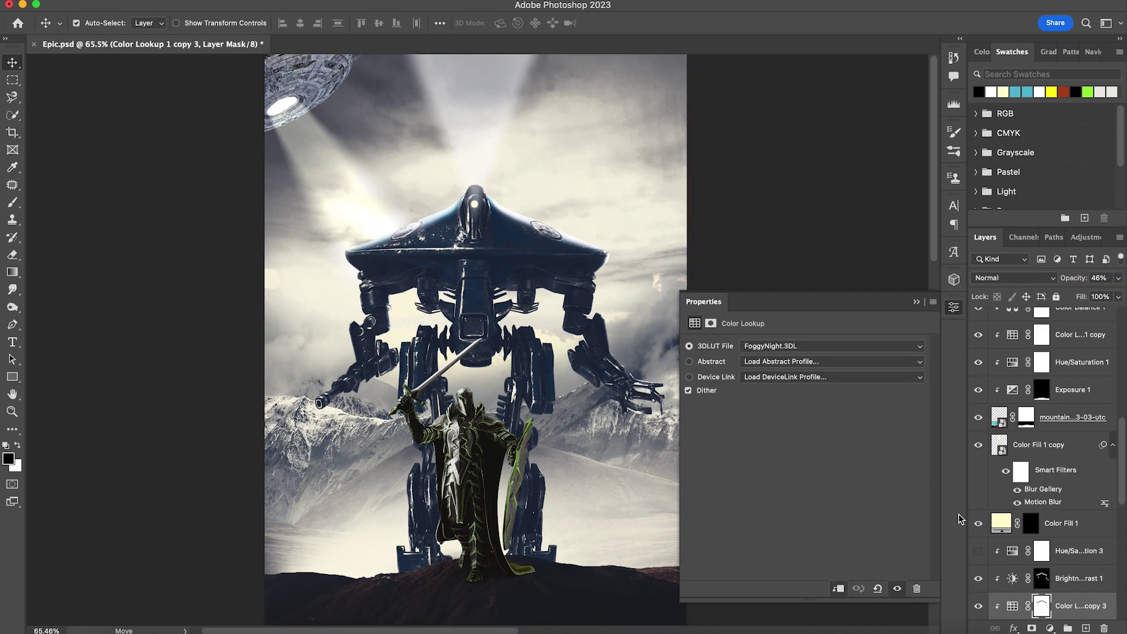
pyautogui.scroll(-3, 1056, 499)
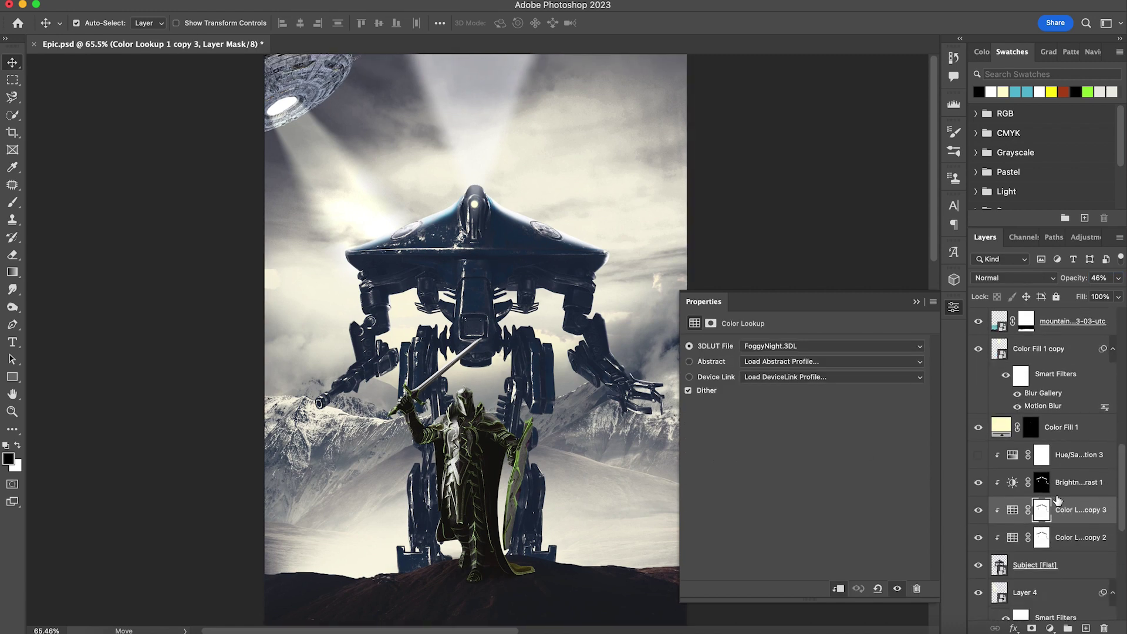
pyautogui.click(978, 511)
pyautogui.click(978, 509)
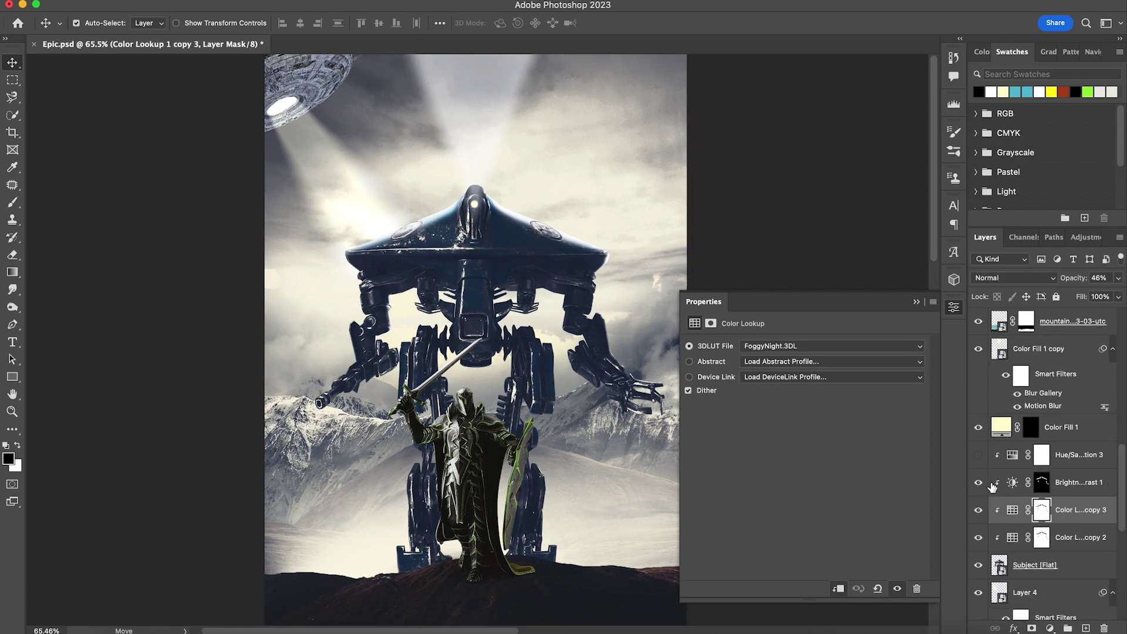
pyautogui.click(976, 539)
pyautogui.click(976, 538)
pyautogui.scroll(-1, 565, 372)
pyautogui.hscroll(1, 565, 372)
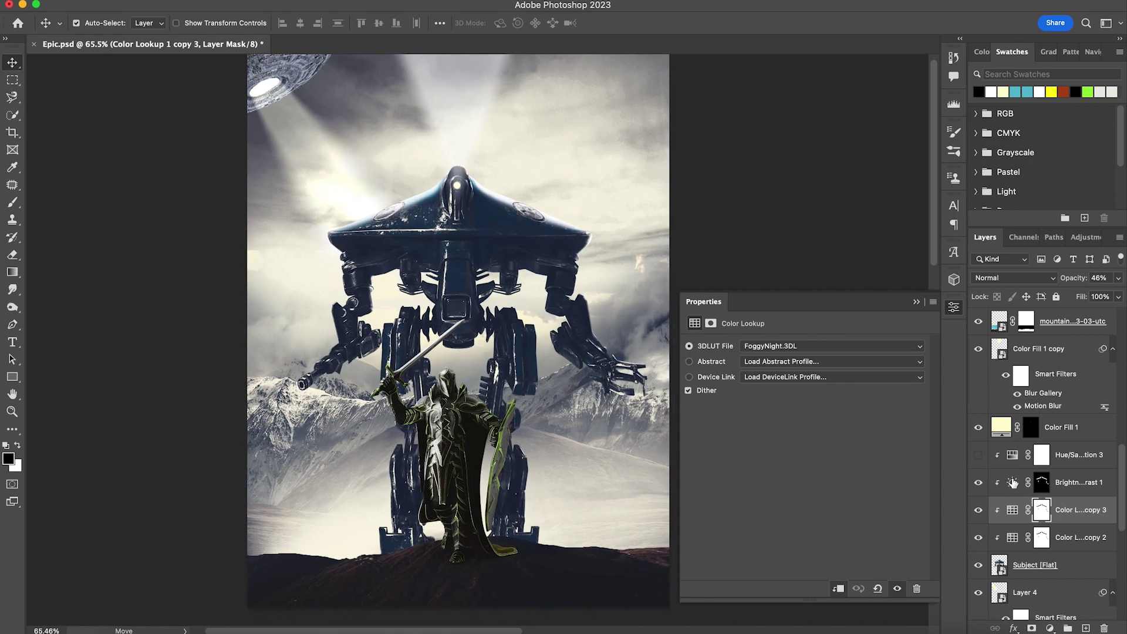
# Step: Set the brightness of the robot's Brightness/Contrast 1 adjustment to 88
pyautogui.doubleClick(1012, 482)
pyautogui.moveTo(766, 426); pyautogui.dragTo(872, 387)
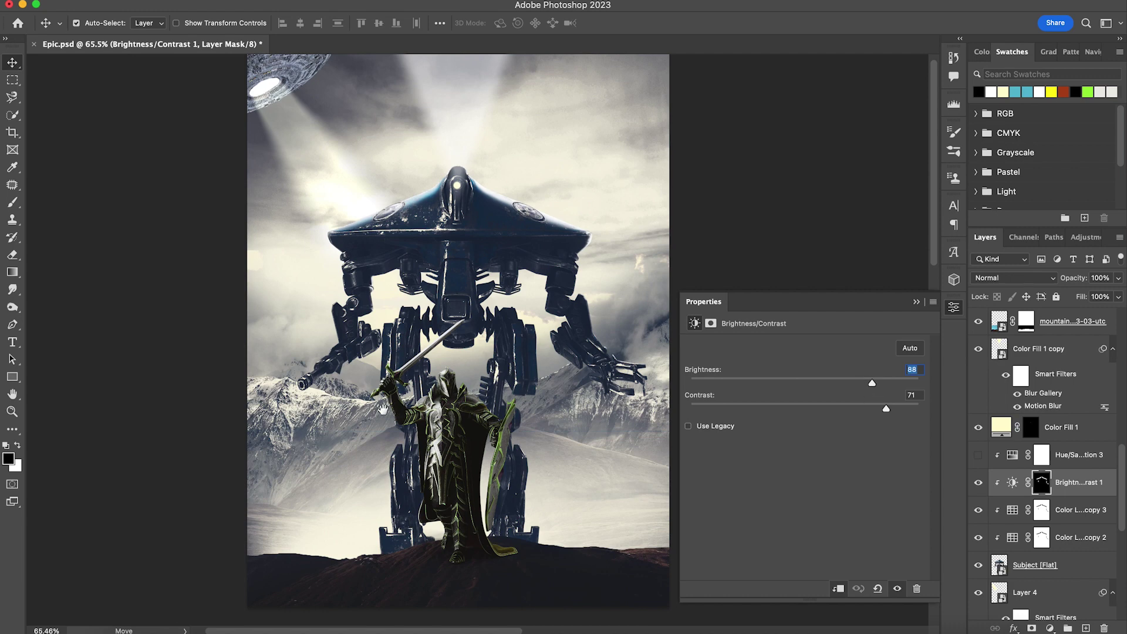
pyautogui.scroll(1, 383, 403)
pyautogui.hscroll(-1, 383, 403)
# Step: Show the PLANET layer, scale it up to 1728 × 1728 px and position it at X 192 px, Y 192 px
pyautogui.scroll(-10, 1044, 446)
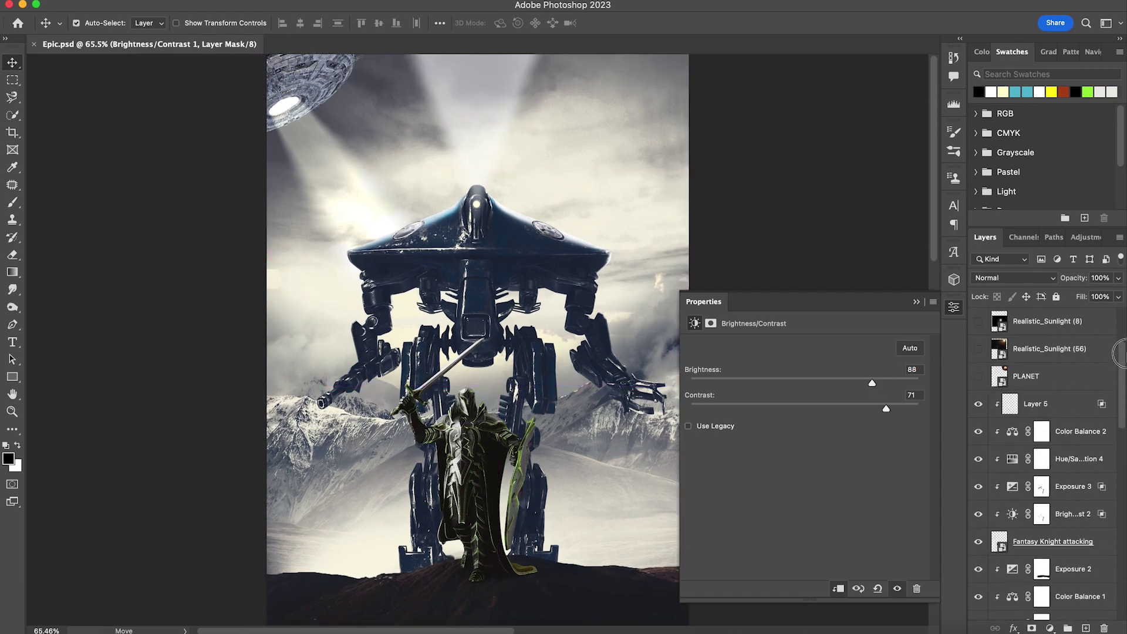
pyautogui.click(984, 388)
pyautogui.click(980, 379)
pyautogui.moveTo(635, 107); pyautogui.dragTo(561, 181)
pyautogui.press('super+t')
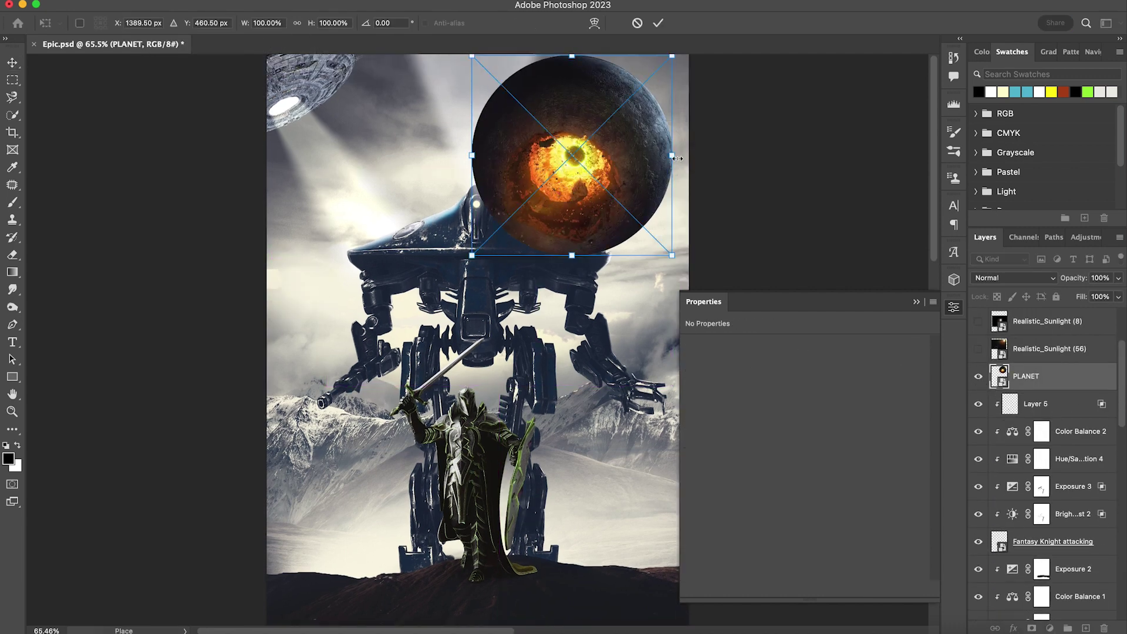
pyautogui.moveTo(673, 156); pyautogui.dragTo(761, 156)
pyautogui.moveTo(542, 196); pyautogui.dragTo(471, 326)
pyautogui.press('Return')
pyautogui.scroll(-8, 1045, 457)
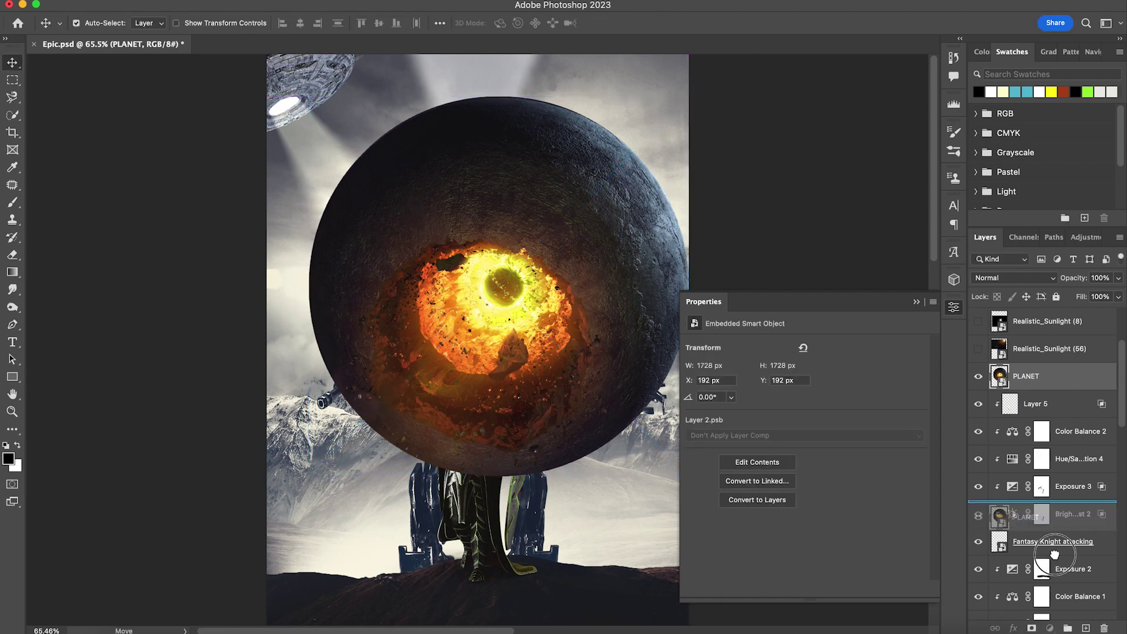
pyautogui.moveTo(1053, 629); pyautogui.dragTo(1070, 555)
pyautogui.press('super+z')
pyautogui.press('super+z')
pyautogui.press('super+z')
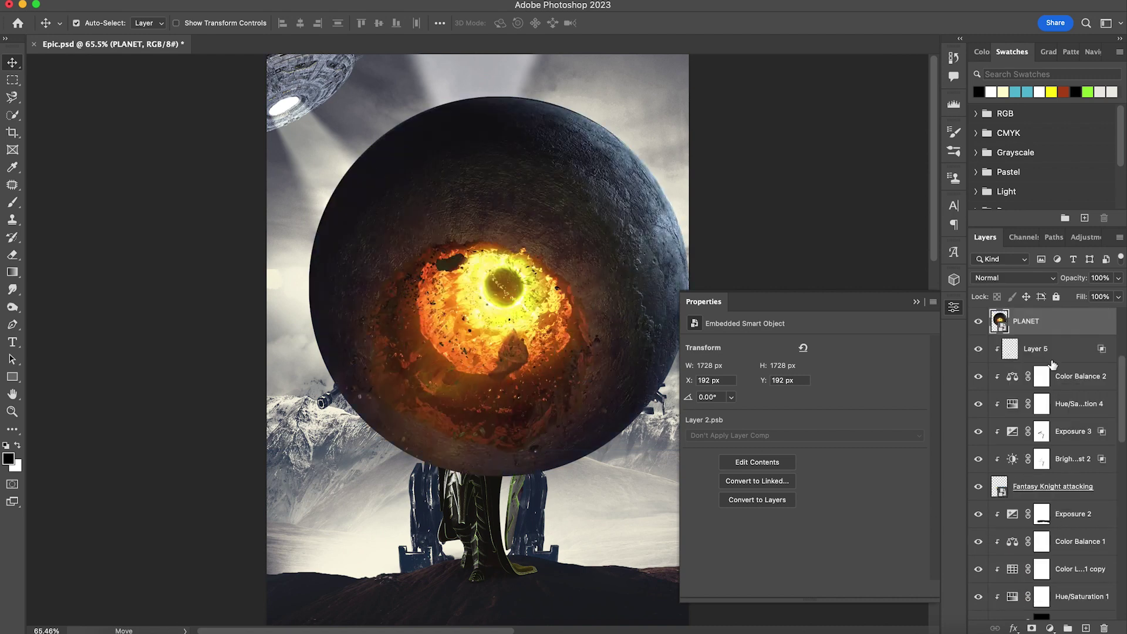
# Step: Move the PLANET layer down the stack to just beneath the robot's Subject [Flat] layer
pyautogui.moveTo(1050, 324); pyautogui.dragTo(1048, 515)
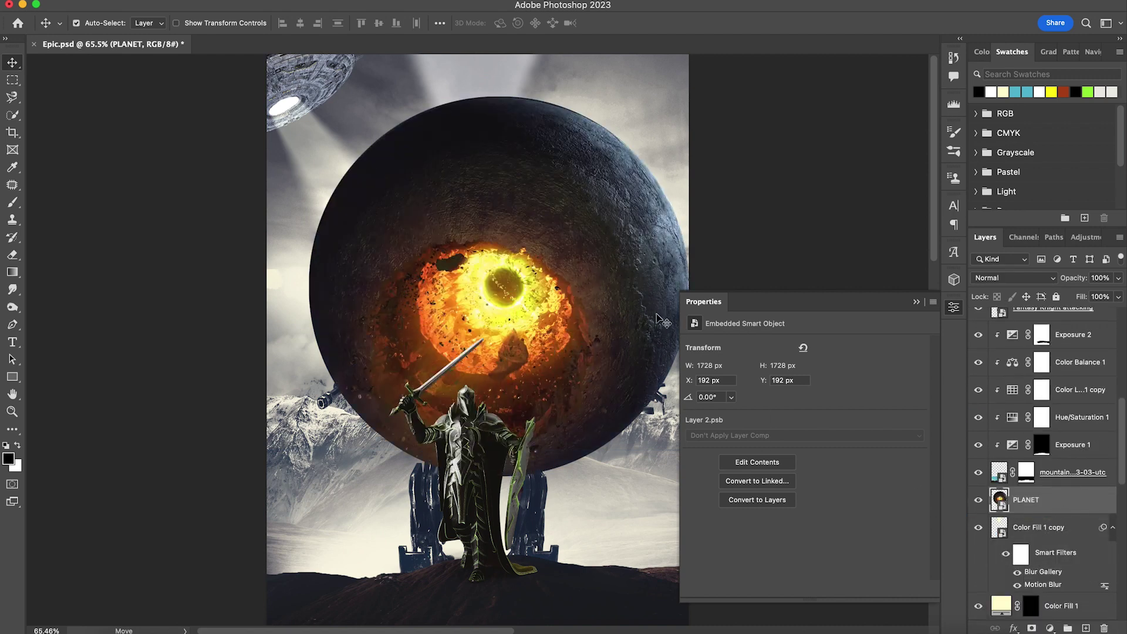
pyautogui.hotkey('ctrl', '[')
pyautogui.hotkey('ctrl', '[')
pyautogui.hotkey('ctrl', '[')
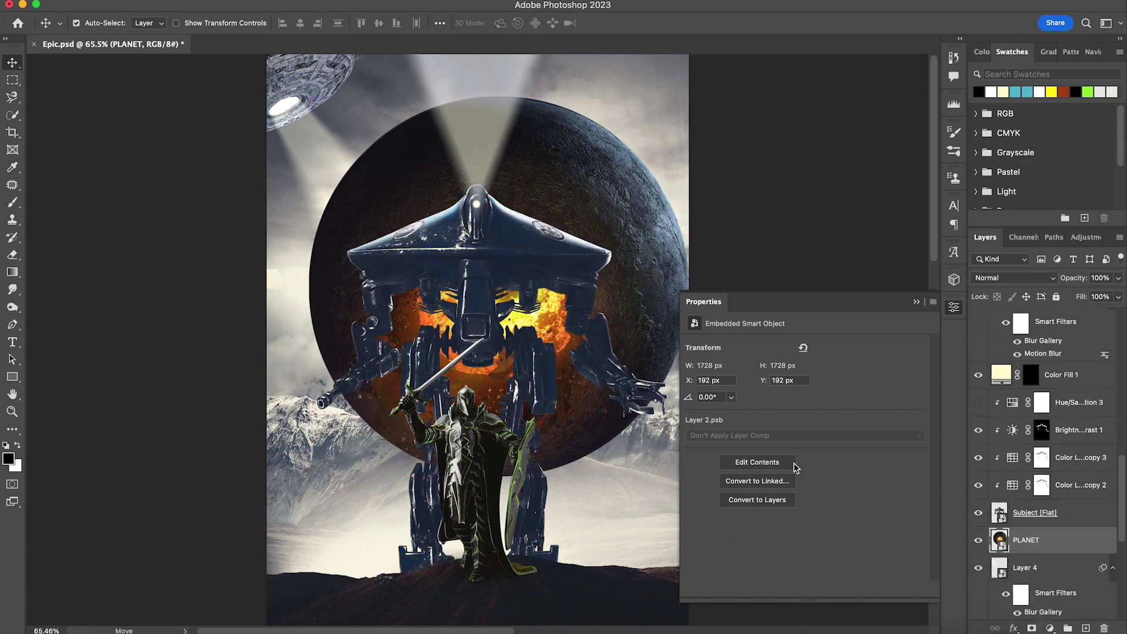
# Step: Add a mask to PLANET and apply a black-to-white gradient that fades the planet's lower part into the scene
pyautogui.click(1032, 628)
pyautogui.press('g')
pyautogui.moveTo(509, 451); pyautogui.dragTo(511, 355)
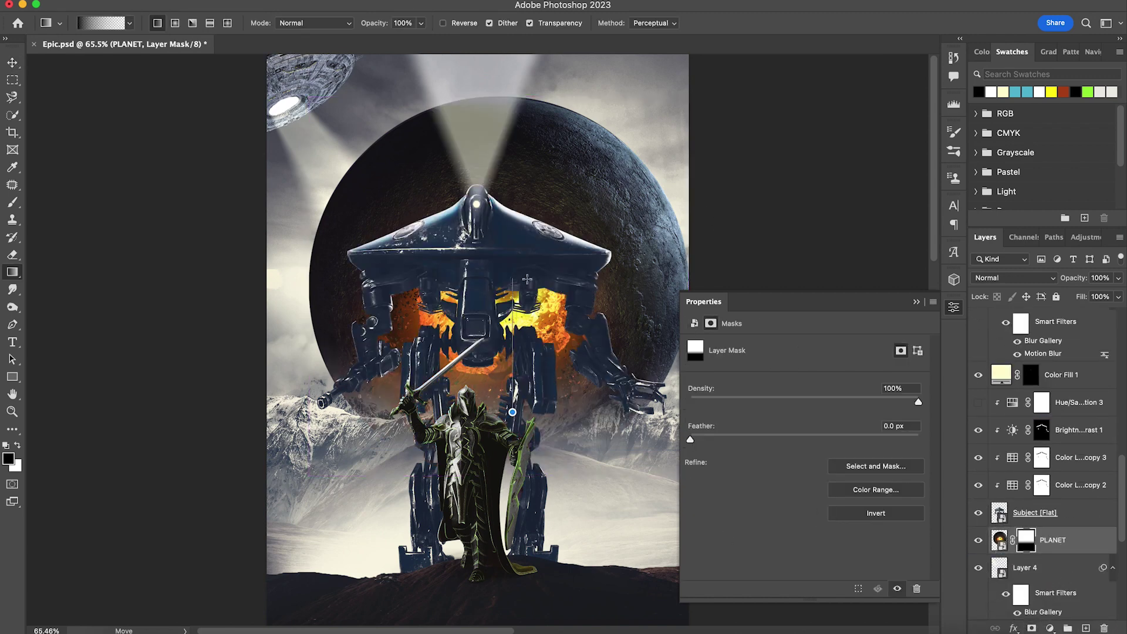
pyautogui.moveTo(512, 411); pyautogui.dragTo(519, 311)
pyautogui.press('v')
# Step: Unlink PLANET from its mask, rotate it to -31.97° and move it up to X 127 px, Y -808 px
pyautogui.click(1013, 540)
pyautogui.click(999, 540)
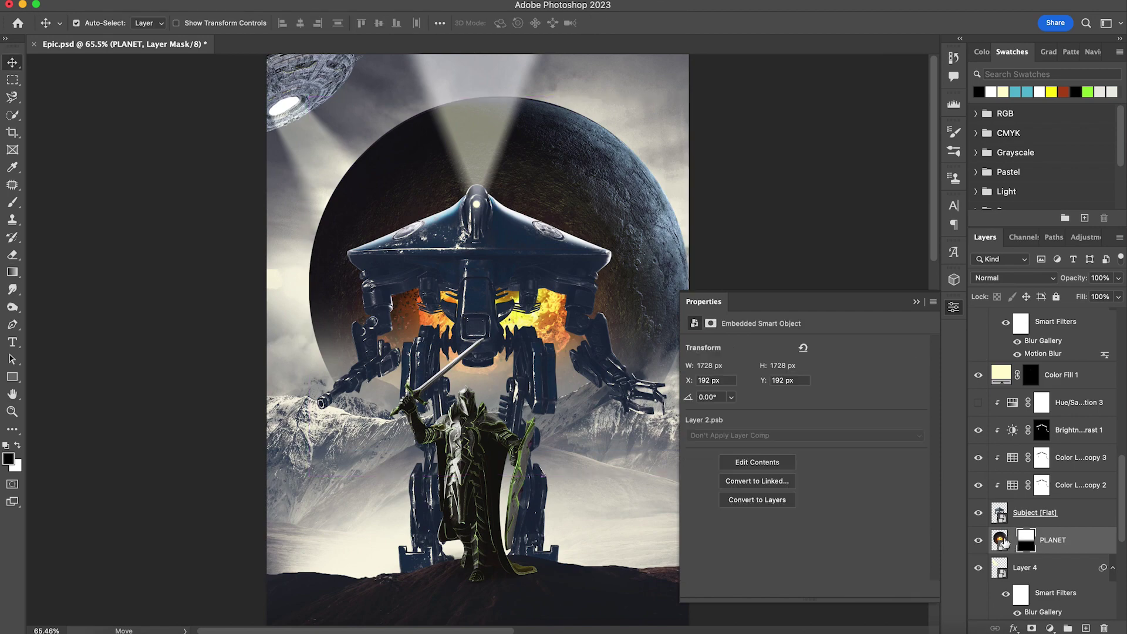
pyautogui.press('super+t')
pyautogui.moveTo(728, 176); pyautogui.dragTo(451, 179)
pyautogui.moveTo(690, 254); pyautogui.dragTo(580, 246)
pyautogui.moveTo(525, 86); pyautogui.dragTo(639, 282)
pyautogui.press('Return')
pyautogui.moveTo(626, 223); pyautogui.dragTo(637, 192)
pyautogui.moveTo(561, 343); pyautogui.dragTo(559, 253)
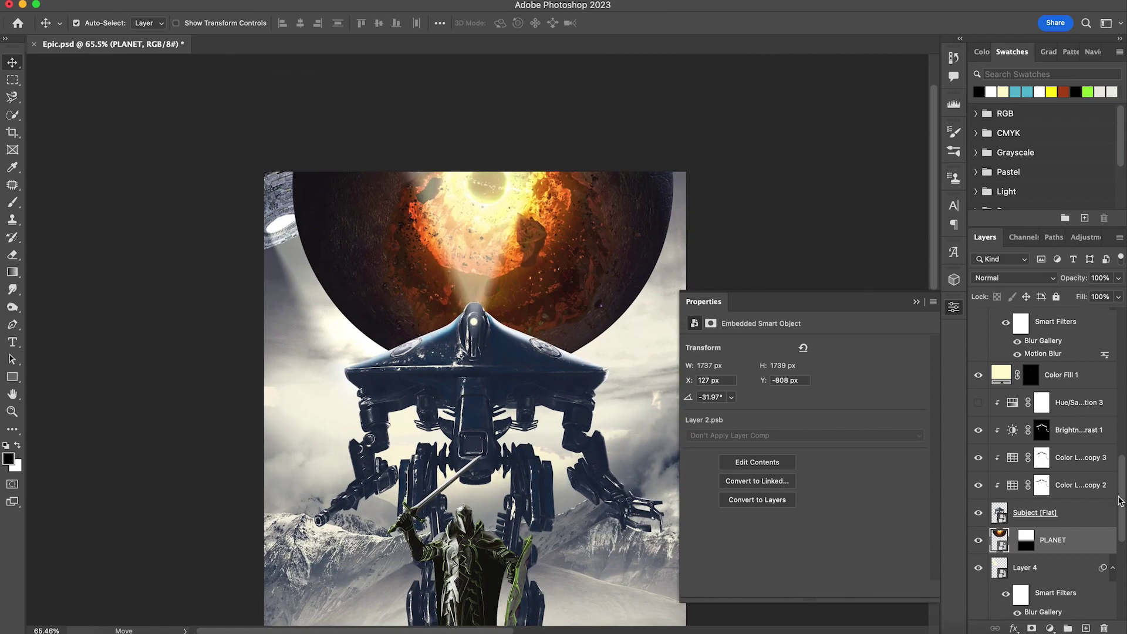
# Step: Move the PLANET layer beneath the UFO MotherShip layer, directly above Color Lookup 1
pyautogui.moveTo(1121, 498); pyautogui.dragTo(1121, 526)
pyautogui.moveTo(1059, 438); pyautogui.dragTo(1073, 559)
pyautogui.scroll(-2, 474, 360)
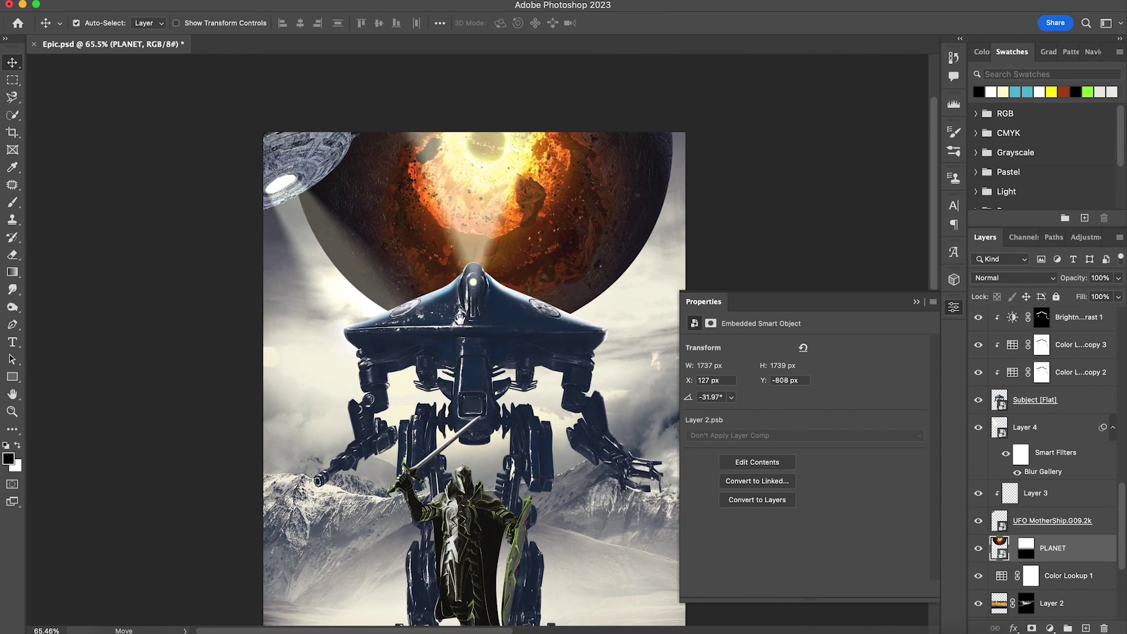
# Step: Clip a Brightness/Contrast adjustment to the UFO MotherShip layer with brightness -106 and increased contrast
pyautogui.click(1051, 520)
pyautogui.click(1050, 627)
pyautogui.click(1074, 373)
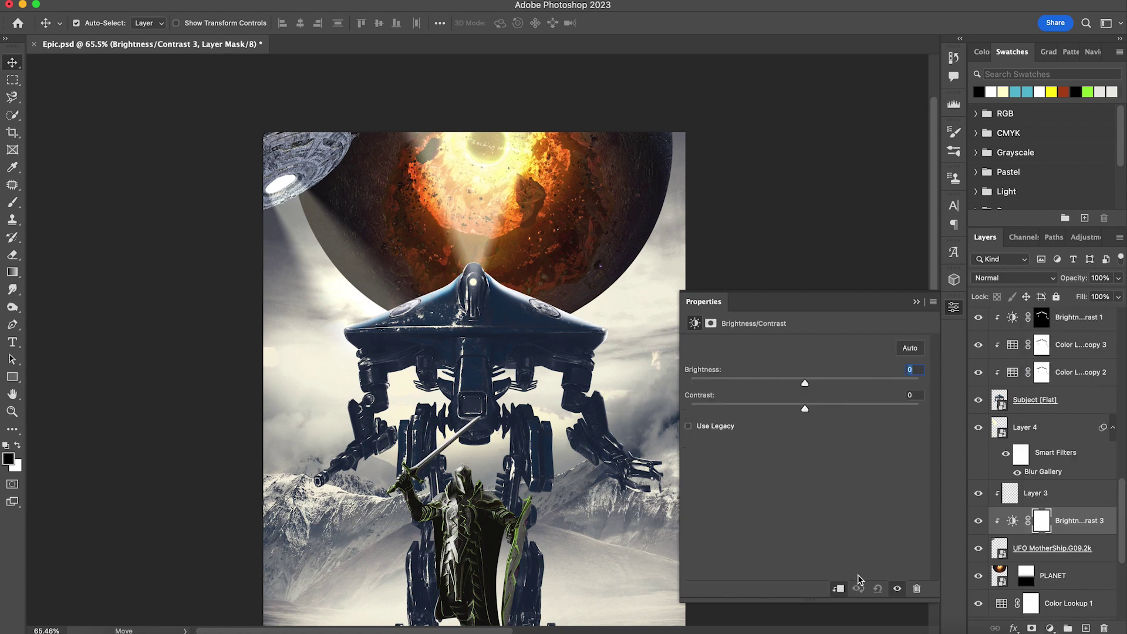
pyautogui.moveTo(805, 385); pyautogui.dragTo(724, 383)
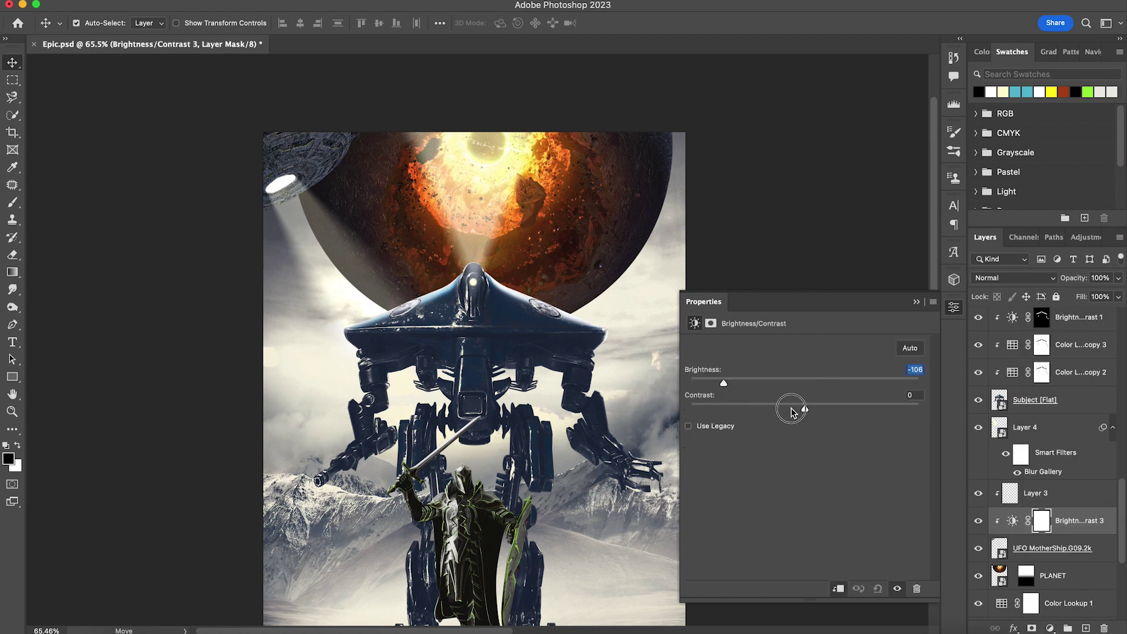
pyautogui.moveTo(805, 409); pyautogui.dragTo(881, 432)
pyautogui.scroll(1, 473, 376)
# Step: Paint soft black on the PLANET mask to fade the planet's left and right edges into the clouds
pyautogui.click(1053, 576)
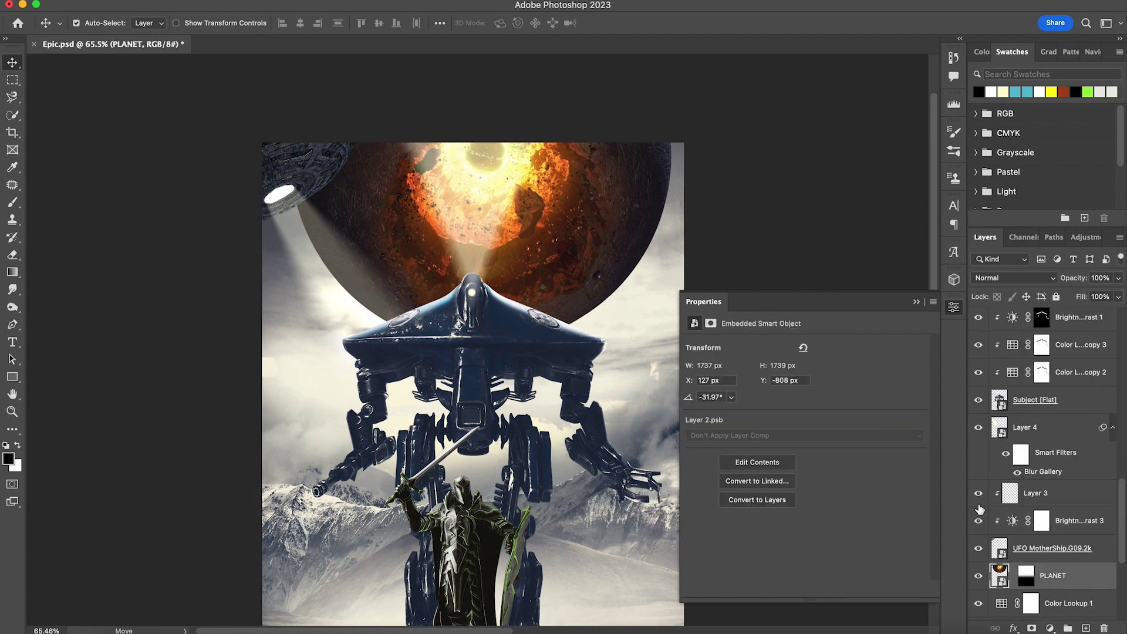
pyautogui.click(1025, 575)
pyautogui.press('b')
pyautogui.moveTo(315, 234); pyautogui.dragTo(379, 234)
pyautogui.moveTo(269, 25)
pyautogui.mouseDown()
pyautogui.moveTo(181, 42)
pyautogui.moveTo(193, 42)
pyautogui.mouseUp()
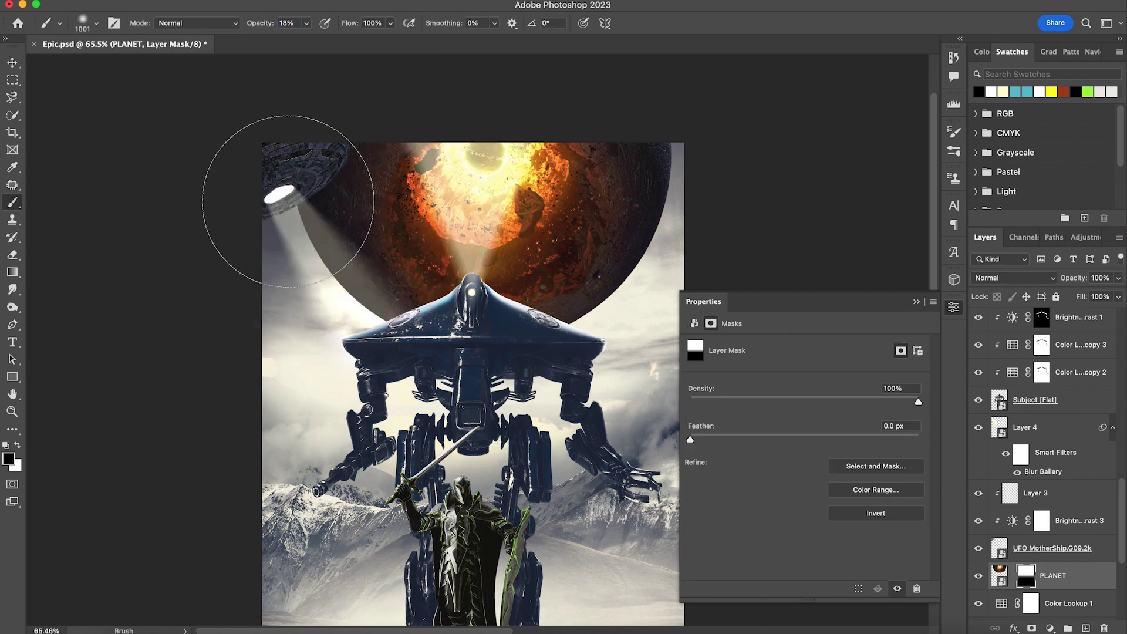
pyautogui.moveTo(287, 200)
pyautogui.mouseDown()
pyautogui.moveTo(311, 149)
pyautogui.moveTo(292, 307)
pyautogui.moveTo(274, 312)
pyautogui.moveTo(329, 294)
pyautogui.moveTo(276, 282)
pyautogui.mouseUp()
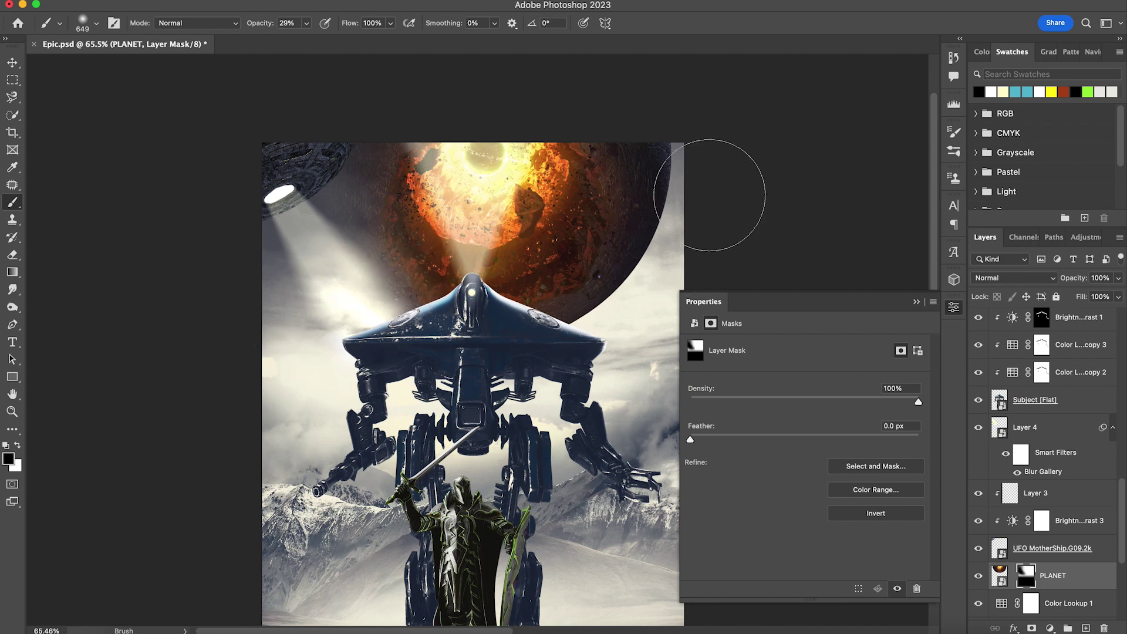
pyautogui.moveTo(579, 227)
pyautogui.mouseDown()
pyautogui.moveTo(596, 194)
pyautogui.moveTo(703, 236)
pyautogui.moveTo(720, 174)
pyautogui.moveTo(663, 368)
pyautogui.moveTo(721, 222)
pyautogui.mouseUp()
pyautogui.moveTo(587, 399)
pyautogui.mouseDown()
pyautogui.moveTo(598, 260)
pyautogui.moveTo(591, 311)
pyautogui.mouseUp()
pyautogui.press('v')
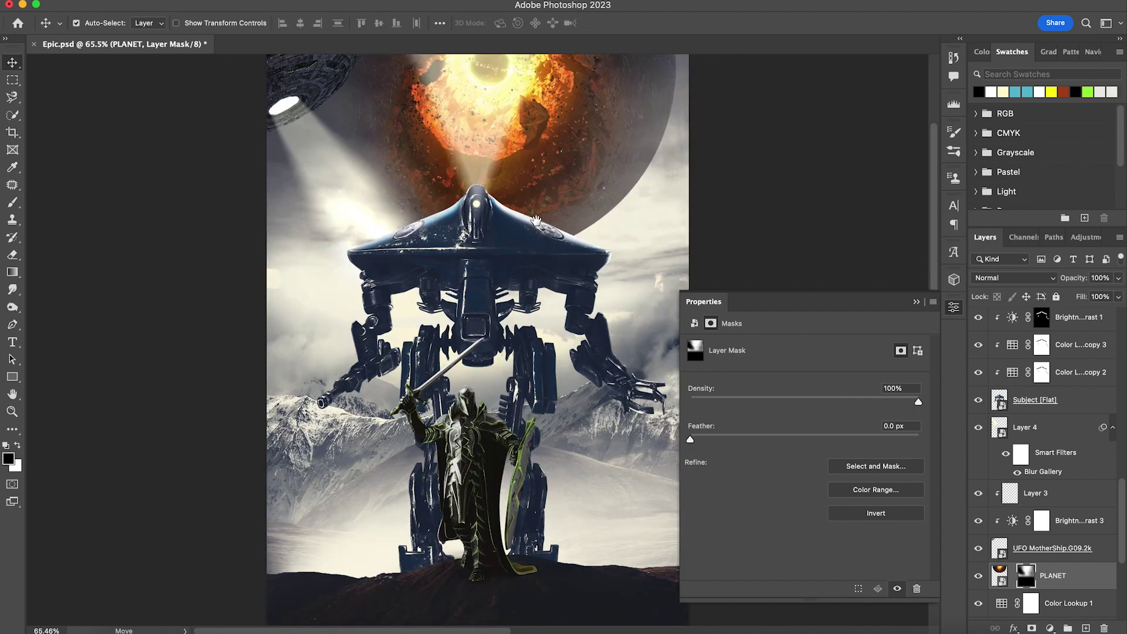
# Step: Add a Solid Color fill clipped to the robot above Brightness/Contrast 1, using pale yellow sampled from the planet's glow
pyautogui.click(1058, 575)
pyautogui.click(516, 250)
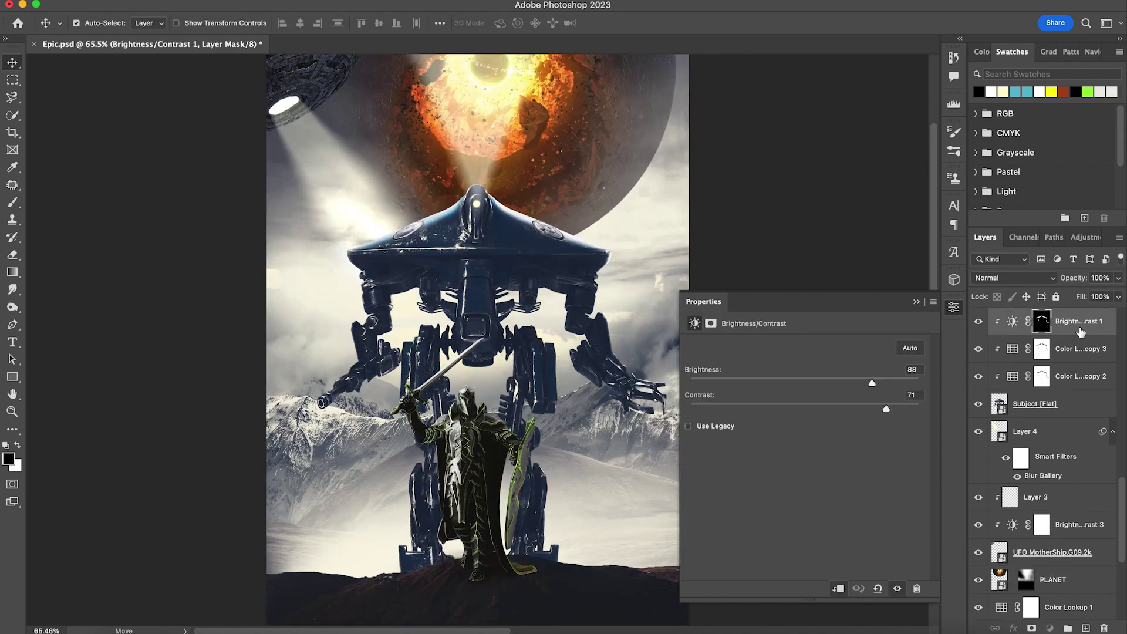
pyautogui.click(1077, 324)
pyautogui.scroll(2, 1063, 402)
pyautogui.click(1050, 629)
pyautogui.click(1051, 323)
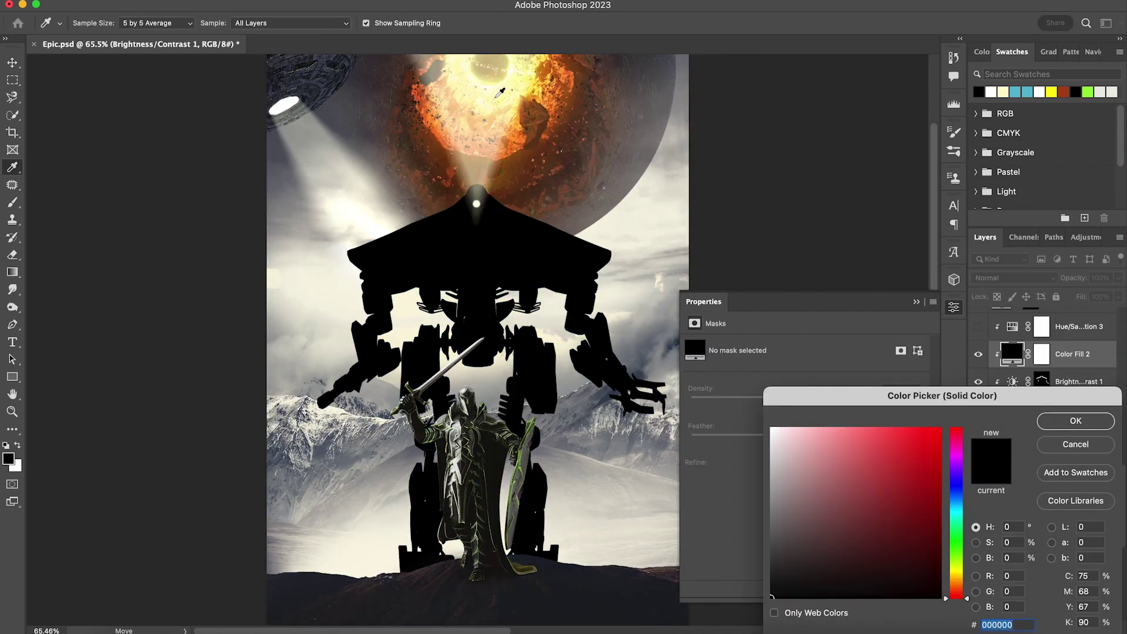
pyautogui.click(496, 95)
pyautogui.click(1094, 428)
# Step: Blend the robot's yellow fill with Linear Dodge (Add) and restrict it with the Blend If sliders
pyautogui.click(1014, 278)
pyautogui.click(1016, 421)
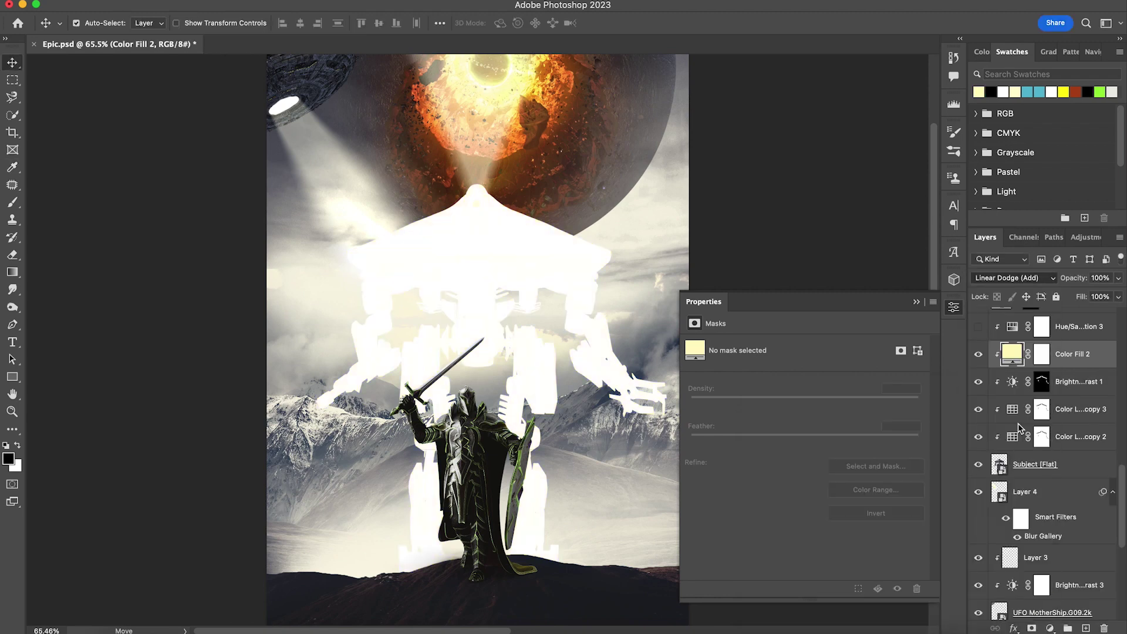
pyautogui.doubleClick(1106, 367)
pyautogui.moveTo(757, 545); pyautogui.dragTo(803, 549)
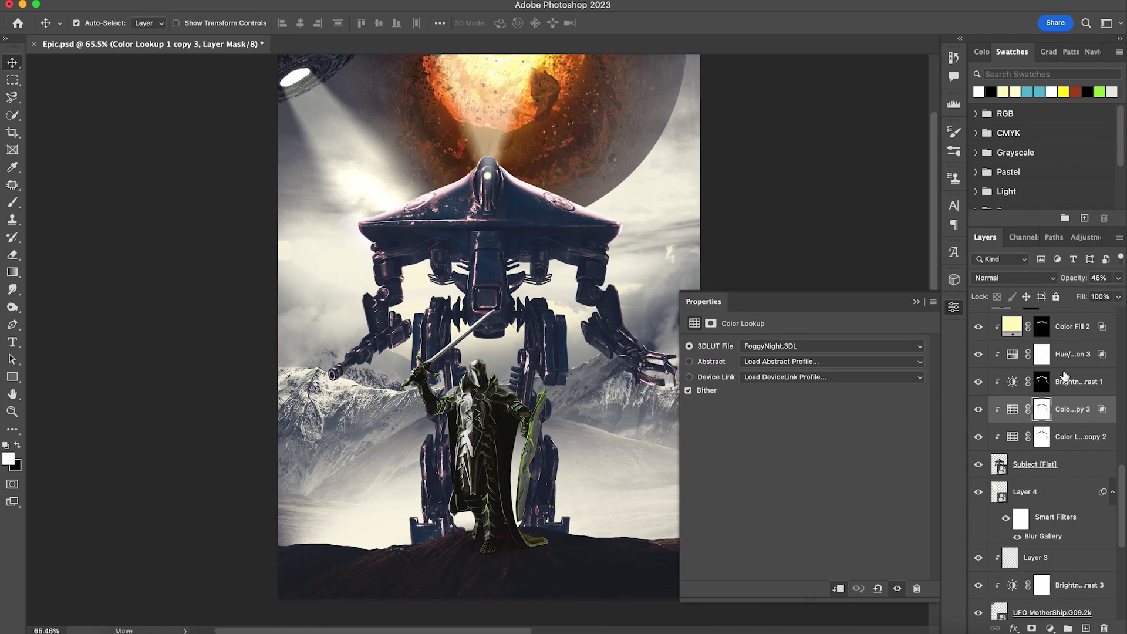
# Step: Try painting pale yellow haze over the robot's legs on a new clipped layer, and delete that layer
pyautogui.click(1066, 340)
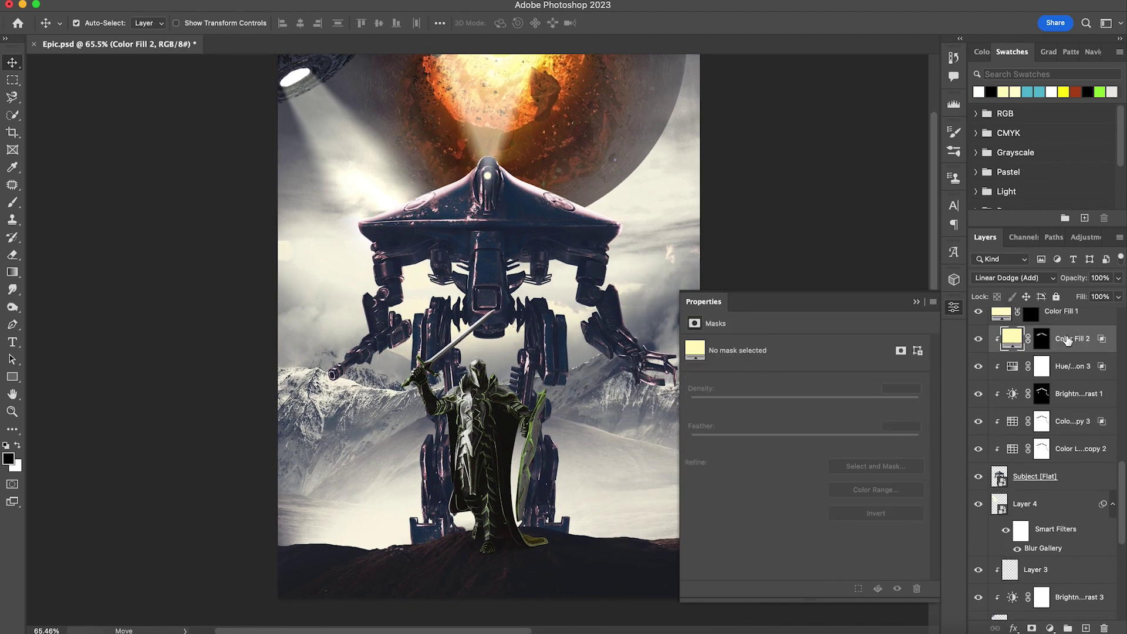
pyautogui.click(1086, 626)
pyautogui.press('b')
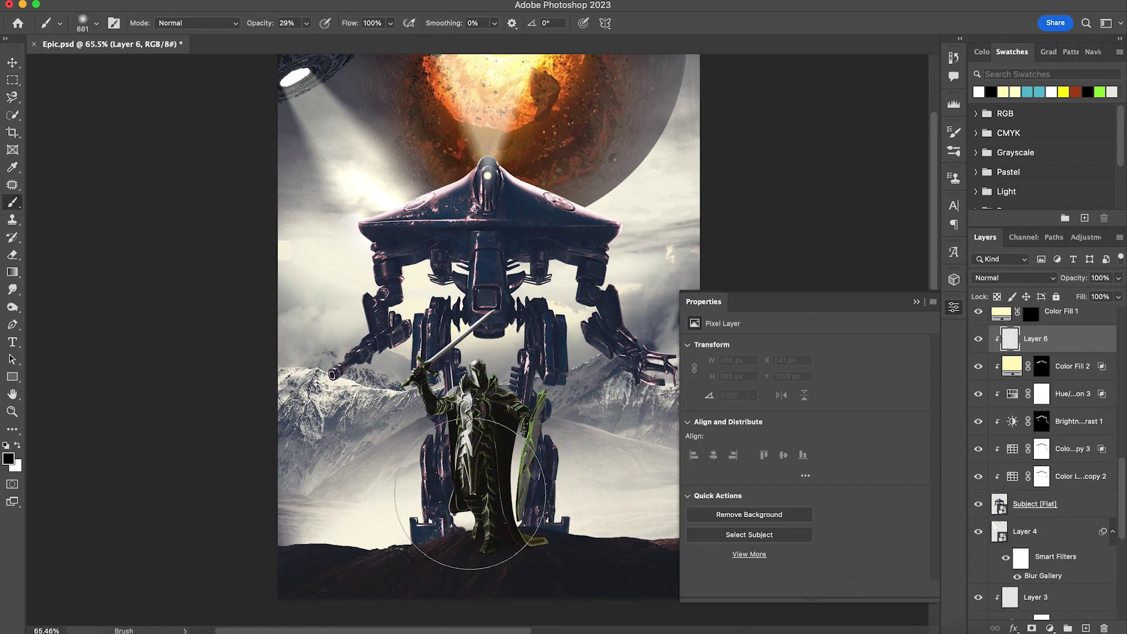
pyautogui.click(1016, 93)
pyautogui.click(534, 561)
pyautogui.click(528, 535)
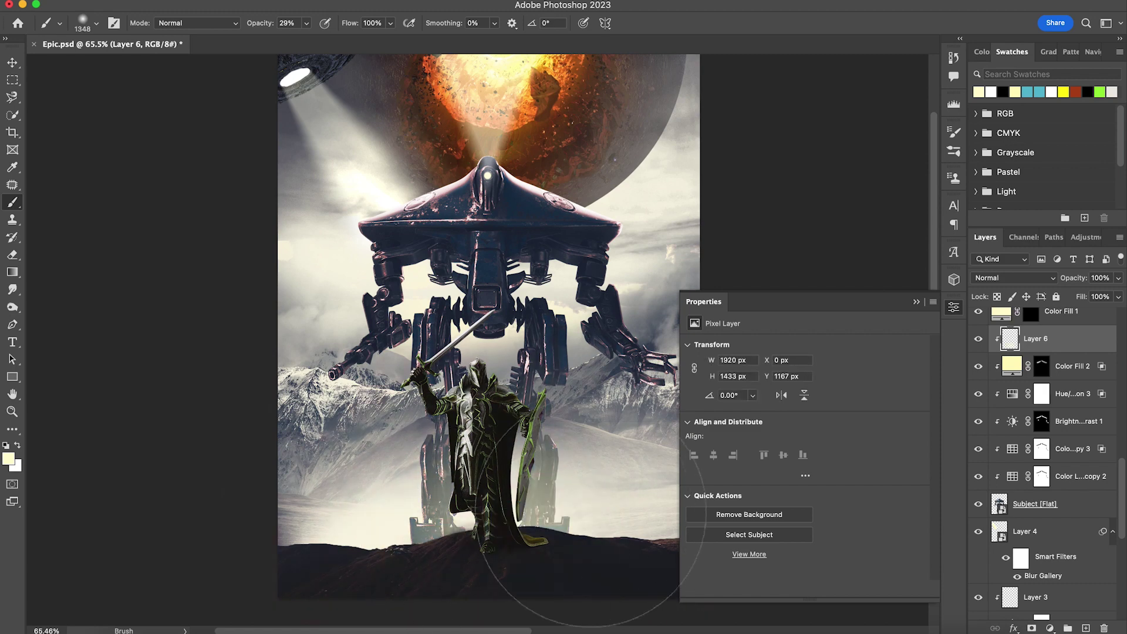
pyautogui.moveTo(520, 536); pyautogui.dragTo(683, 392)
pyautogui.click(521, 473)
pyautogui.click(563, 517)
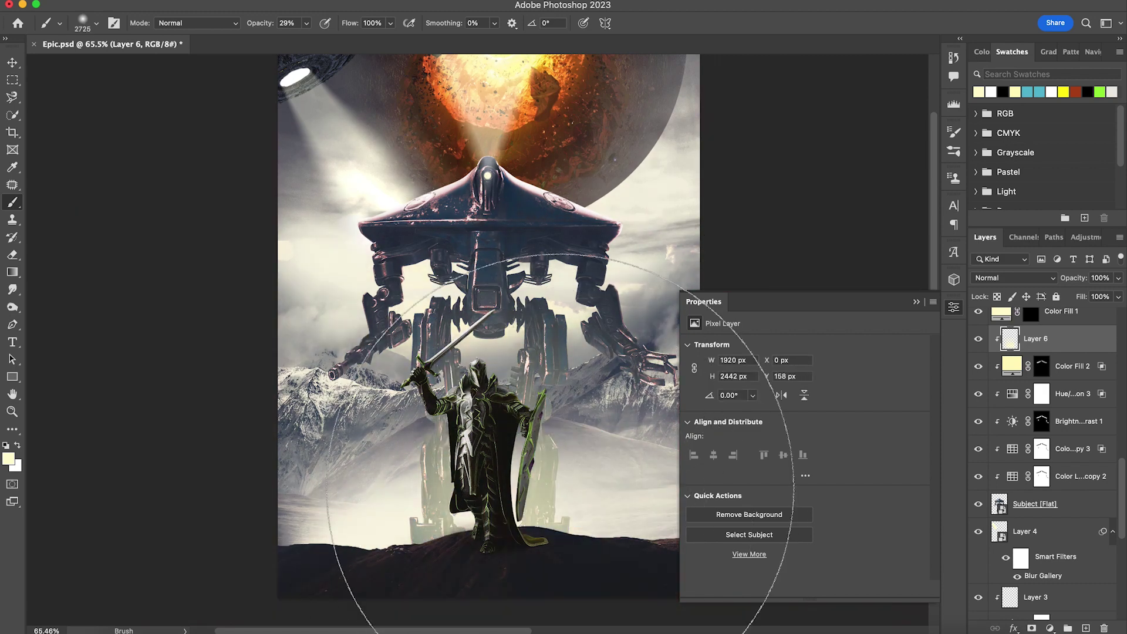
pyautogui.moveTo(1017, 339); pyautogui.dragTo(1103, 628)
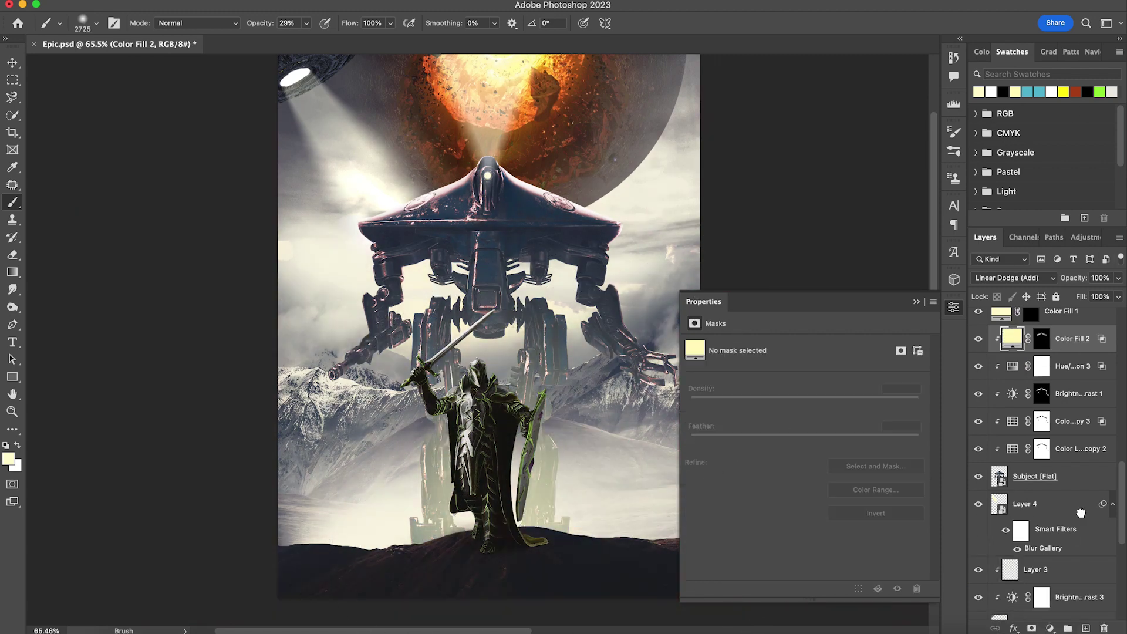
# Step: Paint soft white fog over the robot's legs with a very large brush on a new layer above its yellow fill
pyautogui.click(1086, 627)
pyautogui.press('x')
pyautogui.click(496, 537)
pyautogui.moveTo(489, 445)
pyautogui.mouseDown()
pyautogui.moveTo(499, 356)
pyautogui.moveTo(476, 449)
pyautogui.mouseUp()
pyautogui.click(494, 516)
pyautogui.click(484, 518)
pyautogui.click(484, 519)
pyautogui.click(511, 406)
pyautogui.moveTo(473, 440); pyautogui.dragTo(488, 440)
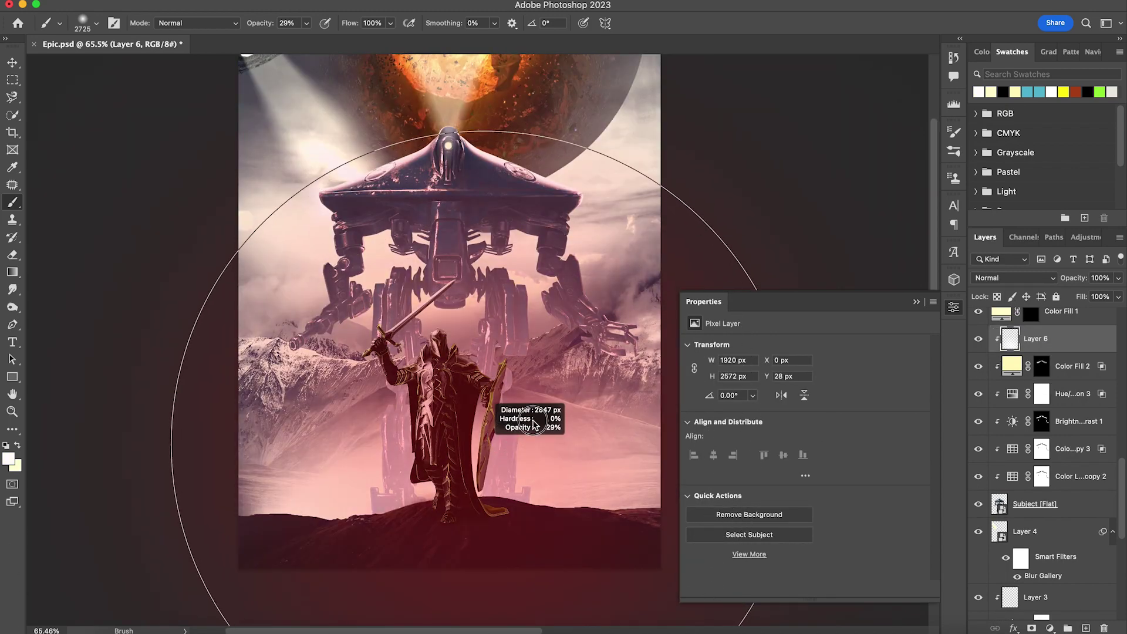
pyautogui.click(429, 510)
pyautogui.moveTo(429, 511); pyautogui.dragTo(409, 517)
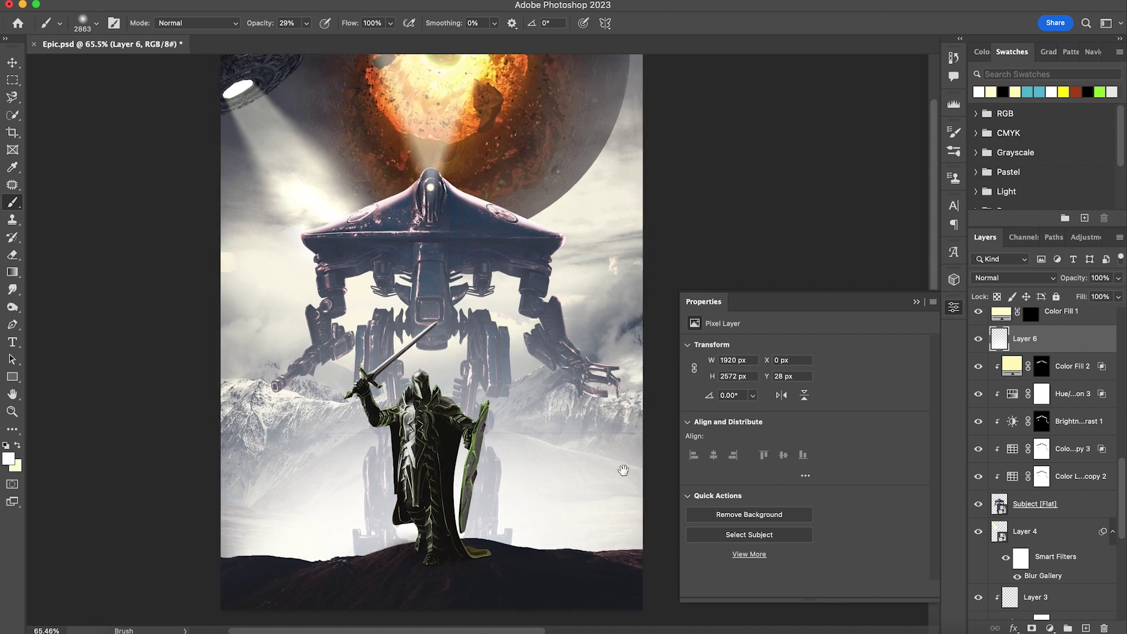
pyautogui.press('v')
# Step: Paint black at 100% opacity on the foreground mountain layer's mask across the band of distant peaks
pyautogui.scroll(2, 1121, 468)
pyautogui.moveTo(1122, 468); pyautogui.dragTo(1122, 428)
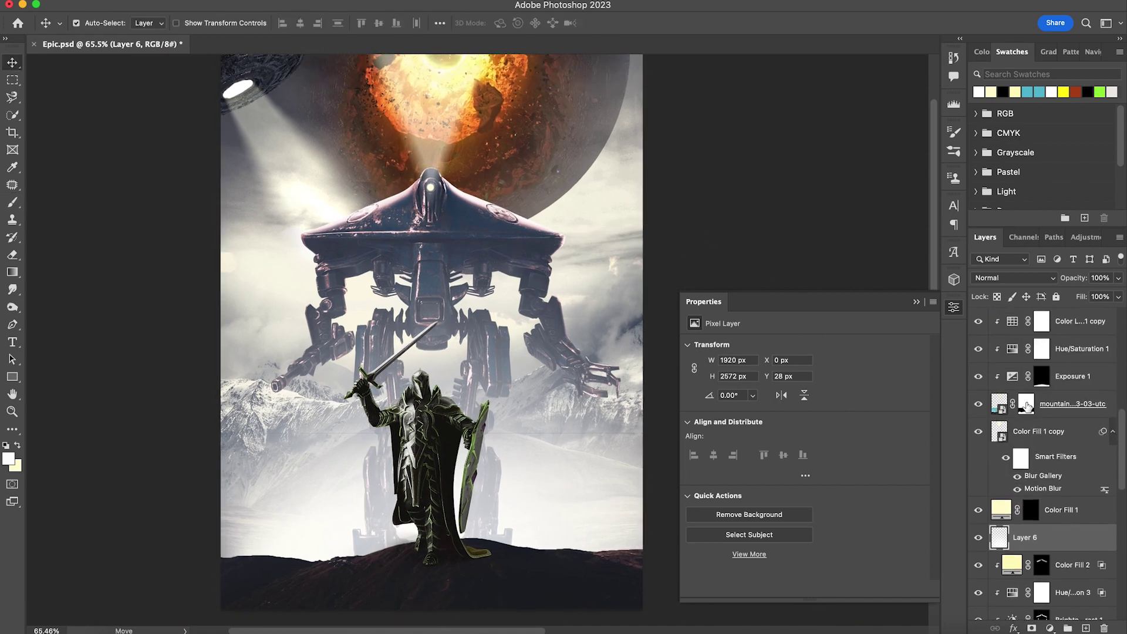
pyautogui.click(1026, 406)
pyautogui.press('b')
pyautogui.press('0')
pyautogui.moveTo(443, 388); pyautogui.dragTo(275, 405)
pyautogui.press('x')
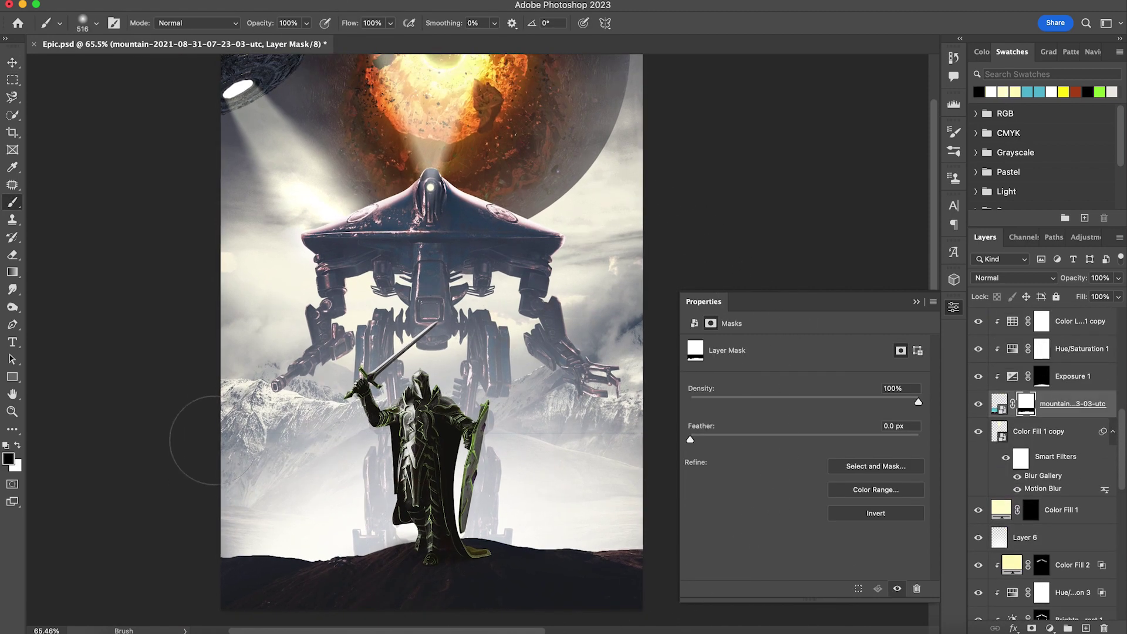
pyautogui.moveTo(214, 440); pyautogui.dragTo(660, 401)
pyautogui.scroll(-1, 646, 405)
pyautogui.scroll(2, 477, 376)
pyautogui.press('v')
pyautogui.hscroll(-3, 477, 375)
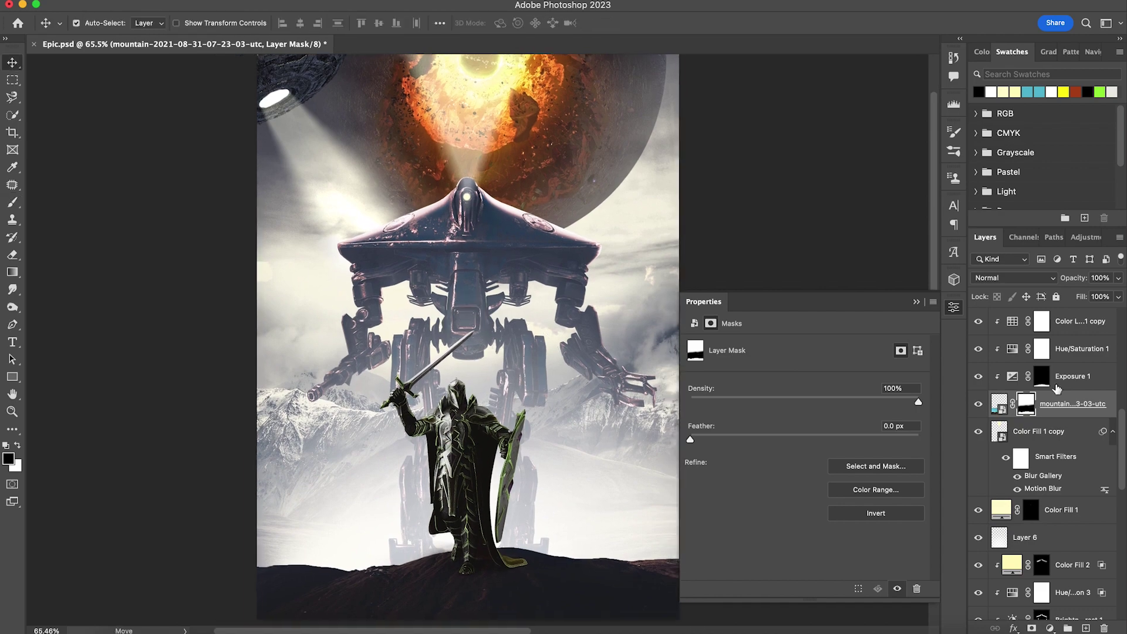
# Step: Set the hidden Realistic_Sunlight (56) layer visible in Screen mode and rotate it to 94.81° with its flare over the UFO's light
pyautogui.scroll(10, 1057, 389)
pyautogui.click(977, 376)
pyautogui.click(547, 304)
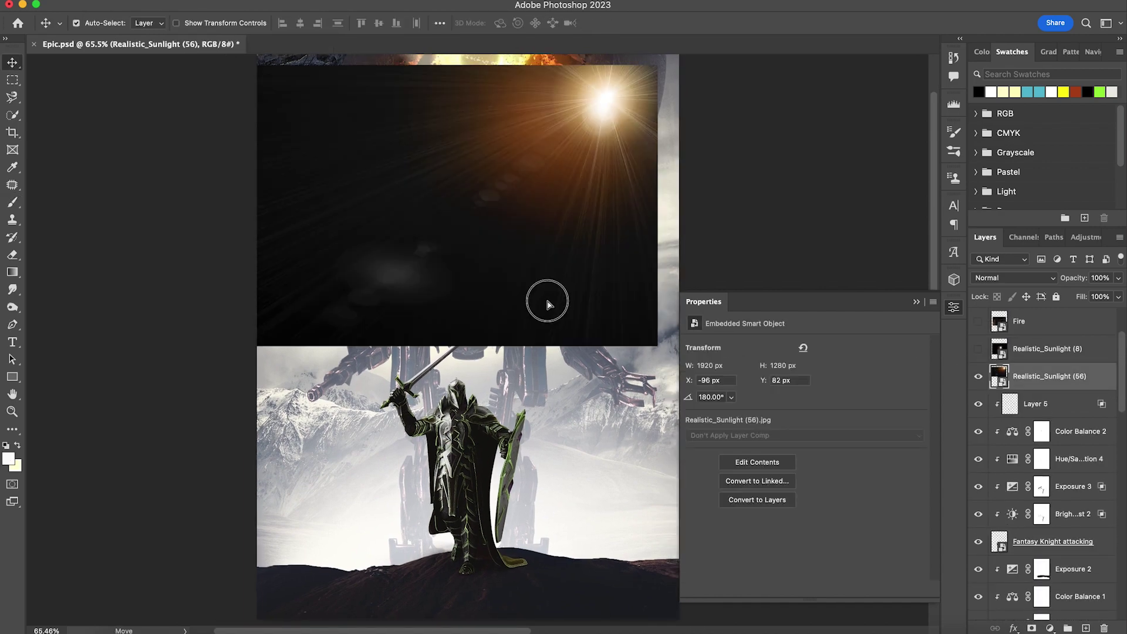
pyautogui.moveTo(547, 304); pyautogui.dragTo(531, 402)
pyautogui.press('super+t')
pyautogui.moveTo(642, 361); pyautogui.dragTo(546, 220)
pyautogui.moveTo(342, 291); pyautogui.dragTo(315, 162)
pyautogui.click(1014, 278)
pyautogui.click(1000, 409)
pyautogui.moveTo(345, 213); pyautogui.dragTo(349, 222)
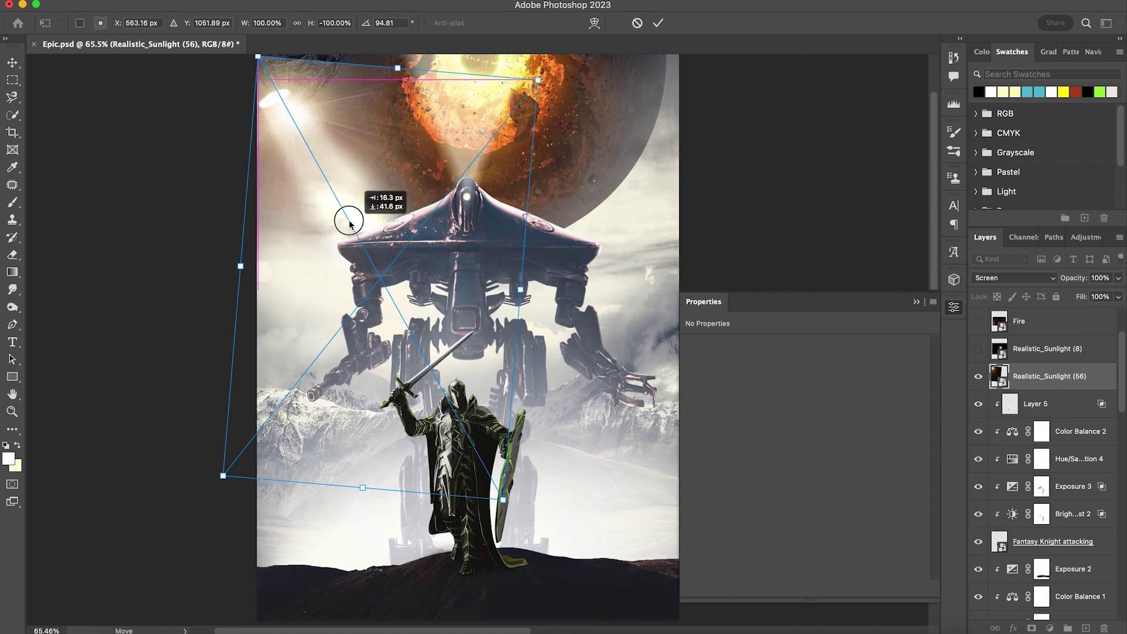
pyautogui.press('Return')
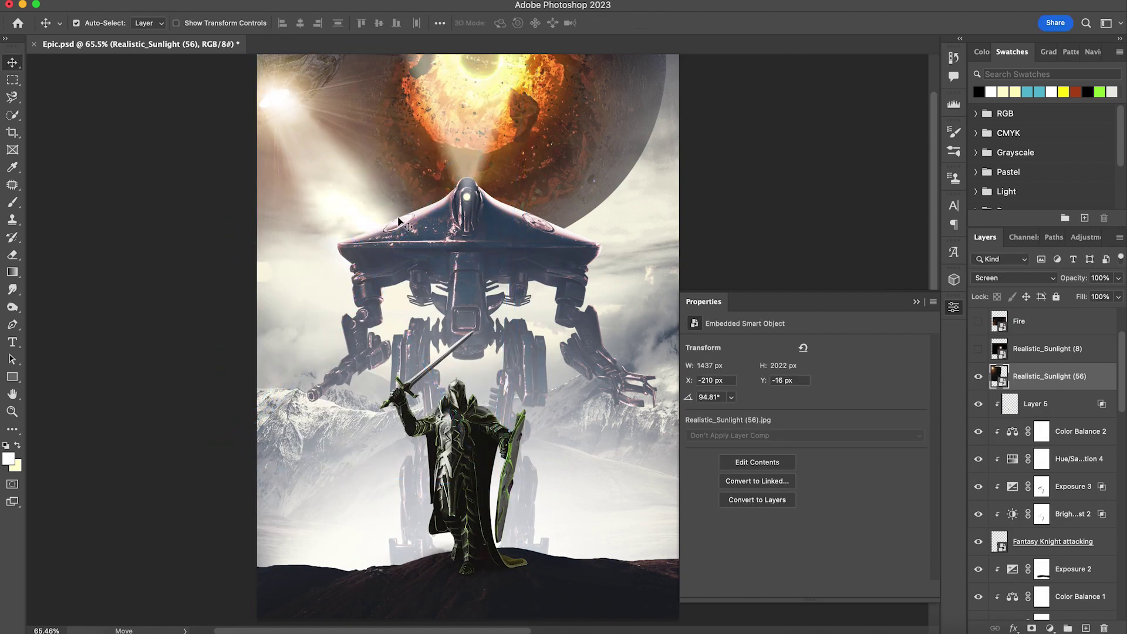
# Step: Duplicate the Realistic_Sunlight (56) layer and rotate and place the copy so its flare sits on the robot's head
pyautogui.press('super+j')
pyautogui.moveTo(314, 165); pyautogui.dragTo(509, 264)
pyautogui.press('super+t')
pyautogui.moveTo(606, 101); pyautogui.dragTo(322, 440)
pyautogui.moveTo(468, 455); pyautogui.dragTo(486, 183)
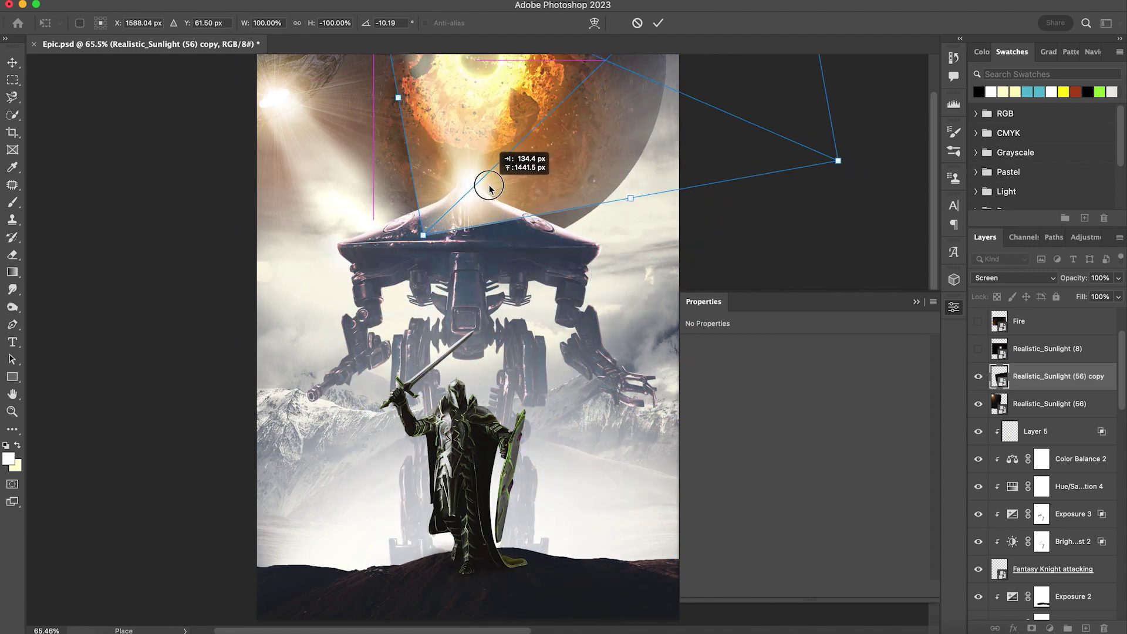
pyautogui.click(659, 25)
pyautogui.press('super+t')
pyautogui.moveTo(652, 261); pyautogui.dragTo(677, 246)
pyautogui.moveTo(575, 182); pyautogui.dragTo(535, 149)
pyautogui.press('Return')
# Step: Add a mask to the sunlight copy and paint out its hard edges across the planet and robot
pyautogui.click(1031, 627)
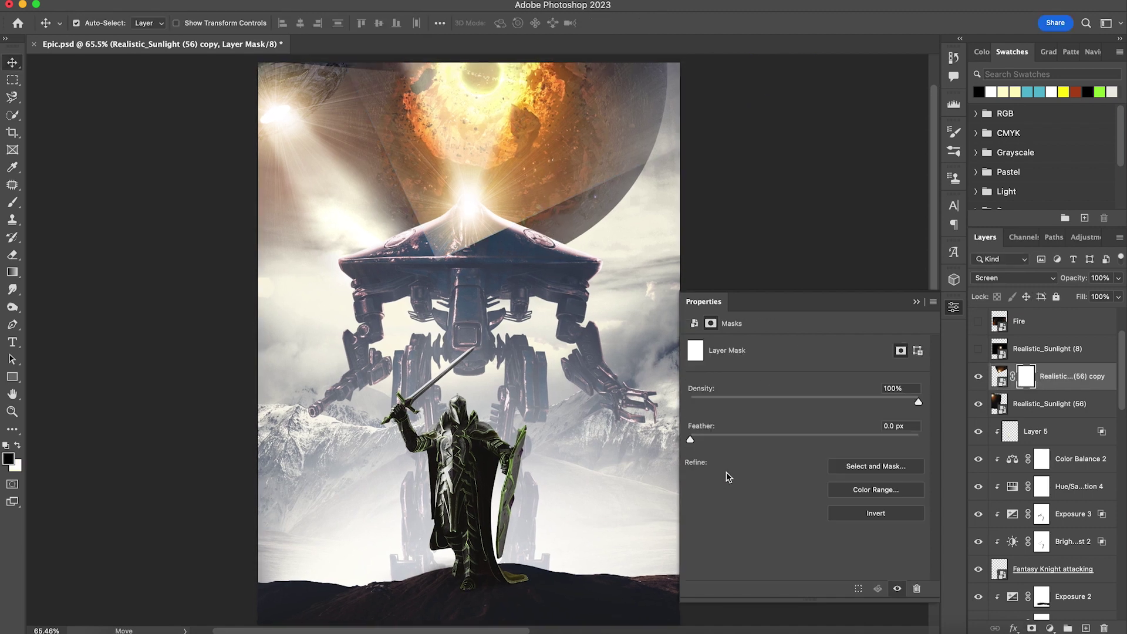
pyautogui.press('b')
pyautogui.moveTo(585, 286); pyautogui.dragTo(591, 286)
pyautogui.moveTo(622, 173)
pyautogui.mouseDown()
pyautogui.moveTo(594, 211)
pyautogui.moveTo(443, 293)
pyautogui.moveTo(354, 137)
pyautogui.mouseUp()
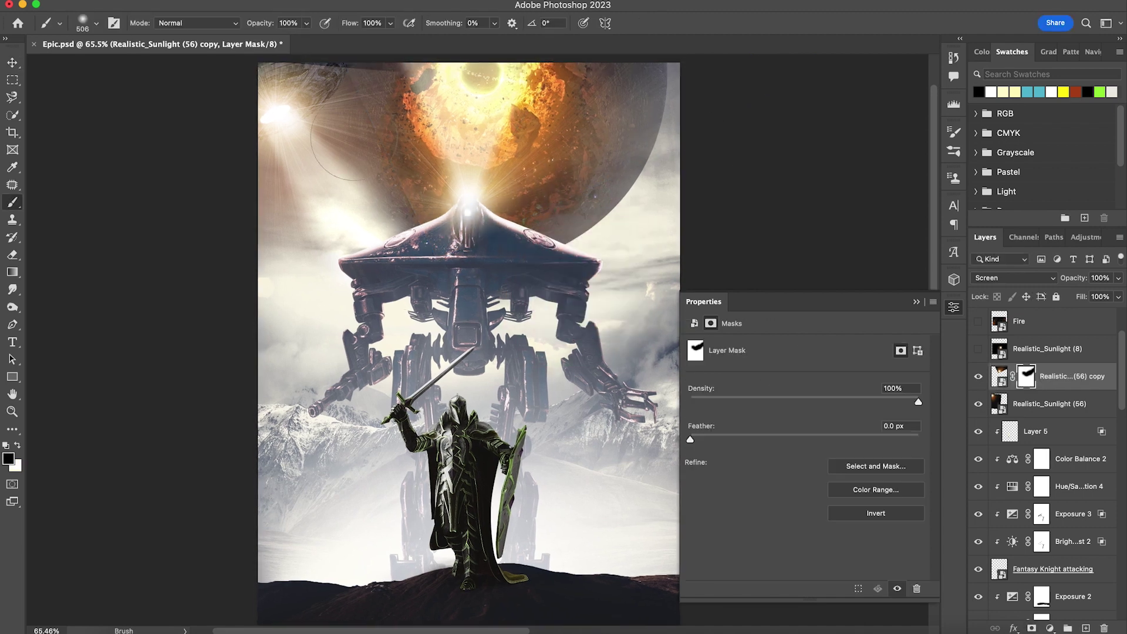
# Step: Nudge the masked flare slightly on the robot's head and save the document
pyautogui.scroll(2, 352, 198)
pyautogui.press('v')
pyautogui.moveTo(477, 201); pyautogui.dragTo(479, 200)
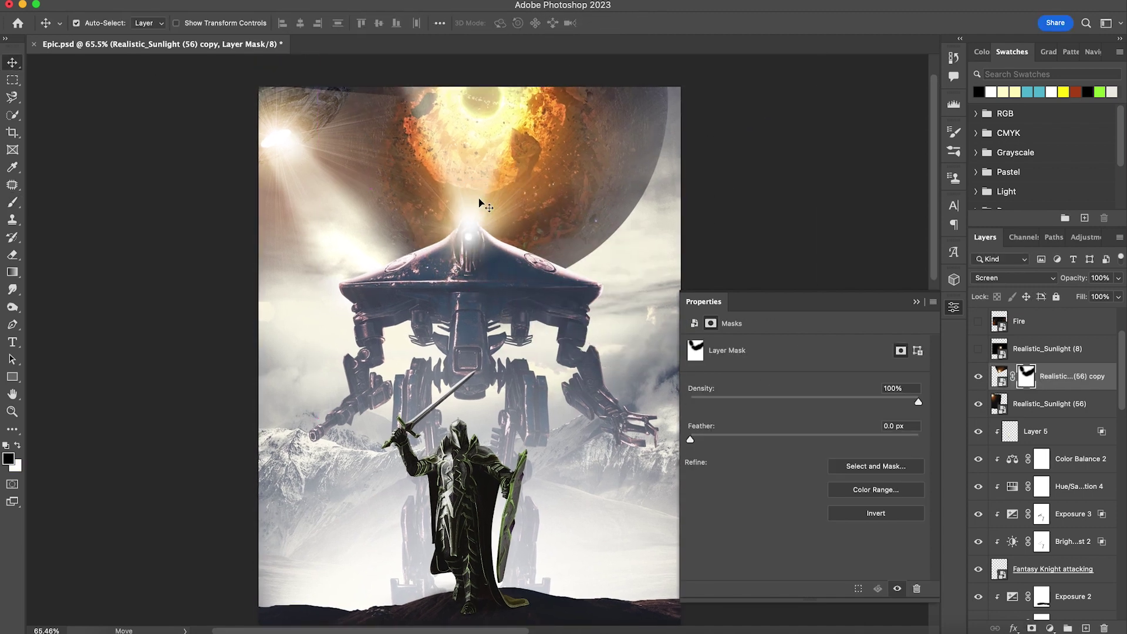
pyautogui.press('b')
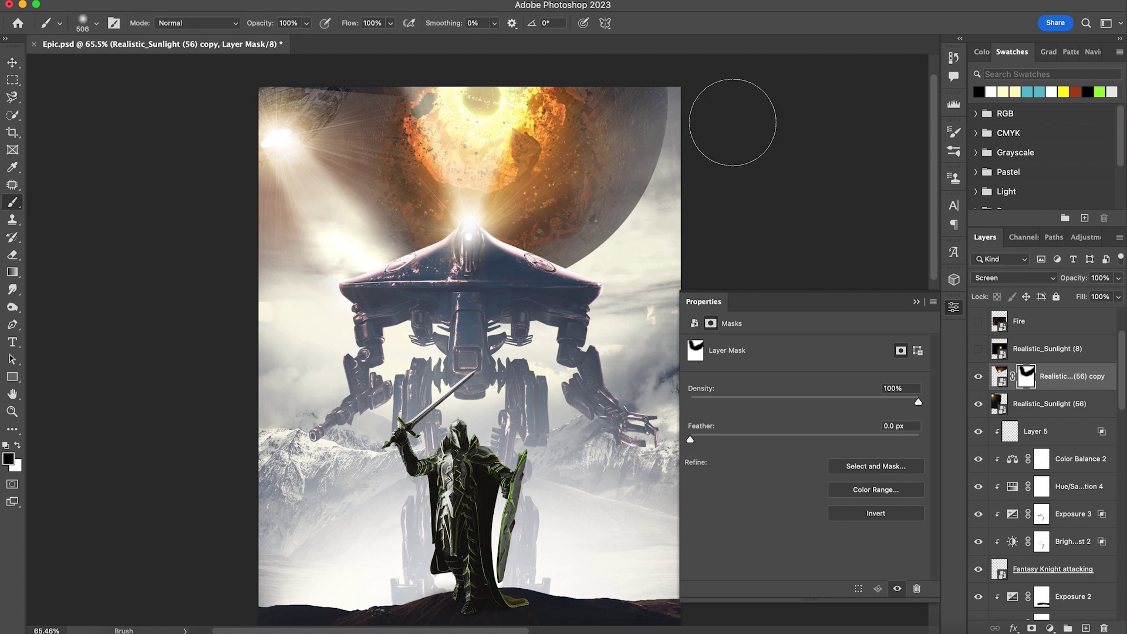
pyautogui.scroll(-3, 733, 122)
pyautogui.press('super+s')
# Step: Show the Realistic_Sunlight (8) layer in Screen mode and move it up over the planet's core
pyautogui.press('v')
pyautogui.click(474, 464)
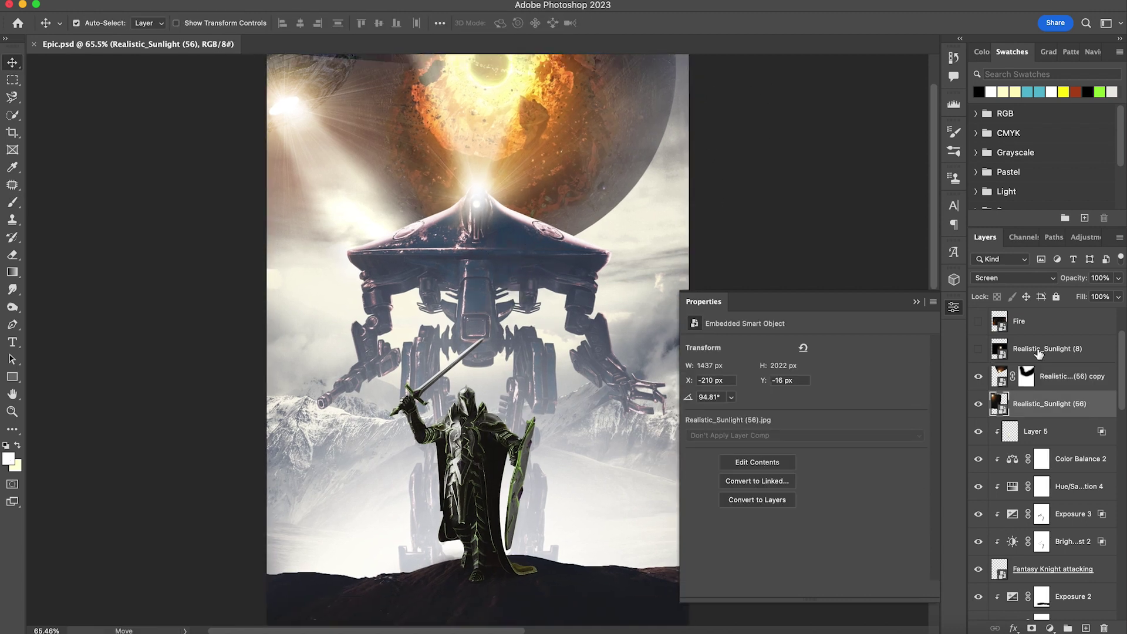
pyautogui.click(1038, 352)
pyautogui.click(978, 349)
pyautogui.moveTo(513, 334); pyautogui.dragTo(500, 114)
pyautogui.click(1012, 278)
pyautogui.click(993, 395)
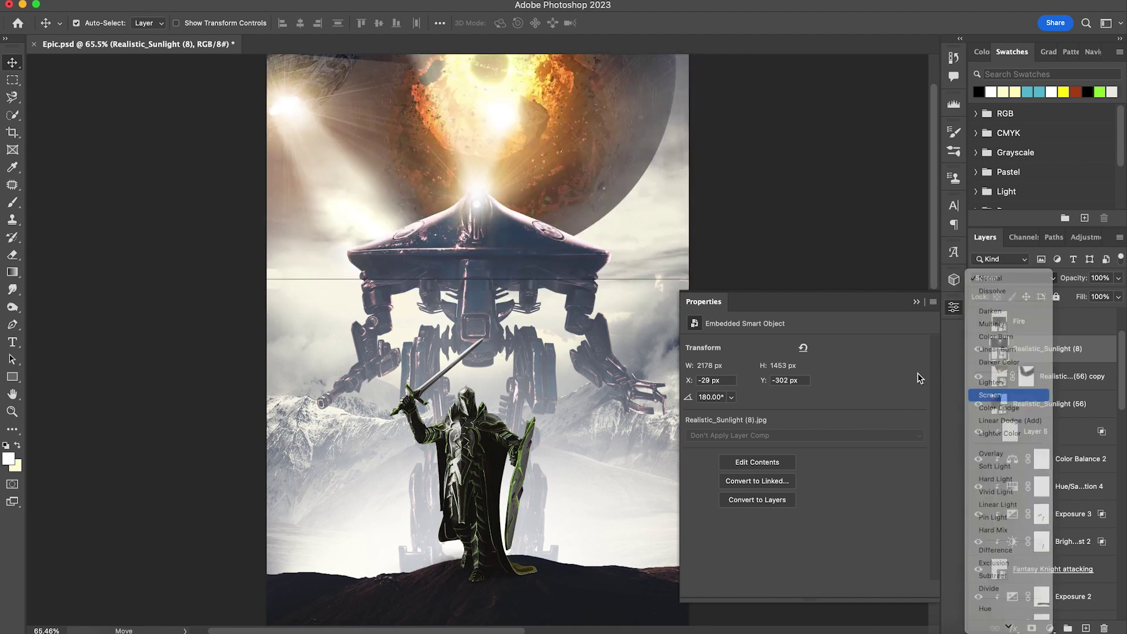
# Step: Enlarge Realistic_Sunlight (8) to 4127 × 2751 px and place it at X -1064 px, Y -999 px over the planet
pyautogui.scroll(2, 657, 276)
pyautogui.press('super+t')
pyautogui.moveTo(491, 335); pyautogui.dragTo(492, 479)
pyautogui.moveTo(536, 138)
pyautogui.mouseDown()
pyautogui.moveTo(535, 148)
pyautogui.moveTo(527, 129)
pyautogui.moveTo(522, 219)
pyautogui.moveTo(498, 159)
pyautogui.mouseUp()
pyautogui.press('Return')
# Step: Change Realistic_Sunlight (8) to Linear Dodge (Add) blending with 21% fill
pyautogui.press('super+t')
pyautogui.click(1012, 278)
pyautogui.click(1007, 303)
pyautogui.click(658, 23)
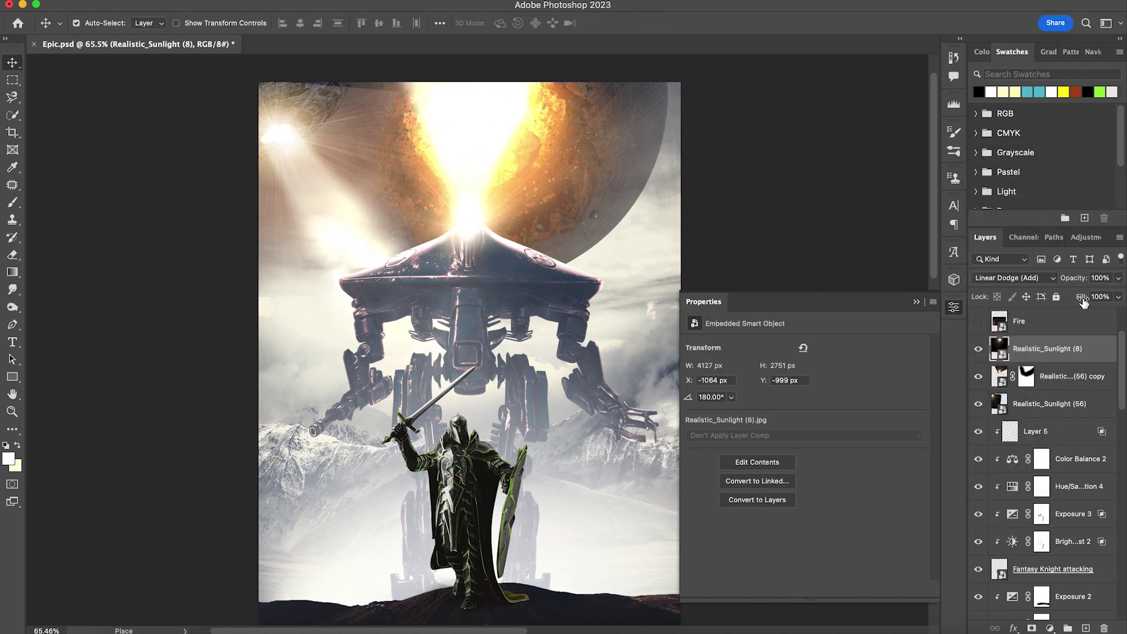
pyautogui.moveTo(1083, 300); pyautogui.dragTo(1026, 317)
pyautogui.scroll(-2, 633, 285)
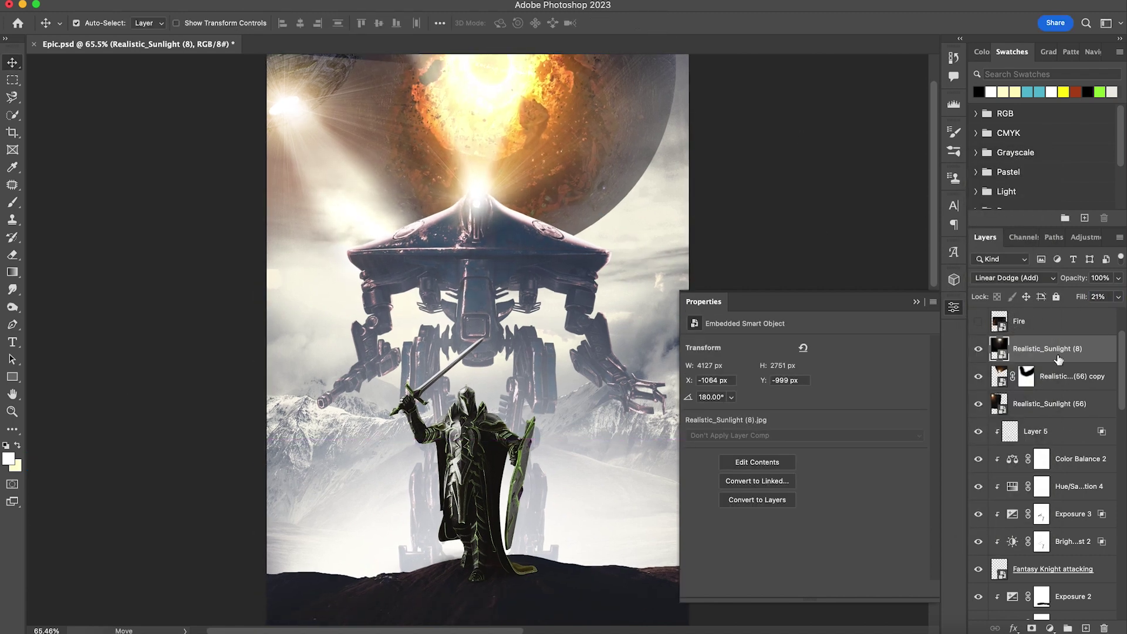
# Step: Show the Fire layer in Screen mode and scale it to 1326 × 898 px over the planet
pyautogui.scroll(2, 1118, 355)
pyautogui.click(978, 376)
pyautogui.click(1019, 377)
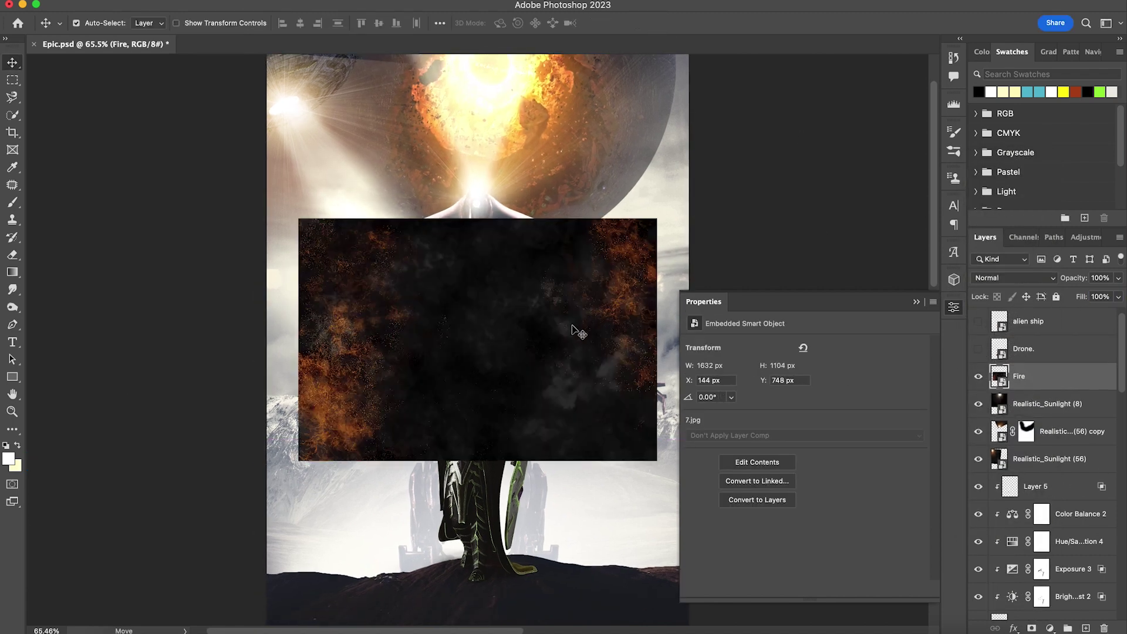
pyautogui.hotkey('ctrl', 't')
pyautogui.press('Return')
pyautogui.moveTo(481, 225); pyautogui.dragTo(559, 112)
pyautogui.click(1015, 277)
pyautogui.click(1006, 394)
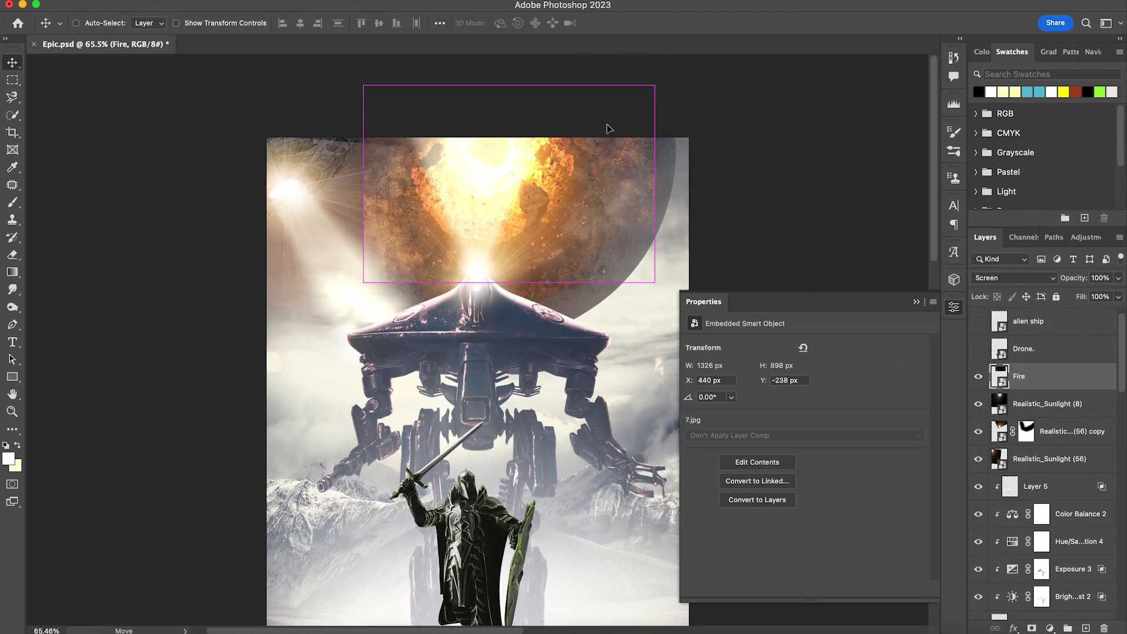
# Step: Scale the Fire layer to 100.61% width and 120.84% height and position it over the planet's burning core
pyautogui.hotkey('ctrl', 't')
pyautogui.moveTo(654, 184); pyautogui.dragTo(605, 191)
pyautogui.moveTo(549, 200); pyautogui.dragTo(671, 190)
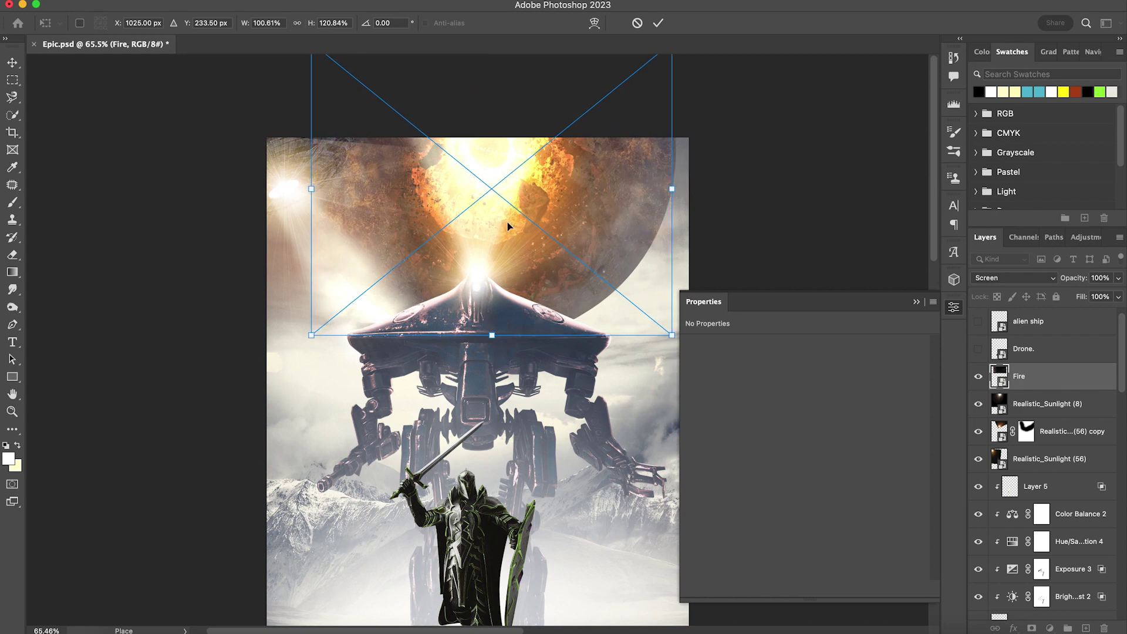
pyautogui.moveTo(509, 227); pyautogui.dragTo(508, 218)
pyautogui.press('Return')
# Step: Add a layer mask to the Fire layer and paint out the excess glow around the planet's core
pyautogui.click(1032, 628)
pyautogui.press('b')
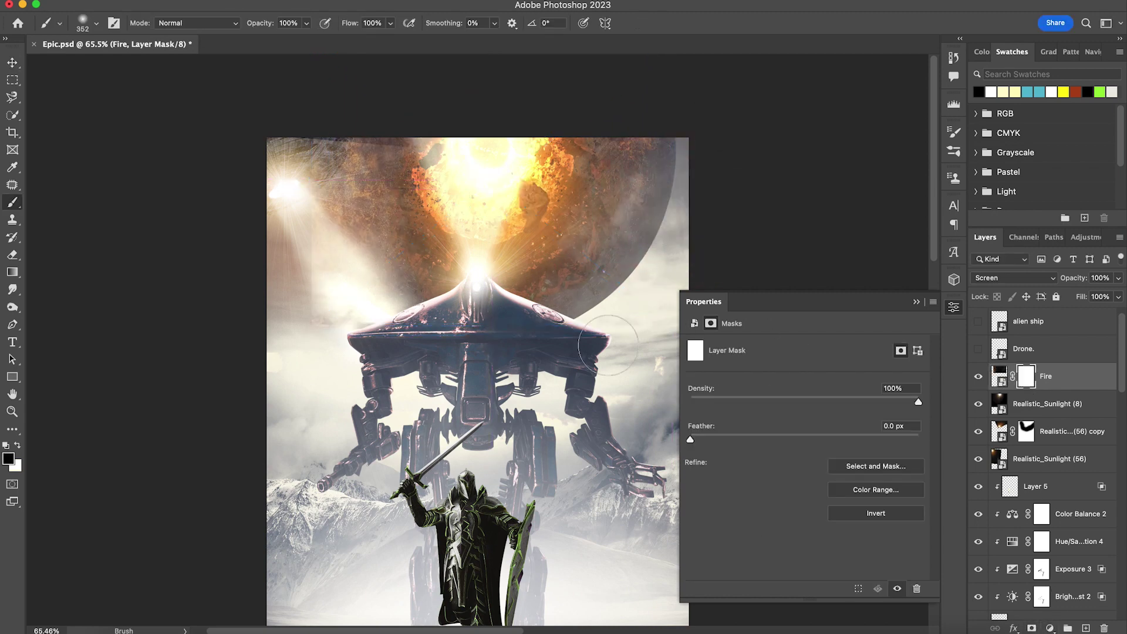
pyautogui.moveTo(347, 139); pyautogui.dragTo(328, 217)
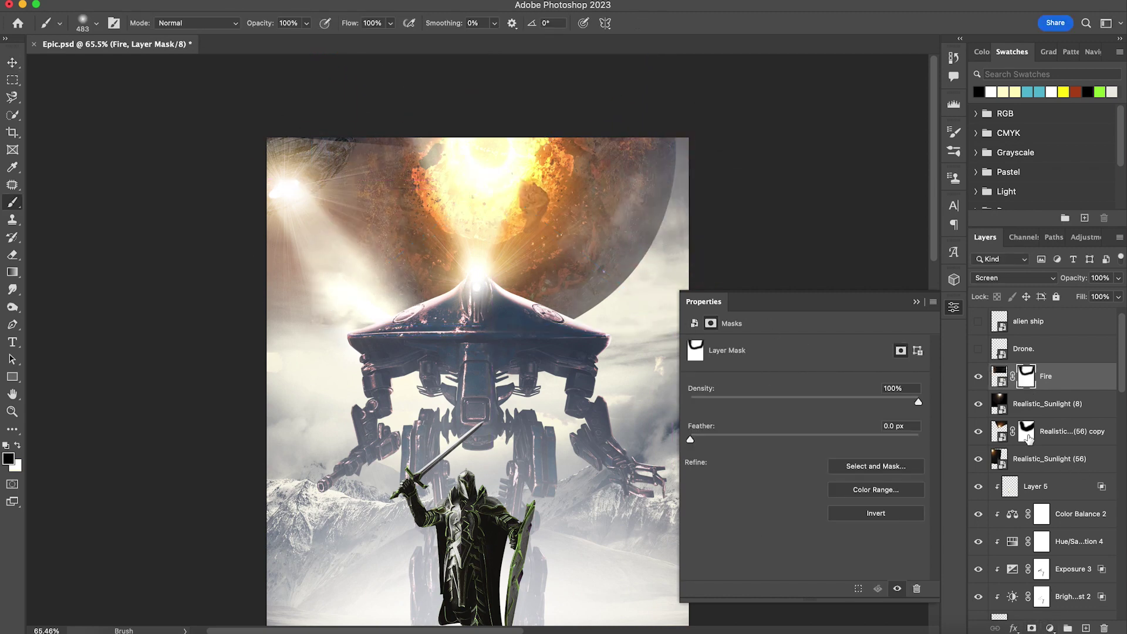
# Step: Mask the Realistic_Sunlight (56) layer, brush away its glow near the planet's lower edge, and save the document
pyautogui.click(1056, 458)
pyautogui.click(1032, 628)
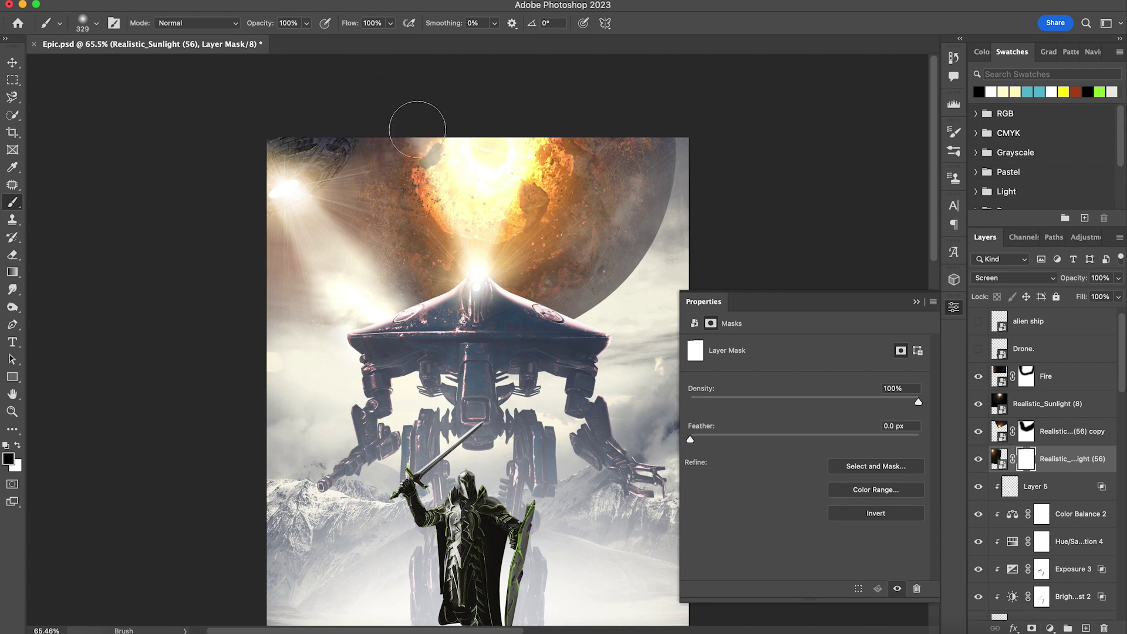
pyautogui.moveTo(617, 287); pyautogui.dragTo(596, 211)
pyautogui.press('super+s')
# Step: Show the Drone. layer, scale it to 162 × 139 px, rotate it to -165° and place it at X 1588 px, Y 1073 px beside the robot
pyautogui.press('v')
pyautogui.click(978, 349)
pyautogui.click(992, 351)
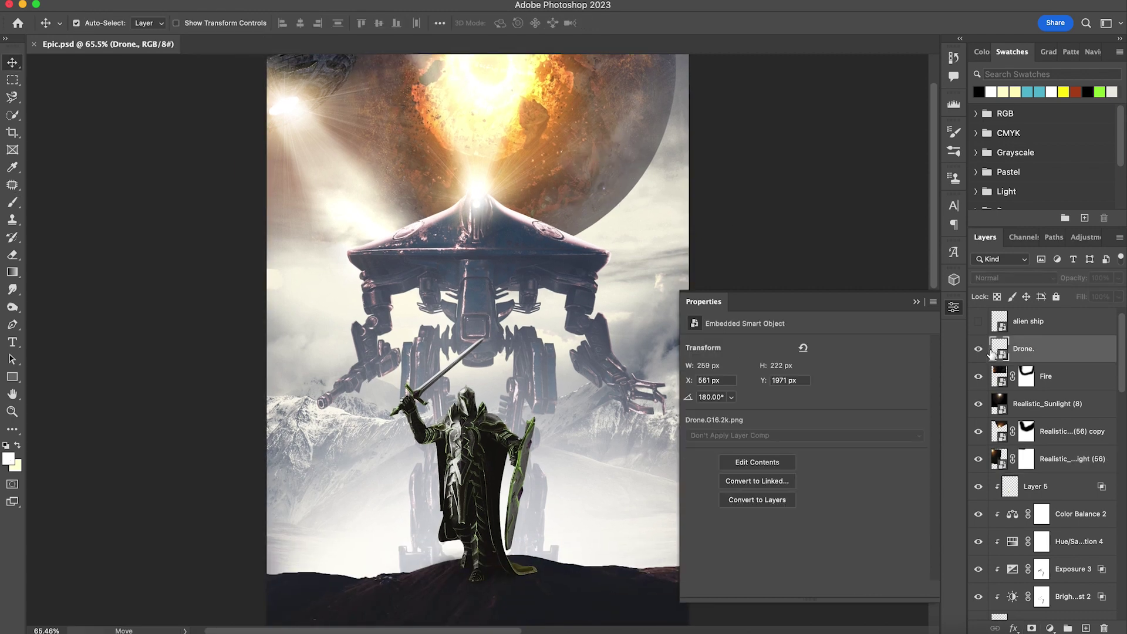
pyautogui.press('super+t')
pyautogui.moveTo(466, 466); pyautogui.dragTo(480, 452)
pyautogui.moveTo(421, 510); pyautogui.dragTo(380, 547)
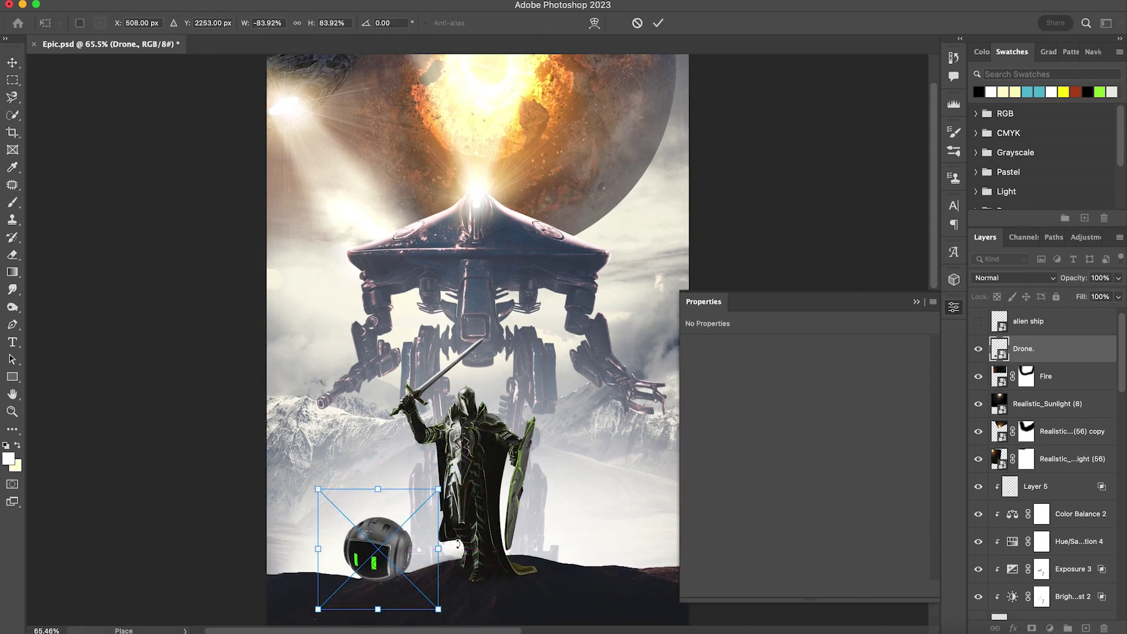
pyautogui.moveTo(458, 544); pyautogui.dragTo(456, 565)
pyautogui.moveTo(381, 558); pyautogui.dragTo(331, 330)
pyautogui.moveTo(400, 279); pyautogui.dragTo(667, 298)
pyautogui.press('Return')
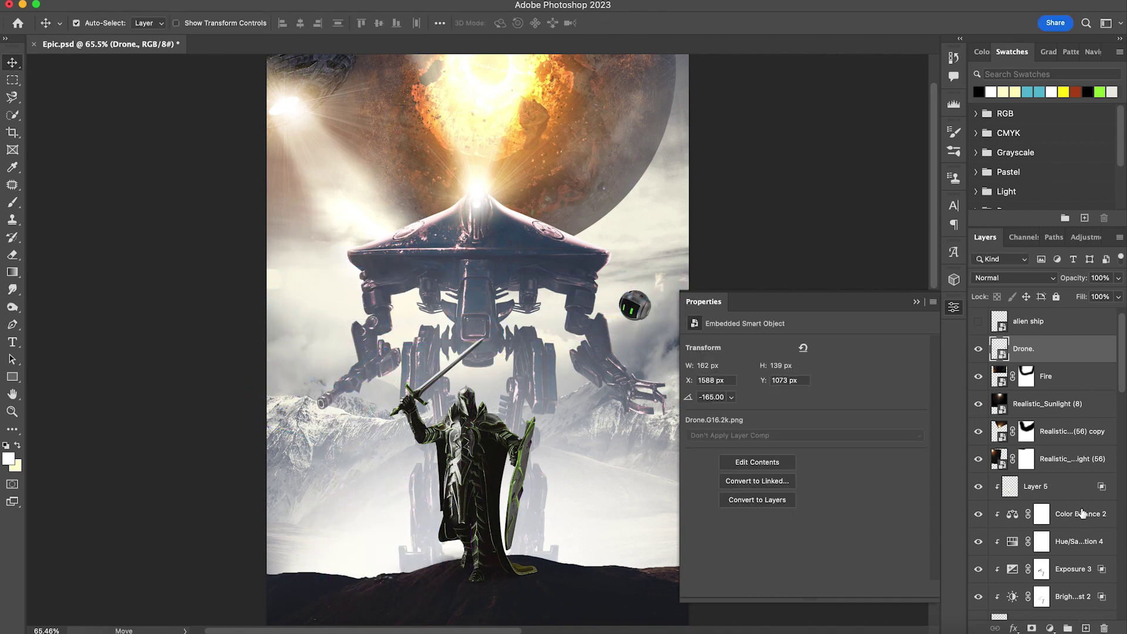
pyautogui.click(1050, 628)
pyautogui.click(1068, 377)
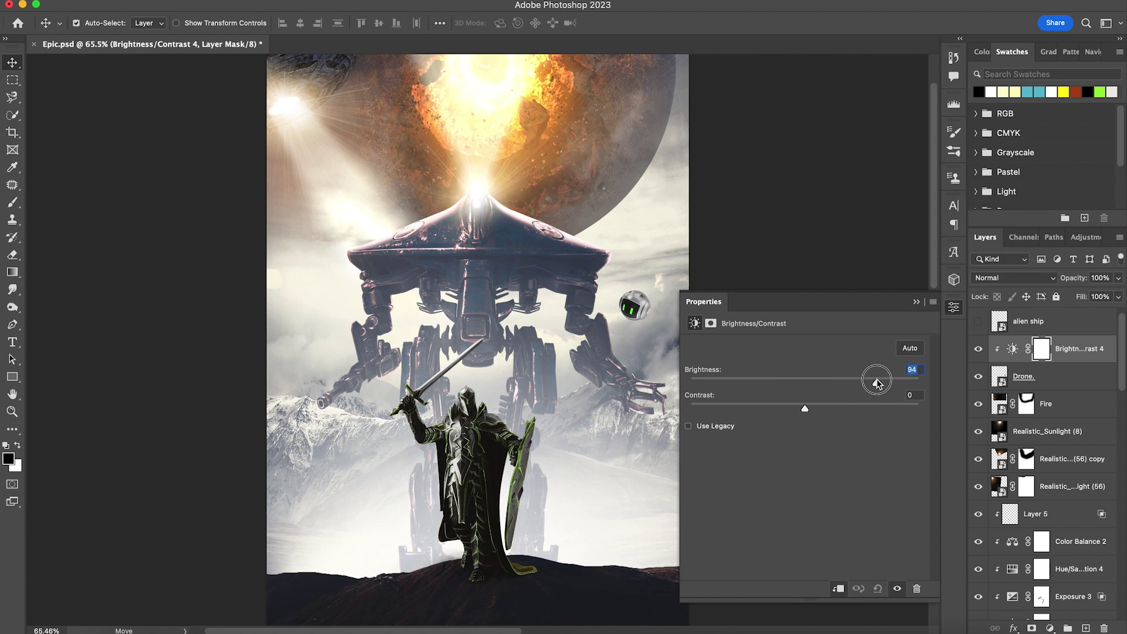
pyautogui.moveTo(876, 383); pyautogui.dragTo(788, 388)
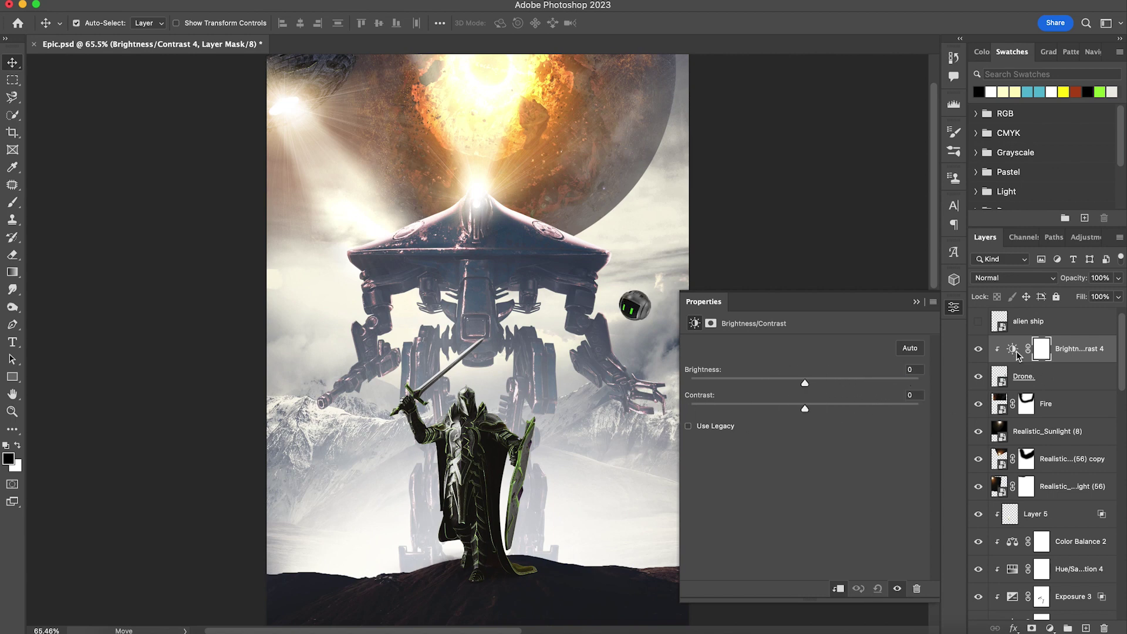
pyautogui.press('Delete')
# Step: Add a Hue/Saturation adjustment clipped to the Drone. layer and target its Greens range
pyautogui.click(1050, 628)
pyautogui.click(1068, 453)
pyautogui.click(797, 363)
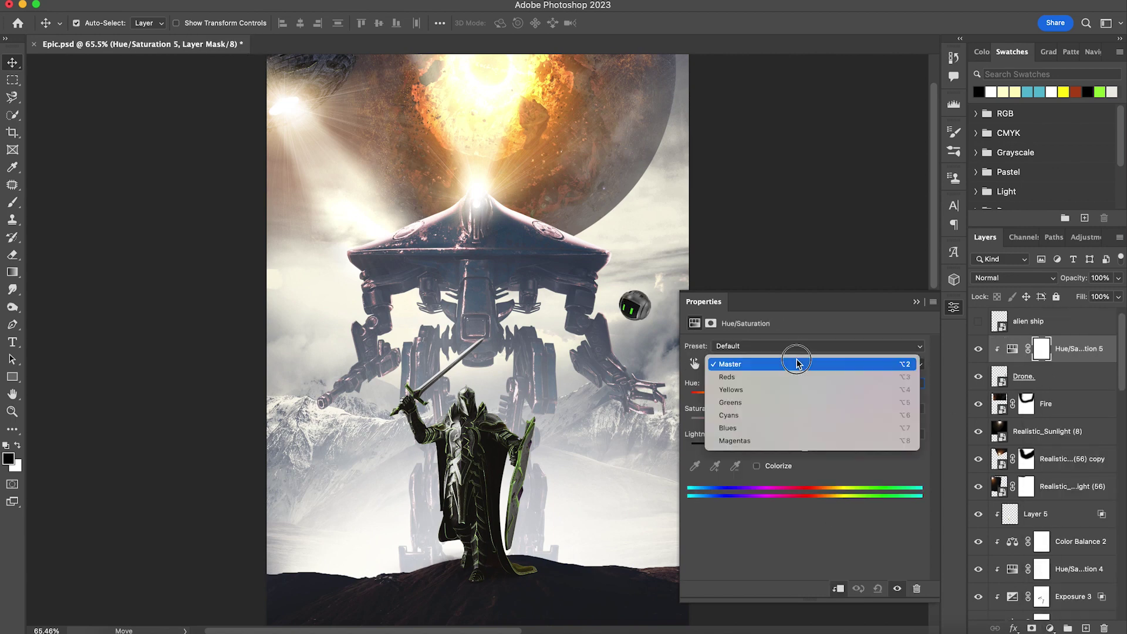
pyautogui.click(801, 402)
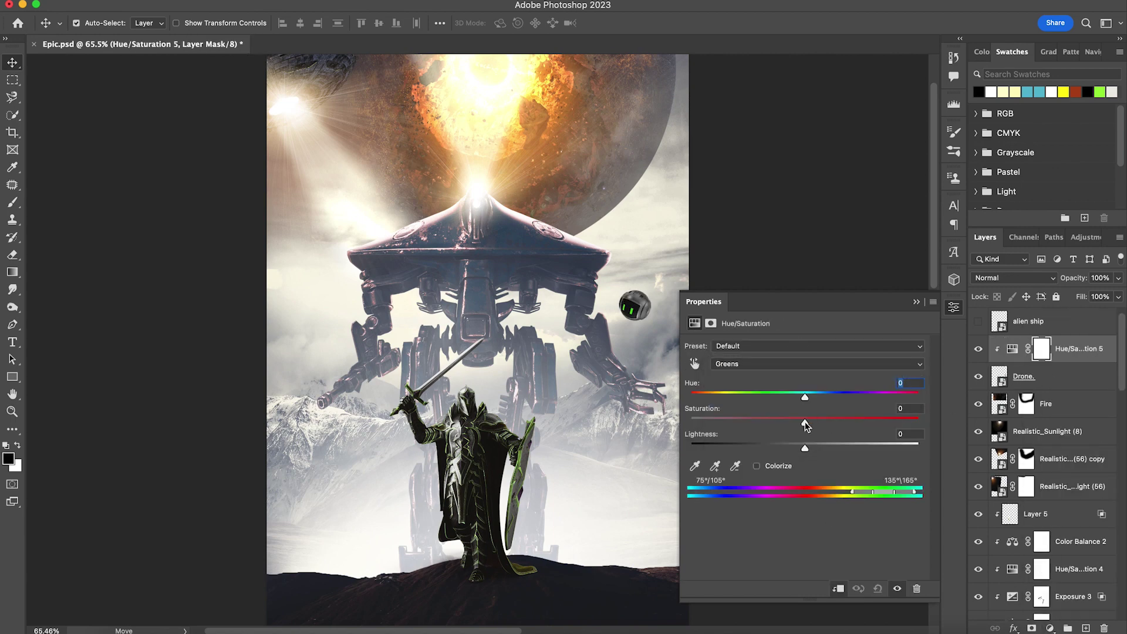
pyautogui.click(917, 302)
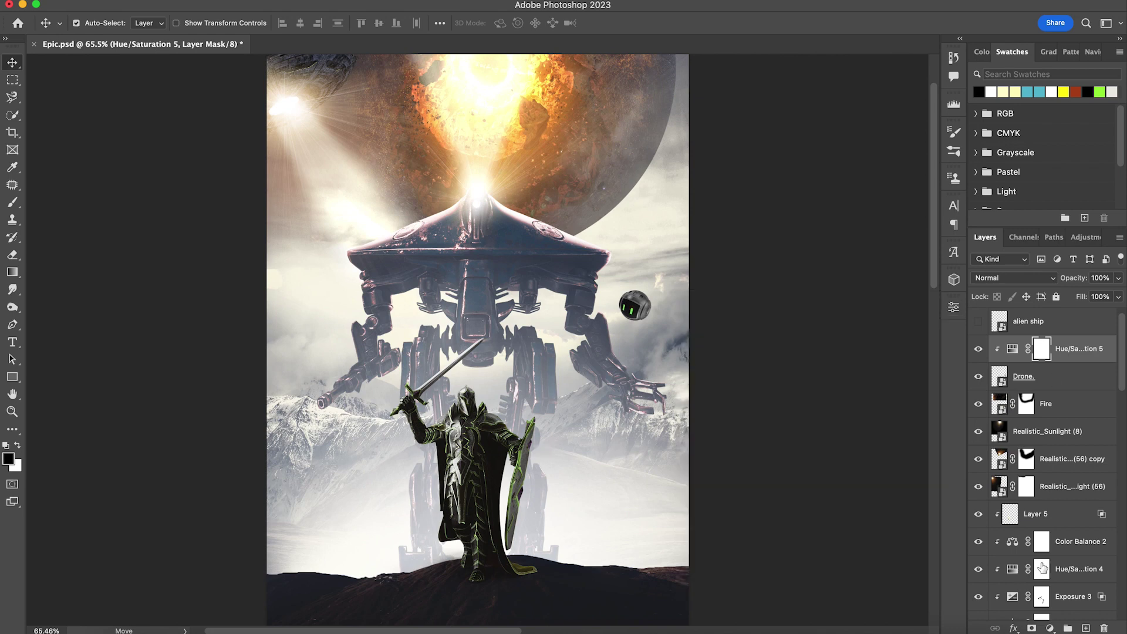
# Step: Create a new layer above the drone's adjustment and paint two white light beams shining from the drone's eyes toward the robot's hand
pyautogui.click(1086, 628)
pyautogui.keyDown('alt'); pyautogui.click(1028, 361); pyautogui.keyUp('alt')
pyautogui.press('b')
pyautogui.moveTo(644, 333); pyautogui.dragTo(575, 336)
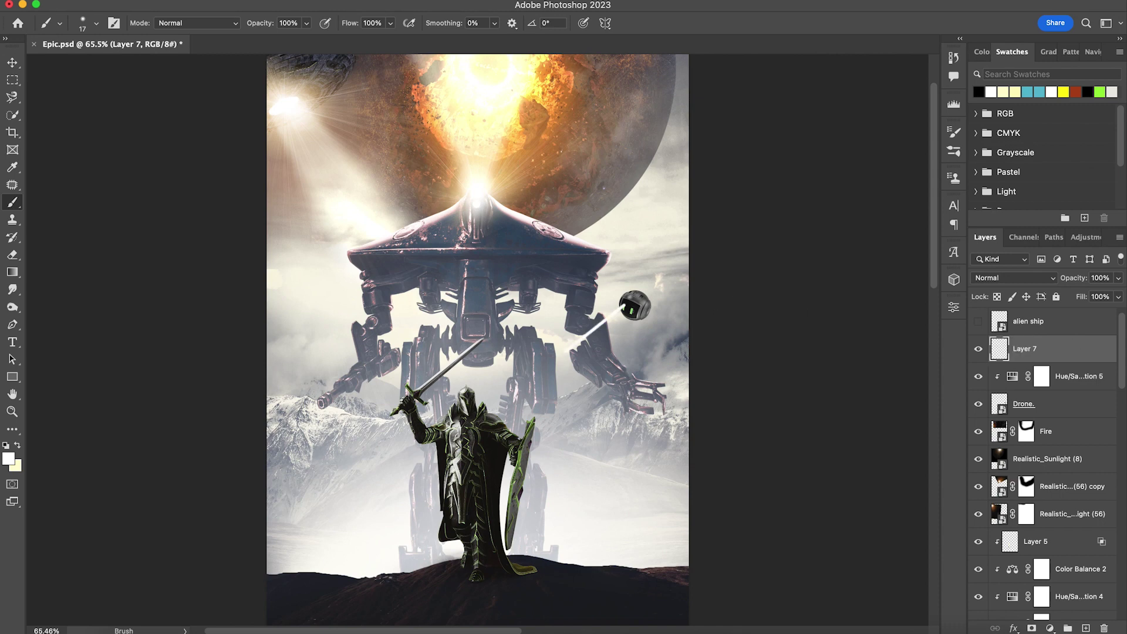
pyautogui.keyDown('shift'); pyautogui.click(586, 356); pyautogui.keyUp('shift')
pyautogui.moveTo(594, 352); pyautogui.dragTo(612, 351)
# Step: Apply a 74 px Tilt-Shift blur to the light beams, angled across them with its focus near the drone so their far ends soften
pyautogui.click(301, 1)
pyautogui.moveTo(346, 174)
pyautogui.click(531, 197)
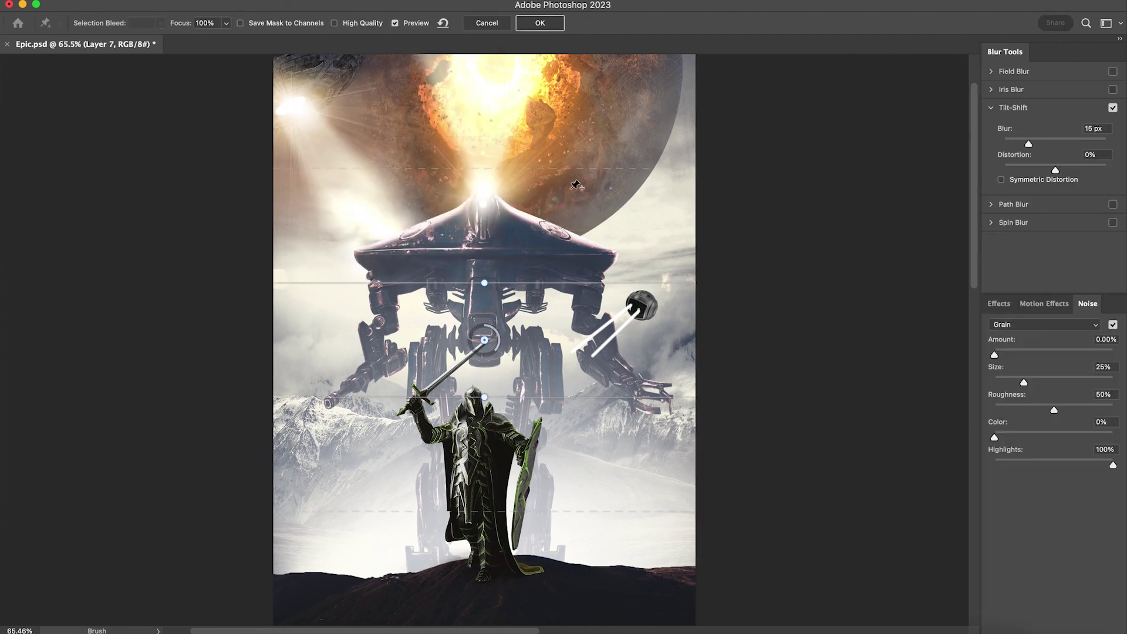
pyautogui.moveTo(484, 282); pyautogui.dragTo(531, 292)
pyautogui.moveTo(484, 339); pyautogui.dragTo(677, 276)
pyautogui.moveTo(1044, 142); pyautogui.dragTo(1053, 142)
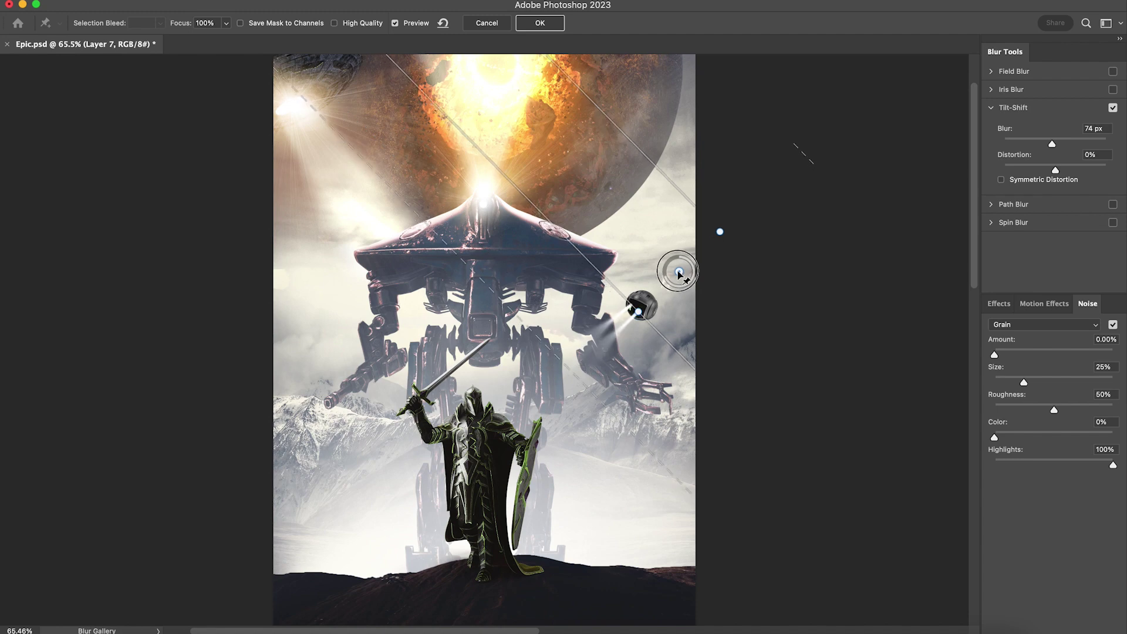
pyautogui.moveTo(720, 225); pyautogui.dragTo(714, 218)
pyautogui.moveTo(674, 276); pyautogui.dragTo(669, 264)
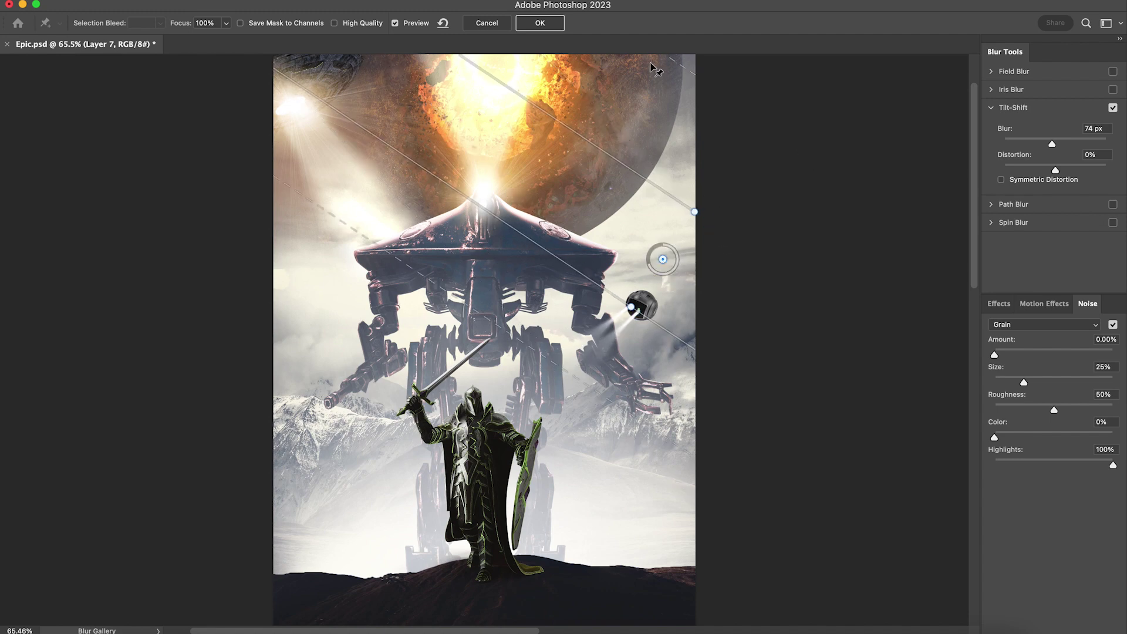
pyautogui.click(540, 23)
pyautogui.click(1014, 277)
pyautogui.click(1021, 337)
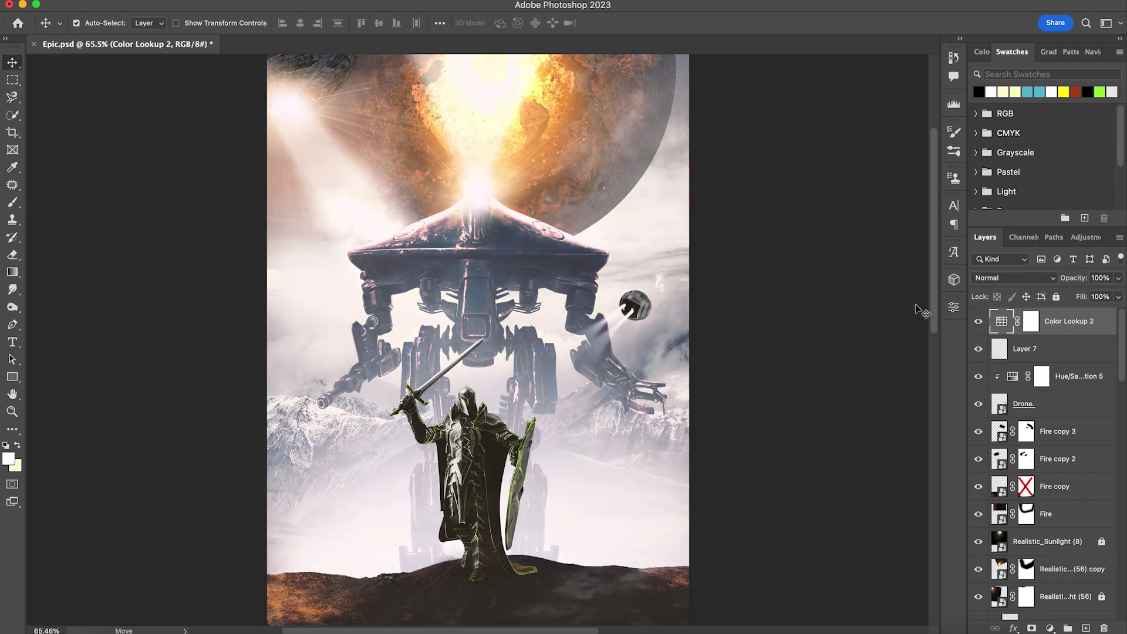
pyautogui.press('super+alt+shift+e')
pyautogui.rightClick(1073, 319)
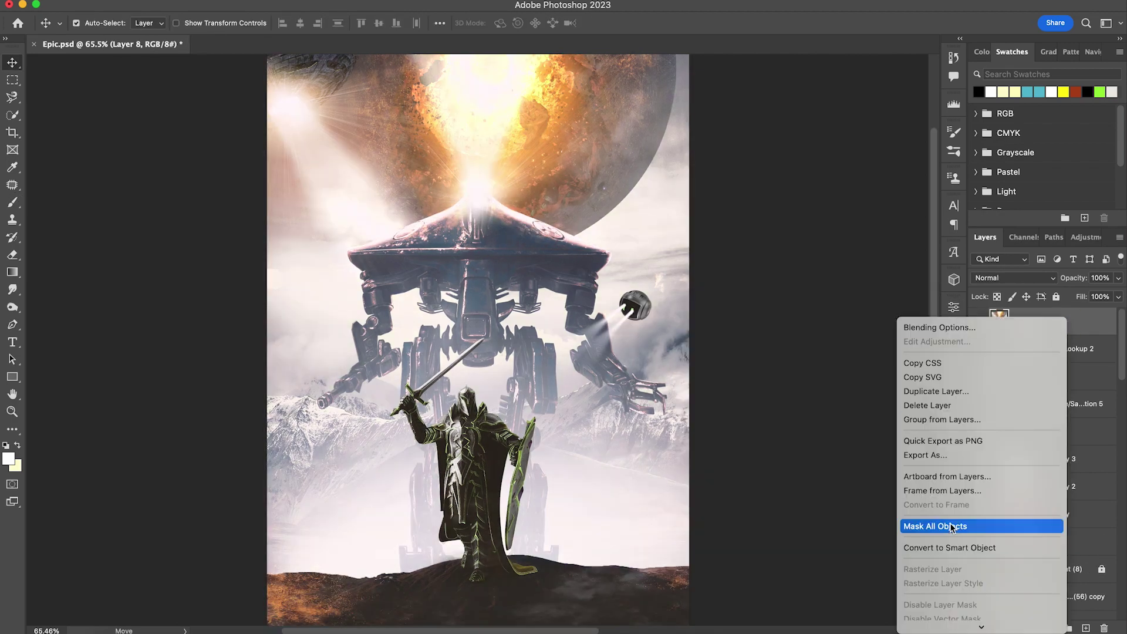
pyautogui.click(963, 525)
pyautogui.moveTo(977, 350); pyautogui.dragTo(976, 321)
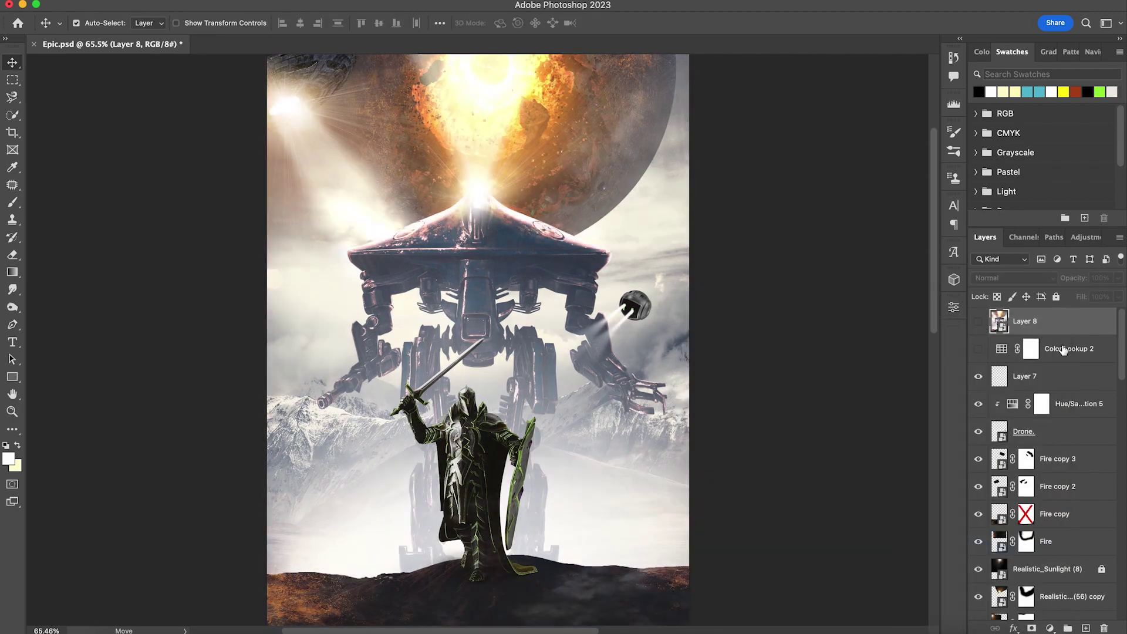
# Step: Delete the Color Lookup 2 adjustment and the merged Layer 8
pyautogui.click(1064, 348)
pyautogui.click(1055, 326)
pyautogui.press('Delete')
pyautogui.press('Delete')
# Step: Stamp all visible layers into a new top layer and convert it to a Smart Object
pyautogui.press('super+alt+shift+e')
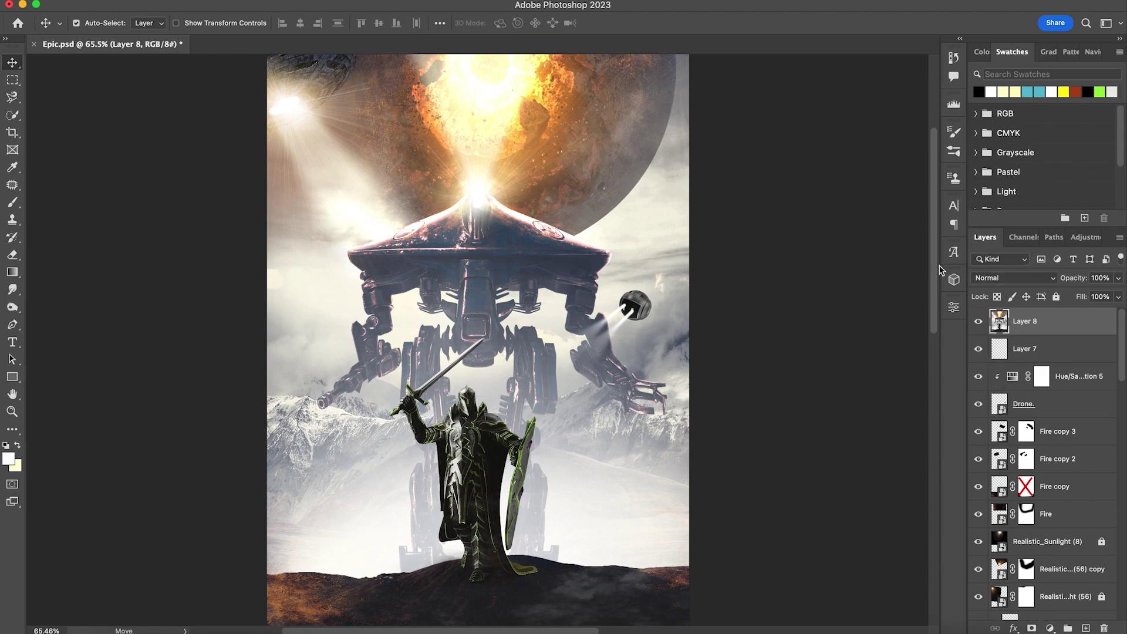
pyautogui.rightClick(1080, 320)
pyautogui.click(962, 540)
# Step: Apply the Camera Raw Filter to the merged layer with Temperature -3, Tint +9, Exposure -0.30, Highlights -4 and Vibrance -5
pyautogui.click(306, 1)
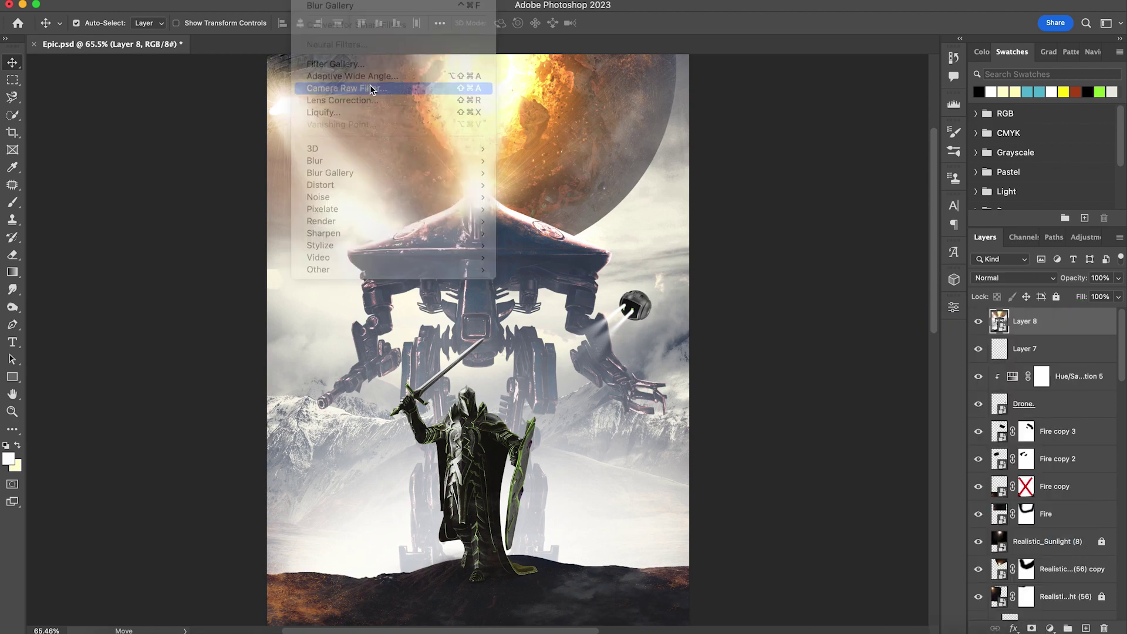
pyautogui.click(346, 88)
pyautogui.click(908, 207)
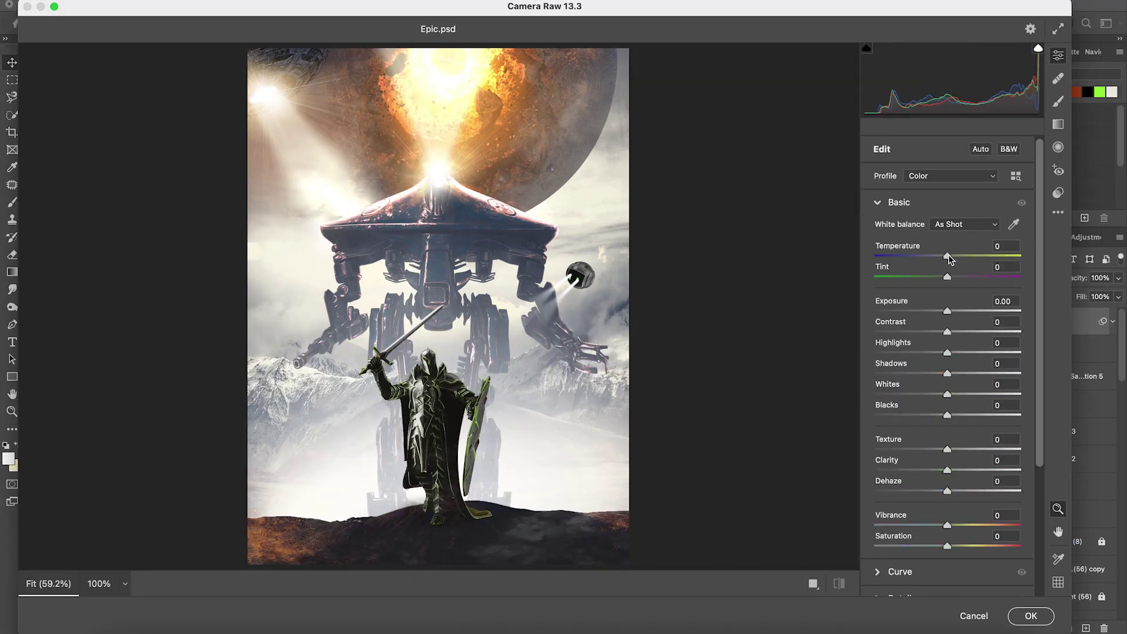
pyautogui.moveTo(947, 258); pyautogui.dragTo(957, 284)
pyautogui.moveTo(947, 352)
pyautogui.mouseDown()
pyautogui.moveTo(923, 355)
pyautogui.moveTo(963, 351)
pyautogui.moveTo(944, 353)
pyautogui.mouseUp()
pyautogui.moveTo(946, 311); pyautogui.dragTo(943, 311)
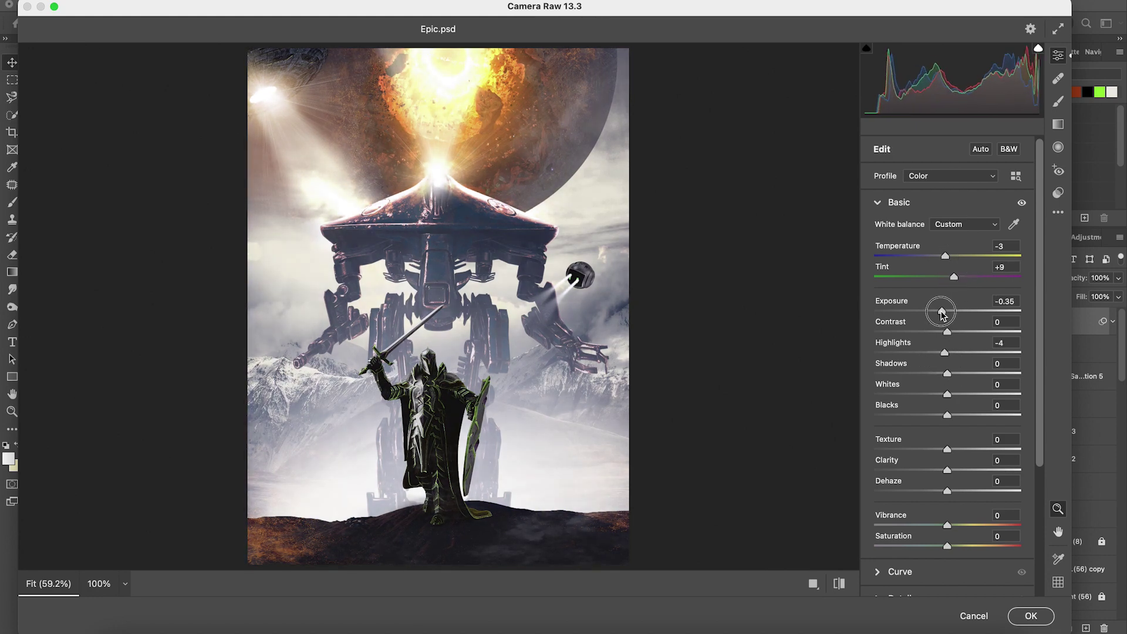
pyautogui.moveTo(944, 352); pyautogui.dragTo(946, 359)
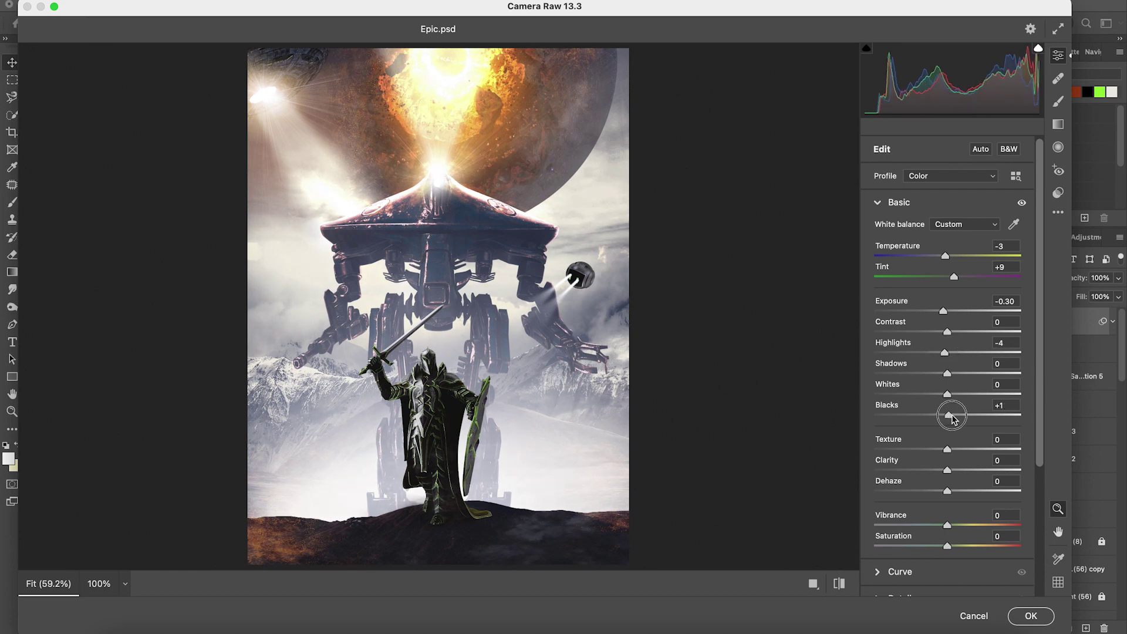
pyautogui.moveTo(951, 418)
pyautogui.mouseDown()
pyautogui.moveTo(915, 426)
pyautogui.moveTo(952, 426)
pyautogui.mouseUp()
pyautogui.moveTo(949, 474); pyautogui.dragTo(943, 531)
pyautogui.click(902, 203)
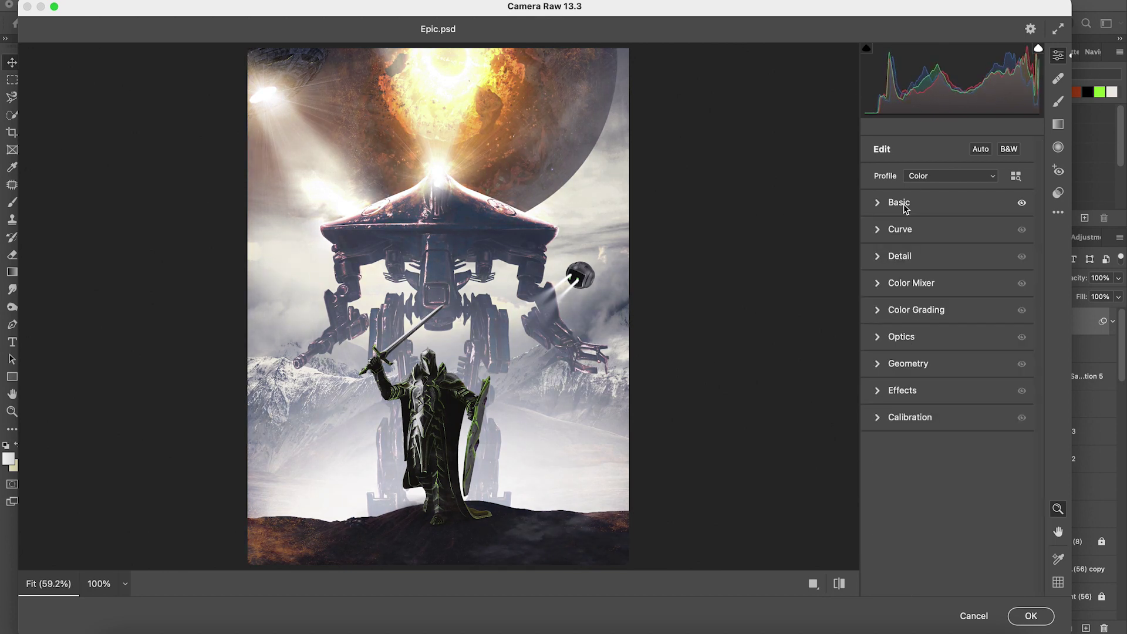
# Step: Set the Camera Raw detail adjustments to Sharpening 91 and Noise Reduction 5
pyautogui.click(898, 255)
pyautogui.moveTo(406, 273); pyautogui.dragTo(595, 305)
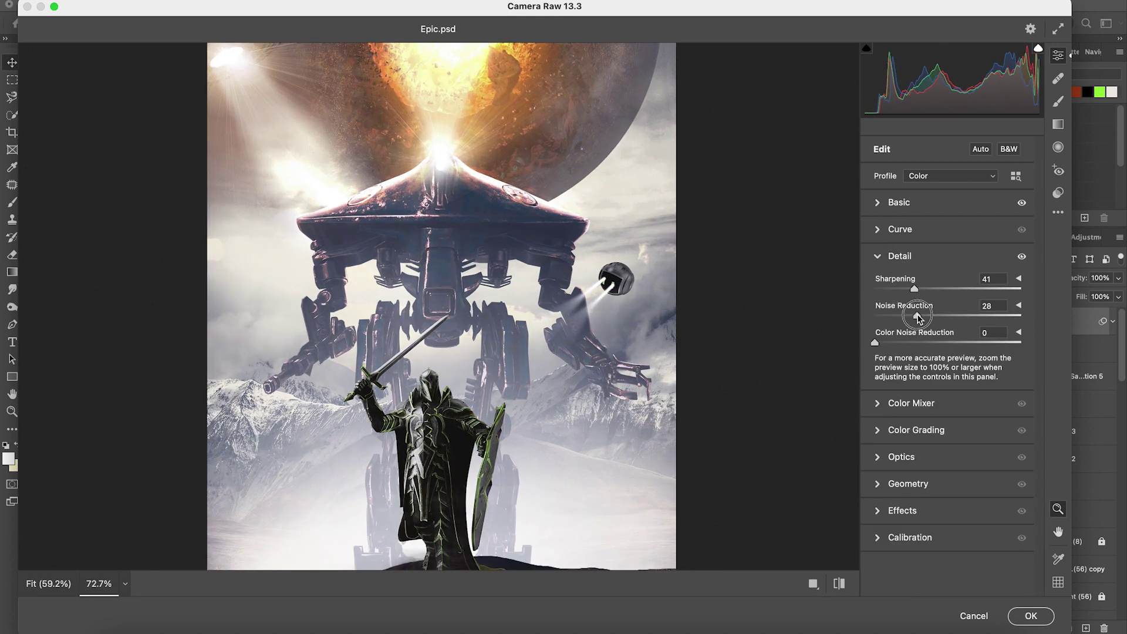
pyautogui.moveTo(490, 375); pyautogui.dragTo(461, 371)
pyautogui.moveTo(455, 288); pyautogui.dragTo(487, 254)
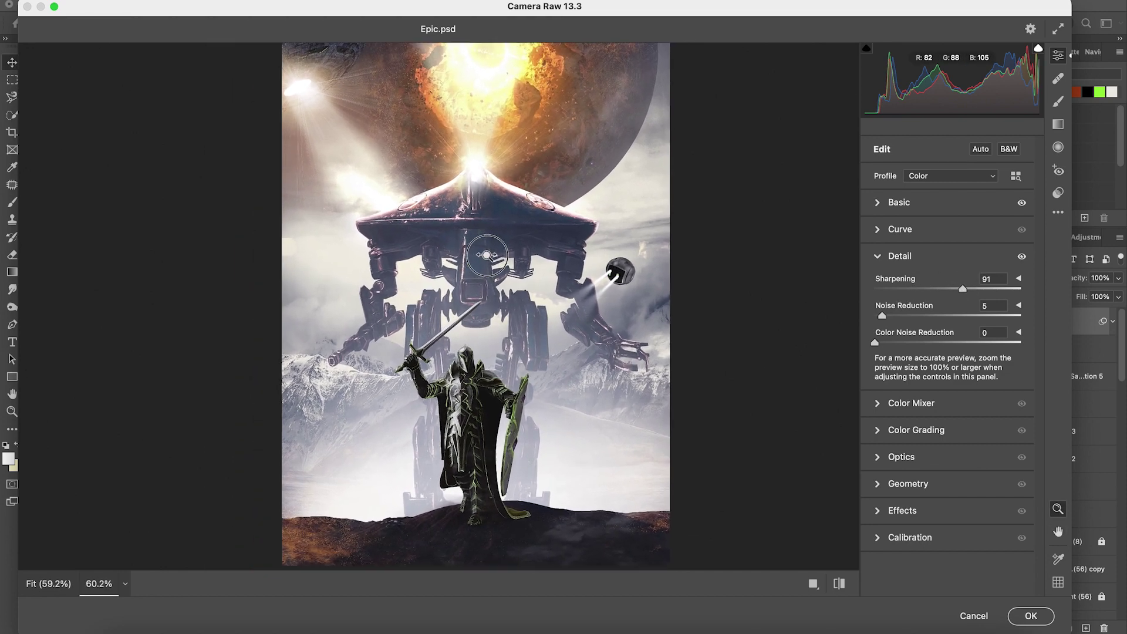
# Step: Shift the Color Mixer hues to Reds -3, Oranges +6, Yellows -71 and Blues +7, and adjust the Purples hue
pyautogui.click(906, 402)
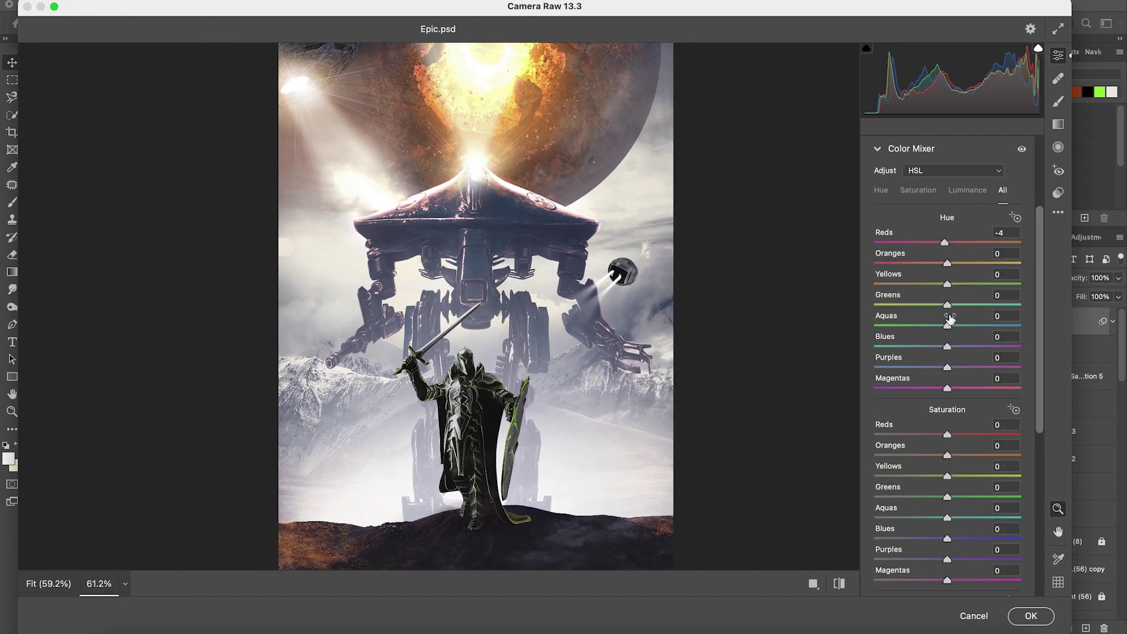
pyautogui.moveTo(955, 283); pyautogui.dragTo(890, 308)
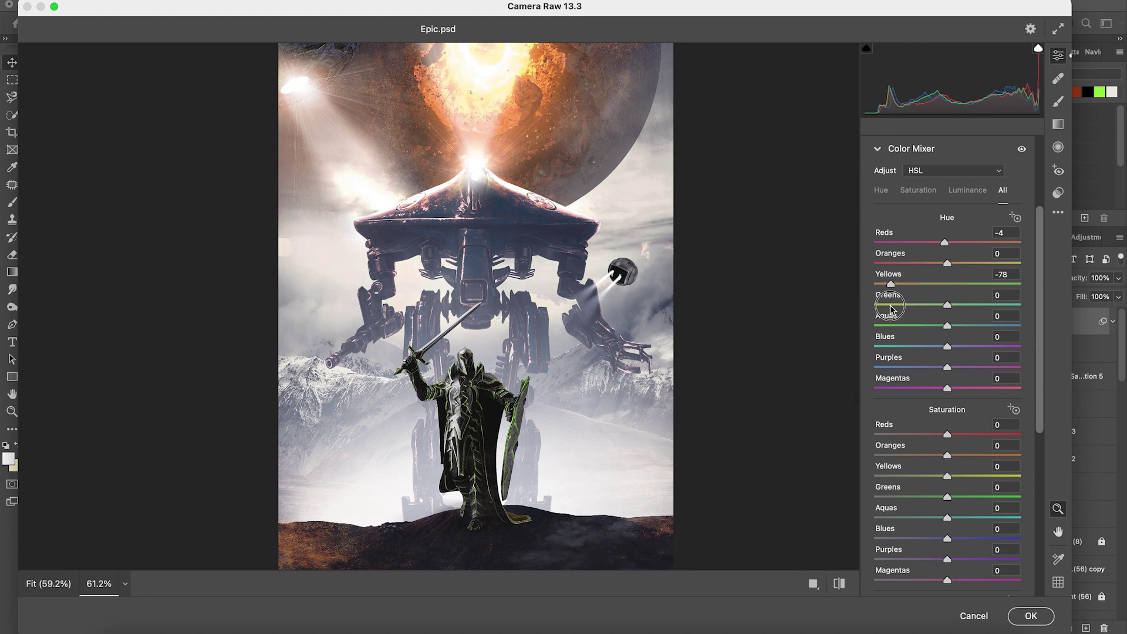
pyautogui.moveTo(946, 262)
pyautogui.mouseDown()
pyautogui.moveTo(918, 261)
pyautogui.moveTo(956, 266)
pyautogui.mouseUp()
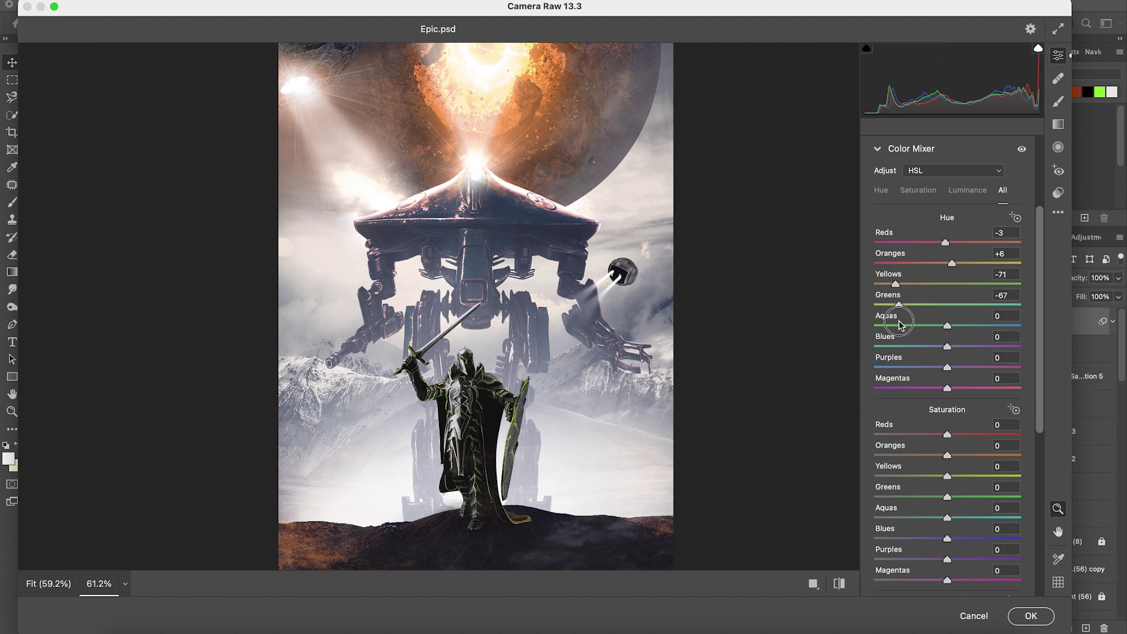
pyautogui.moveTo(900, 324); pyautogui.dragTo(954, 316)
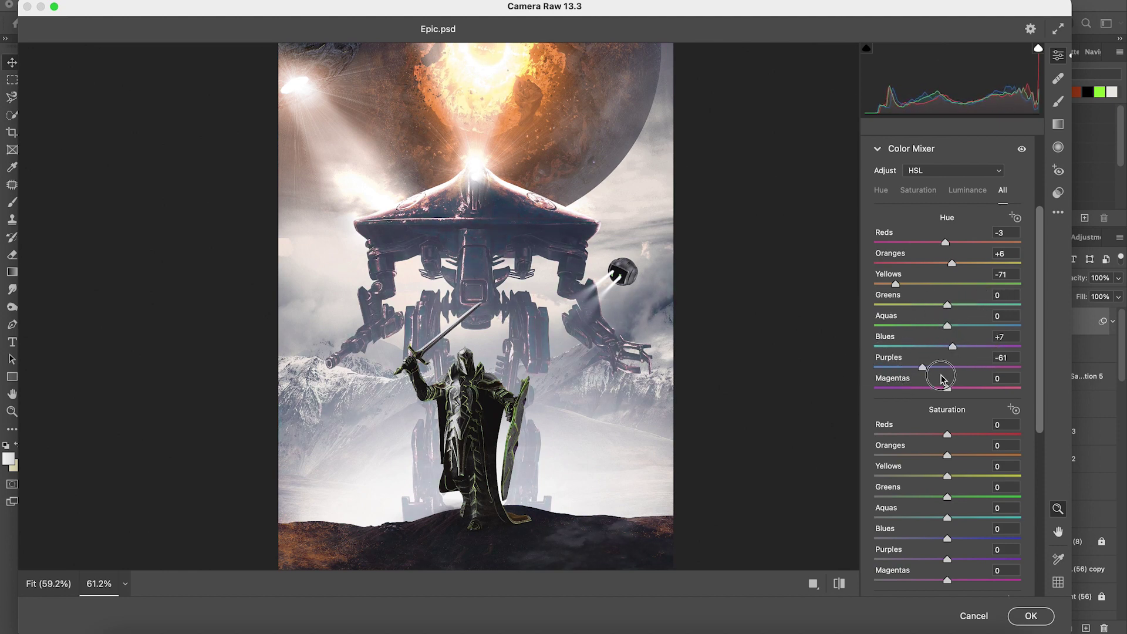
# Step: Color grade the midtones purple (H 289, S 35), the highlights yellow and the shadows purple (H 294, S 31)
pyautogui.moveTo(1041, 333); pyautogui.dragTo(1038, 483)
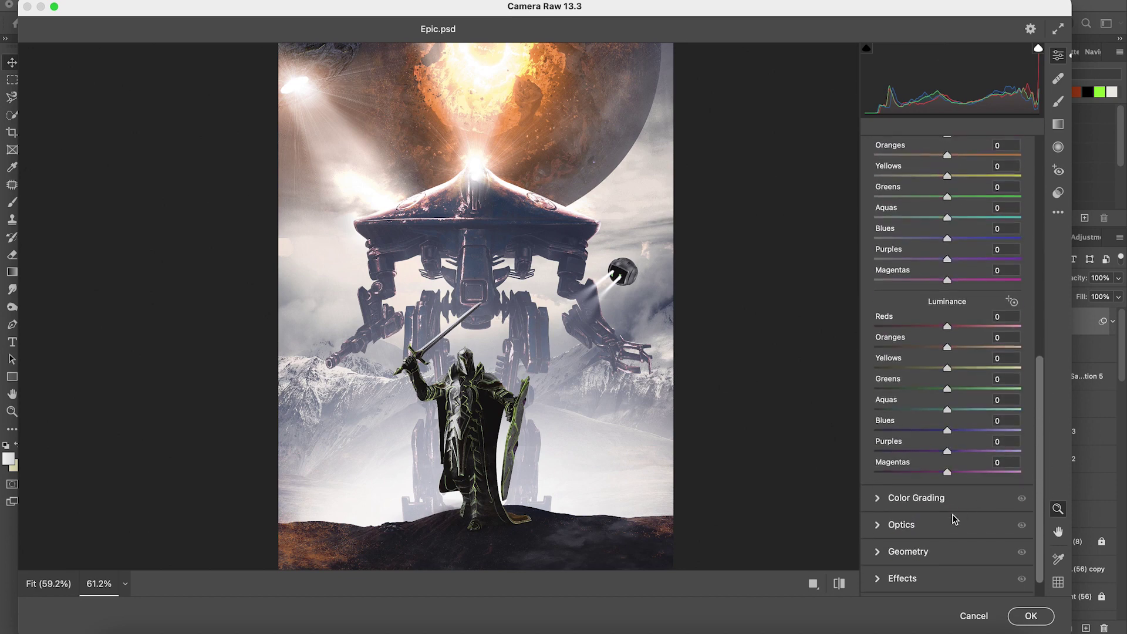
pyautogui.click(921, 498)
pyautogui.moveTo(947, 308); pyautogui.dragTo(949, 318)
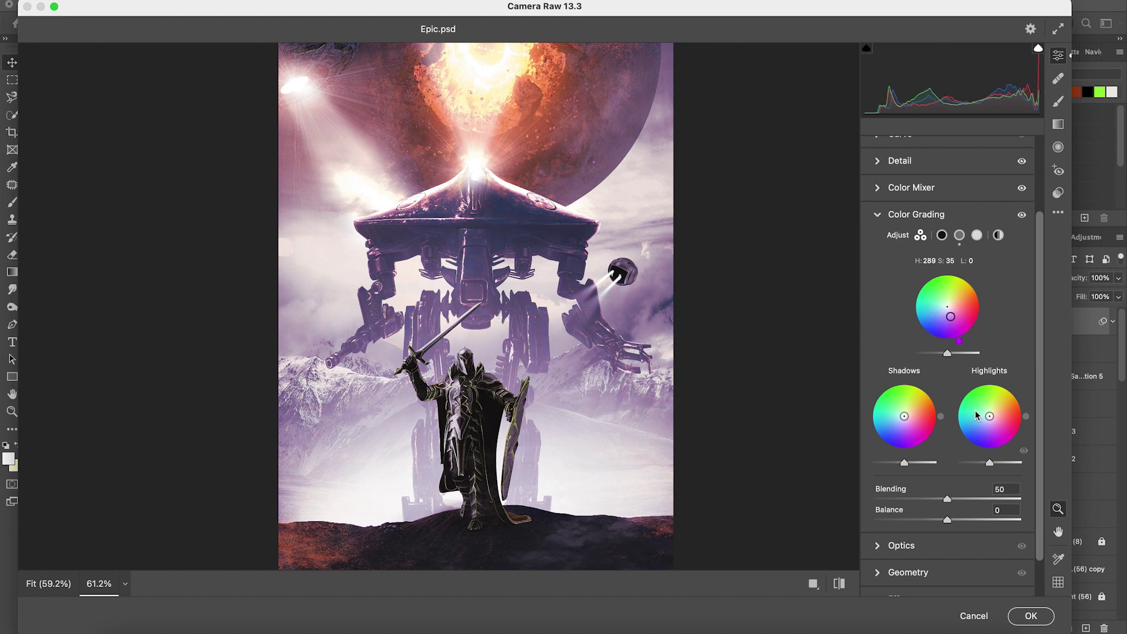
pyautogui.moveTo(990, 416); pyautogui.dragTo(997, 402)
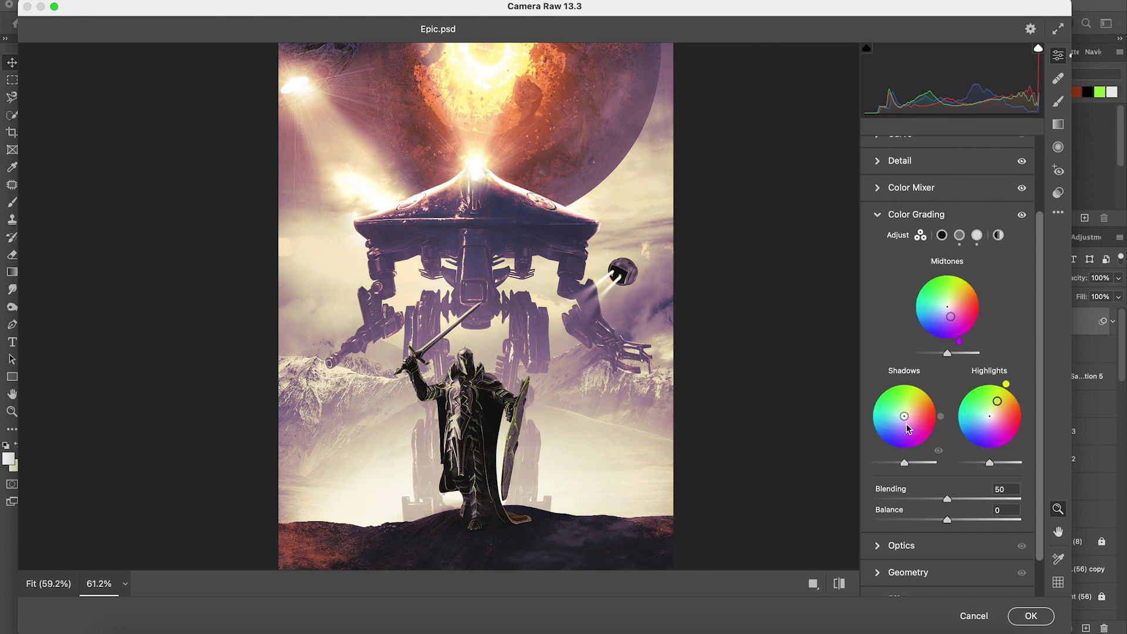
pyautogui.moveTo(901, 419); pyautogui.dragTo(903, 432)
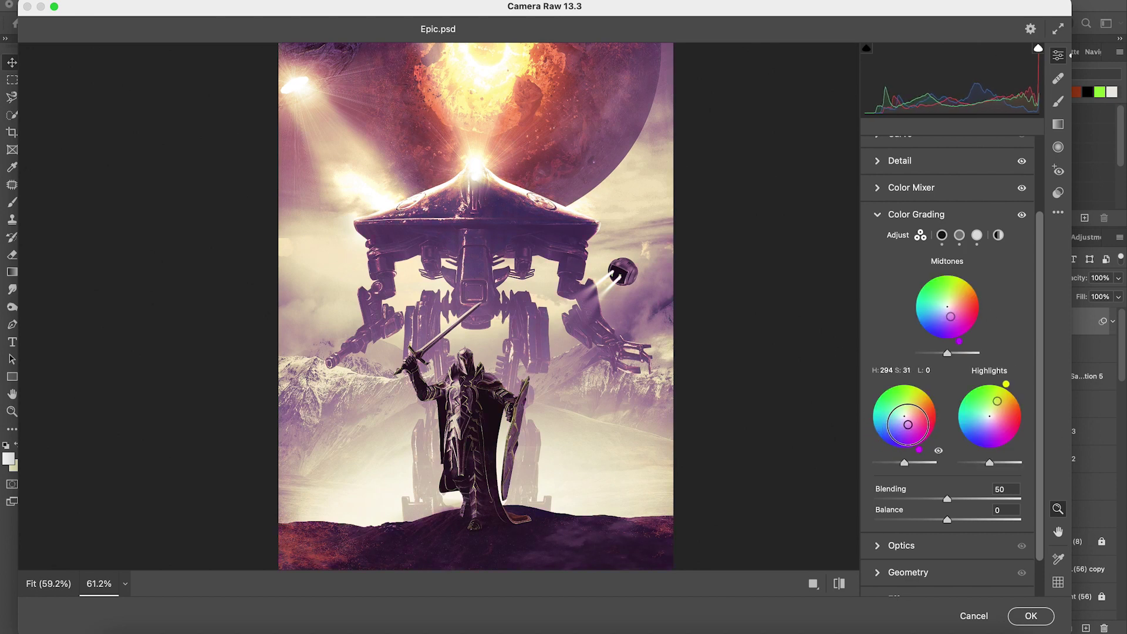
pyautogui.click(937, 217)
# Step: Darken the image edges with a negative Optics vignette and a negative Effects vignette
pyautogui.click(907, 339)
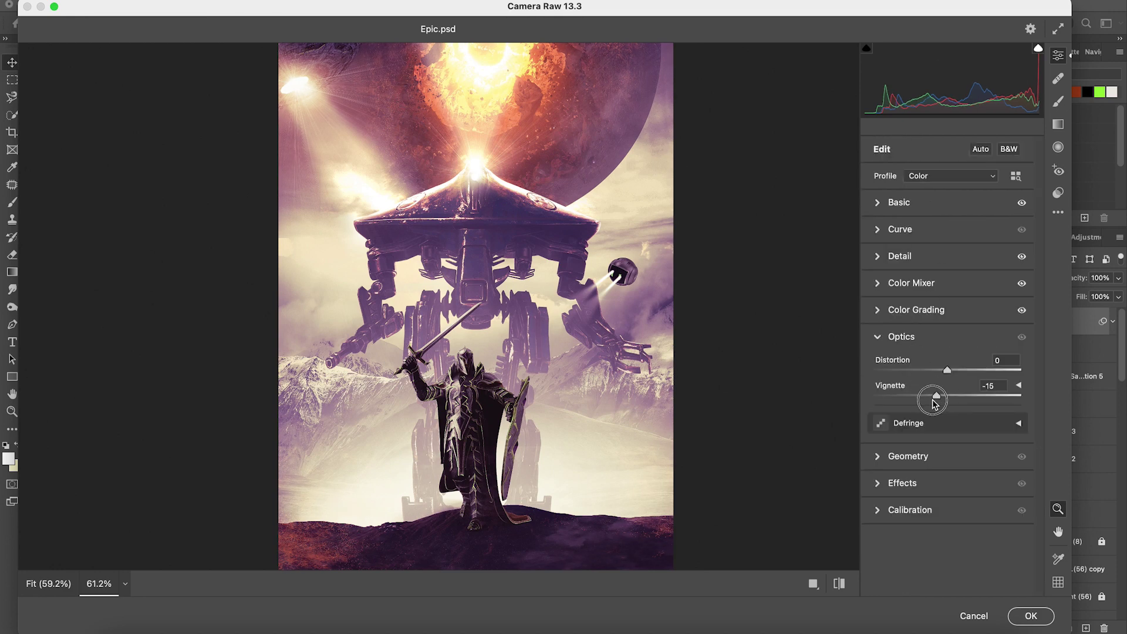
pyautogui.moveTo(933, 401); pyautogui.dragTo(904, 405)
pyautogui.click(910, 457)
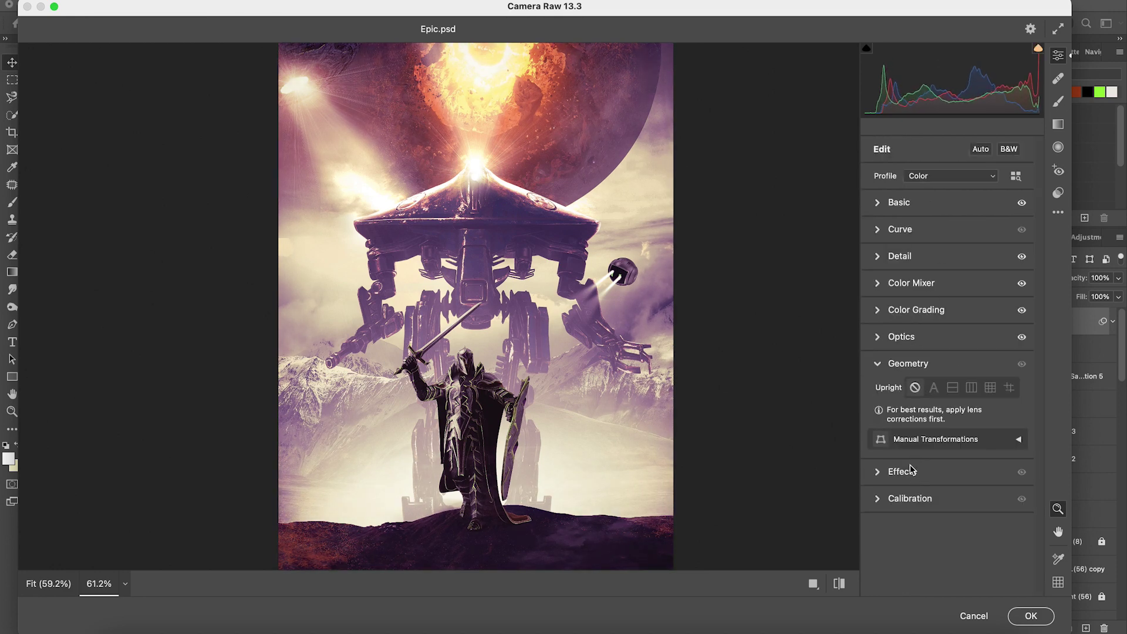
pyautogui.click(906, 465)
pyautogui.moveTo(944, 450); pyautogui.dragTo(913, 457)
# Step: Refine the Basic adjustments to Temperature +3, Tint +16, Exposure -0.20, Contrast -14, Highlights -2, Shadows +6, Whites +36, Blacks +9, Clarity +13 and Dehaze +11
pyautogui.click(907, 230)
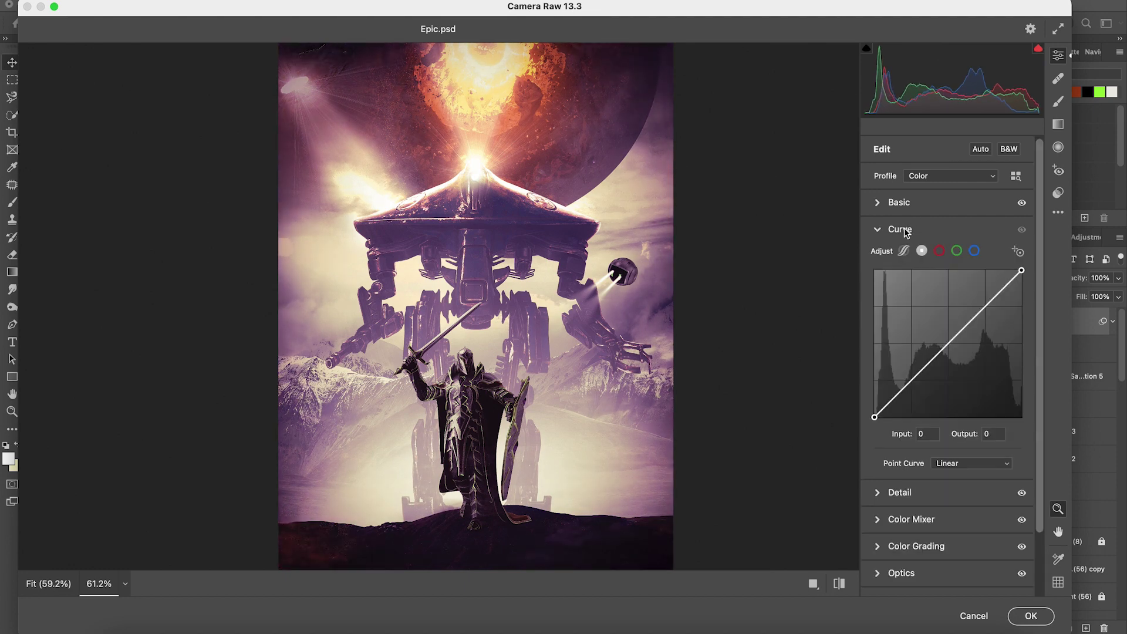
pyautogui.click(901, 203)
pyautogui.moveTo(935, 262); pyautogui.dragTo(979, 401)
pyautogui.moveTo(944, 470); pyautogui.dragTo(956, 496)
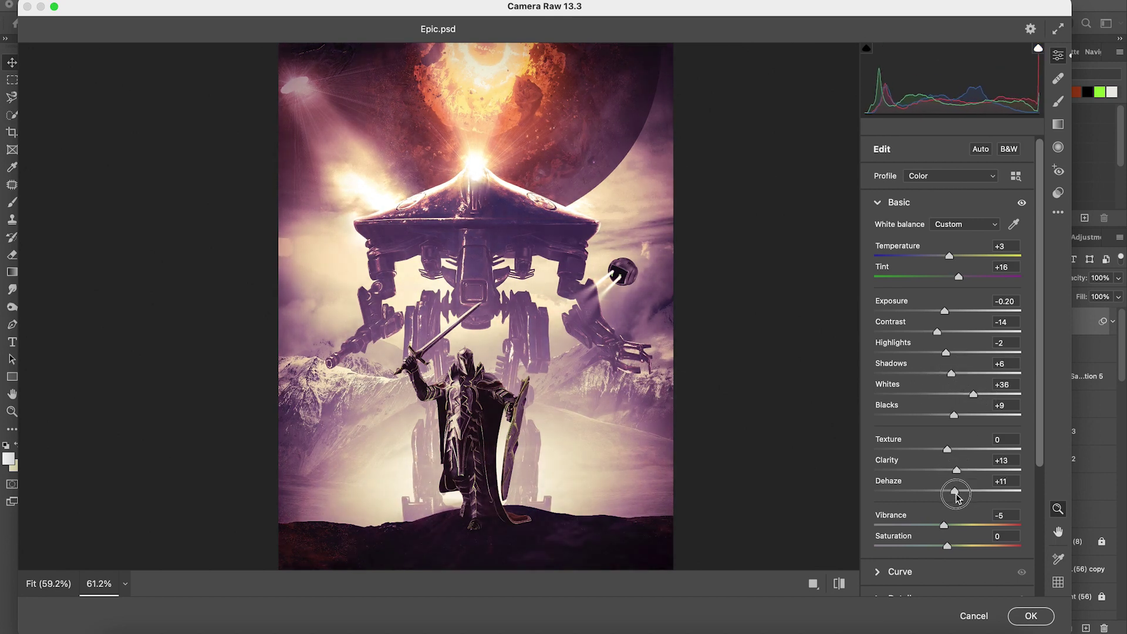
pyautogui.click(907, 205)
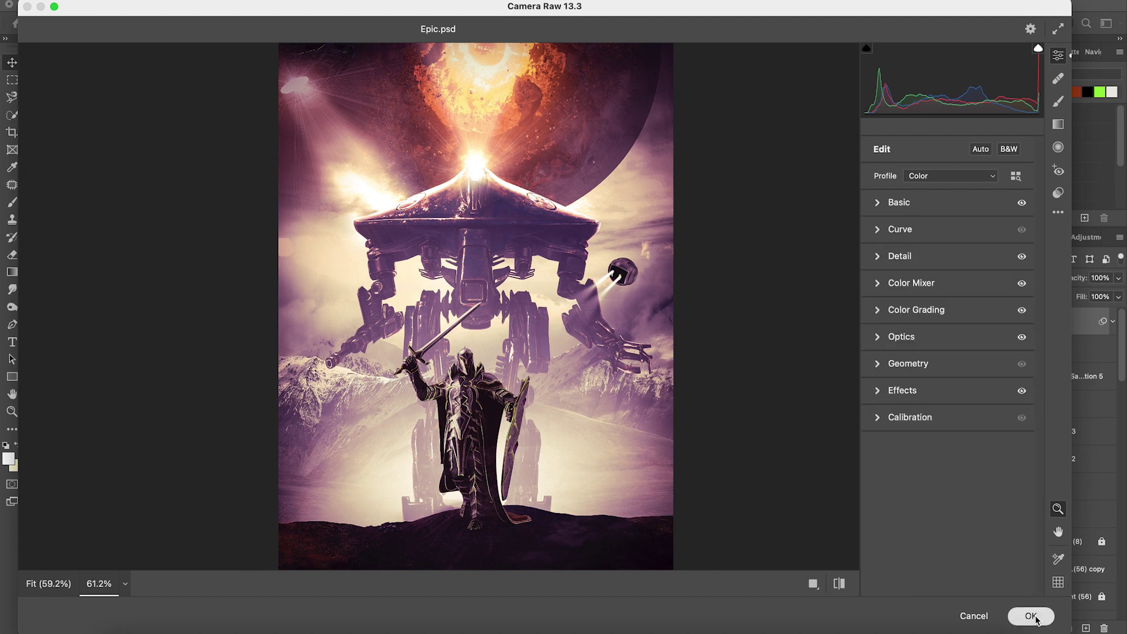